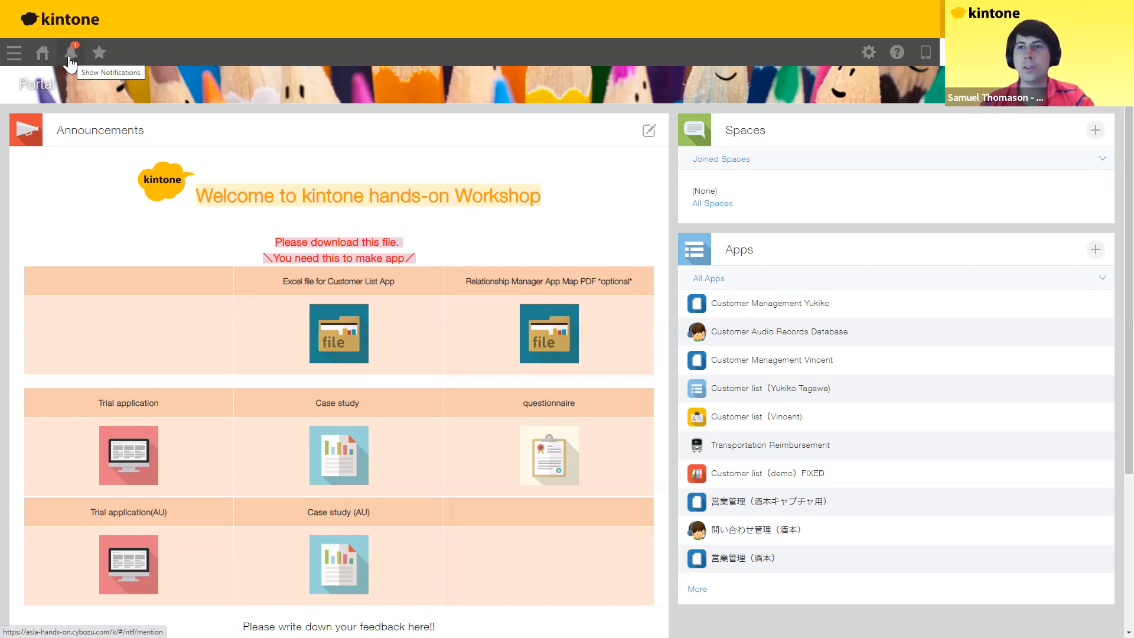
click(70, 57)
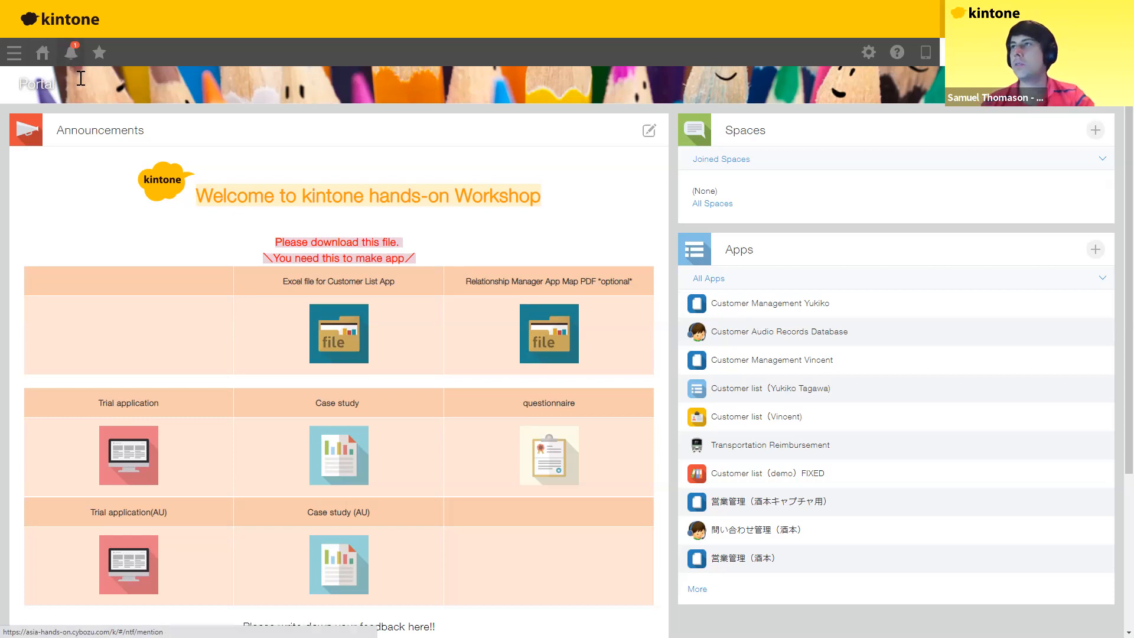
click(52, 56)
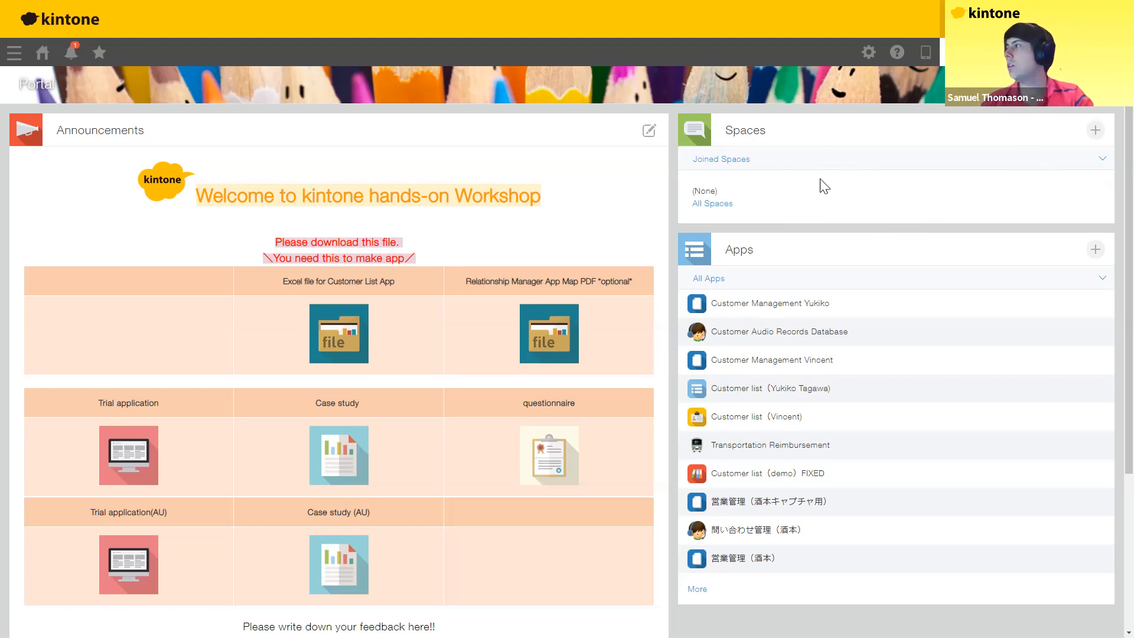
scroll(840, 192, down, 2)
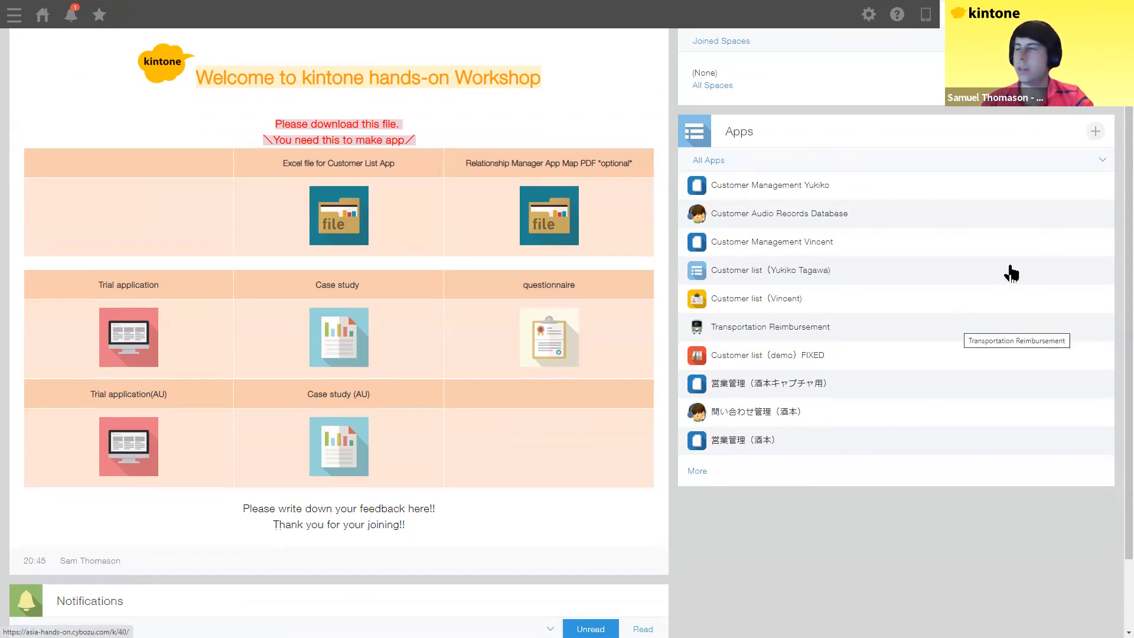
click(1096, 132)
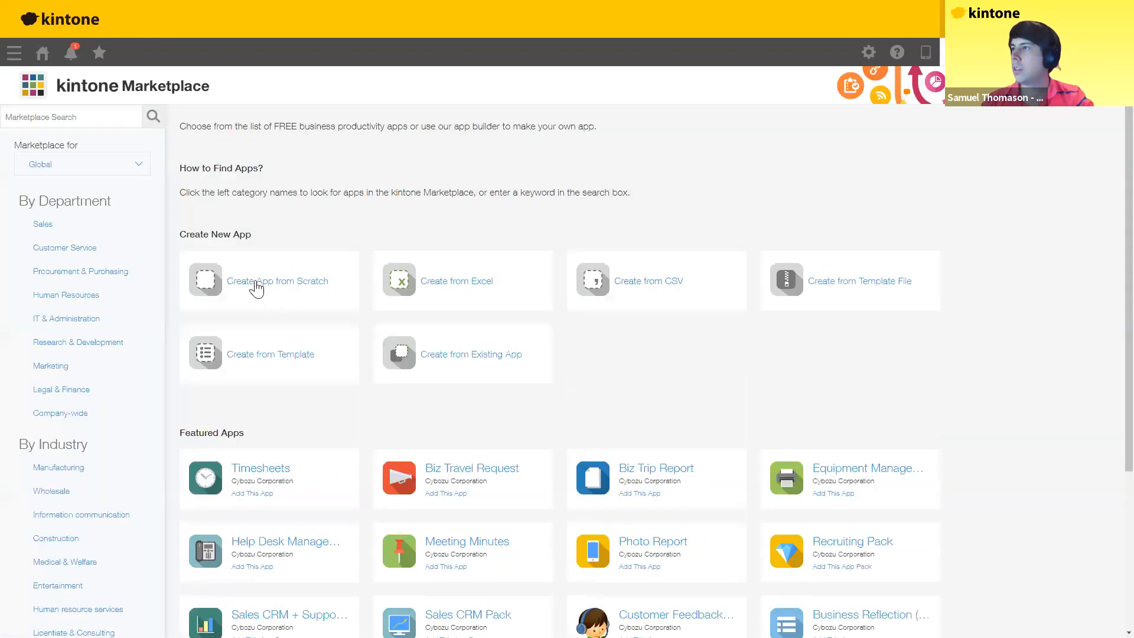
Step: Start a blank app and lay out Text, User selection, Date, Drop-down and Text area fields
click(256, 289)
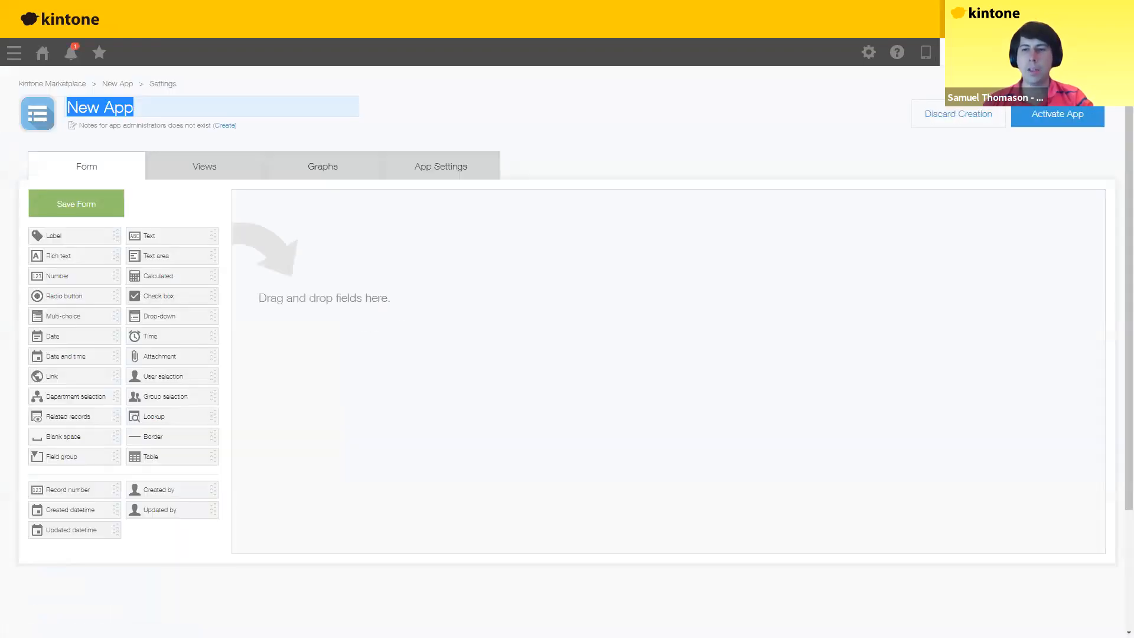
drag(164, 236, 352, 243)
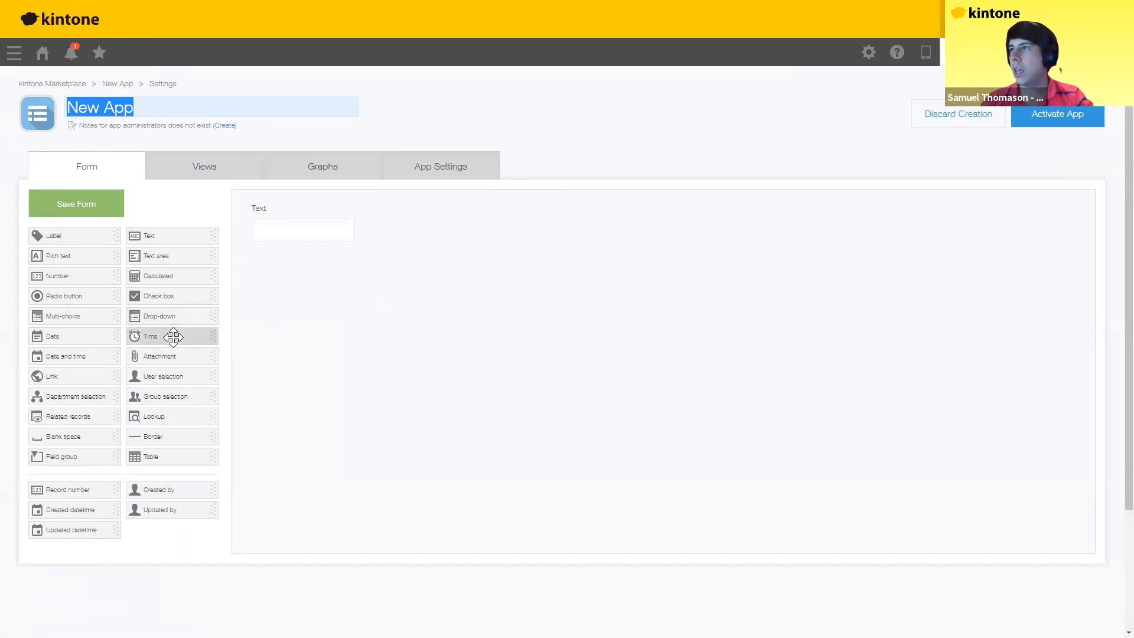
drag(168, 374, 338, 283)
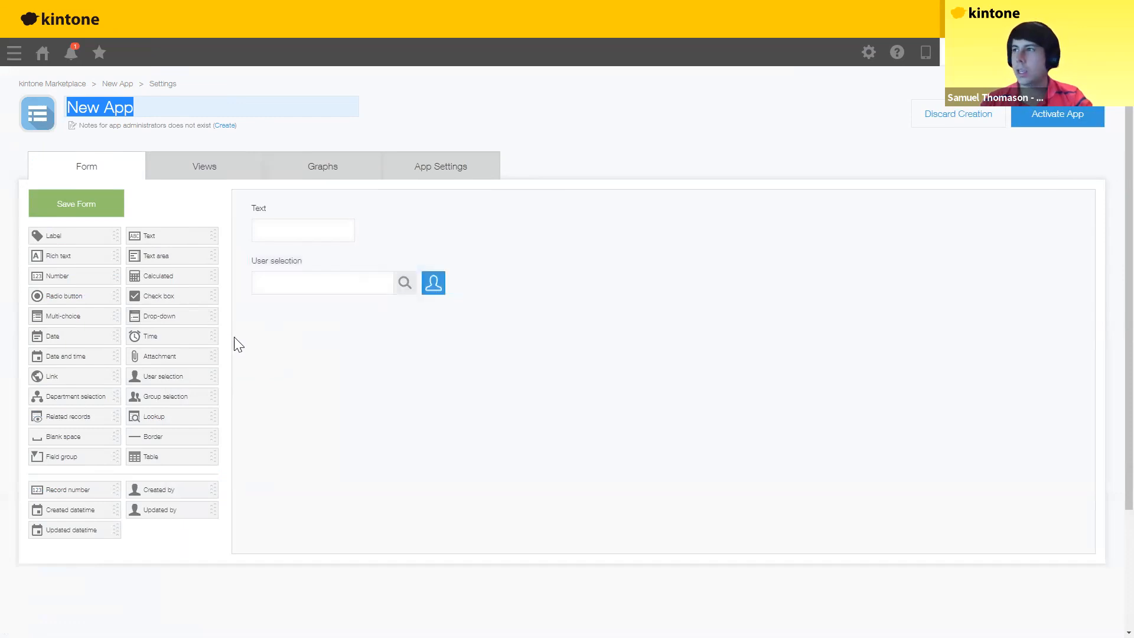
drag(80, 337, 287, 328)
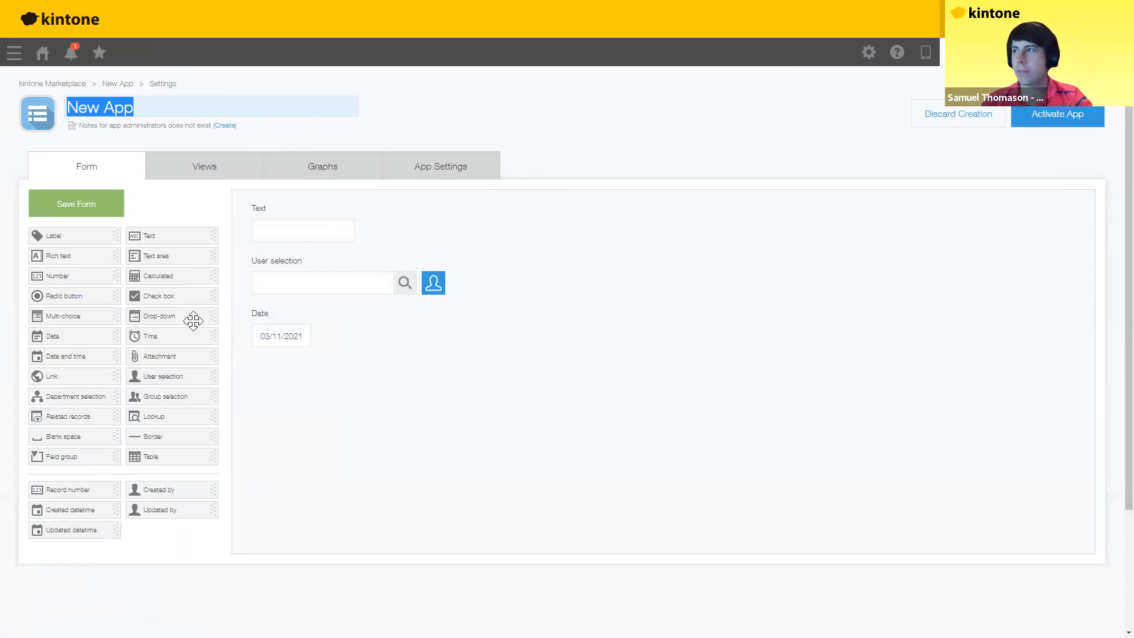
drag(166, 318, 341, 361)
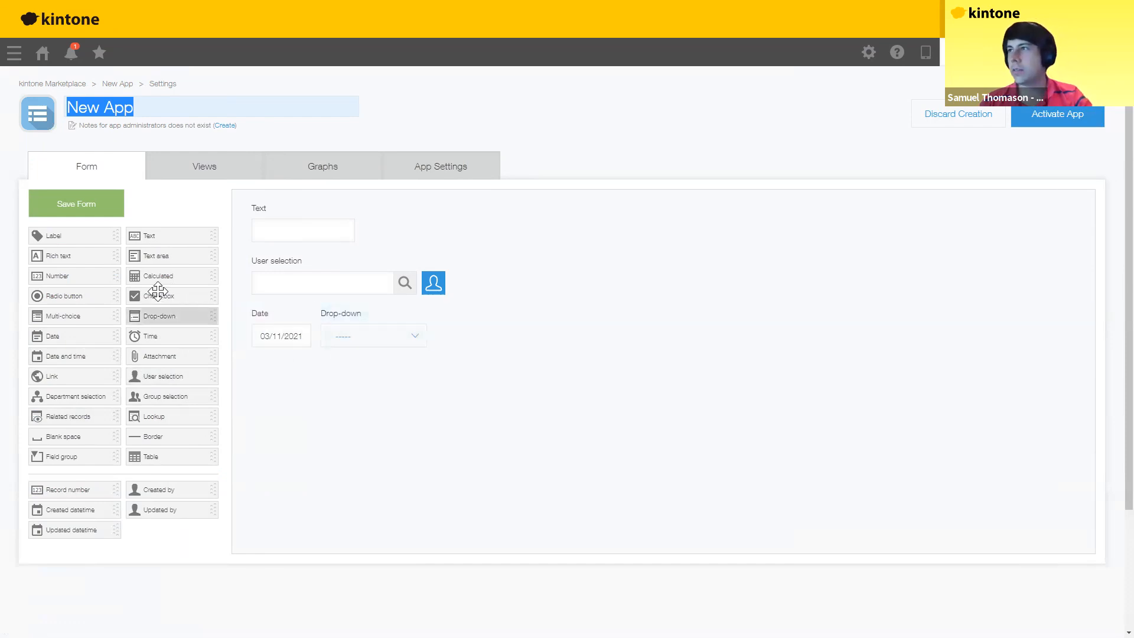
drag(150, 256, 319, 368)
click(352, 206)
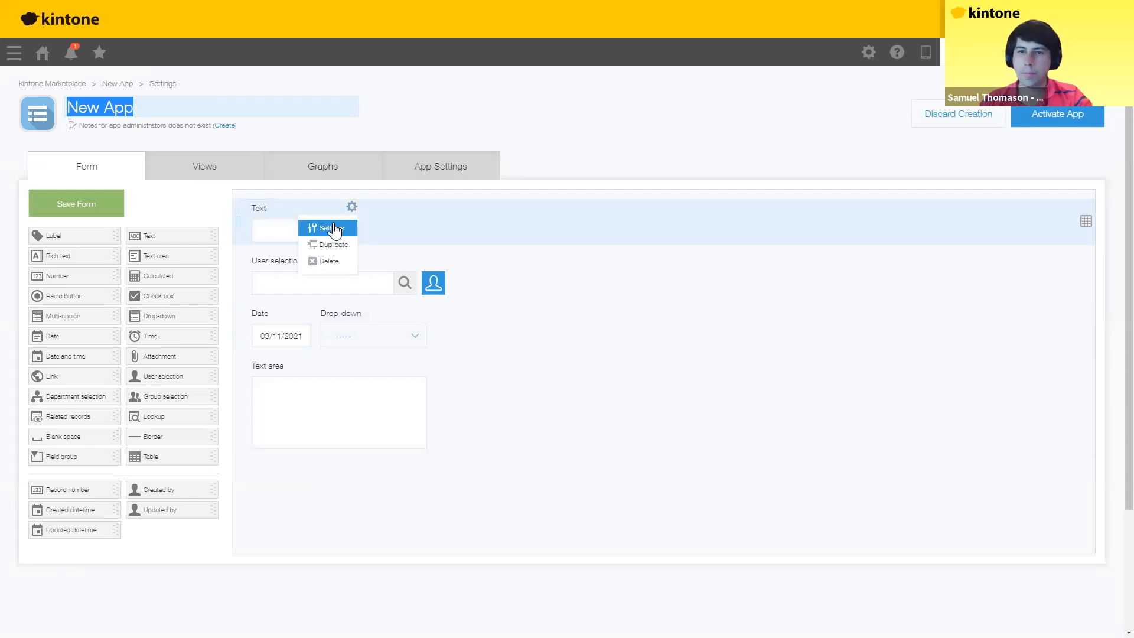
Step: Rename the Text field to Title
click(335, 229)
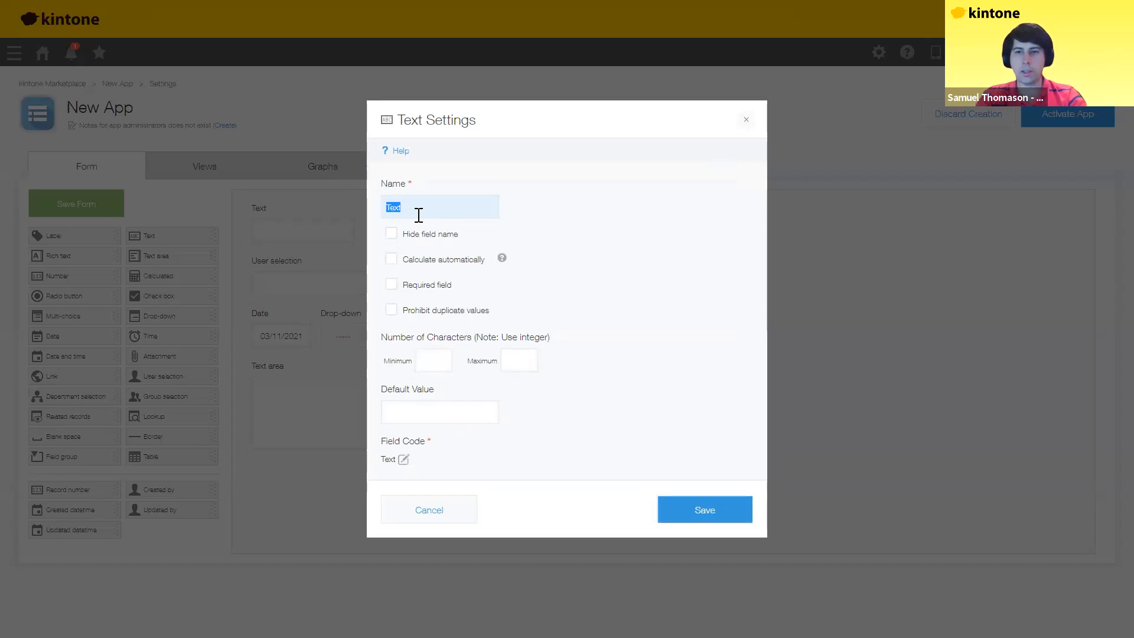
text(Title)
click(688, 514)
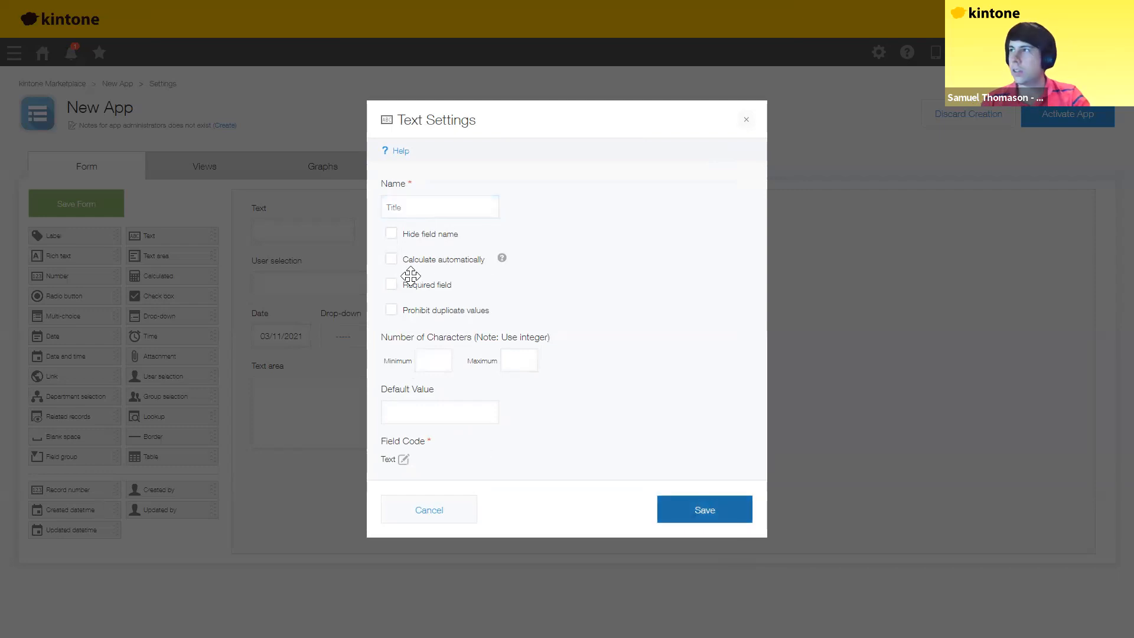
Step: Make the User selection field default to the logged-in user
click(440, 261)
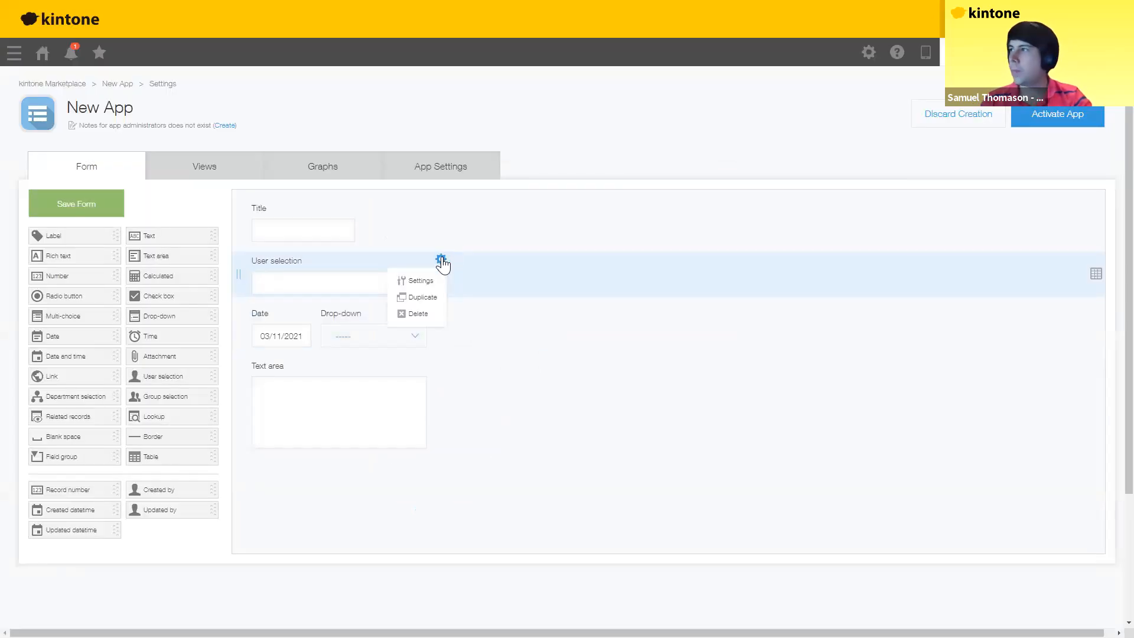
click(420, 281)
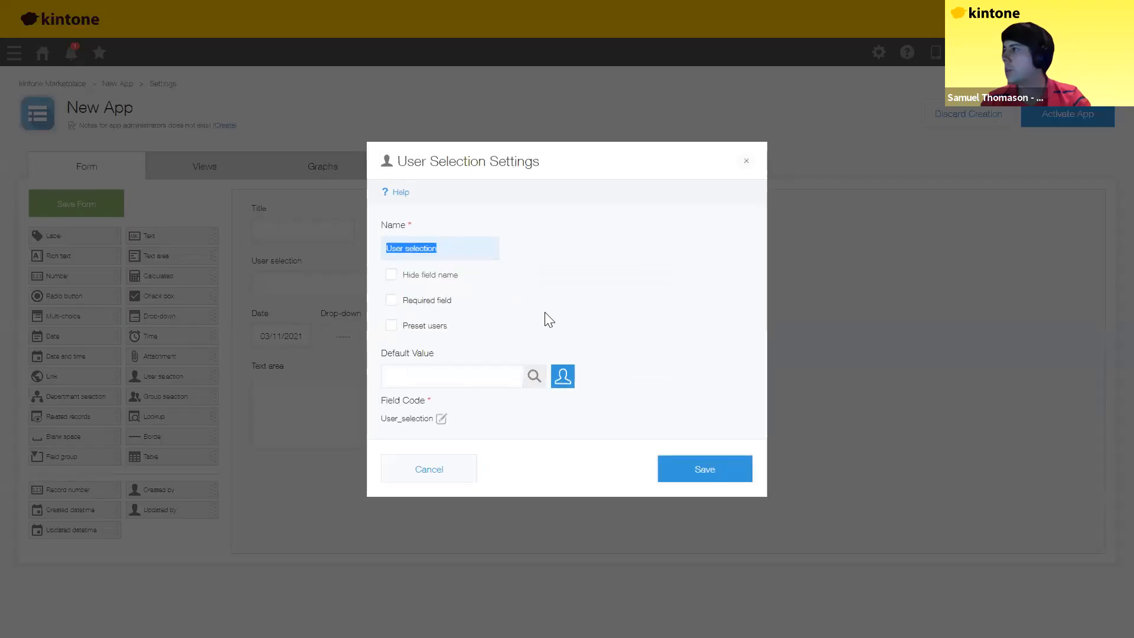
click(562, 376)
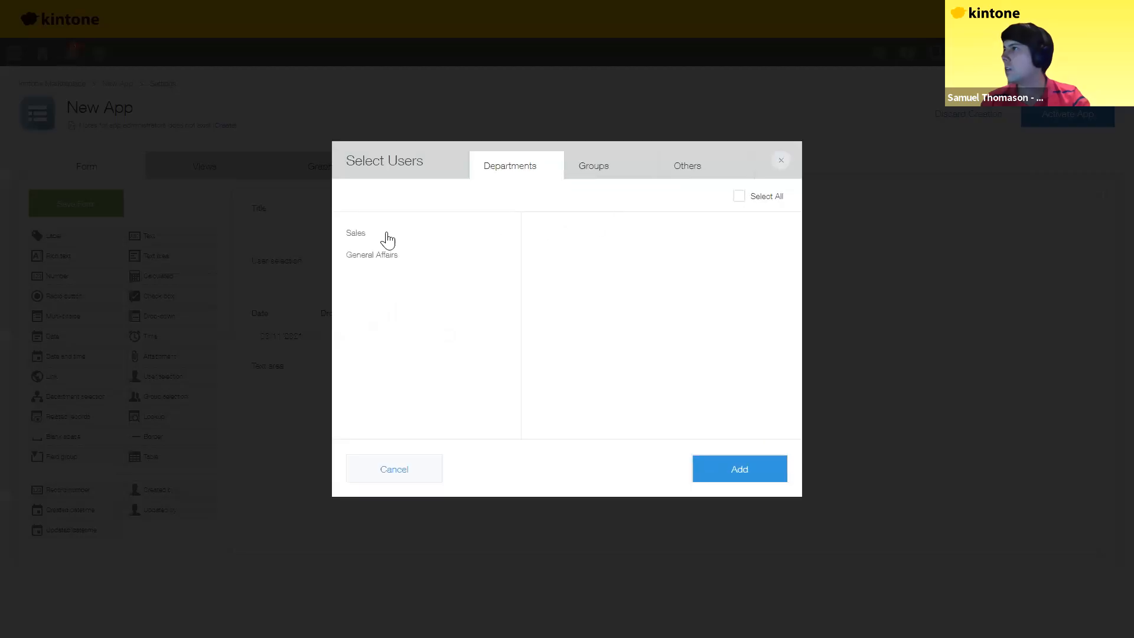
click(688, 165)
click(589, 228)
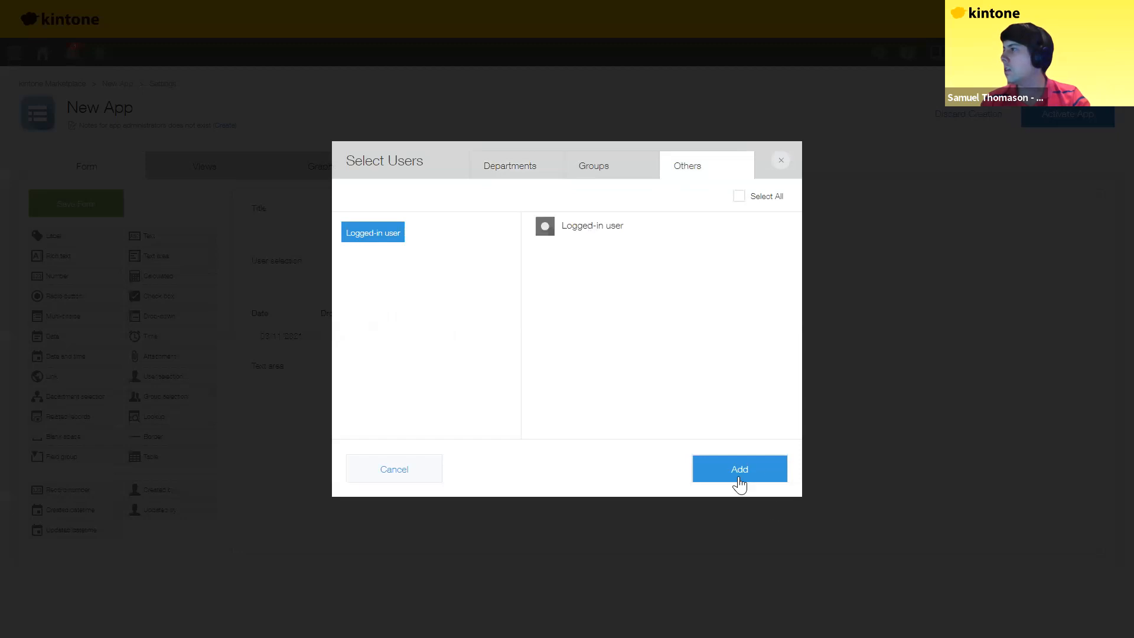
click(706, 476)
click(704, 486)
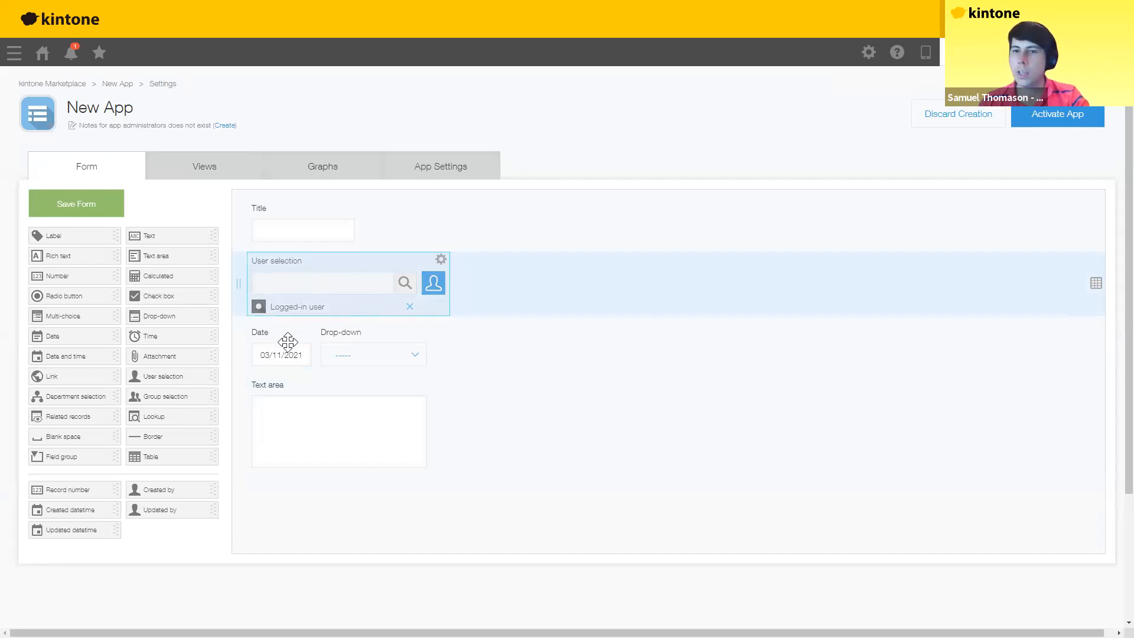
Step: Rename the Date field to Deadline and remove its creation-date default
click(304, 329)
click(289, 353)
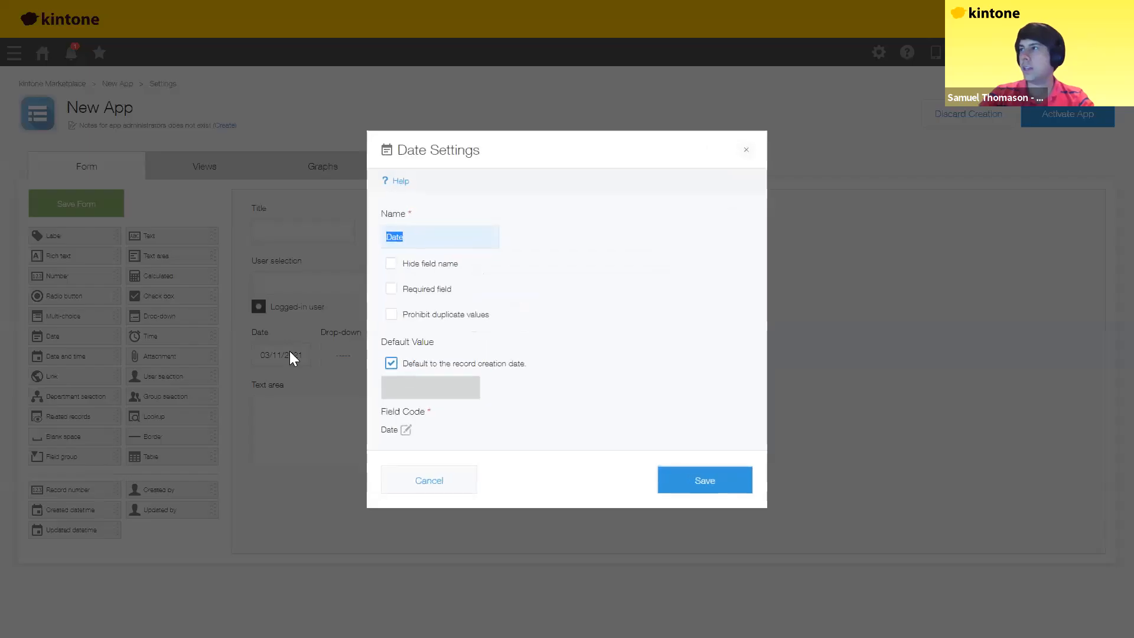
text(Deadline)
click(694, 486)
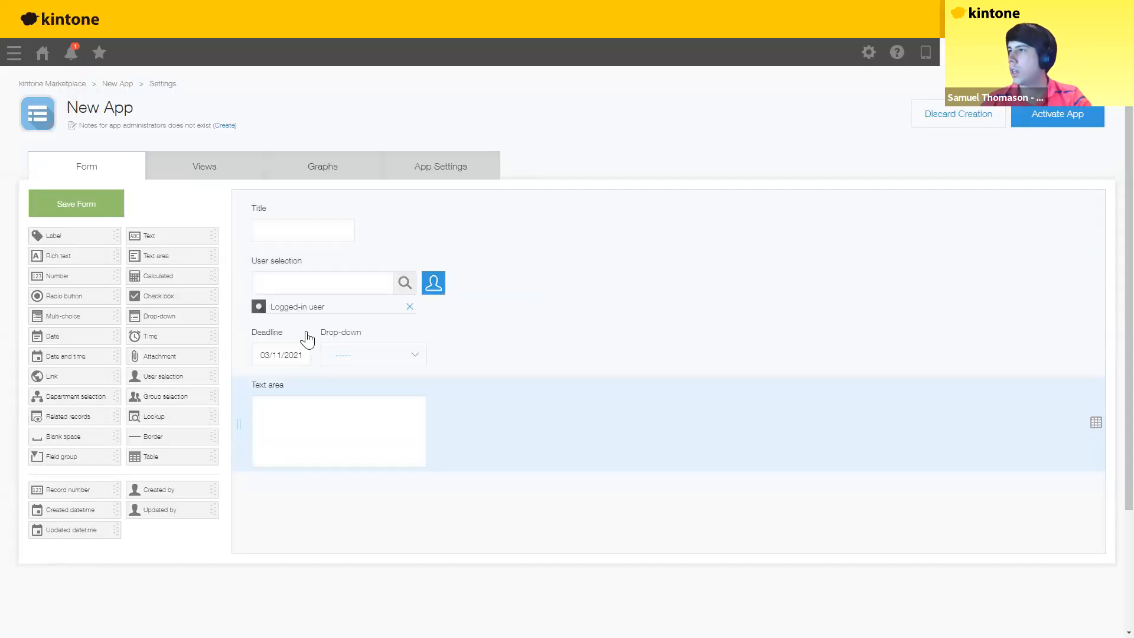
mouse_move(306, 330)
click(298, 353)
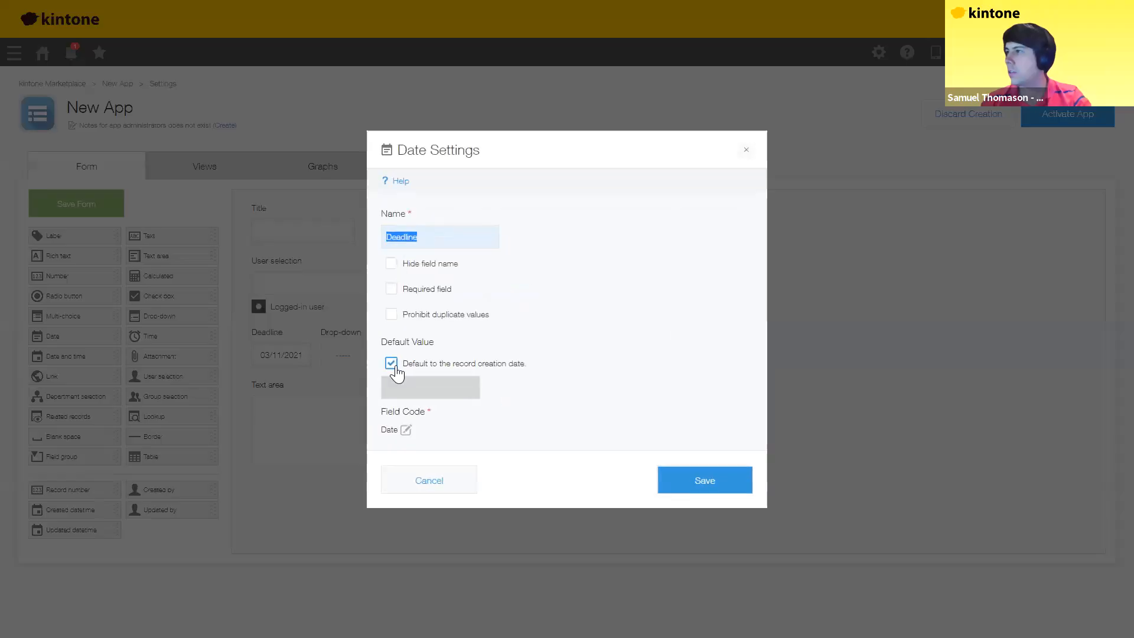
click(391, 363)
click(690, 491)
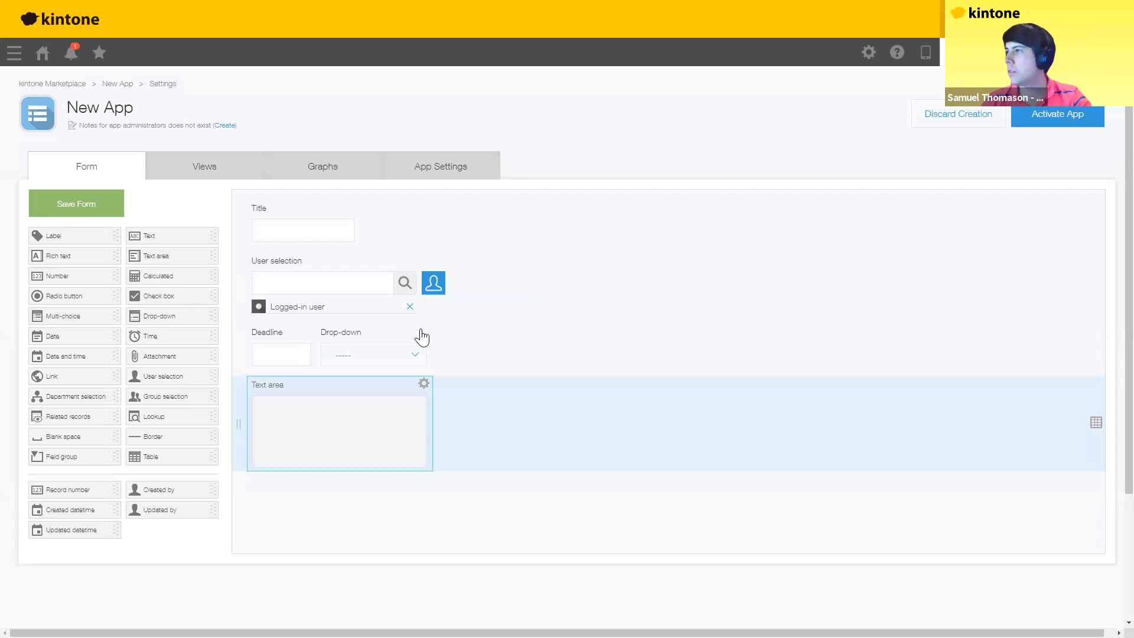
mouse_move(423, 331)
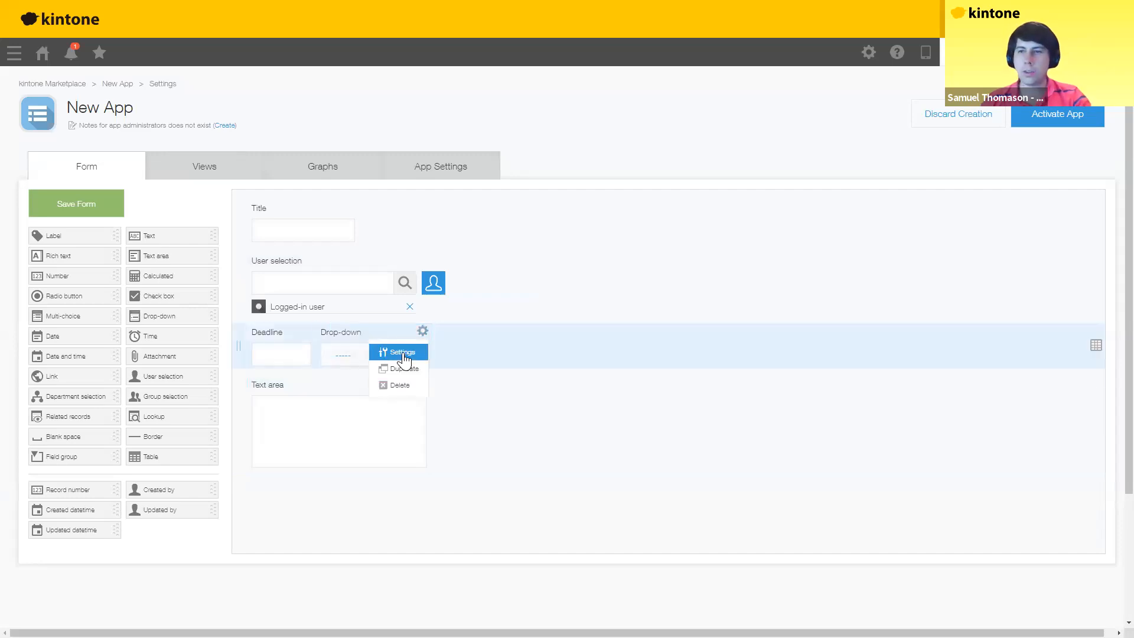
Step: Name the drop-down field Status with first options planning and in progress
click(403, 352)
text(Status)
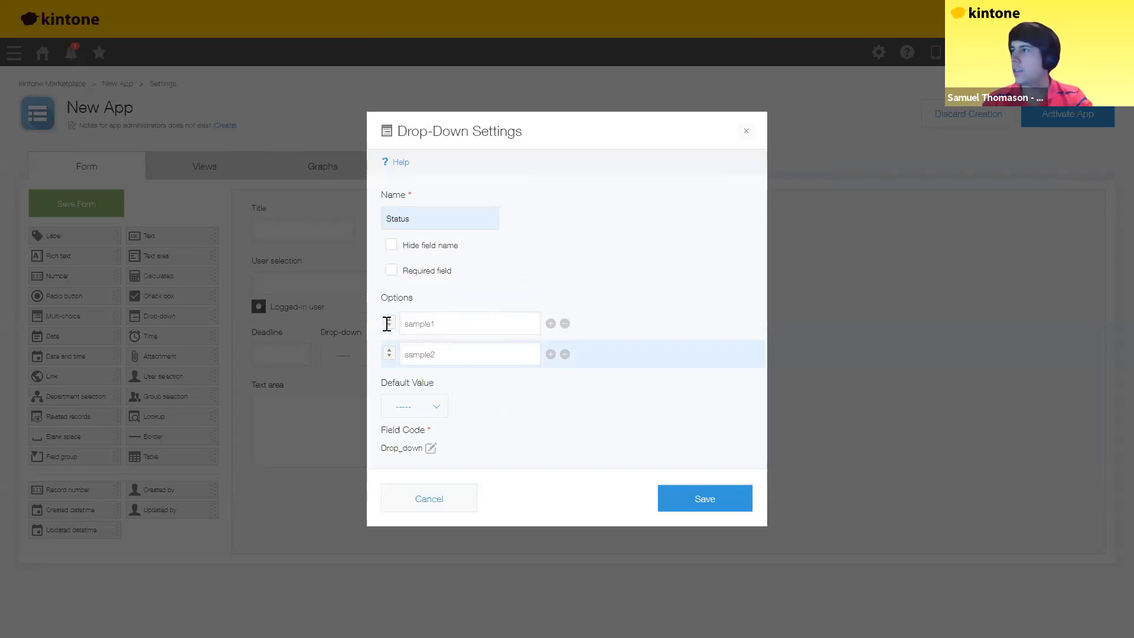
click(388, 325)
text(planning)
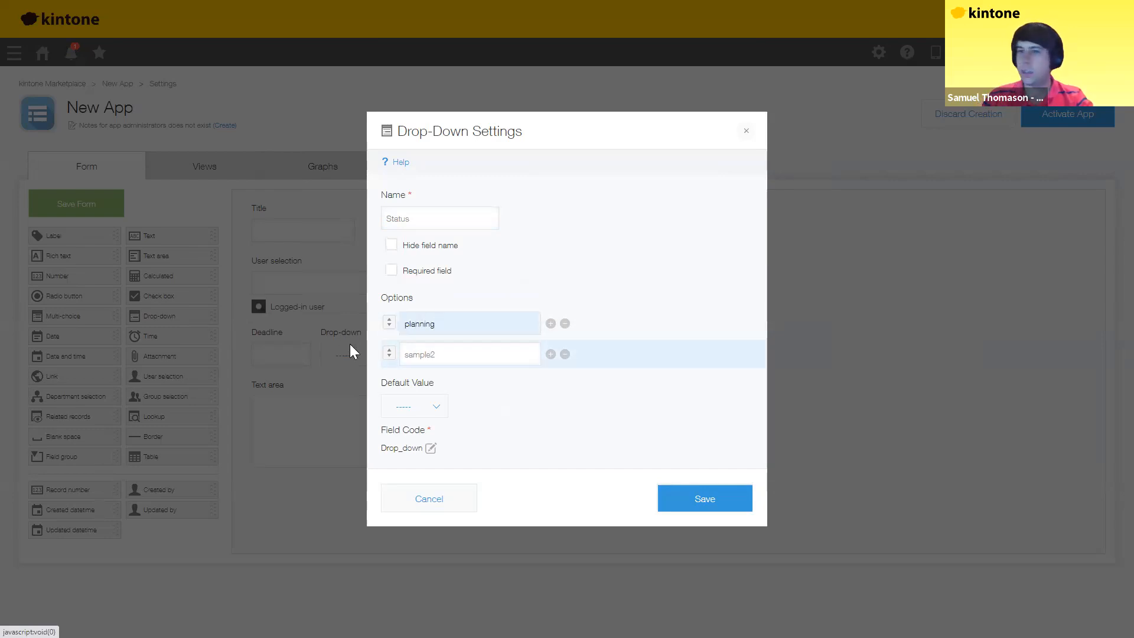
key(Tab)
text(in progress)
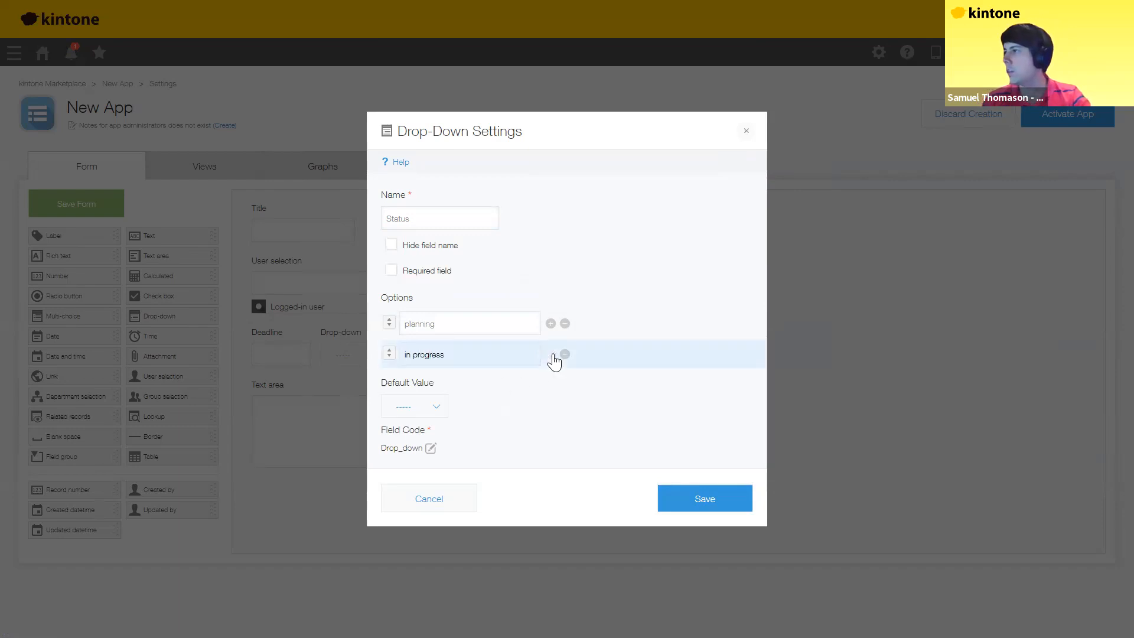
Step: Add the options cancelled and complete, then save the Status settings
click(551, 354)
click(550, 384)
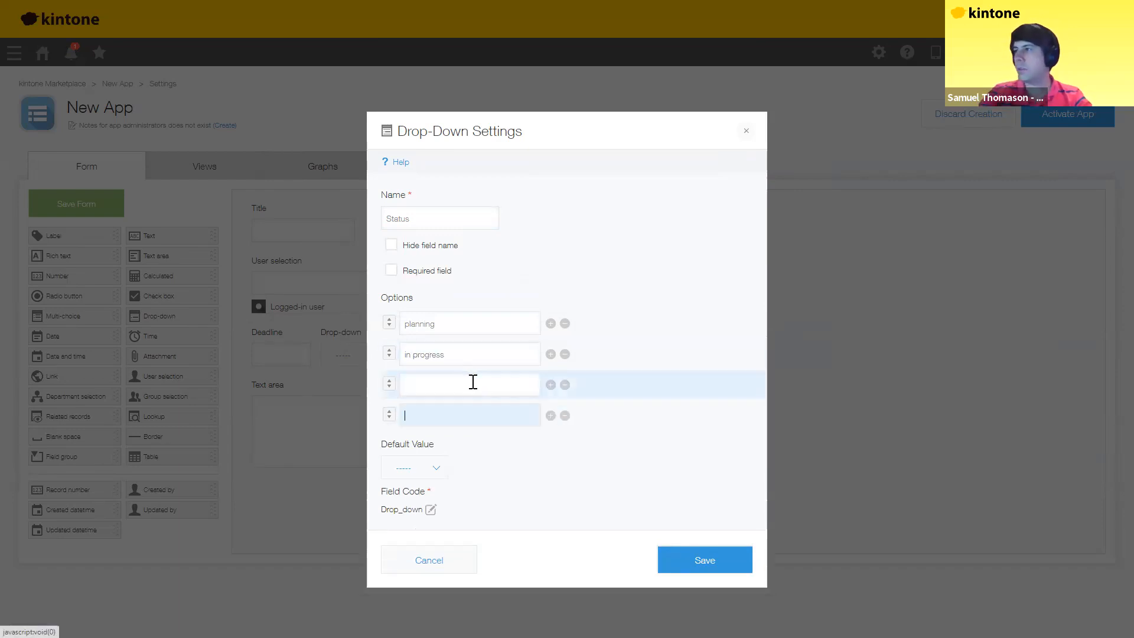
click(473, 383)
text(cancelled)
key(Tab)
text(complete)
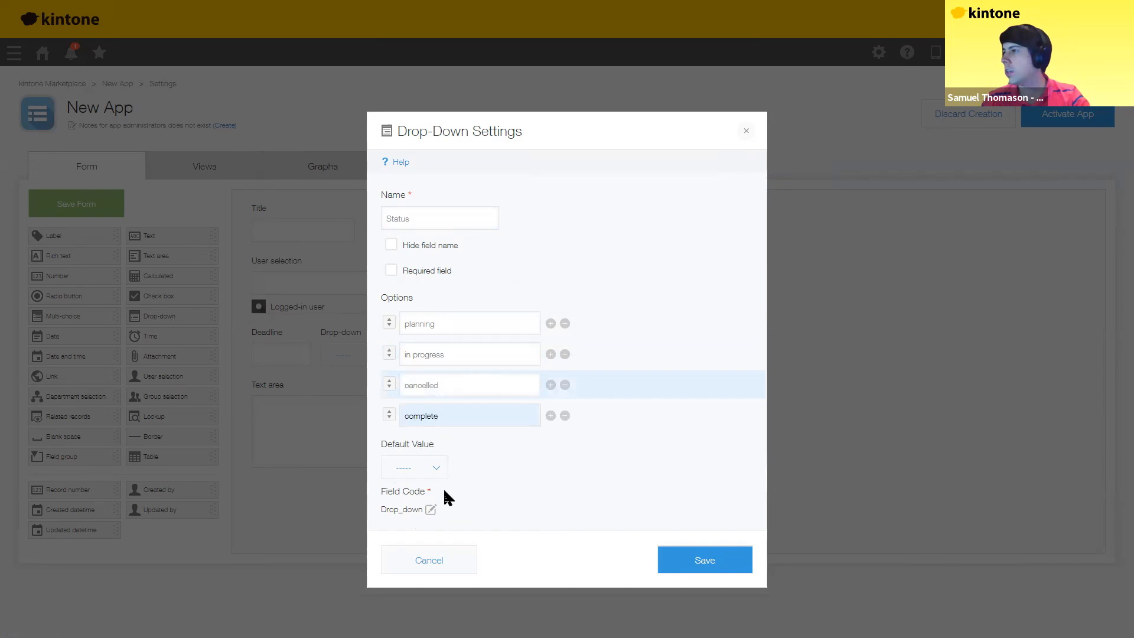
key(Return)
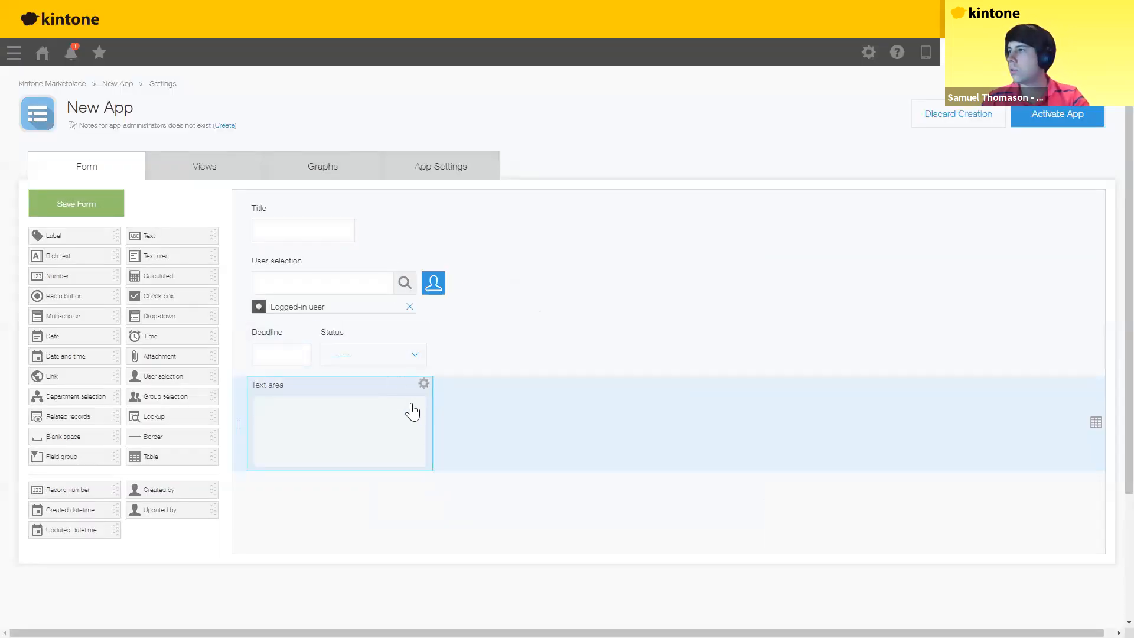
Step: Rename the text area field to Details
click(423, 383)
click(400, 403)
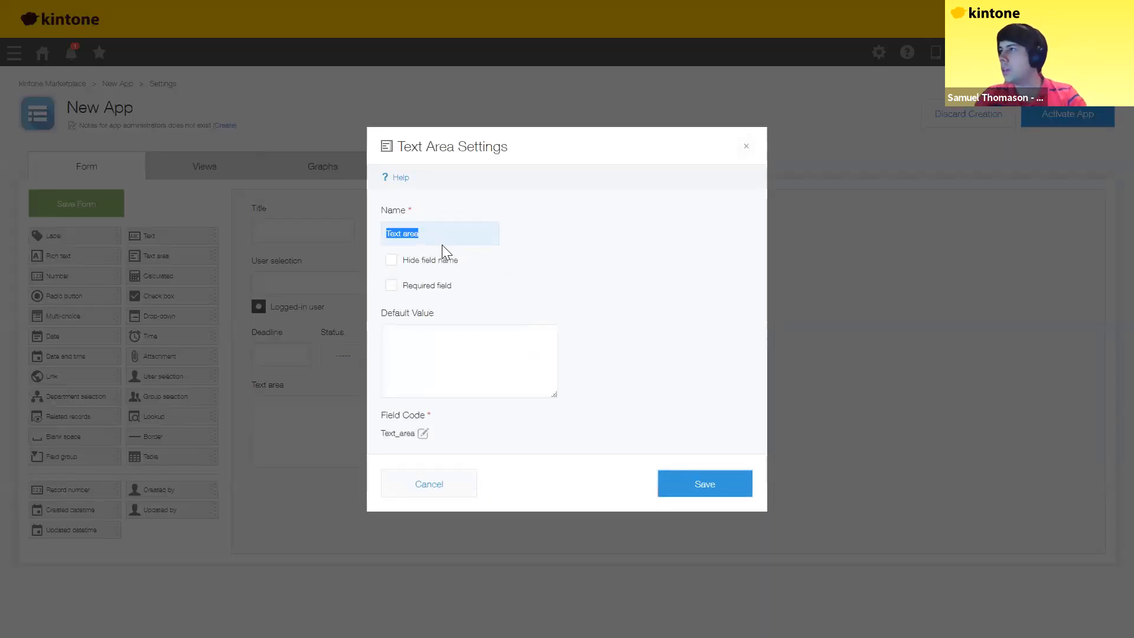
text(Details)
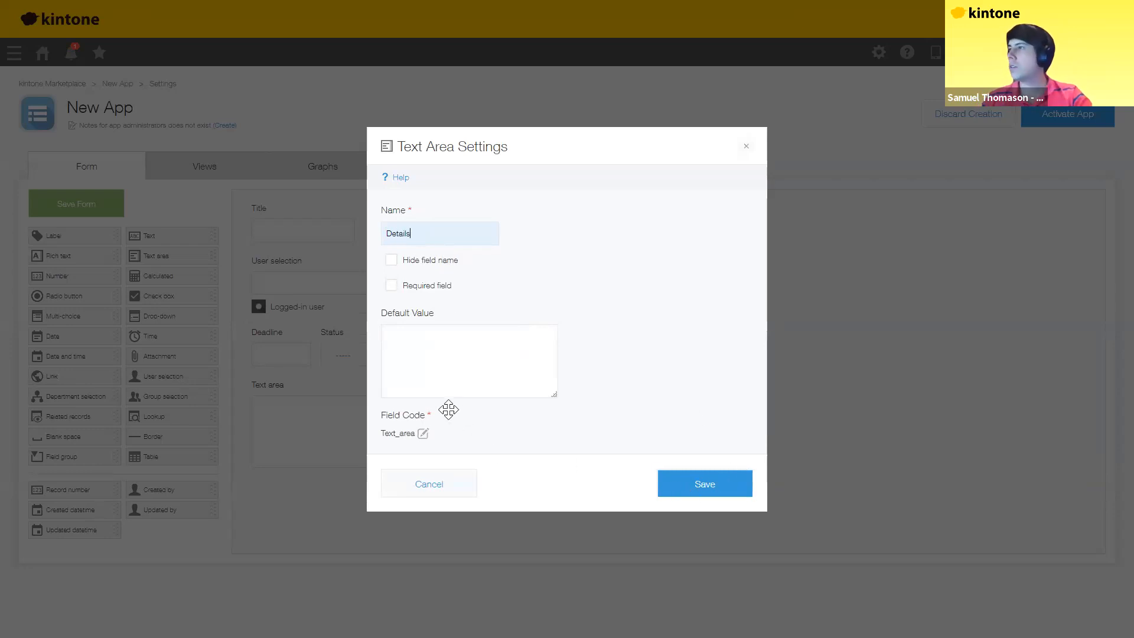
key(Return)
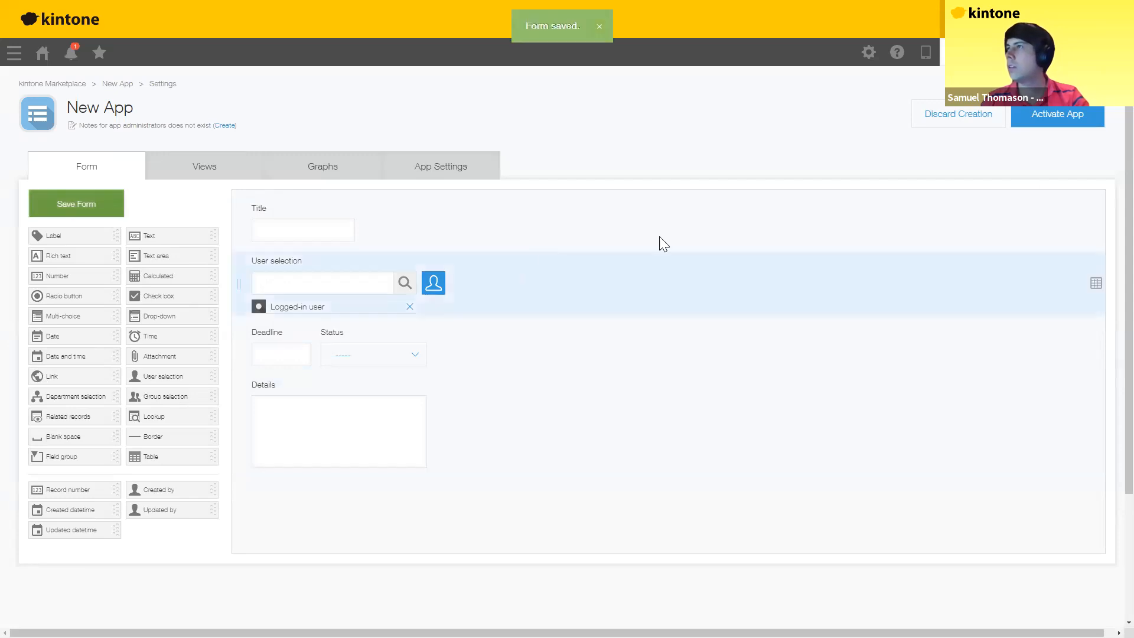
Step: Activate the app and confirm the activation
click(1057, 115)
key(Return)
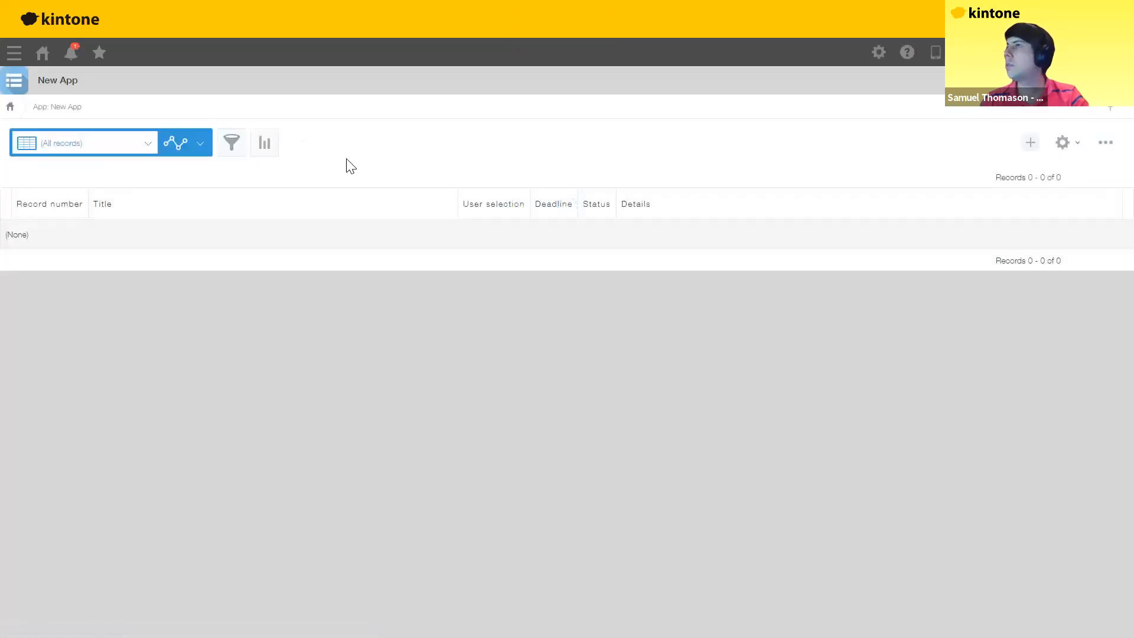
click(1062, 143)
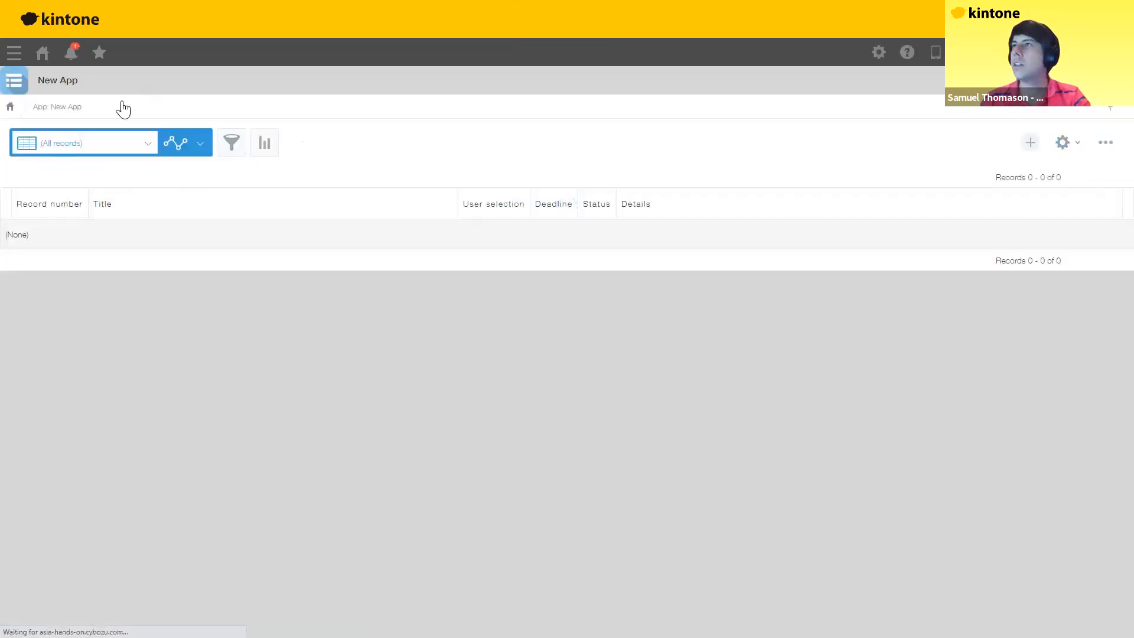
Step: Rename the app from New App to To Do List App
click(114, 107)
drag(135, 107, 67, 107)
text(To)
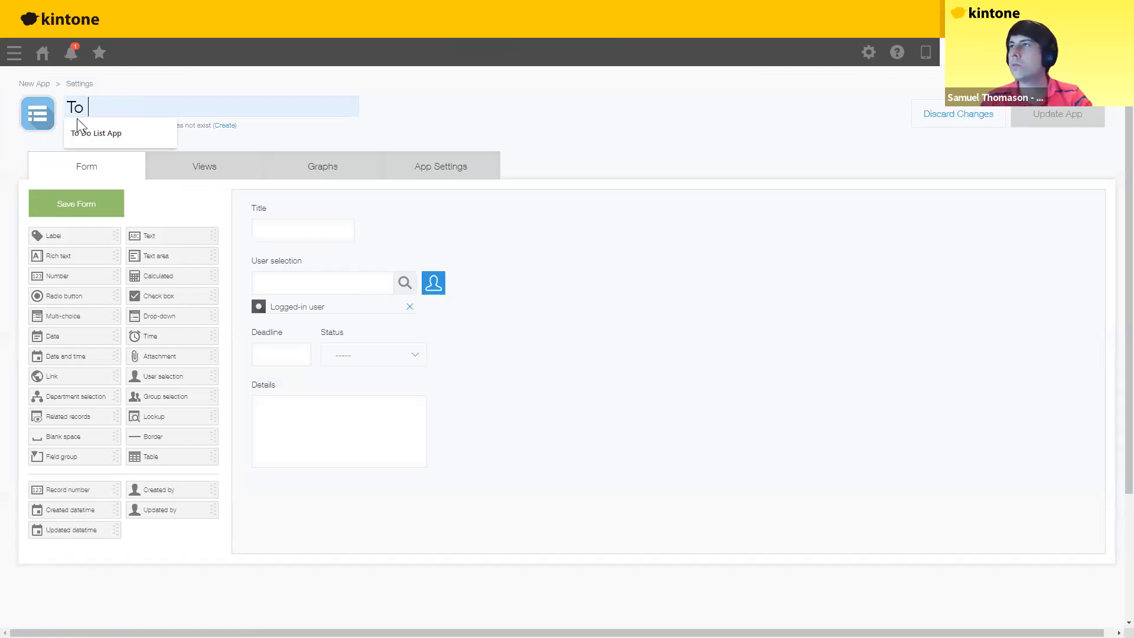
key(Down)
key(Return)
Step: Give the app the computer-mouse icon
click(42, 121)
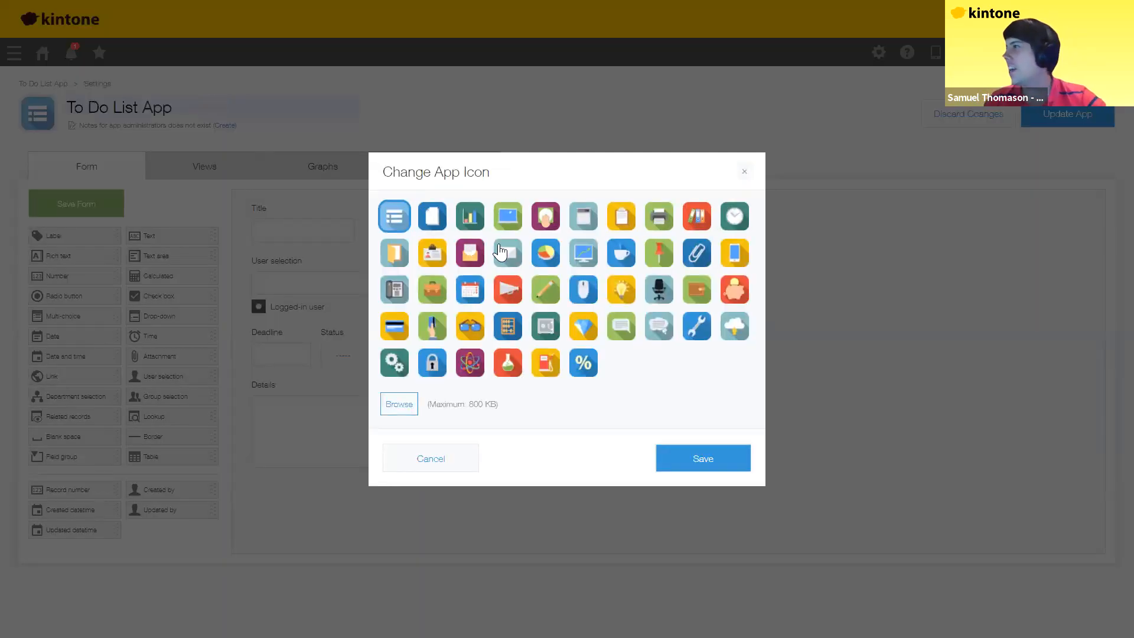
click(583, 290)
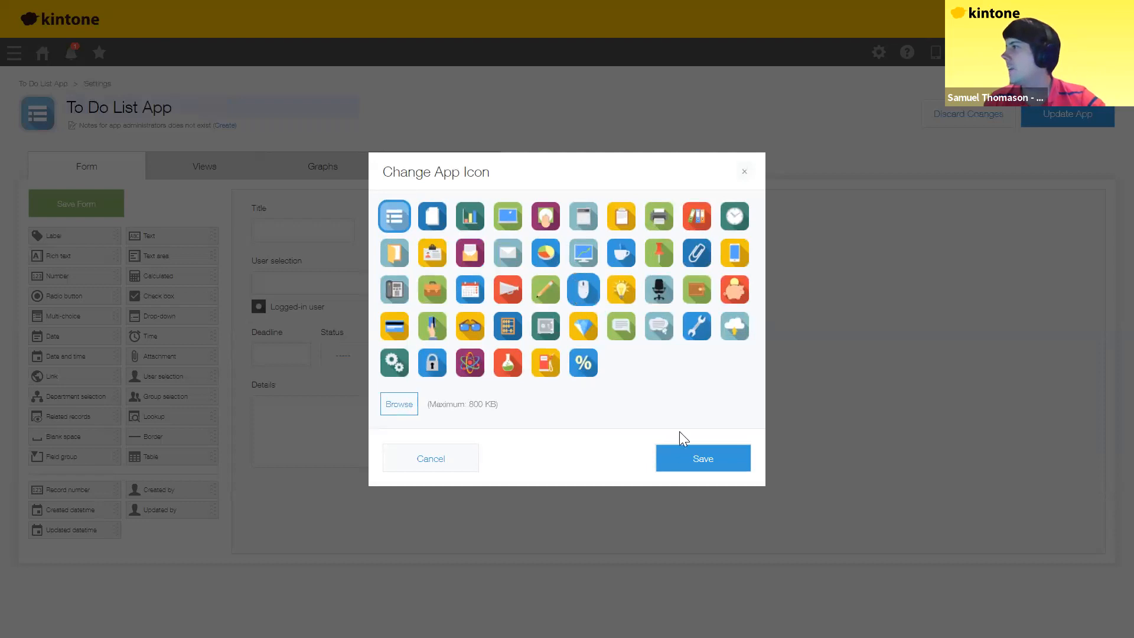
click(703, 458)
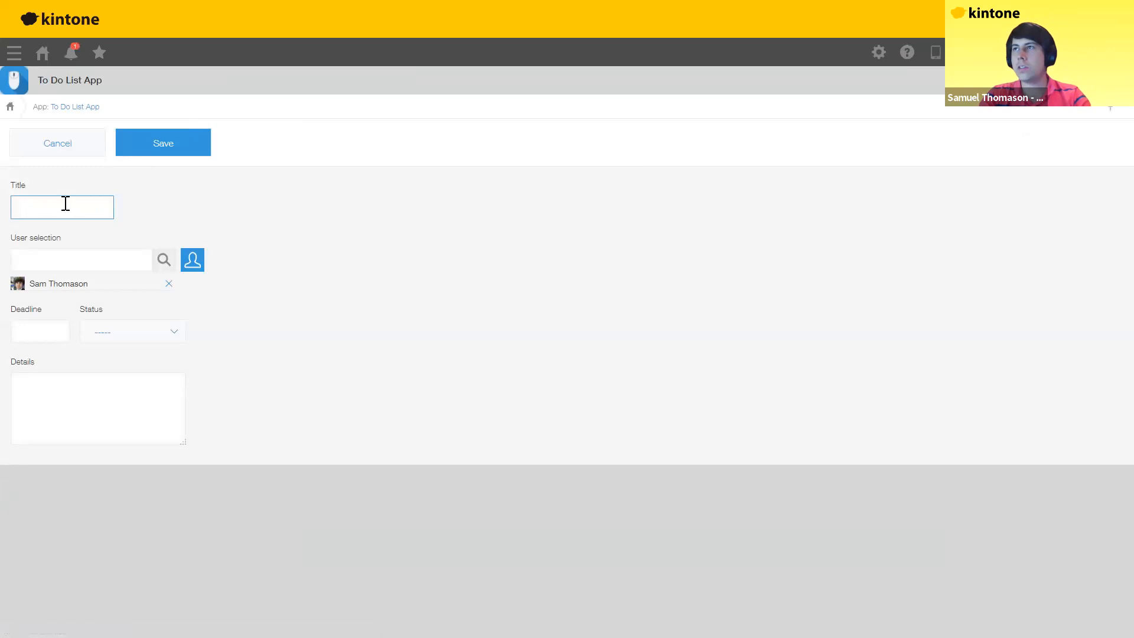
Step: Enter title 'Practice for Handson Session', deadline March 12, 2021, and status in progress
text(Practice )
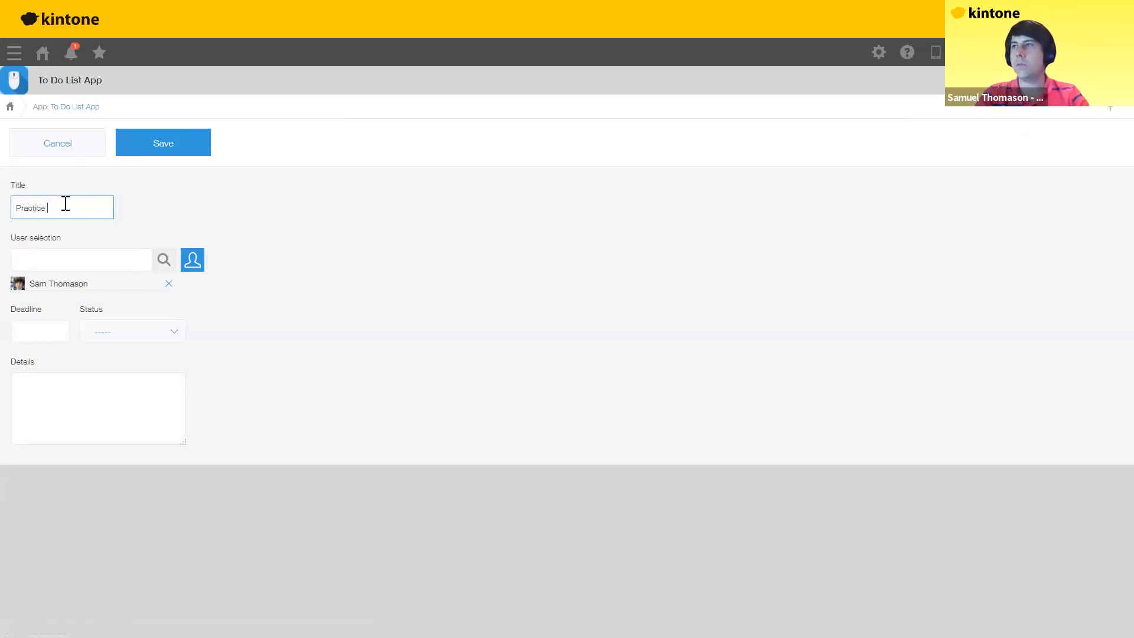
text(for Handson Session)
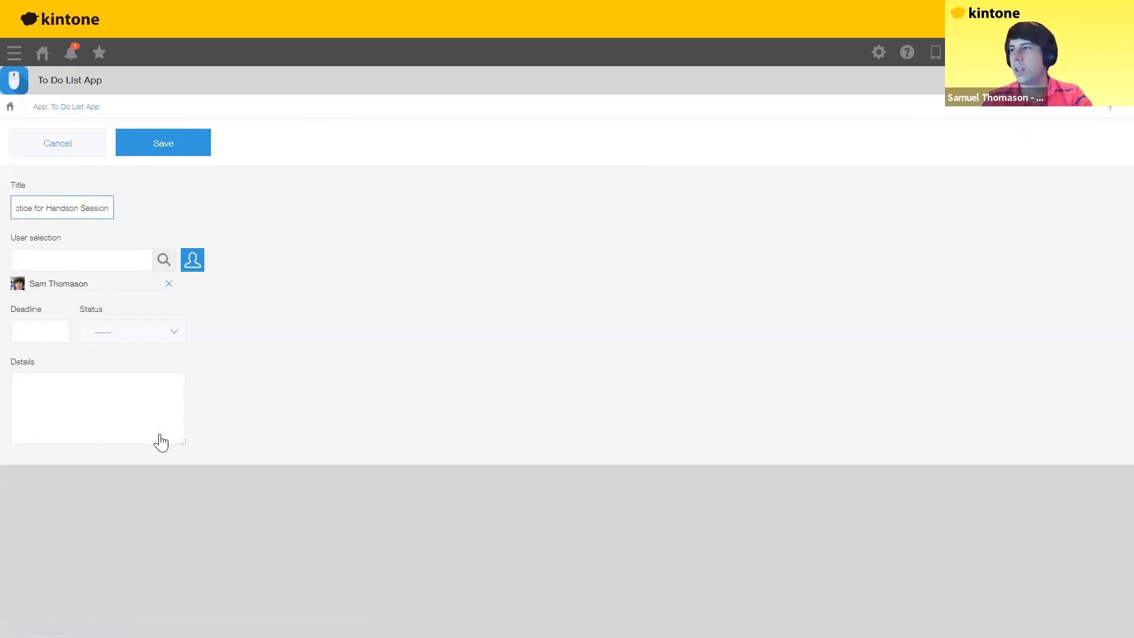
click(40, 331)
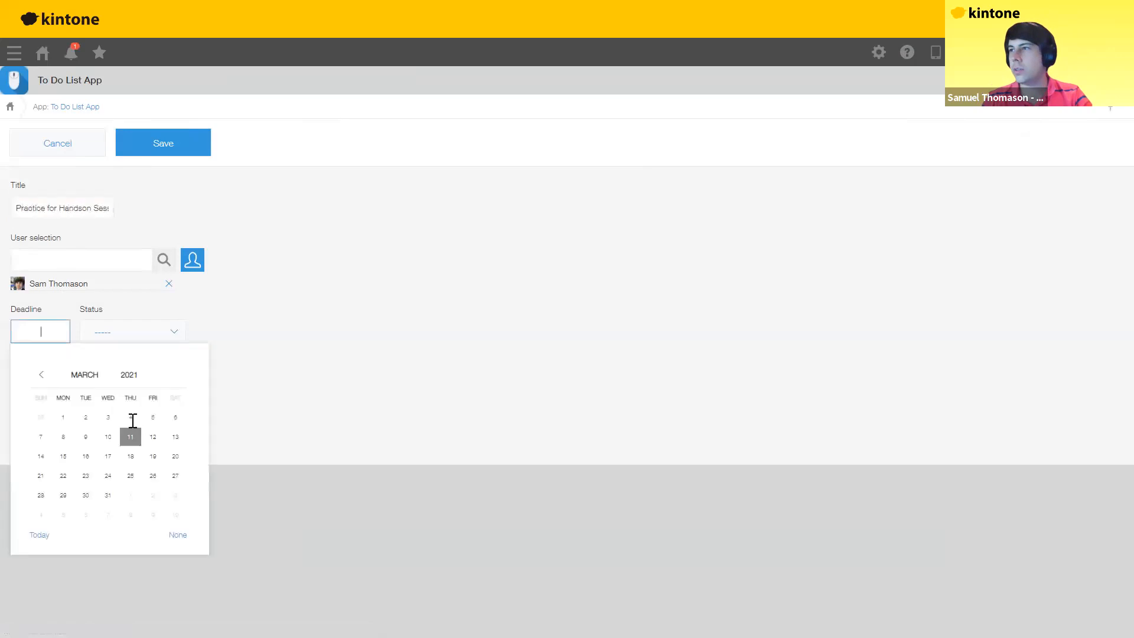
click(155, 436)
click(132, 332)
click(121, 394)
Step: Write a practice reminder in Details, save the record, and advance the slideshow
click(62, 397)
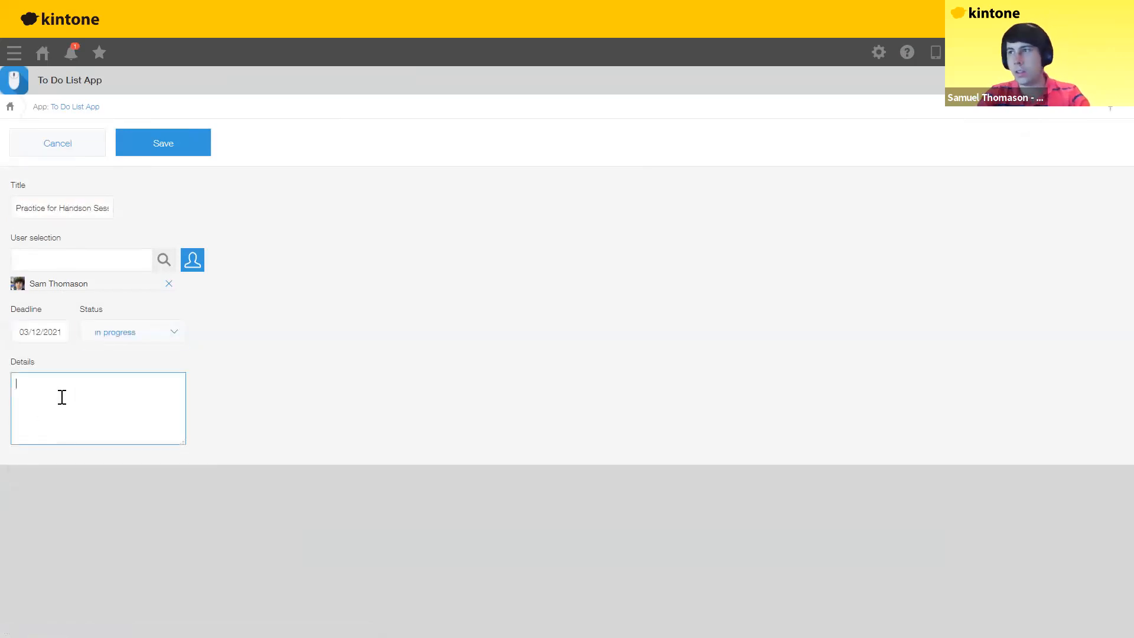
text(Prac)
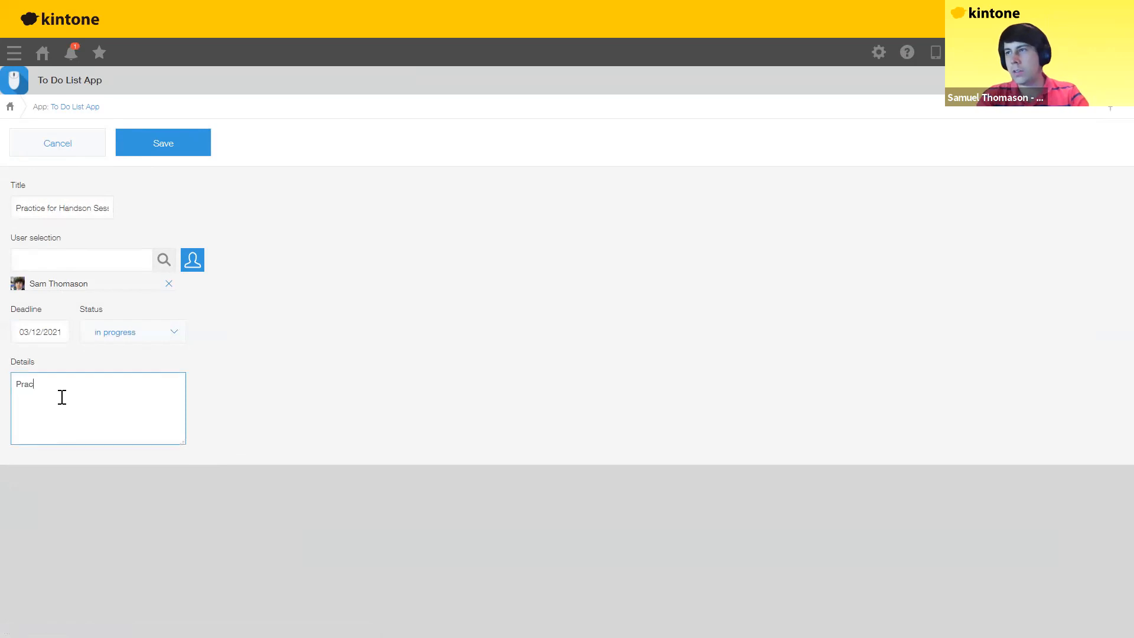
text(tice more )
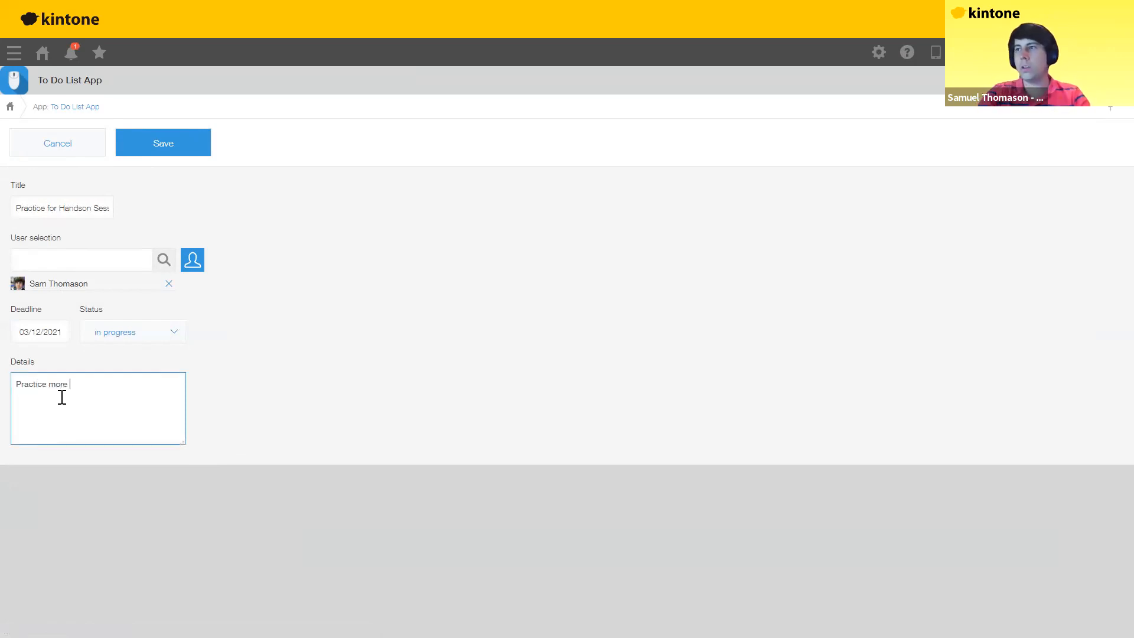
text(for your handson )
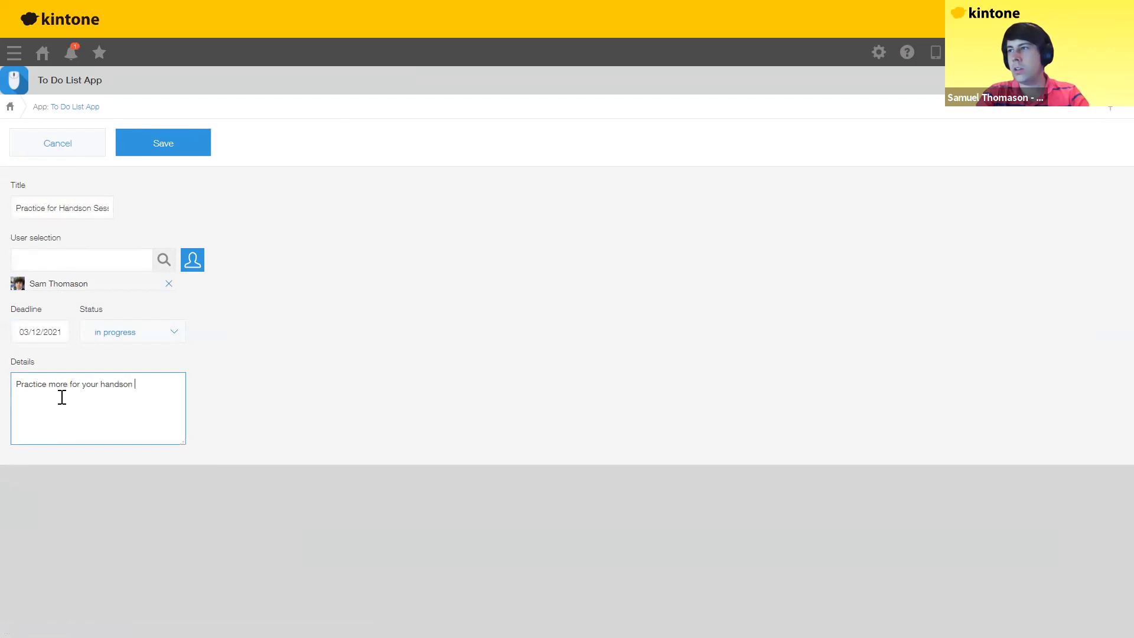
text(session or yuo)
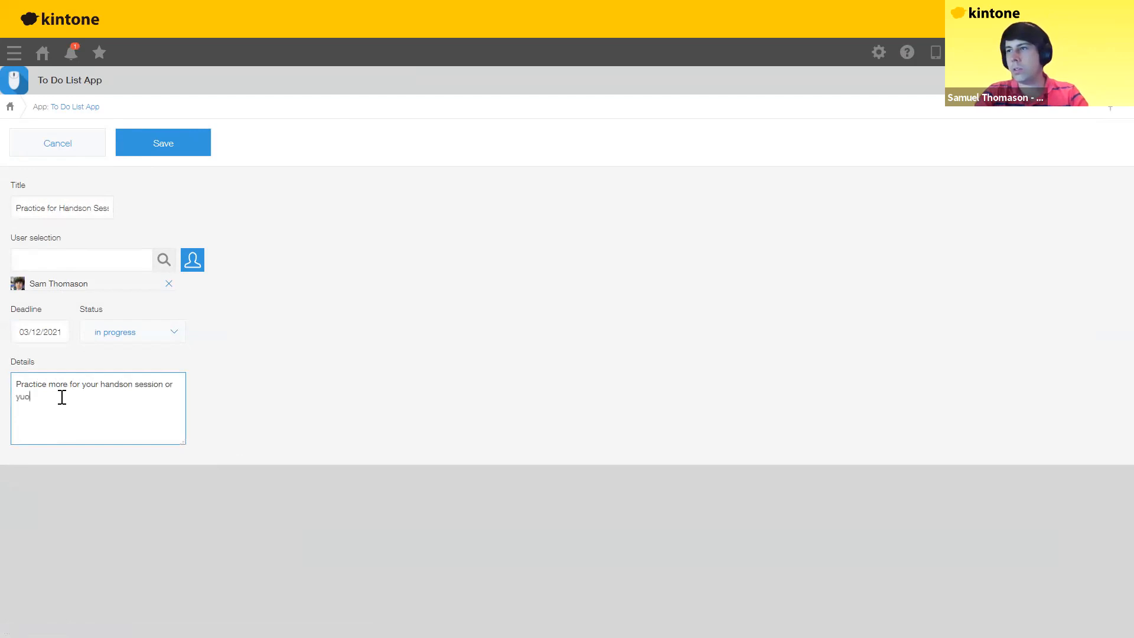
key(BackSpace)
key(BackSpace)
text(ou wil)
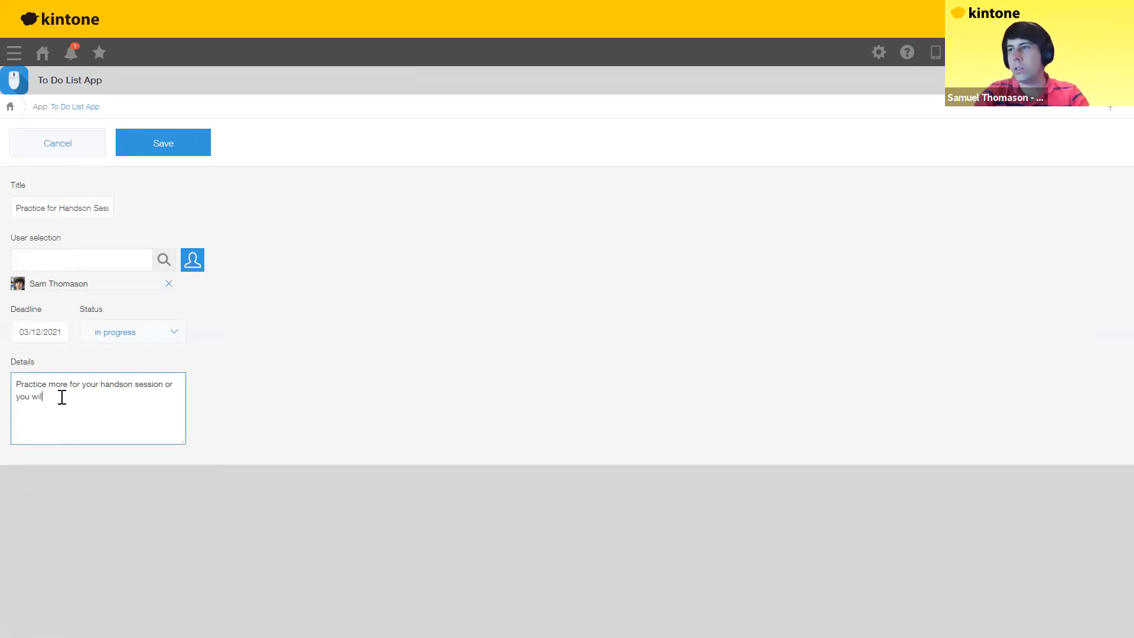
text(l look like an )
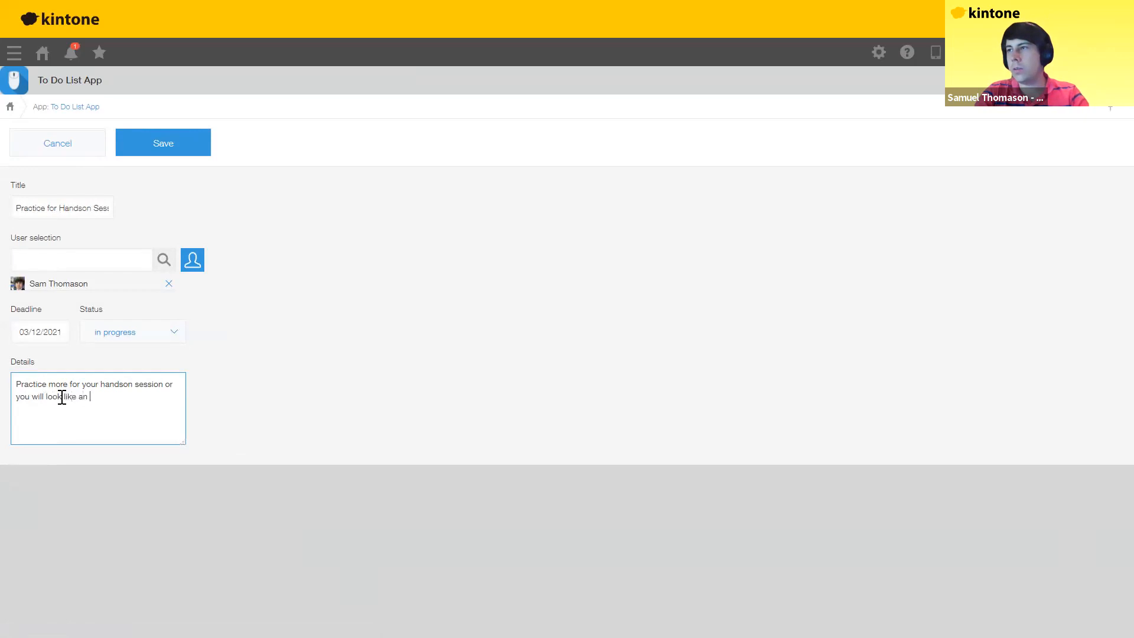
text(idiot when you )
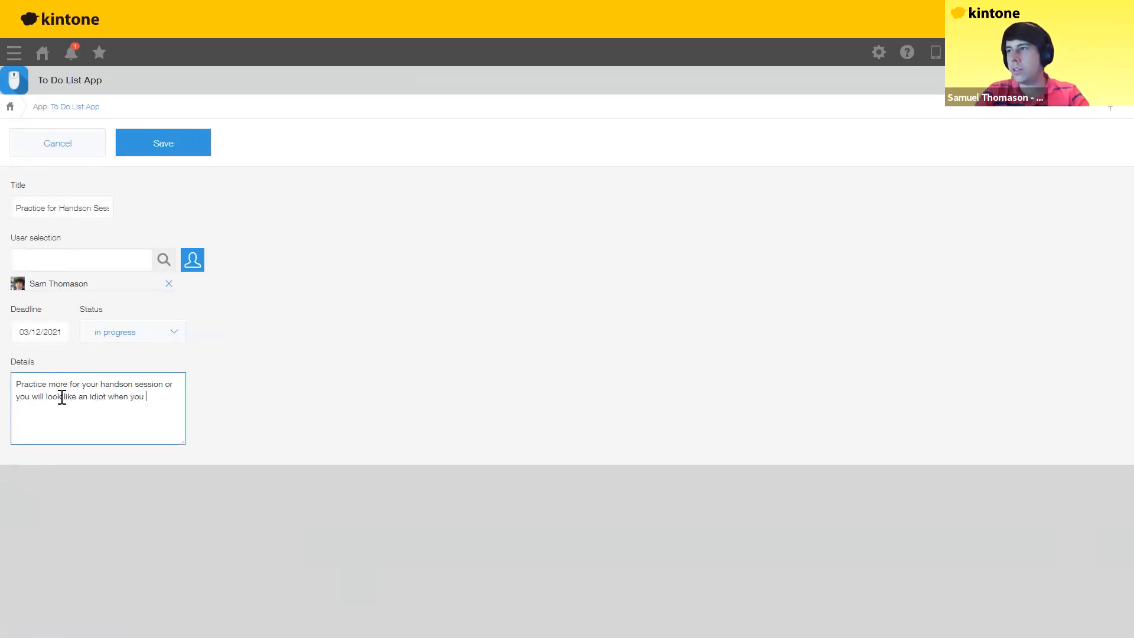
text(present, Sam!)
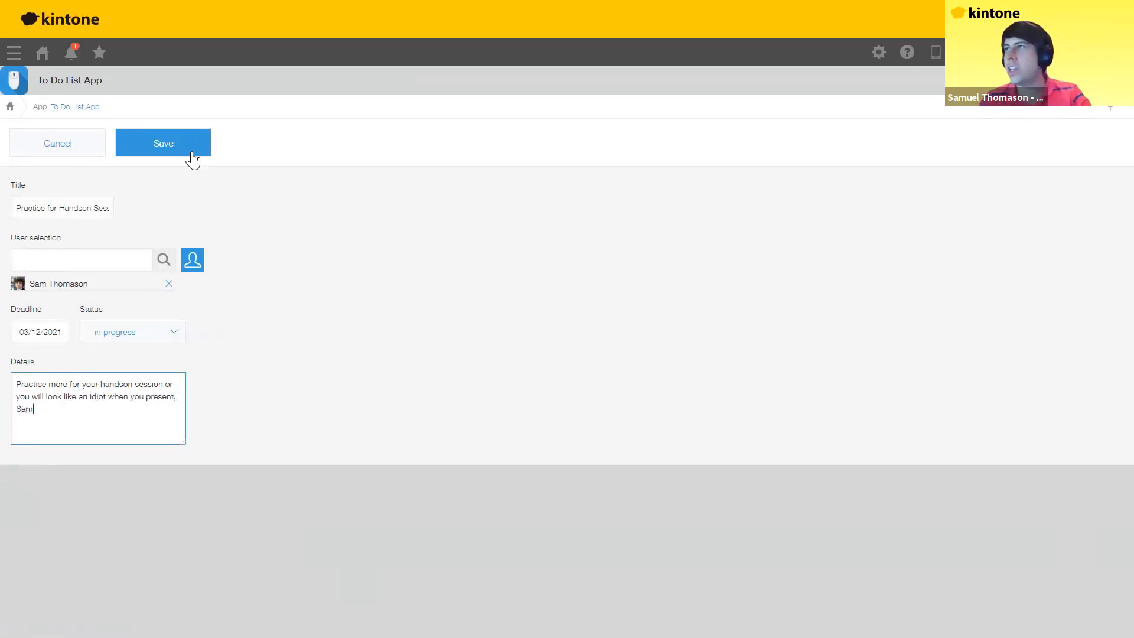
click(177, 154)
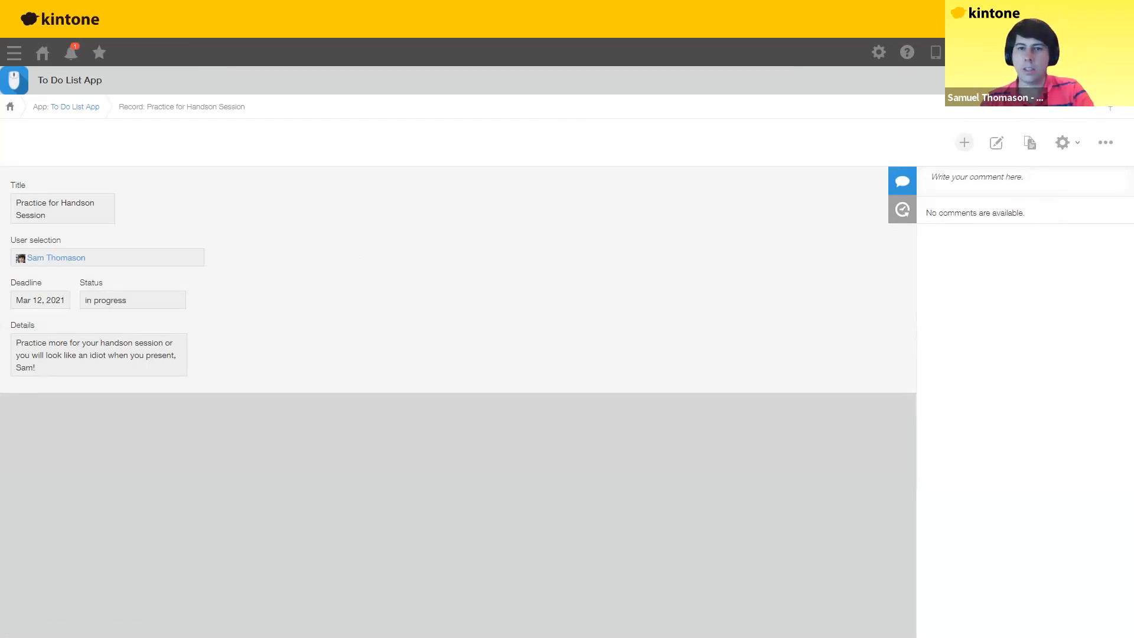
key(alt+Tab)
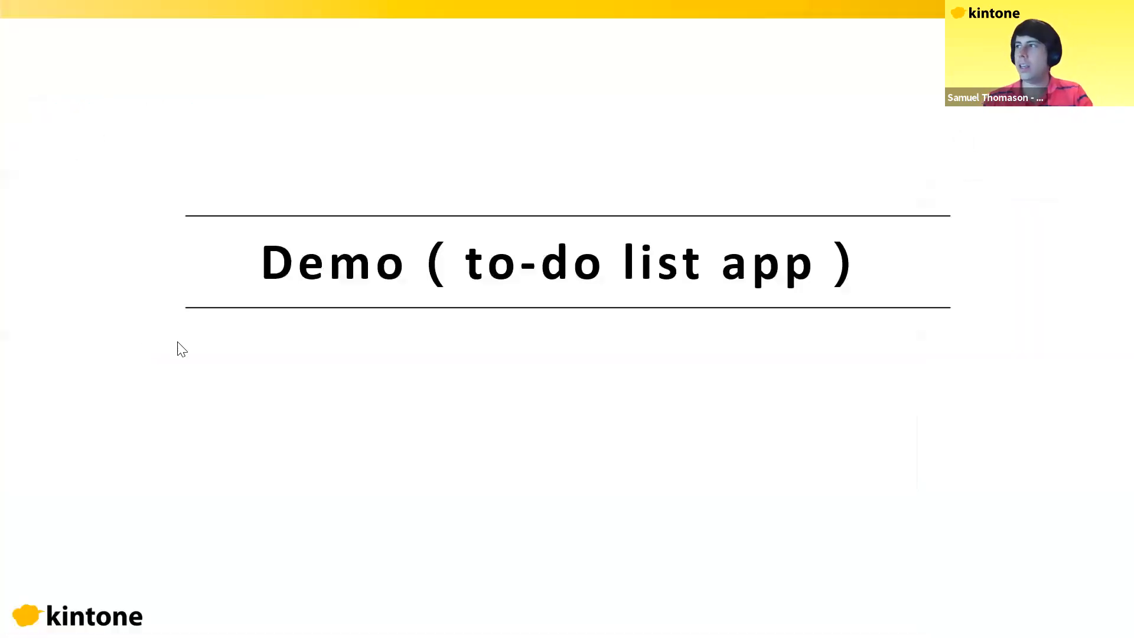
click(148, 350)
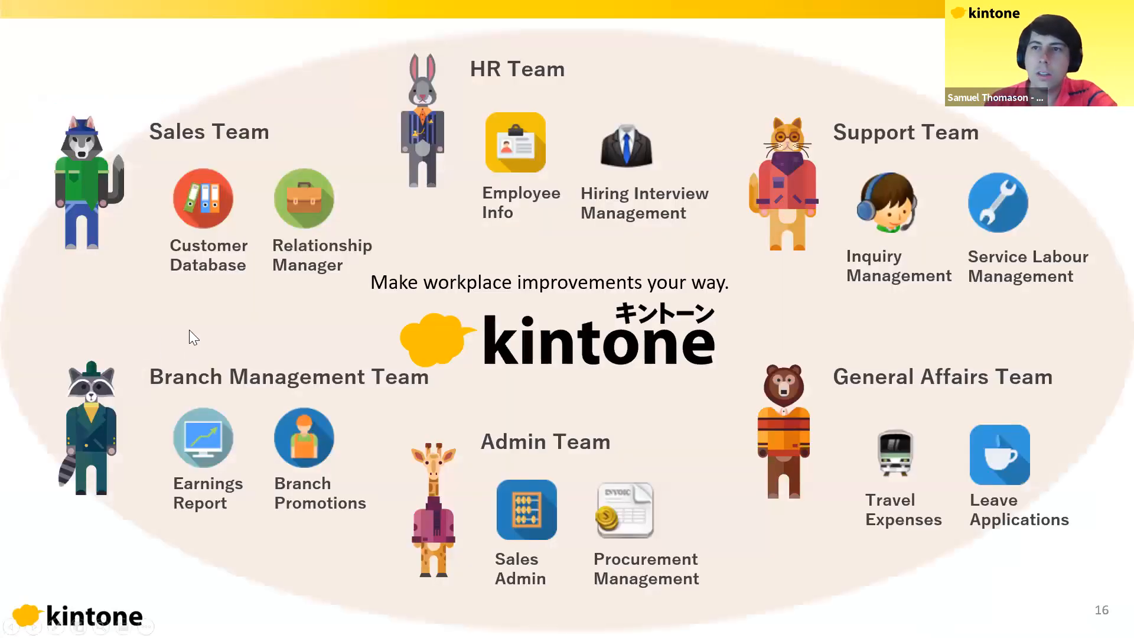
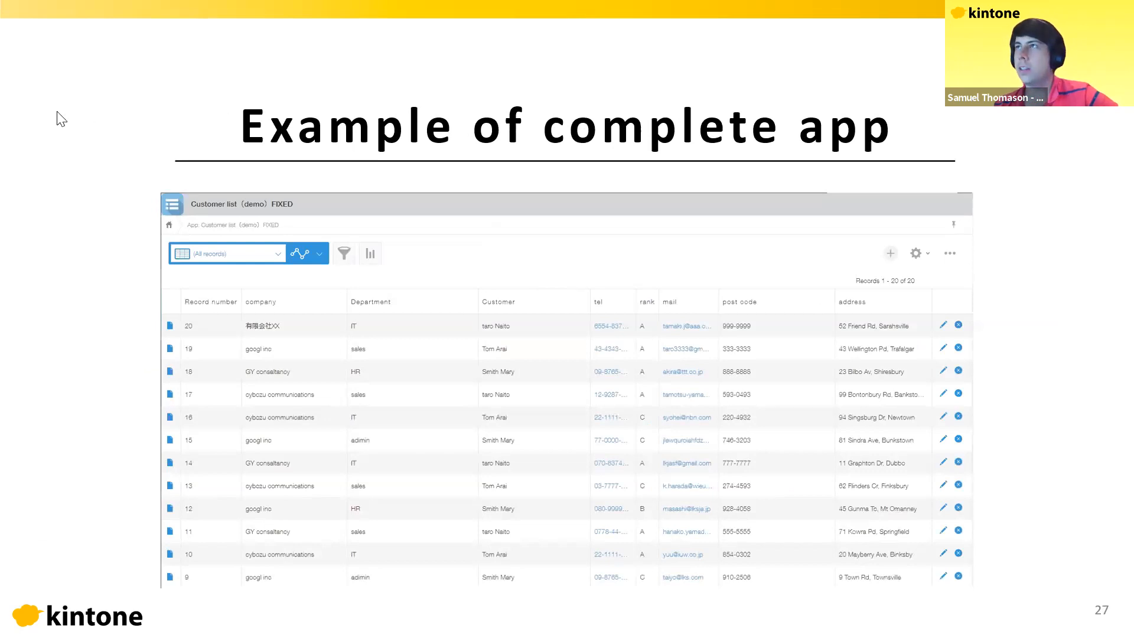
Step: Leave the slideshow and switch back to kintone
key(alt+Tab)
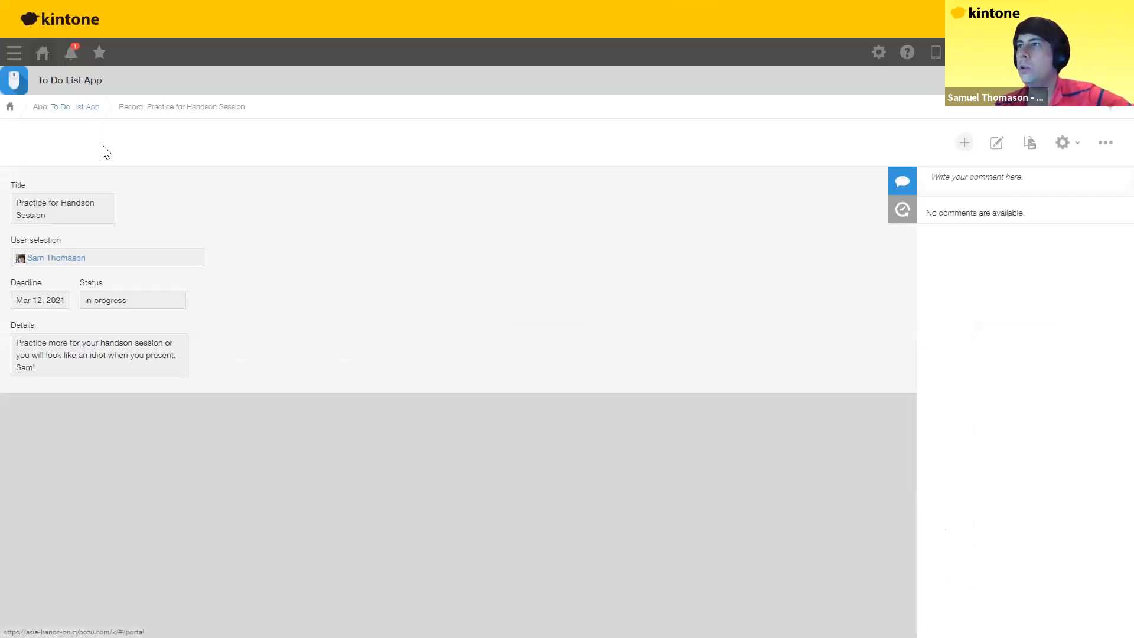
Step: Return to the kintone portal
click(43, 54)
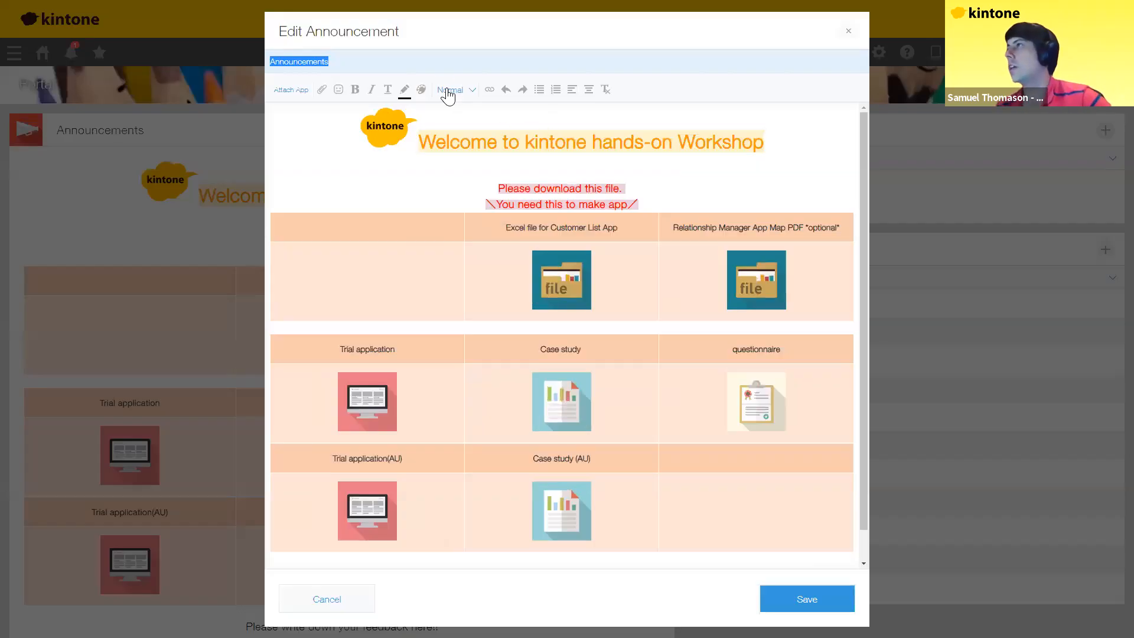
drag(420, 143, 549, 143)
click(465, 90)
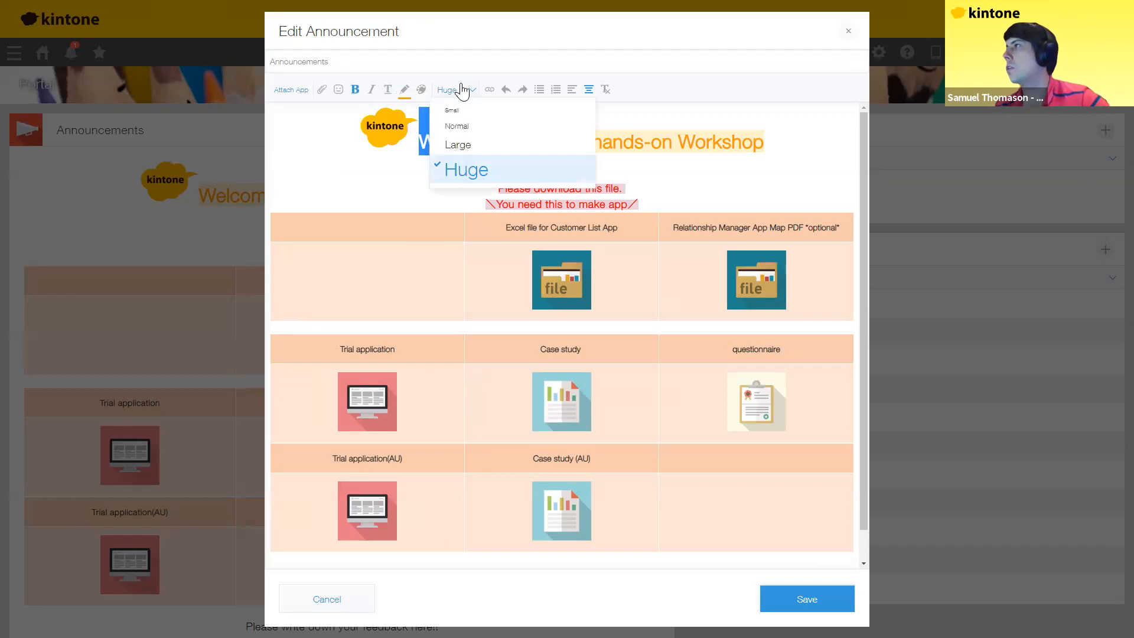
click(455, 109)
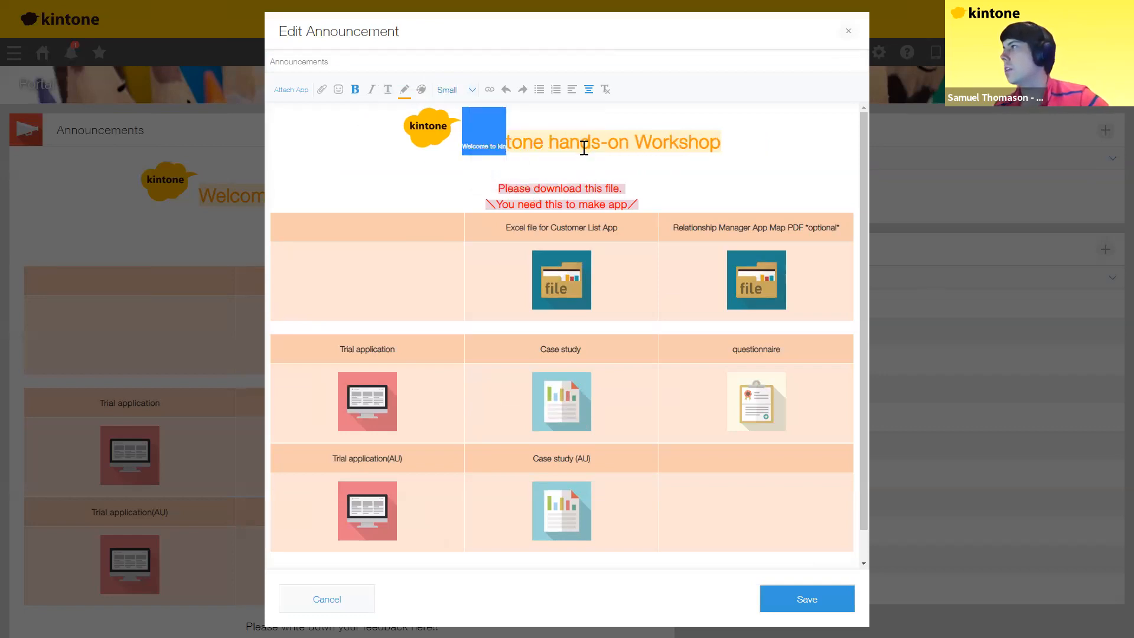
click(583, 149)
double_click(591, 166)
text(sdfsfasdfasdf)
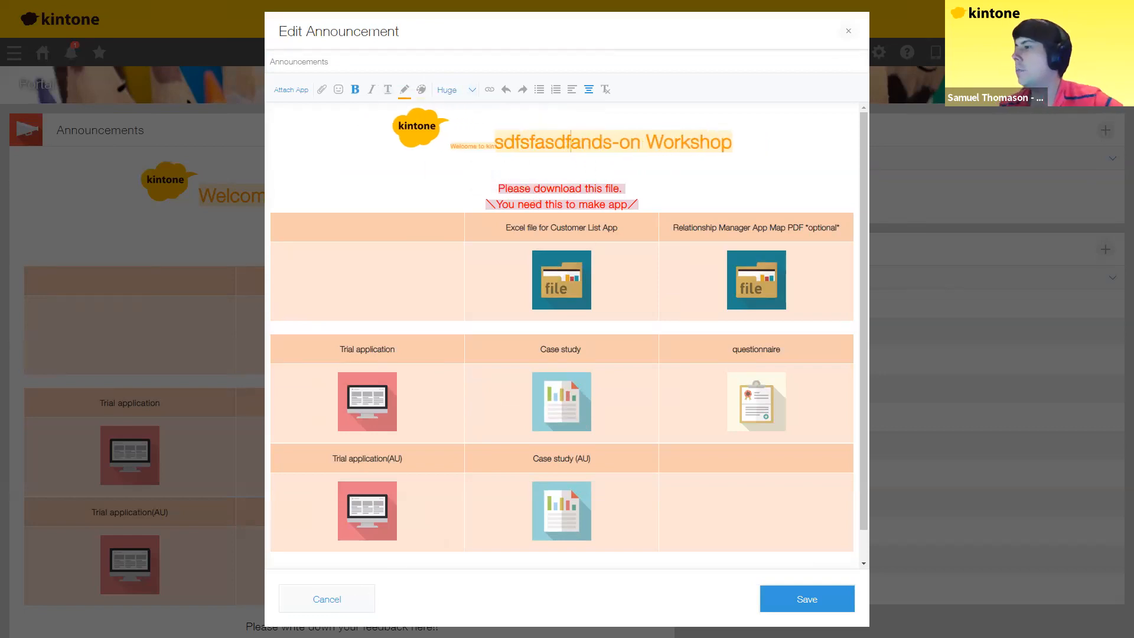
click(327, 599)
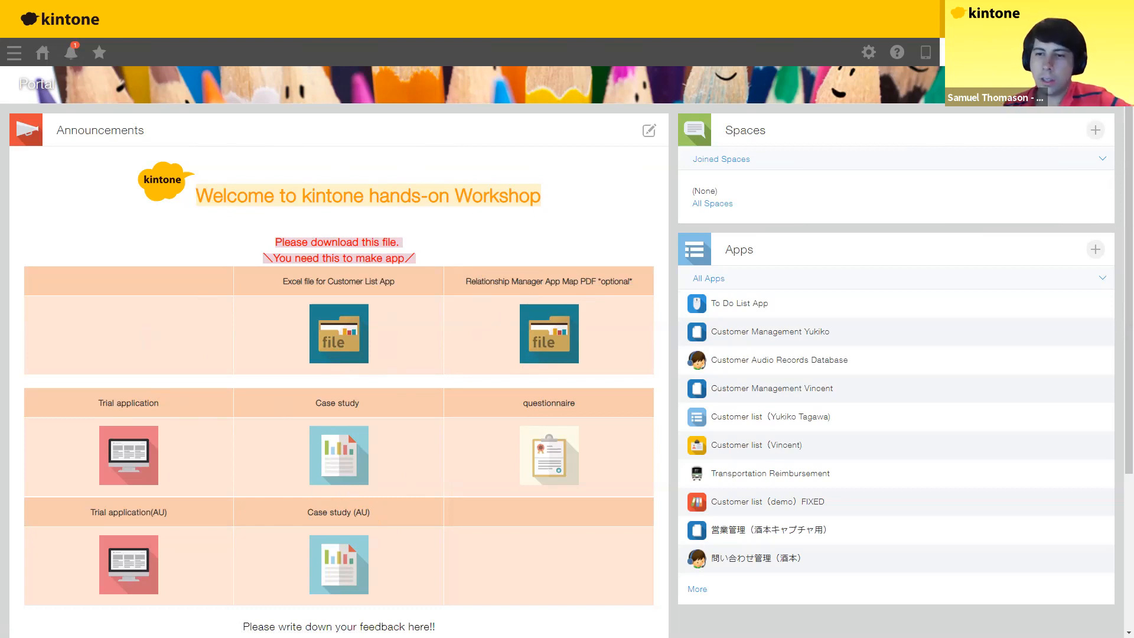
Step: Read the mention notification on the customer record, then go back to the portal
click(71, 54)
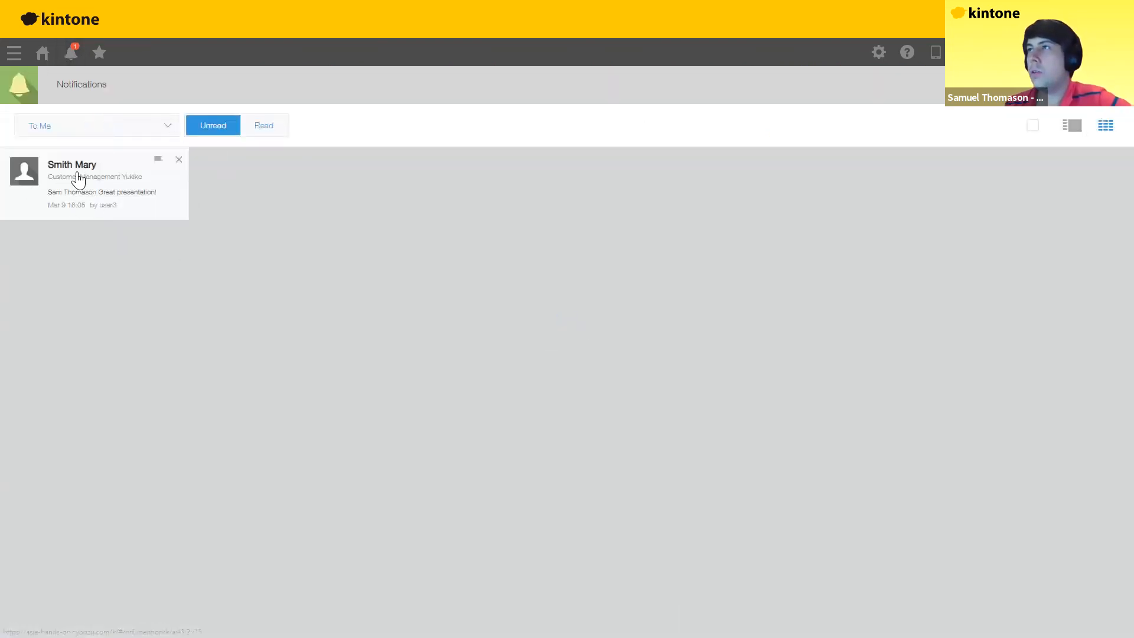
click(91, 181)
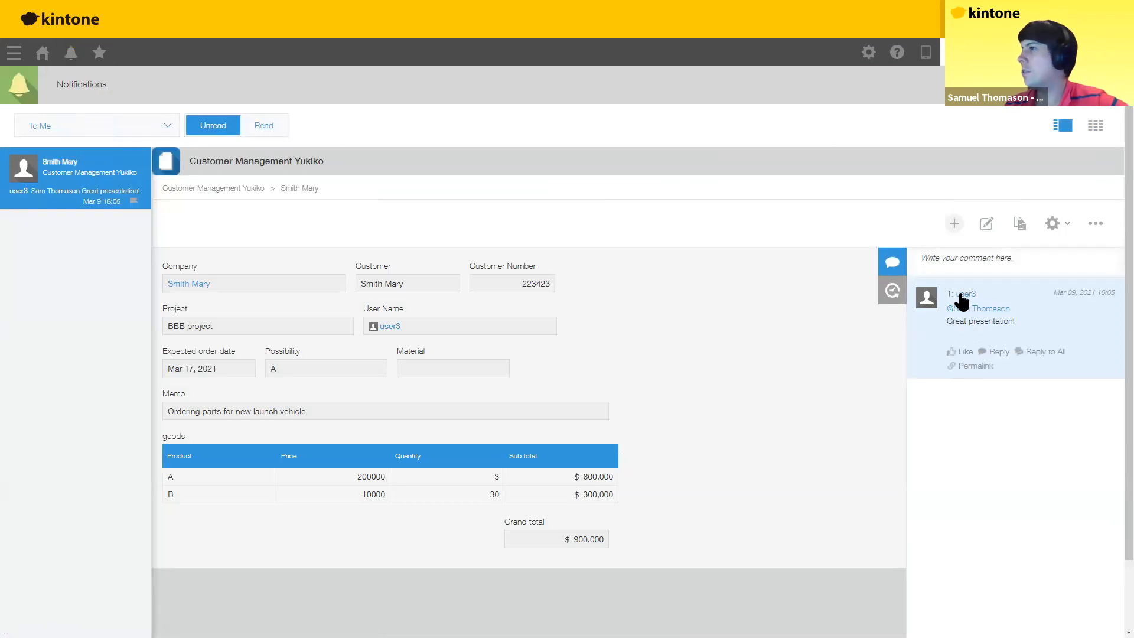
click(43, 54)
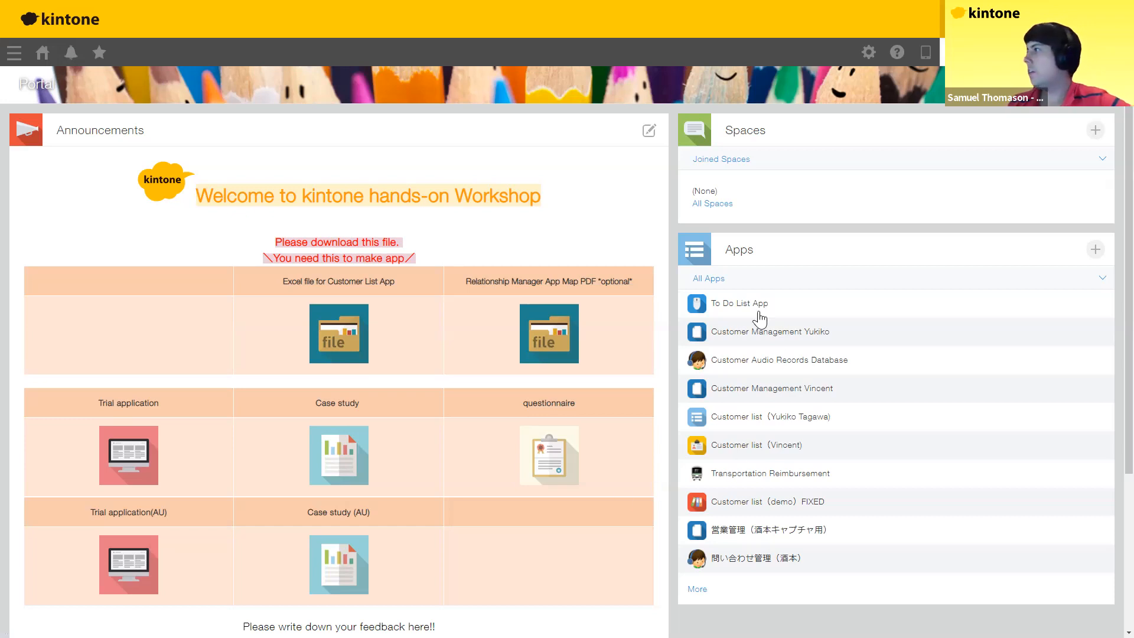
click(723, 306)
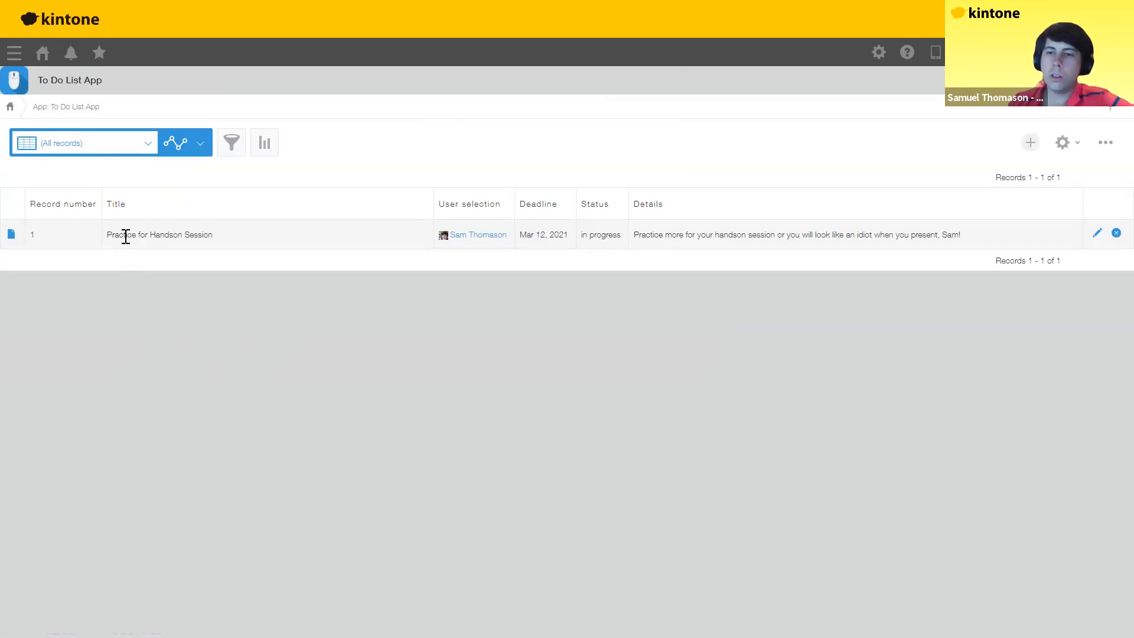
click(11, 236)
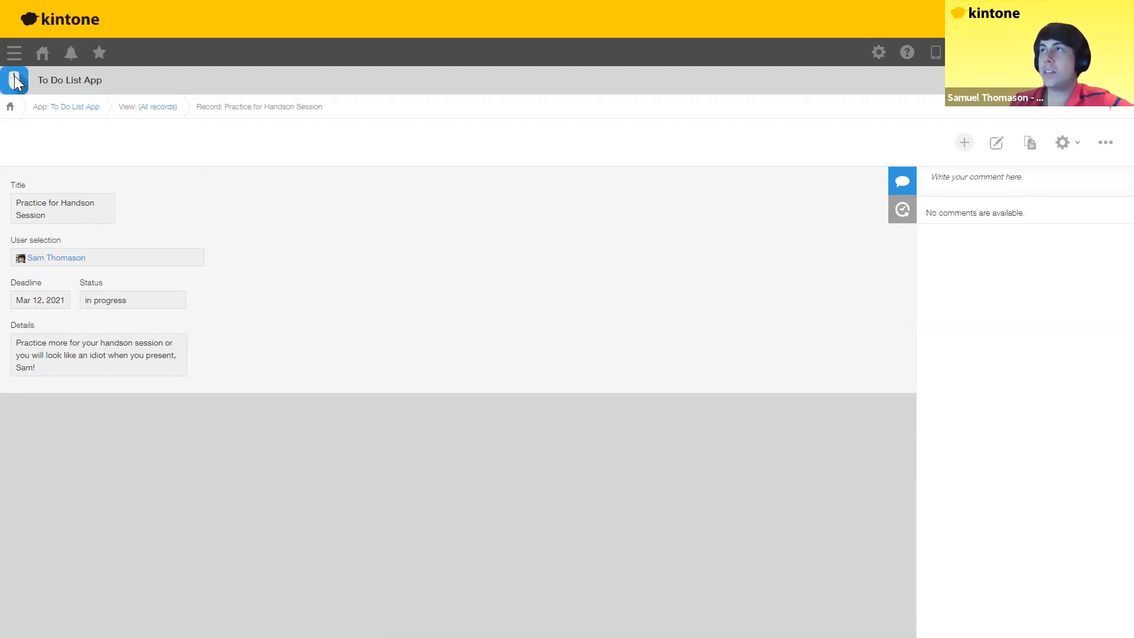
click(42, 53)
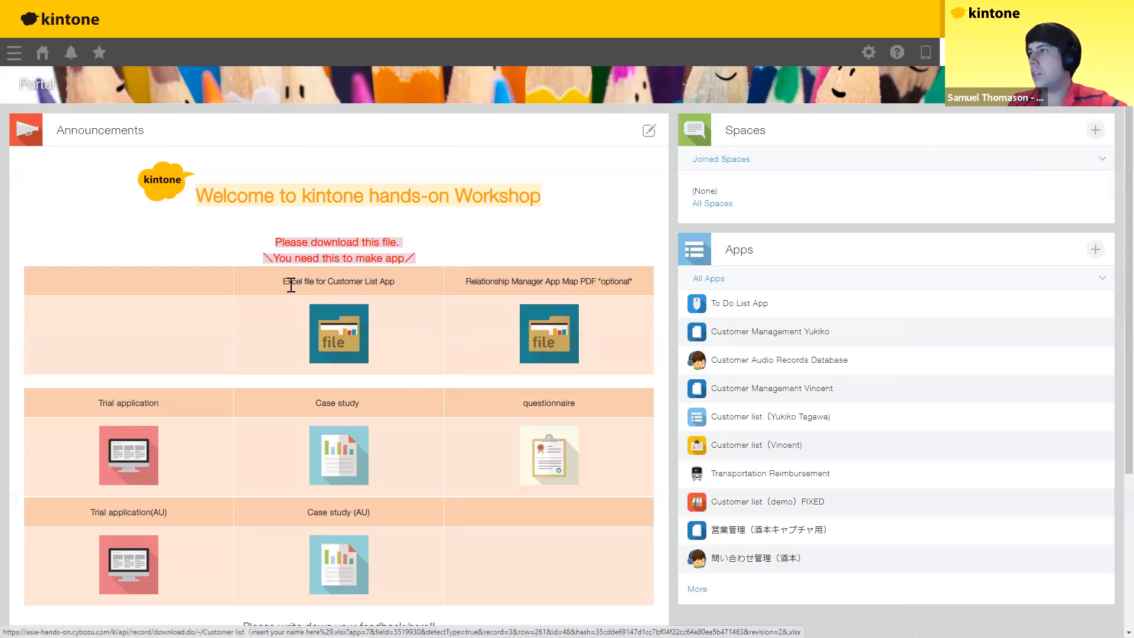
Step: Download the Customer List Excel file from the announcement and show it in the Downloads folder
drag(284, 281, 395, 300)
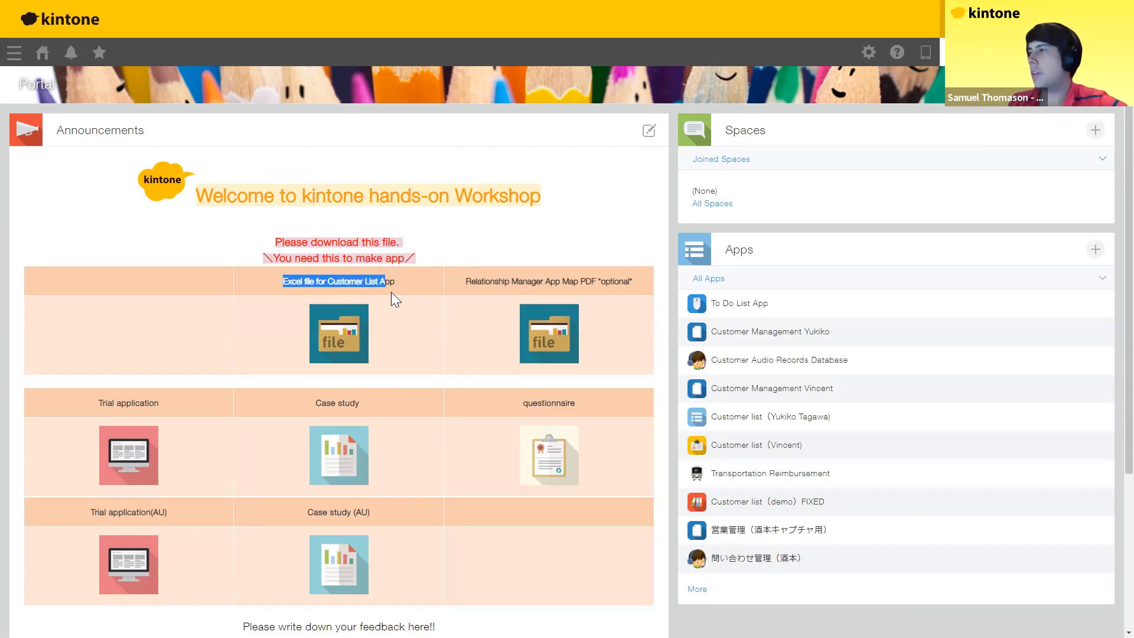
click(349, 353)
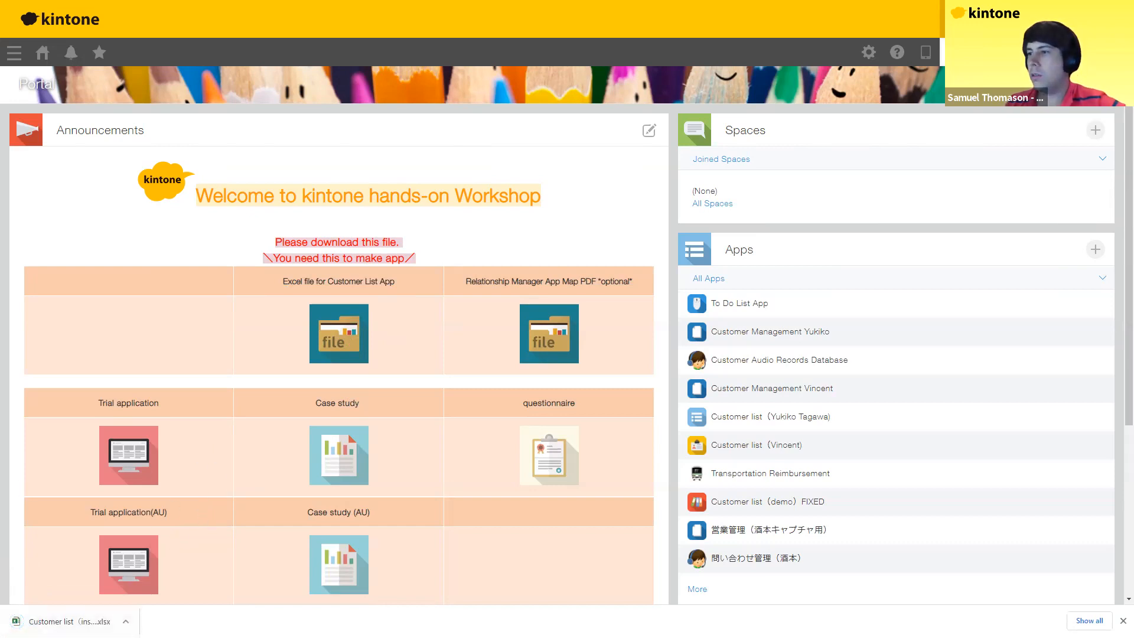
click(70, 622)
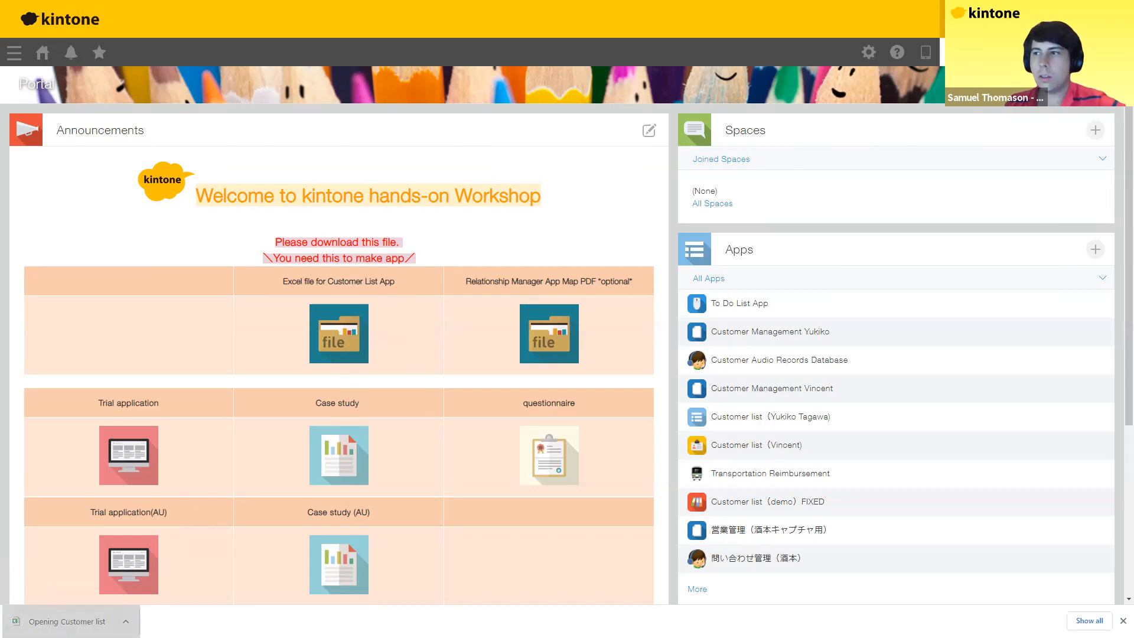
click(126, 622)
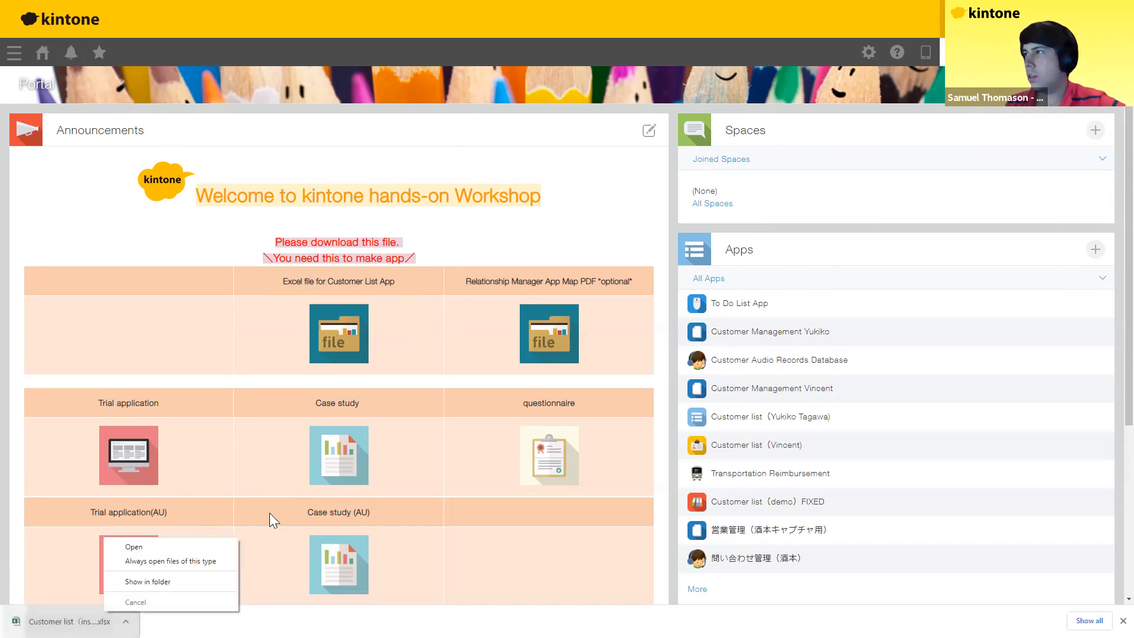
click(136, 582)
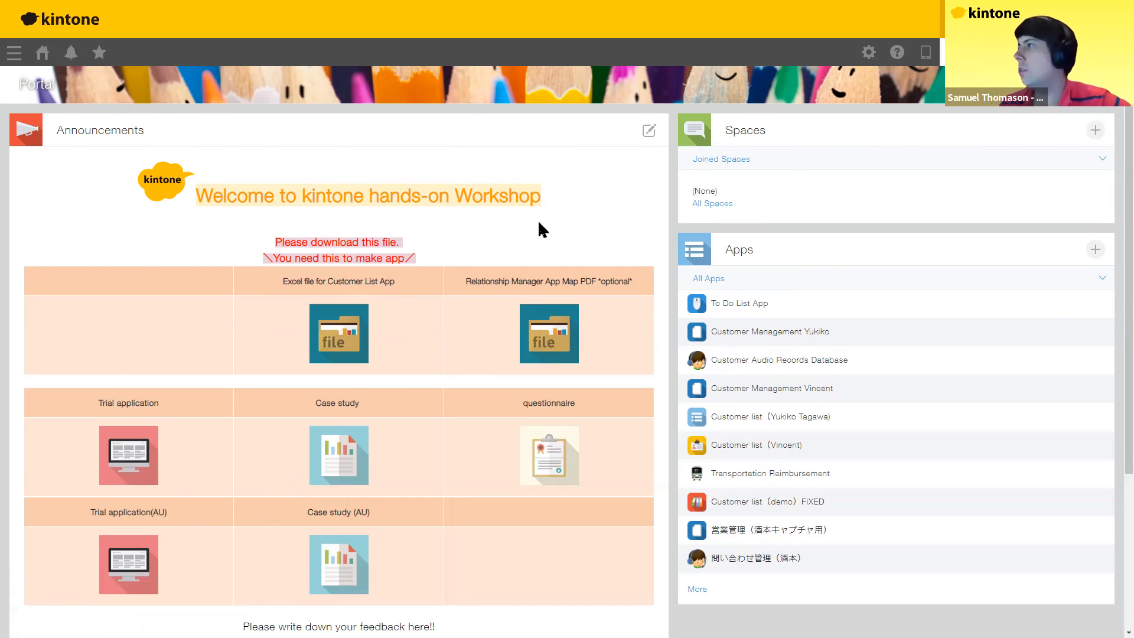
key(alt+Tab)
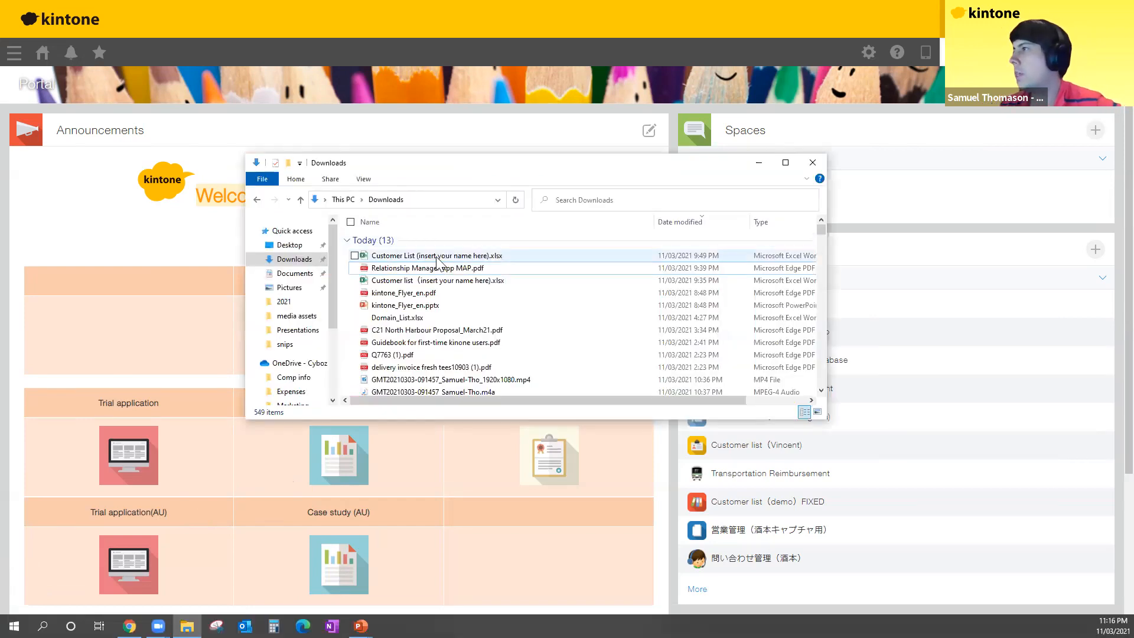
Step: Start renaming the Customer List workbook and select its 'insert your name here' placeholder
click(439, 258)
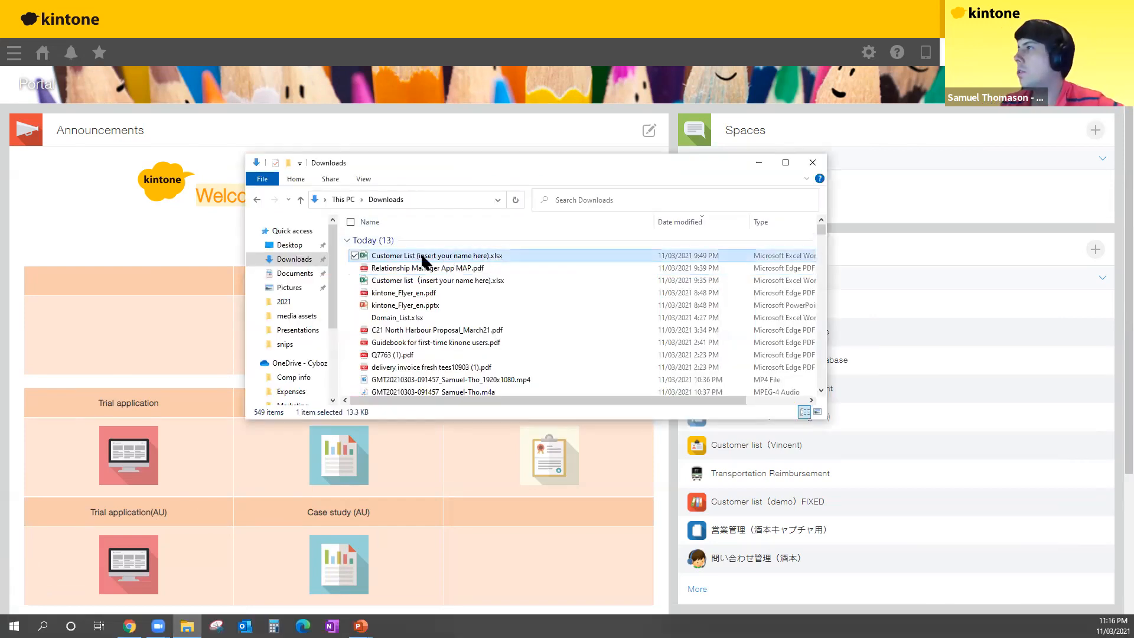
click(422, 257)
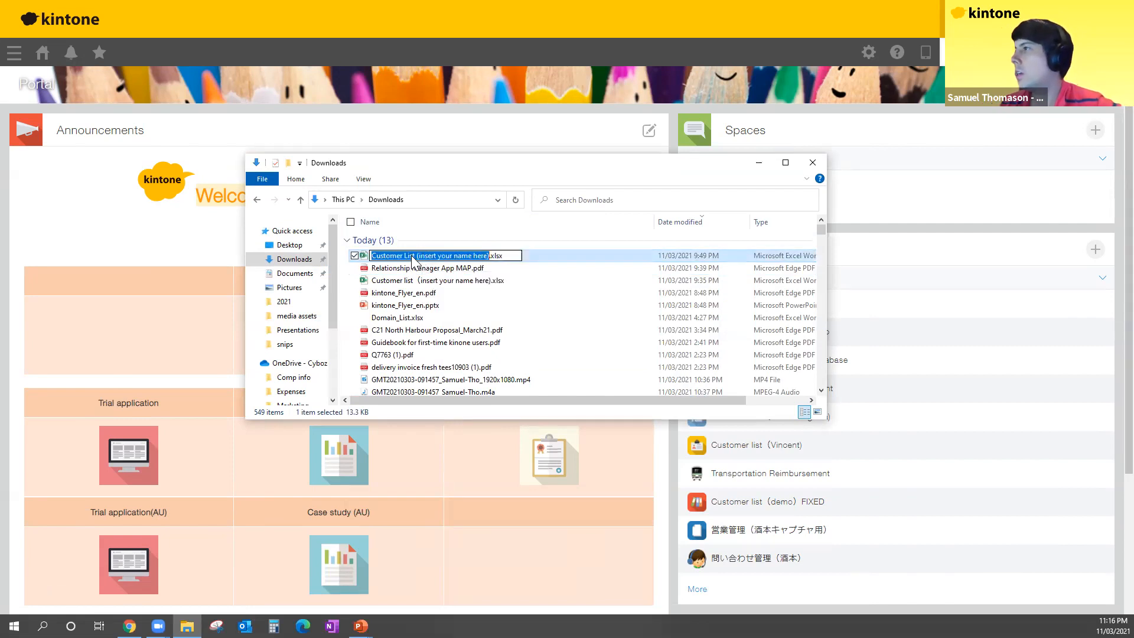
key(Escape)
click(417, 269)
right_click(417, 256)
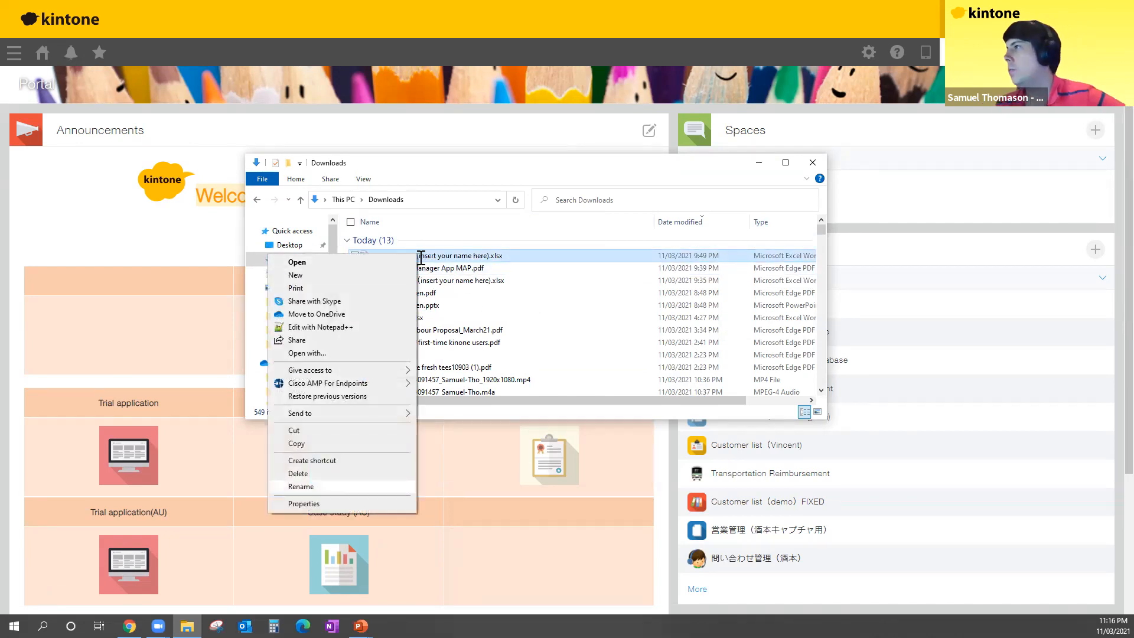
key(Return)
click(423, 255)
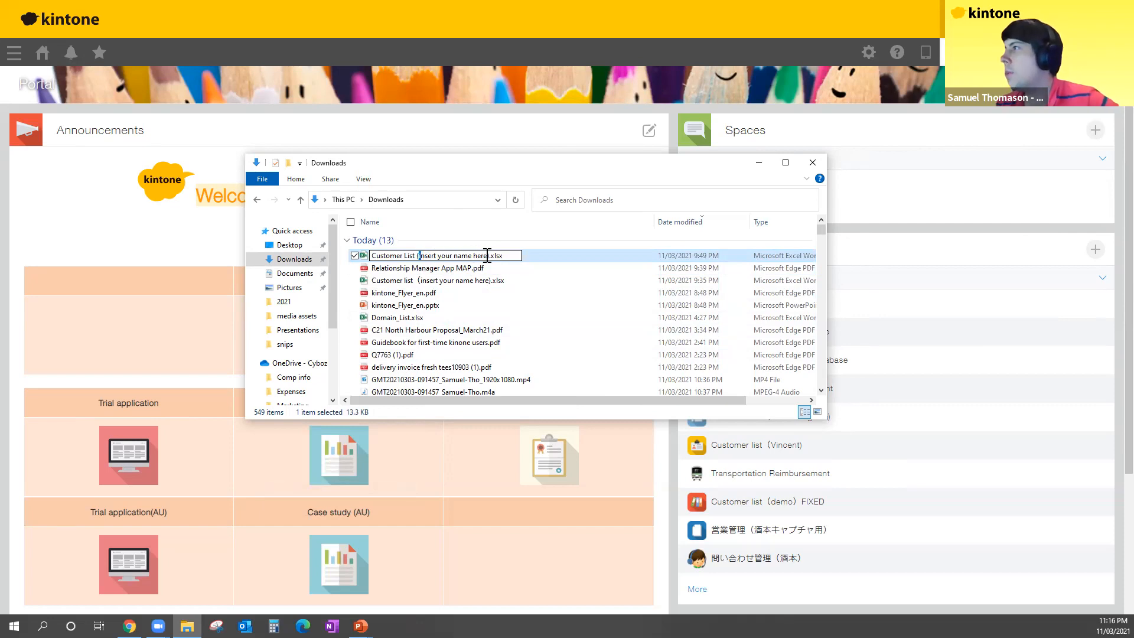
key(shift+Right)
key(shift+Right)
key(shift+Right)
key(shift+Right)
key(shift+Right)
key(shift+Right)
key(shift+Right)
key(shift+Right)
key(shift+Right)
key(shift+Right)
key(shift+Right)
key(shift+Right)
key(shift+Right)
key(shift+Right)
key(shift+Right)
key(shift+Right)
key(shift+Right)
key(shift+Right)
key(shift+Right)
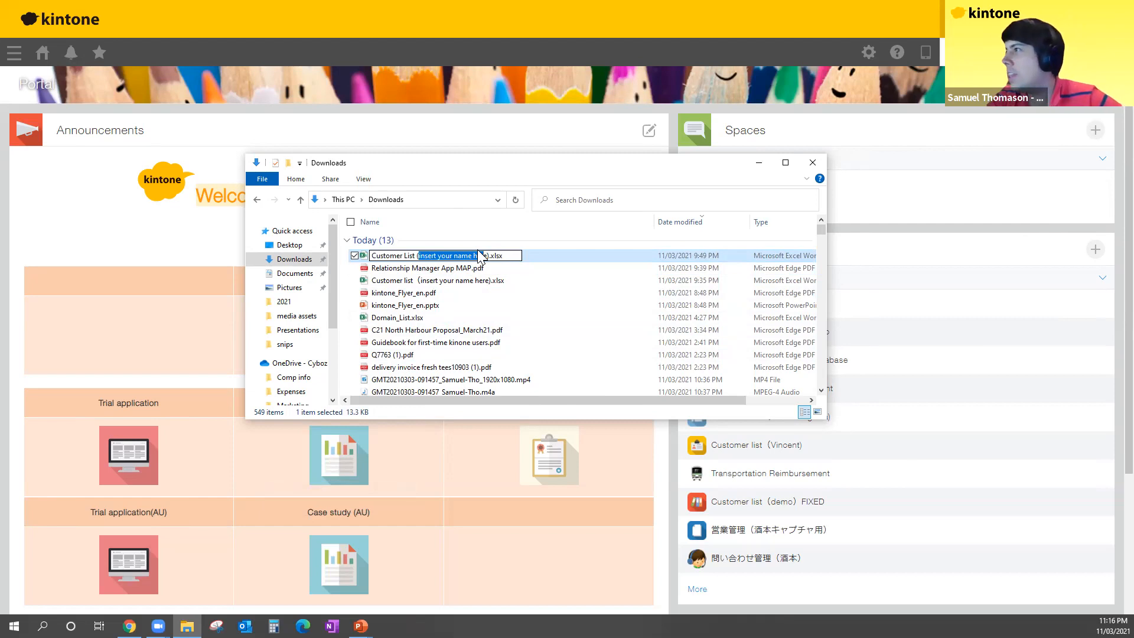
Step: Replace the placeholder with the participant's name, confirm it, and open the workbook in Excel
key(Left)
key(shift+Right)
key(Delete)
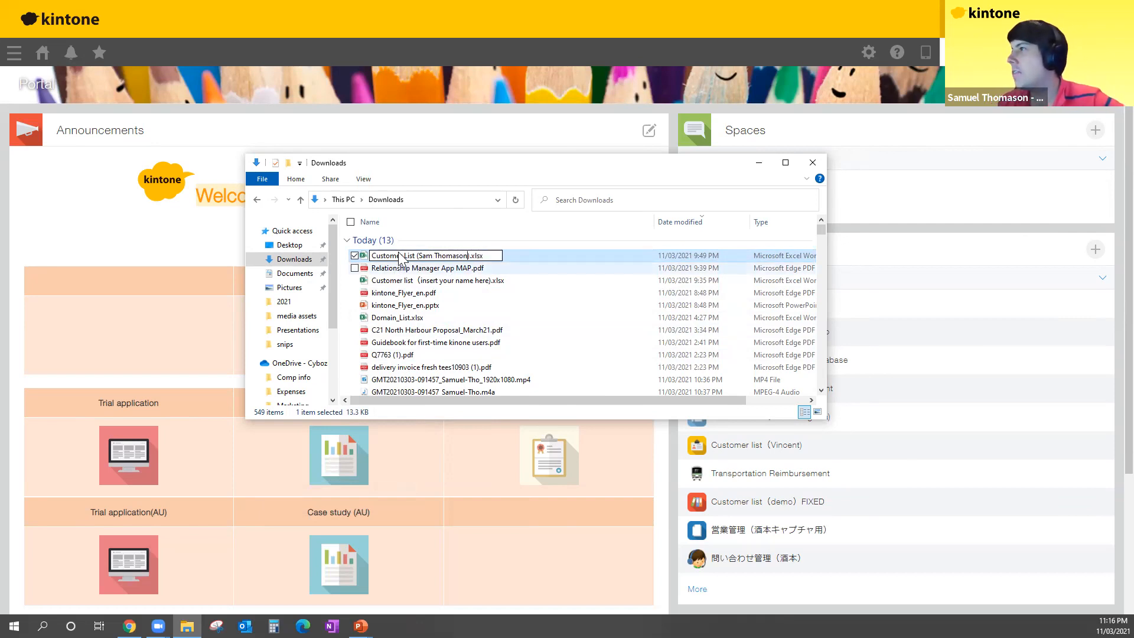
key(Return)
key(Down)
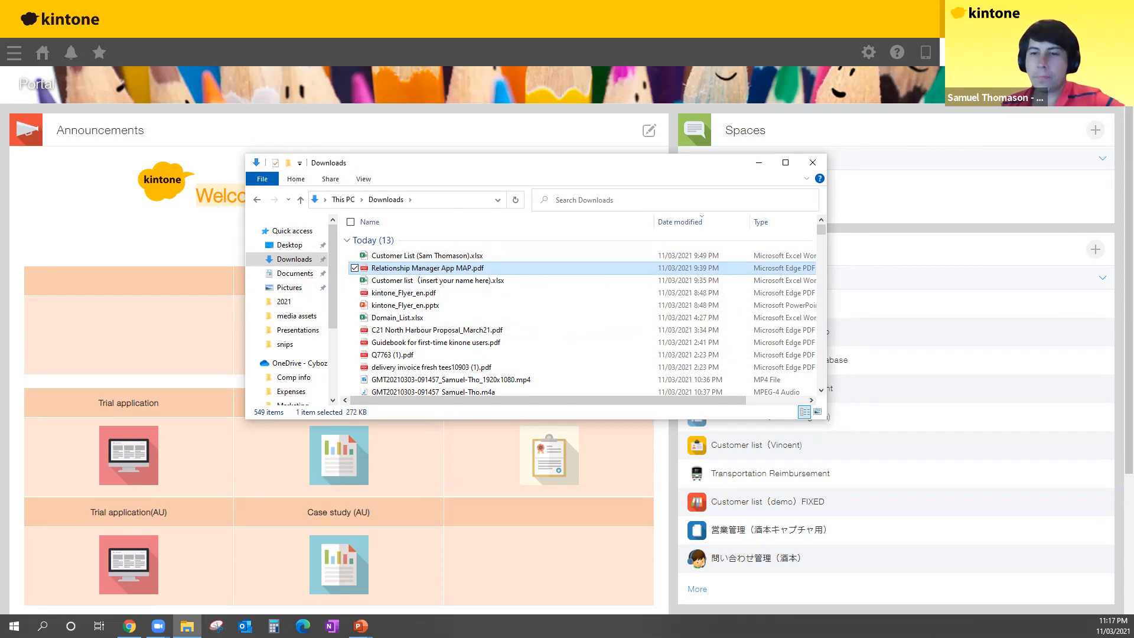
click(407, 255)
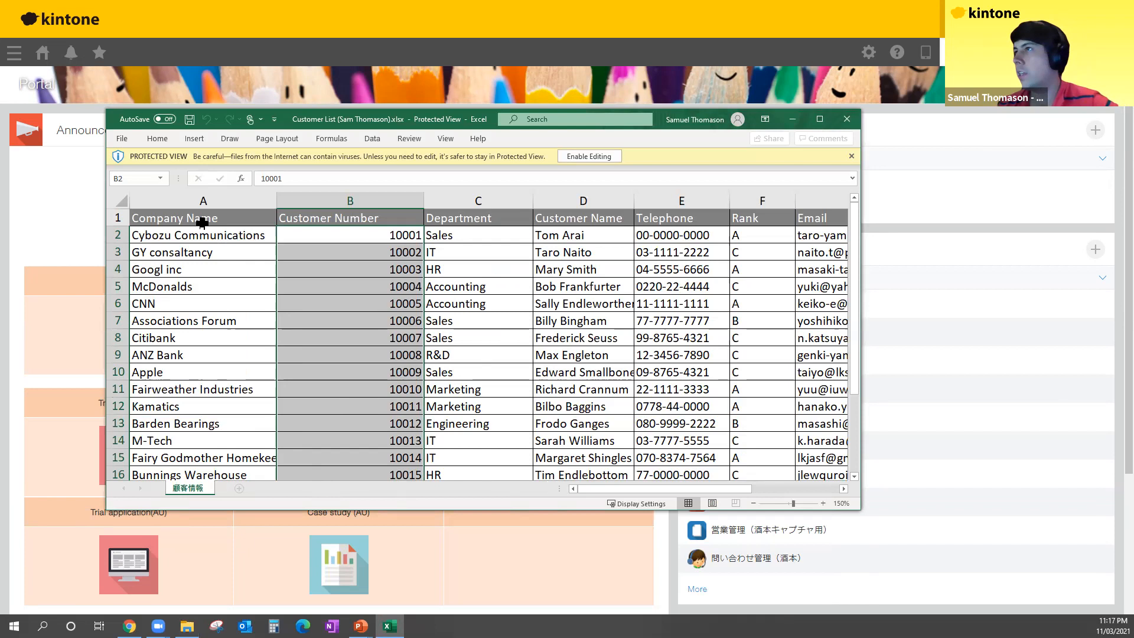
Step: Review the first customer's row starting at the Department column, then close Excel
click(486, 237)
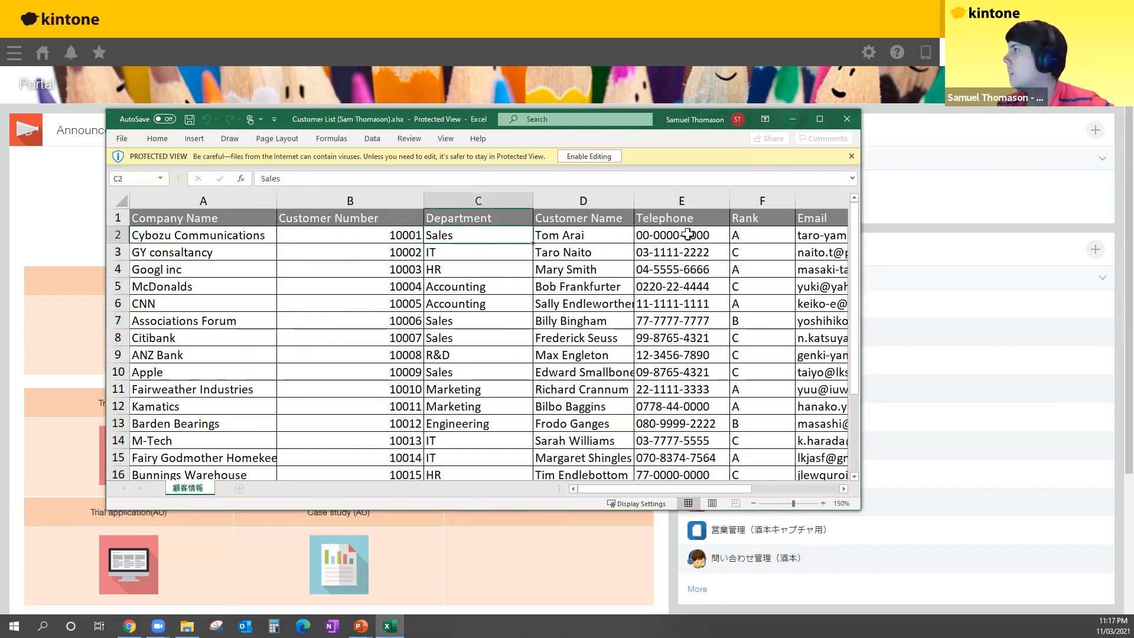
key(Right)
key(Right)
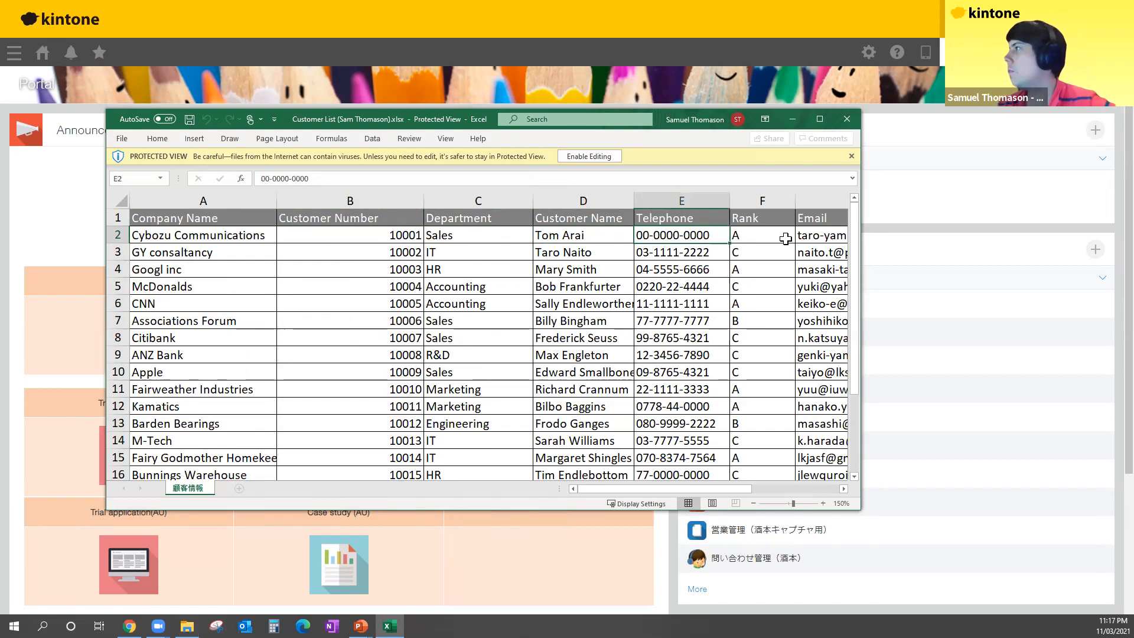
key(Home)
key(Right)
key(Right)
key(Right)
key(Right)
key(Right)
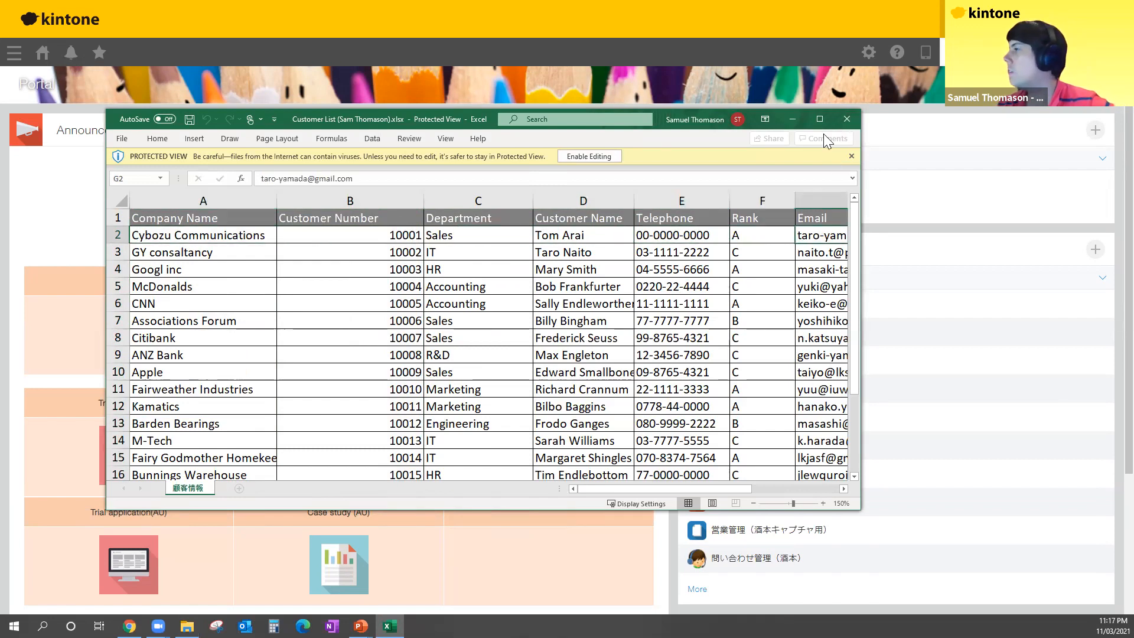
click(847, 118)
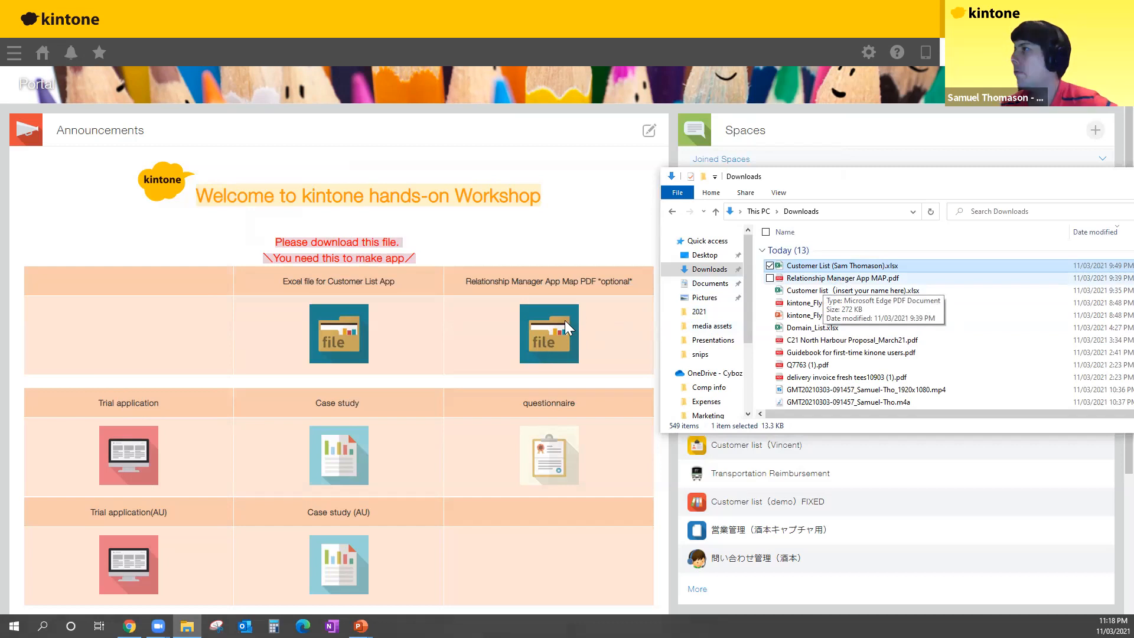
Step: View both pages of the Relationship Manager App MAP PDF, then close it and the Downloads folder
key(Down)
key(Return)
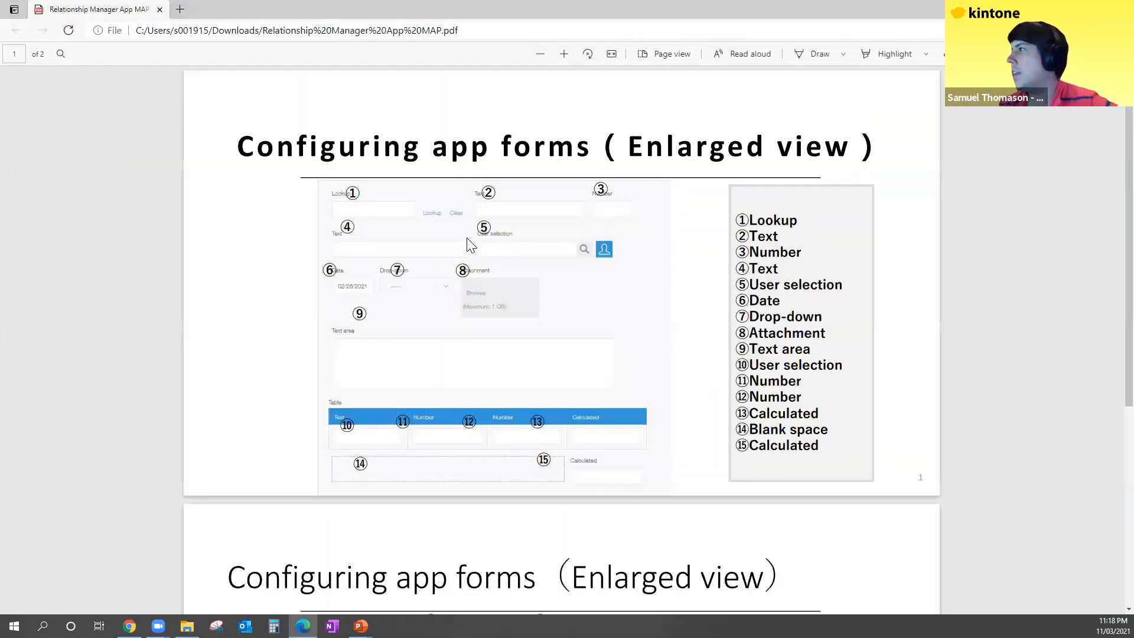
scroll(470, 244, down, 5)
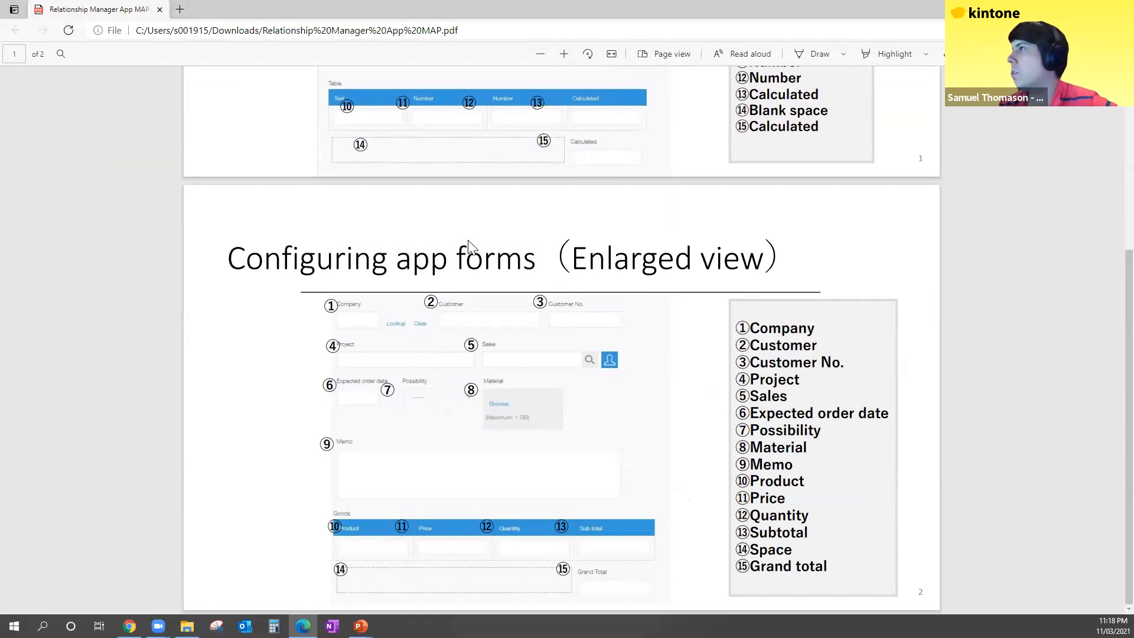
scroll(471, 244, up, 5)
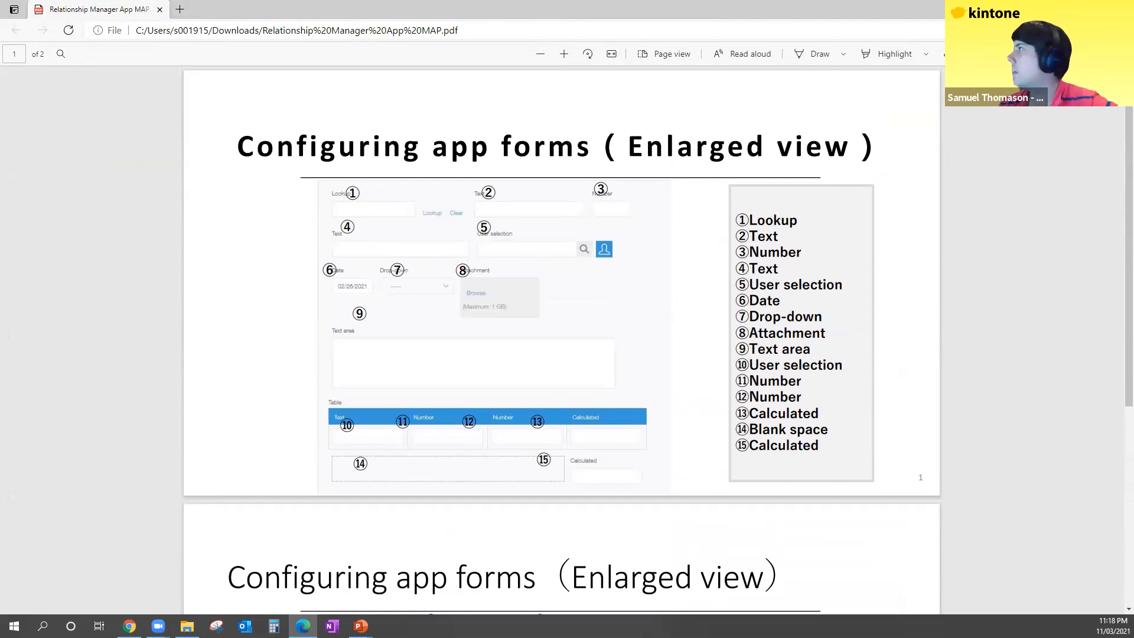
click(1121, 9)
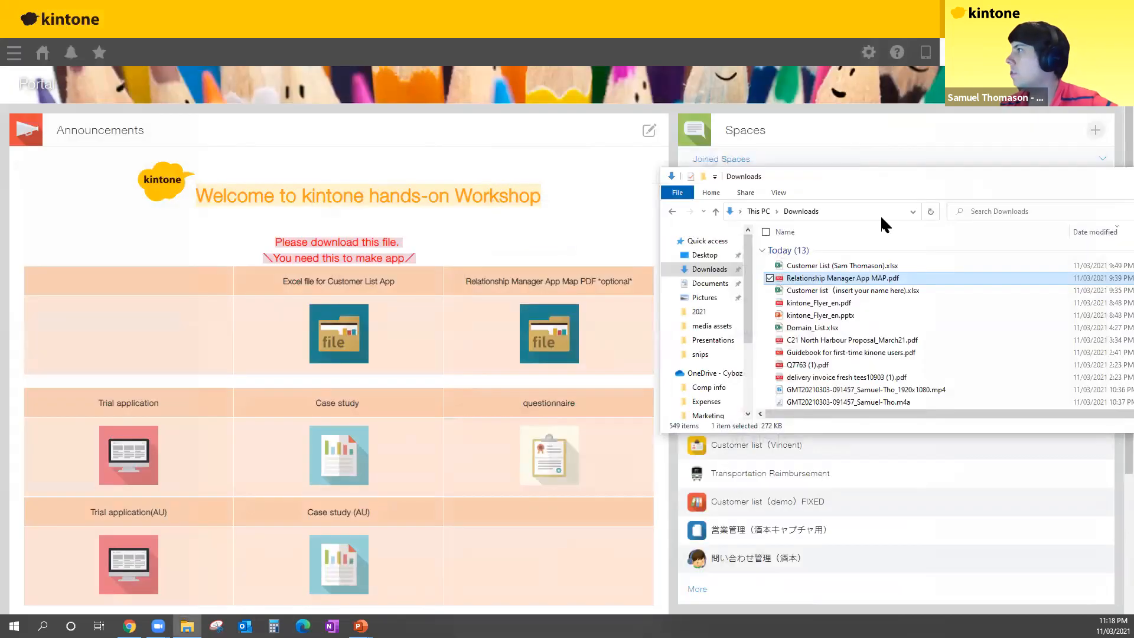
drag(815, 176, 434, 222)
click(851, 221)
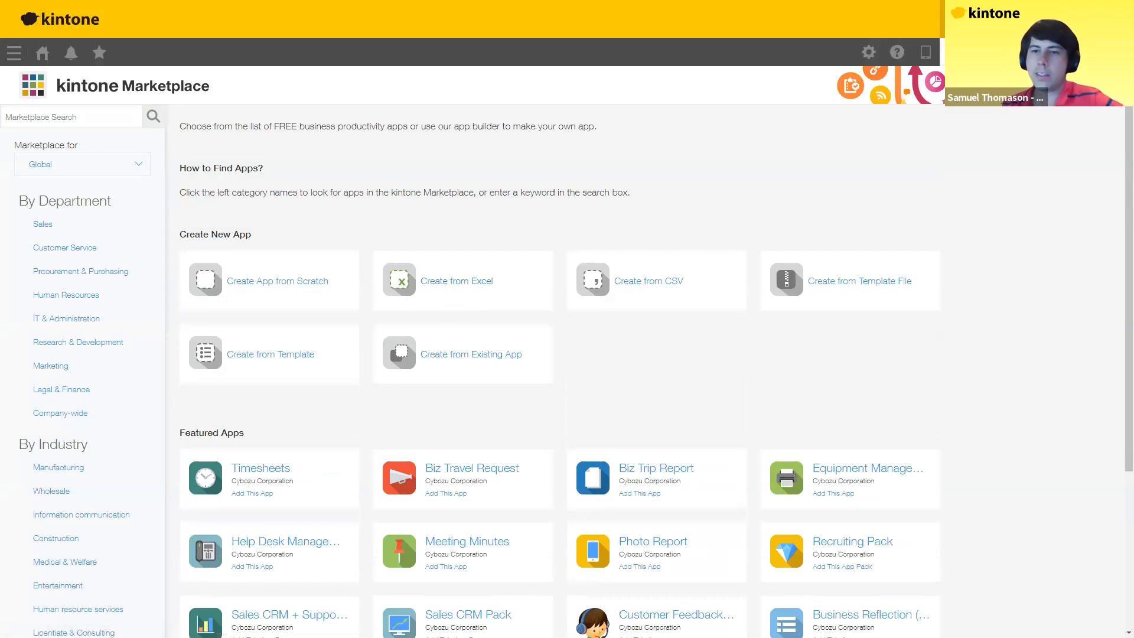
Step: Begin Create from Excel and confirm all file preparation requirements
click(431, 292)
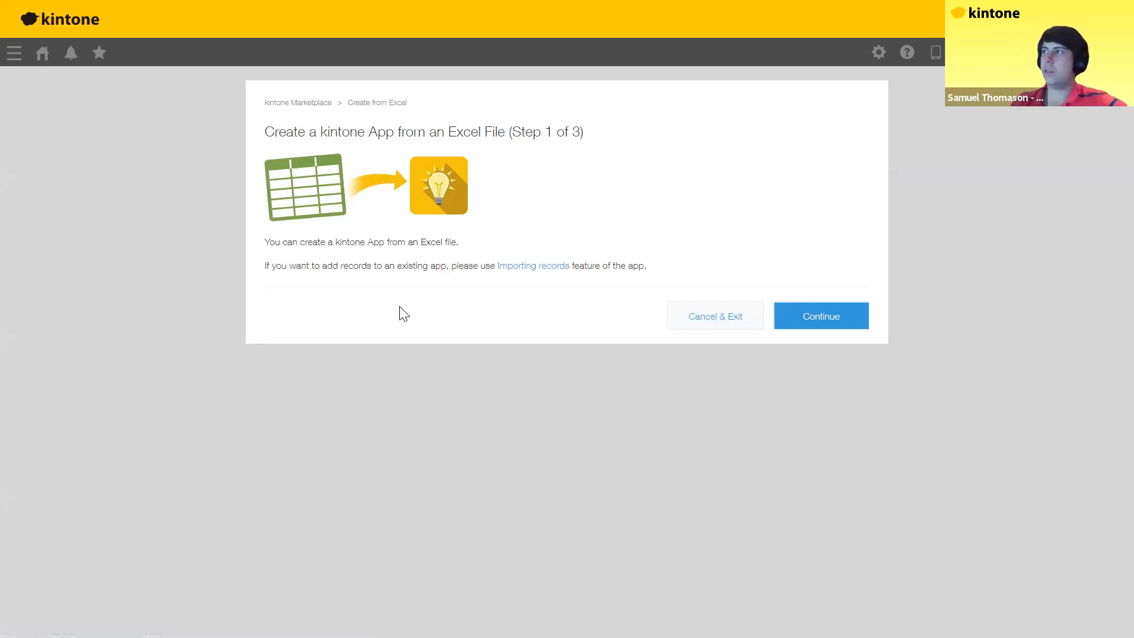
click(814, 323)
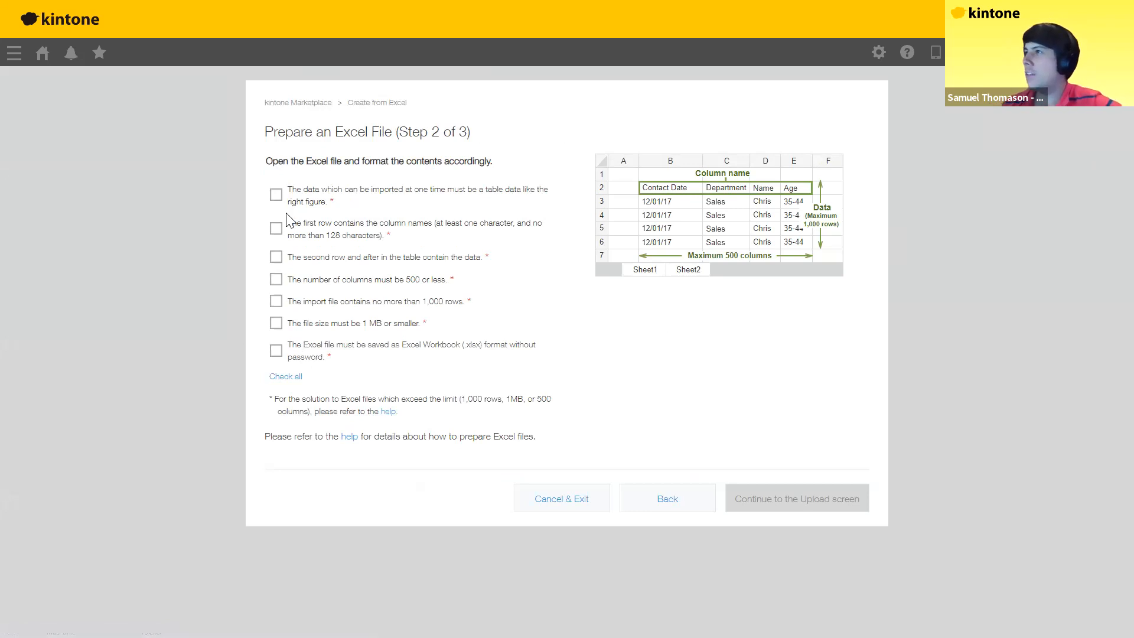
click(284, 378)
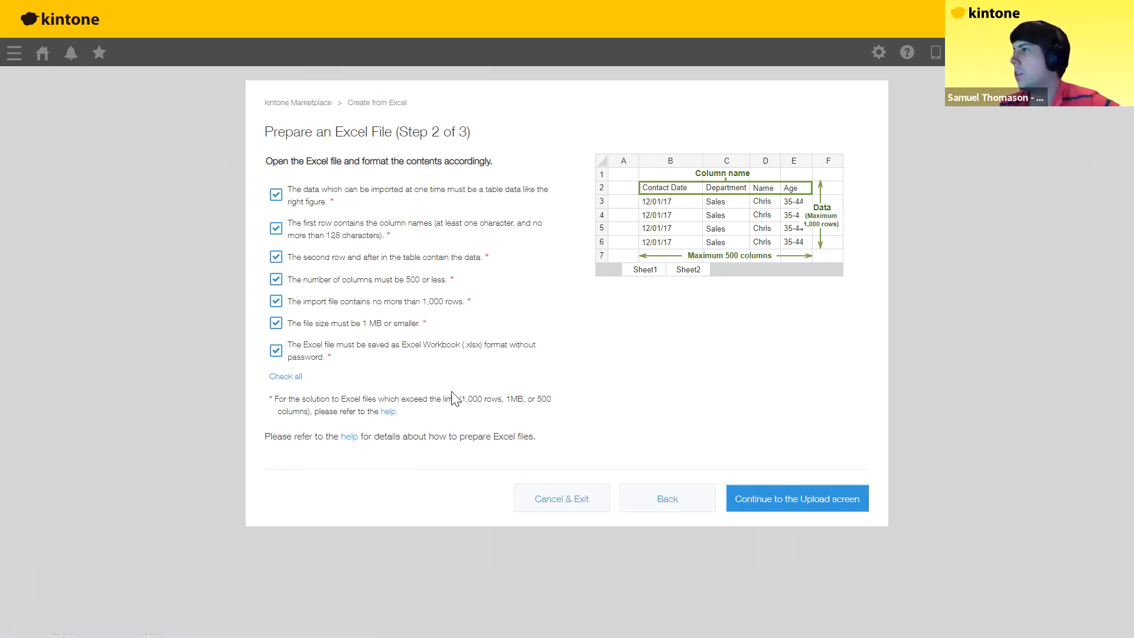
click(776, 500)
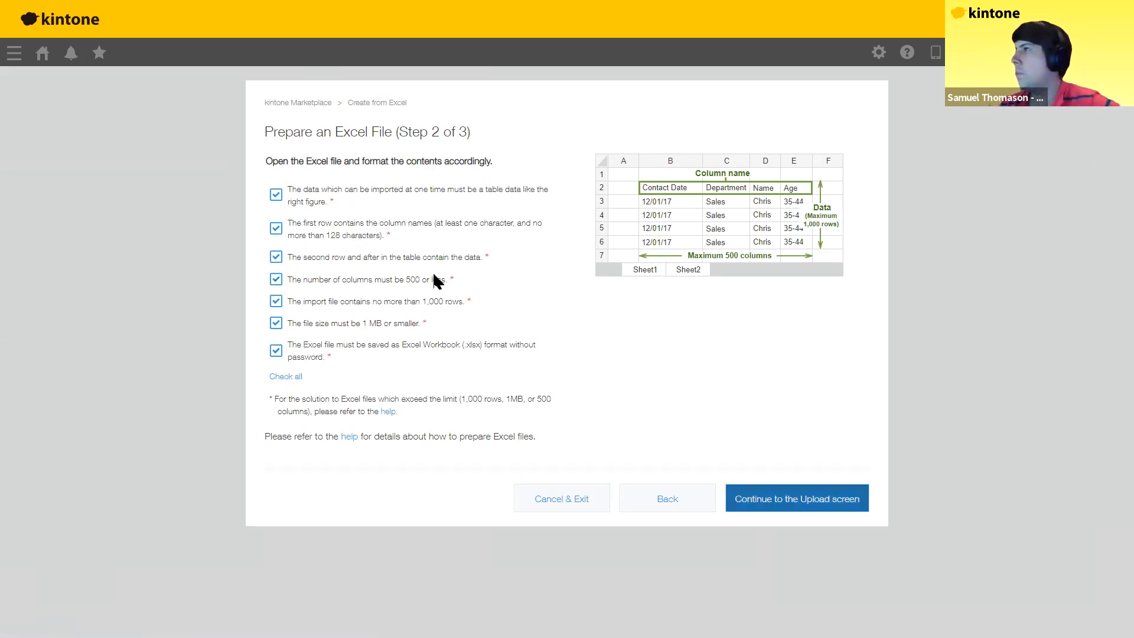
Step: Upload the renamed Customer List workbook as the Excel source
click(288, 217)
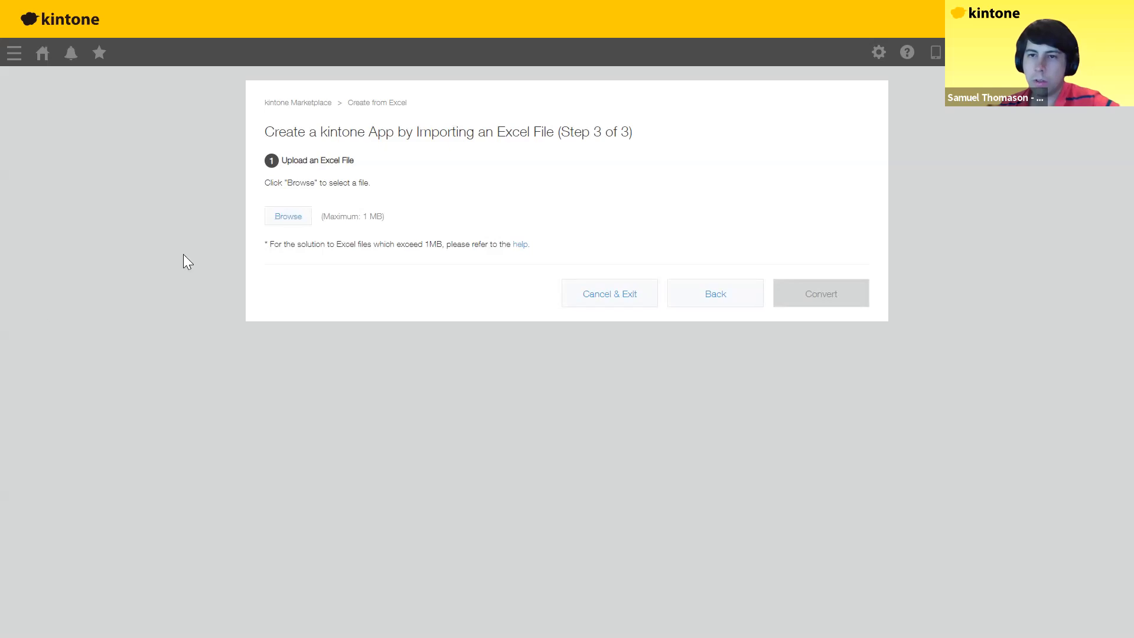
click(288, 217)
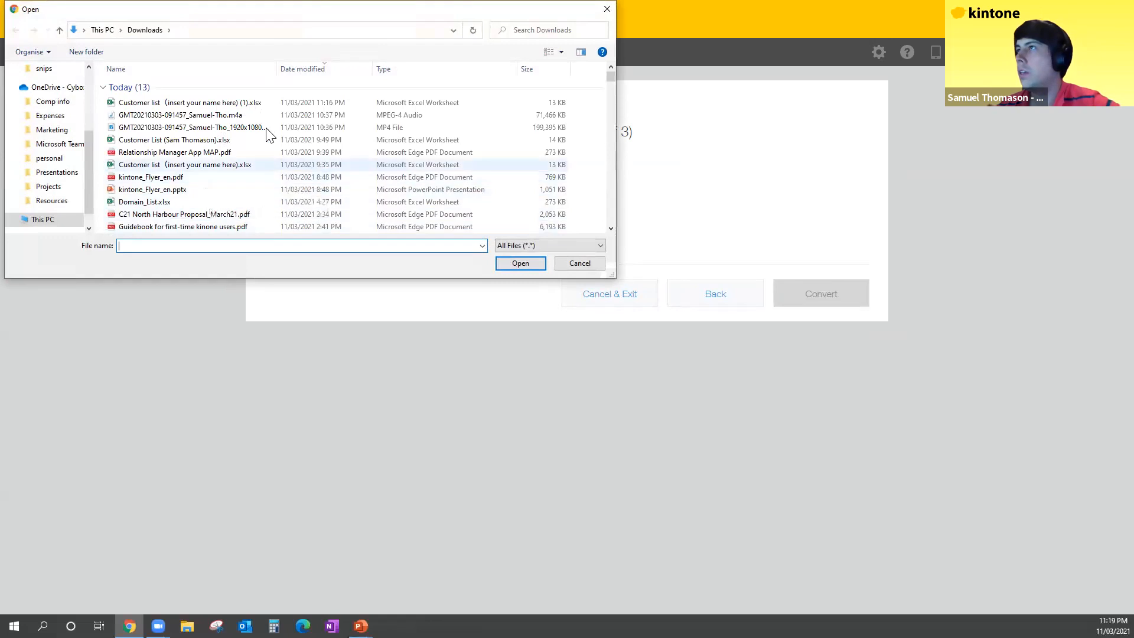
click(199, 144)
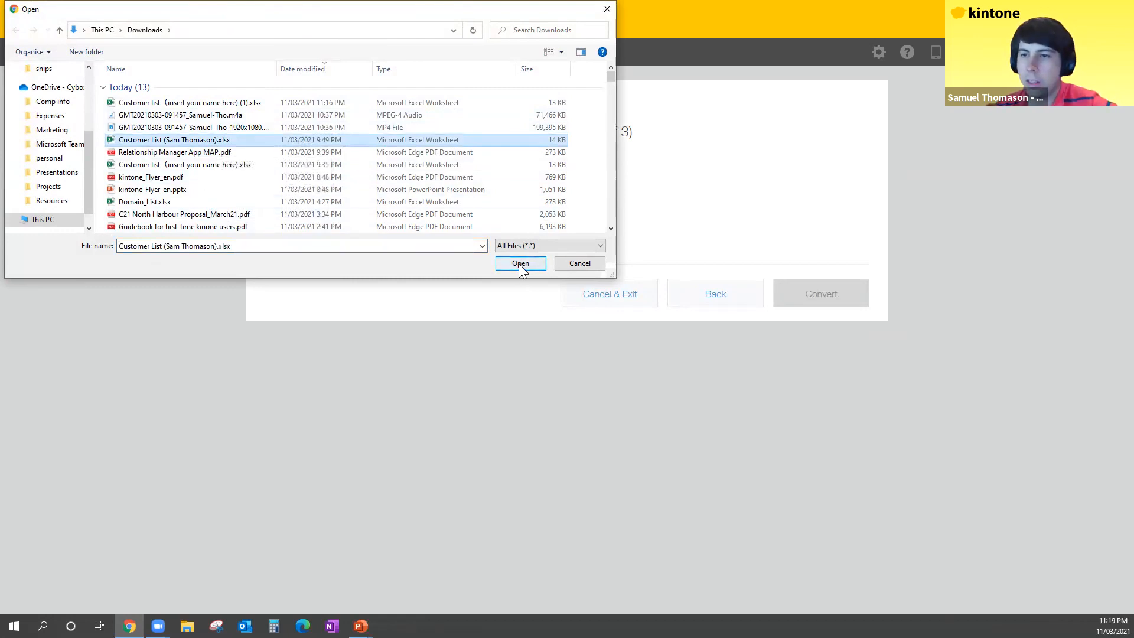
key(Return)
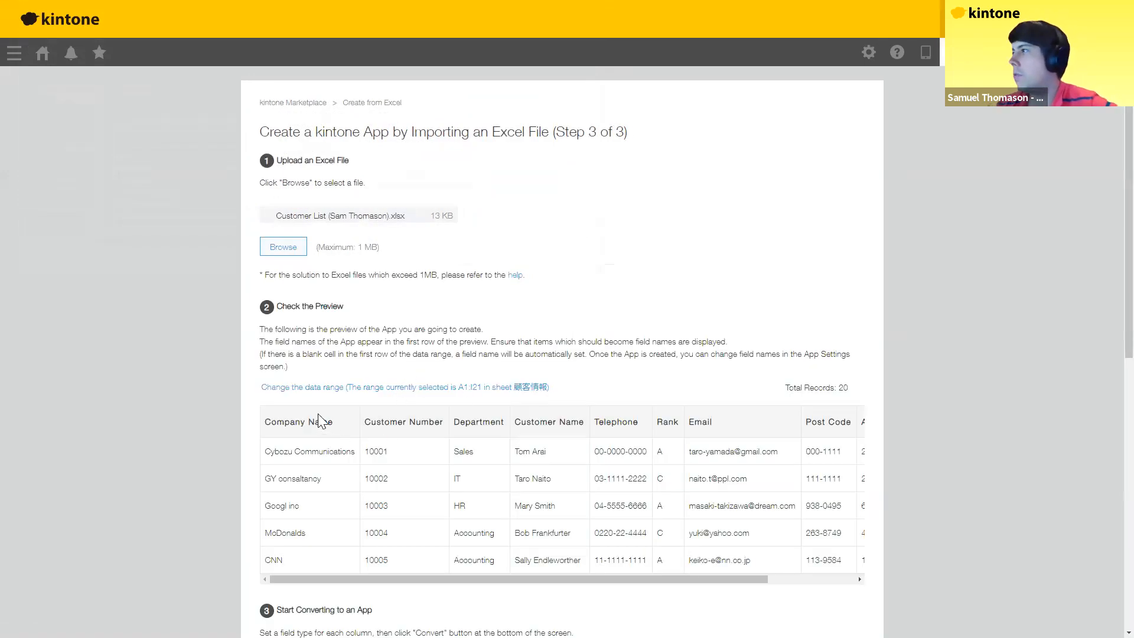
Step: Scroll through the preview of 20 customer records and the suggested field type for each column
scroll(294, 342, down, 2)
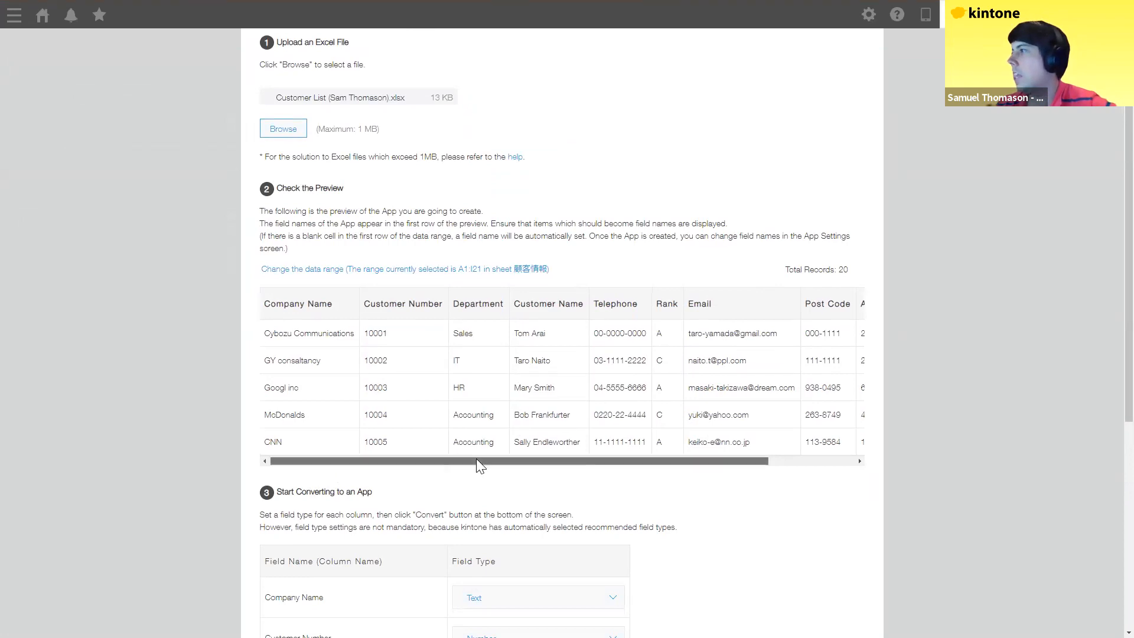
scroll(476, 460, right, 4)
scroll(291, 413, left, 4)
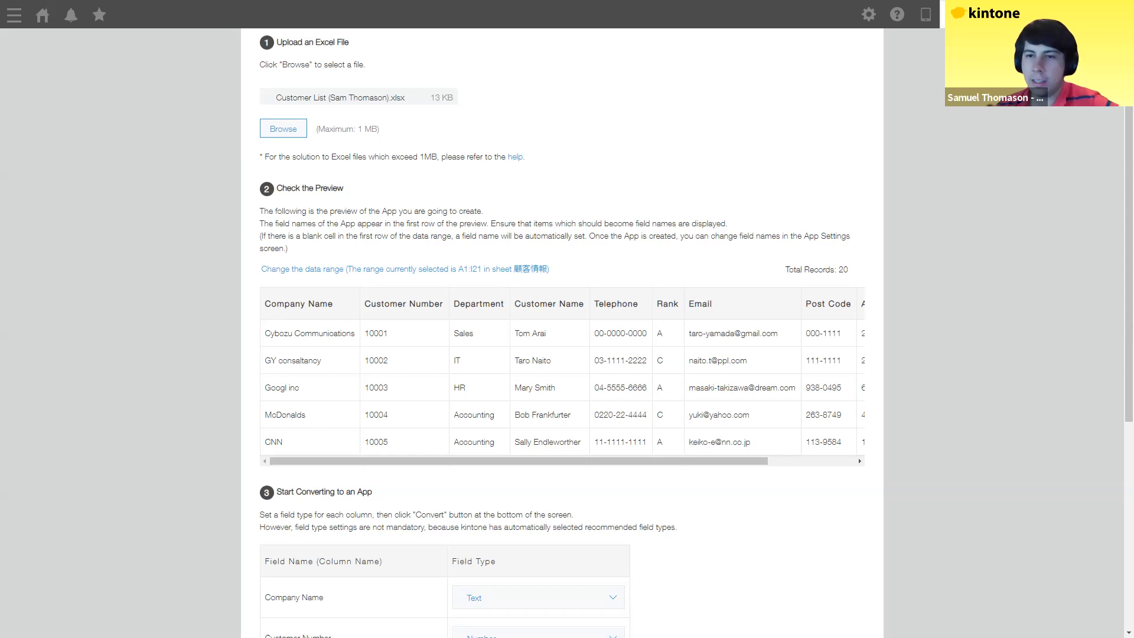
scroll(422, 425, down, 5)
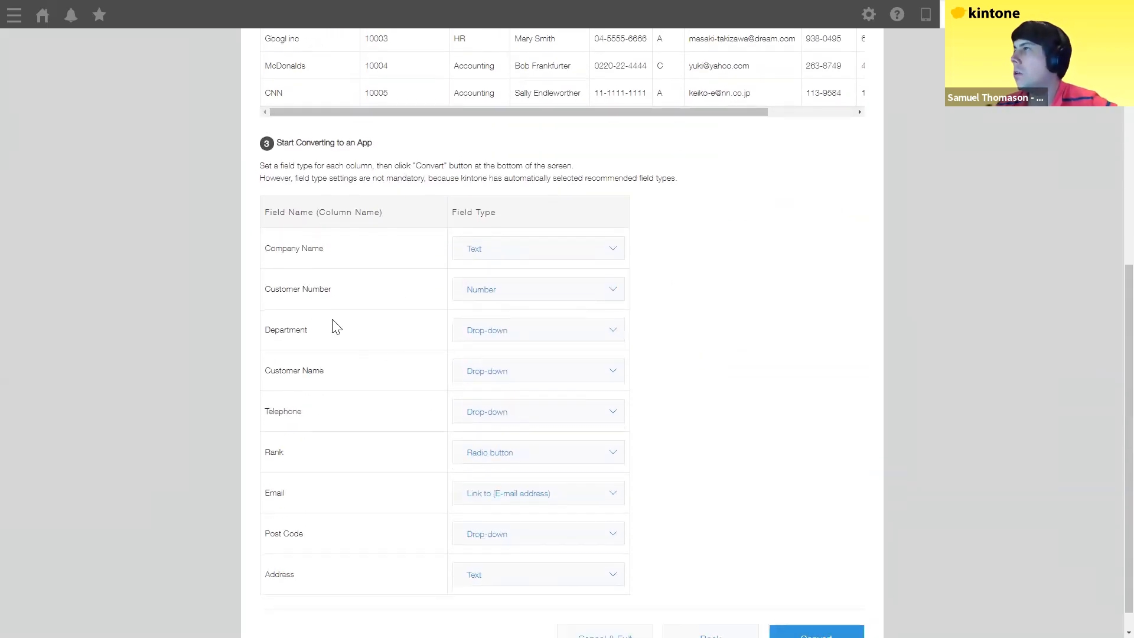
scroll(327, 307, down, 1)
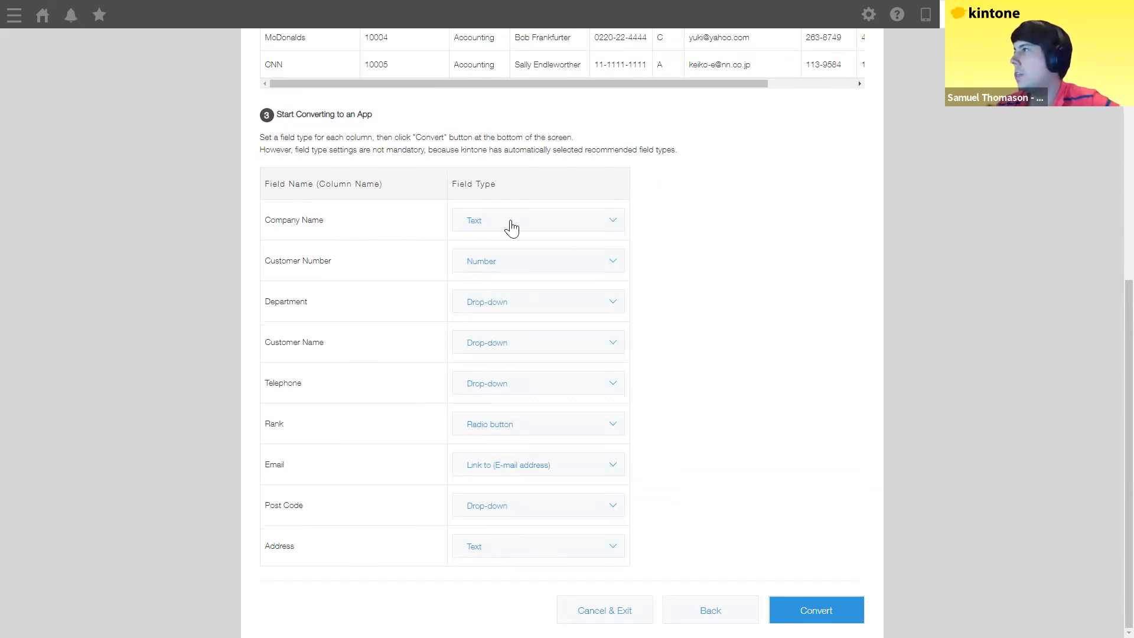
Step: Set Customer Name to Text and Telephone to a telephone-number link field
drag(308, 261, 525, 283)
click(275, 303)
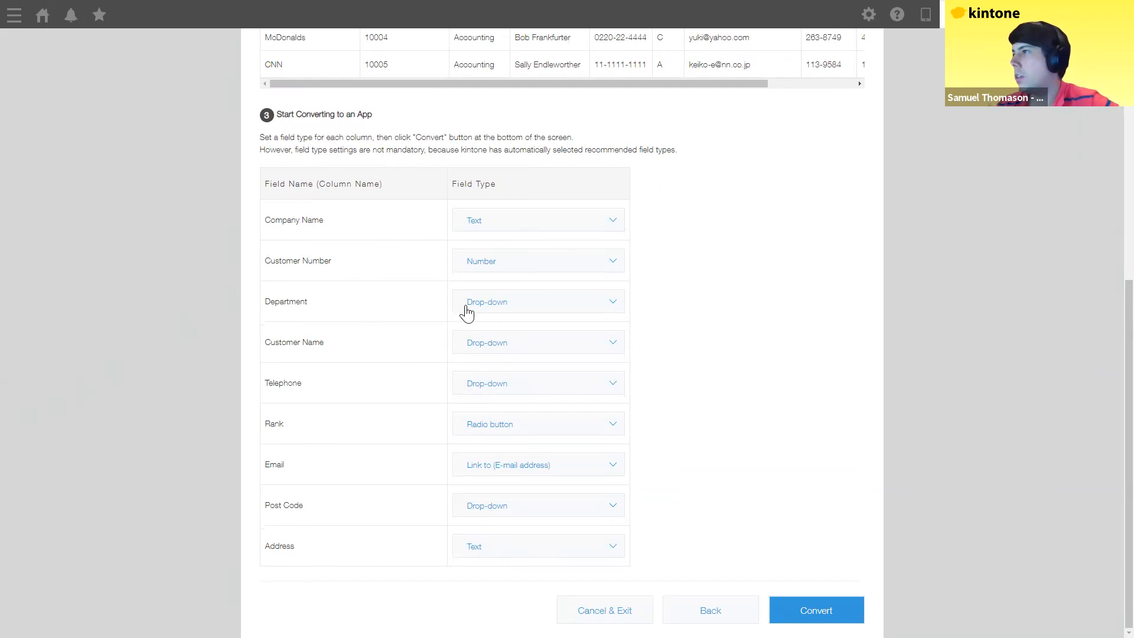
click(487, 351)
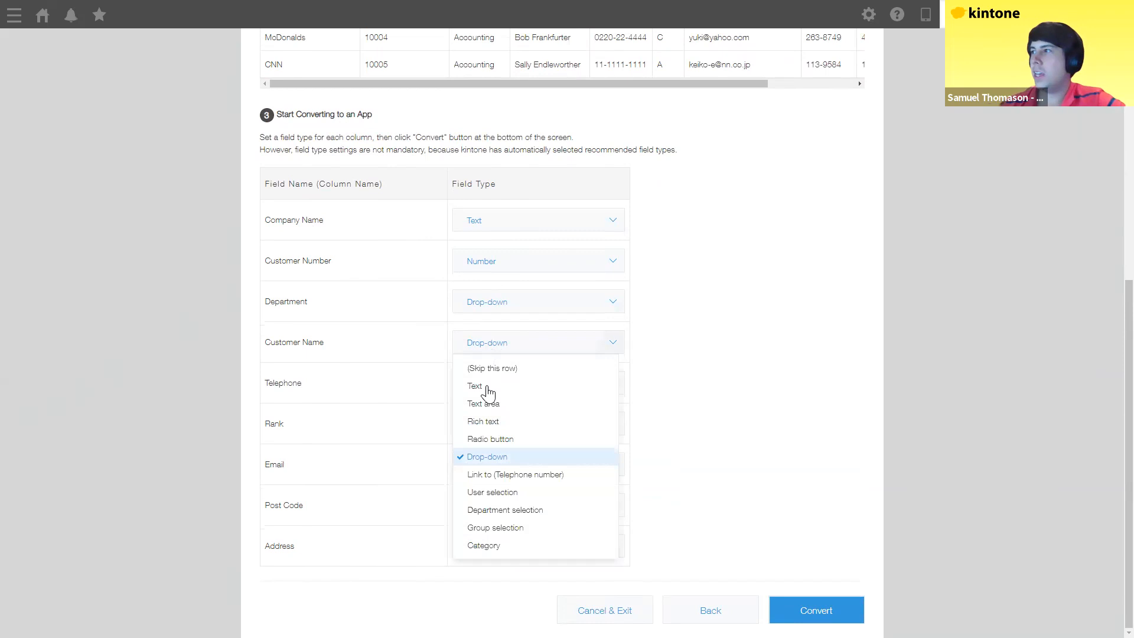
click(480, 386)
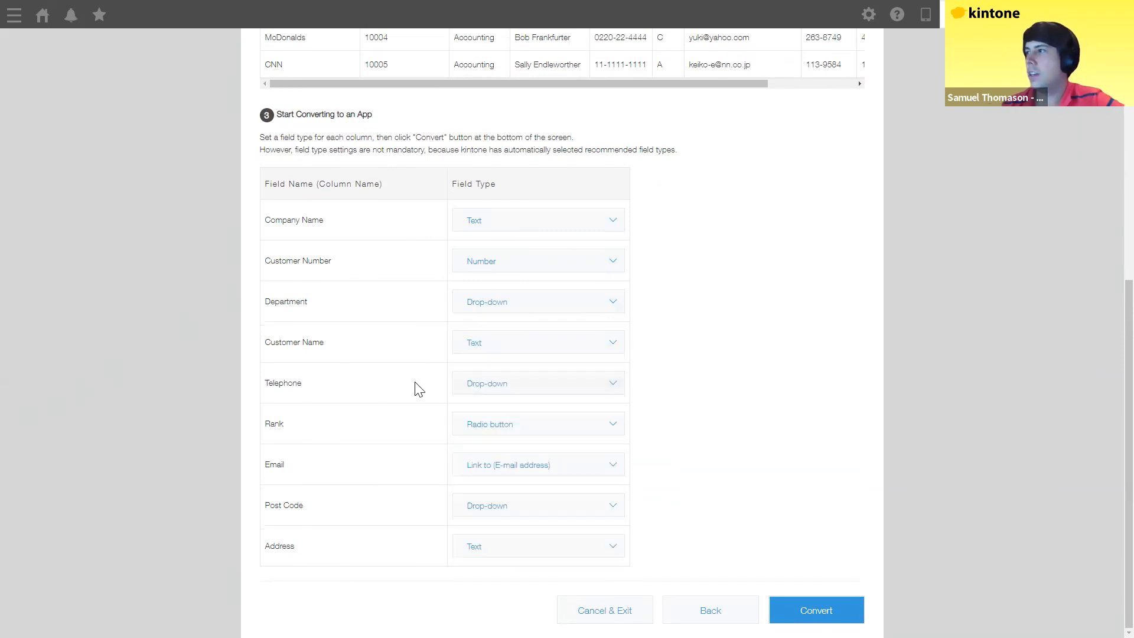
click(488, 384)
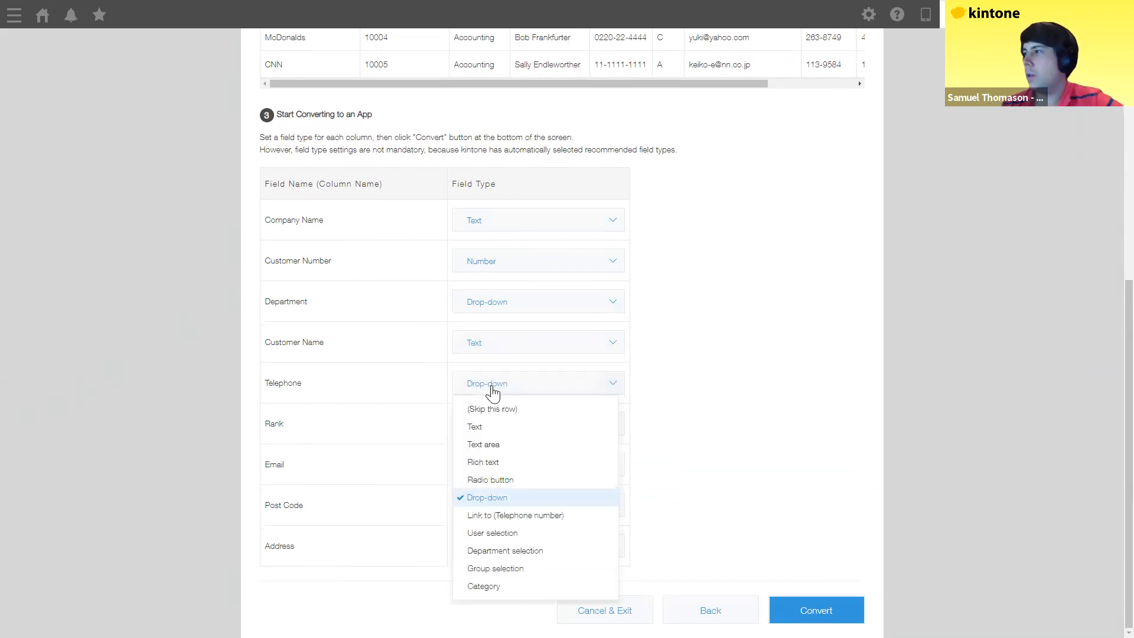
click(493, 523)
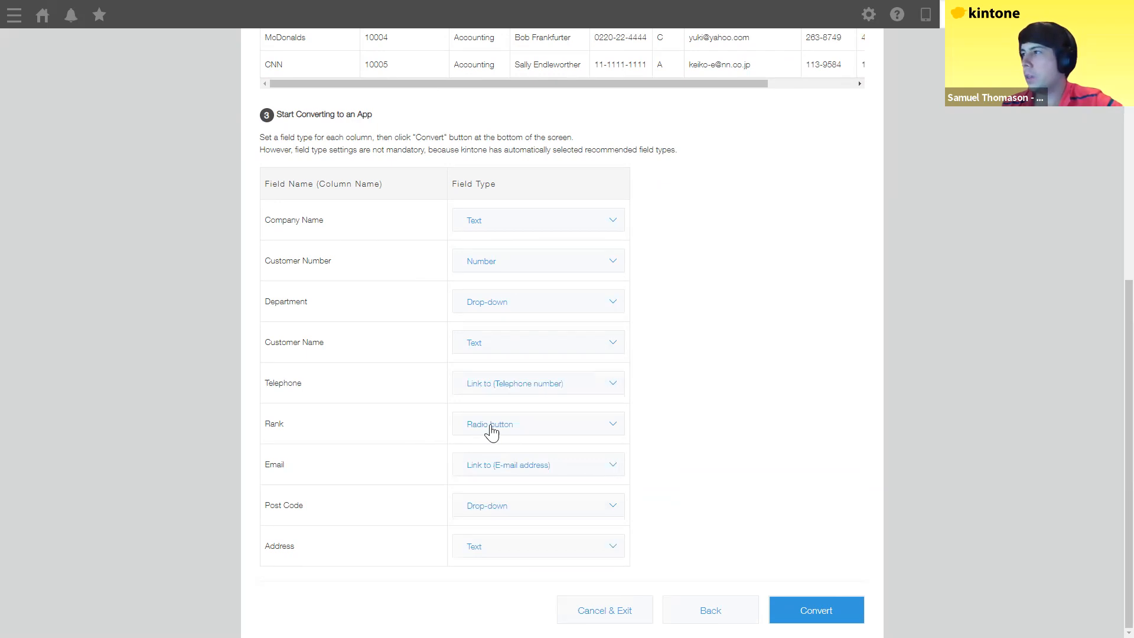
Step: Set Rank to Drop-down and Post Code to Text, then convert the spreadsheet
click(488, 432)
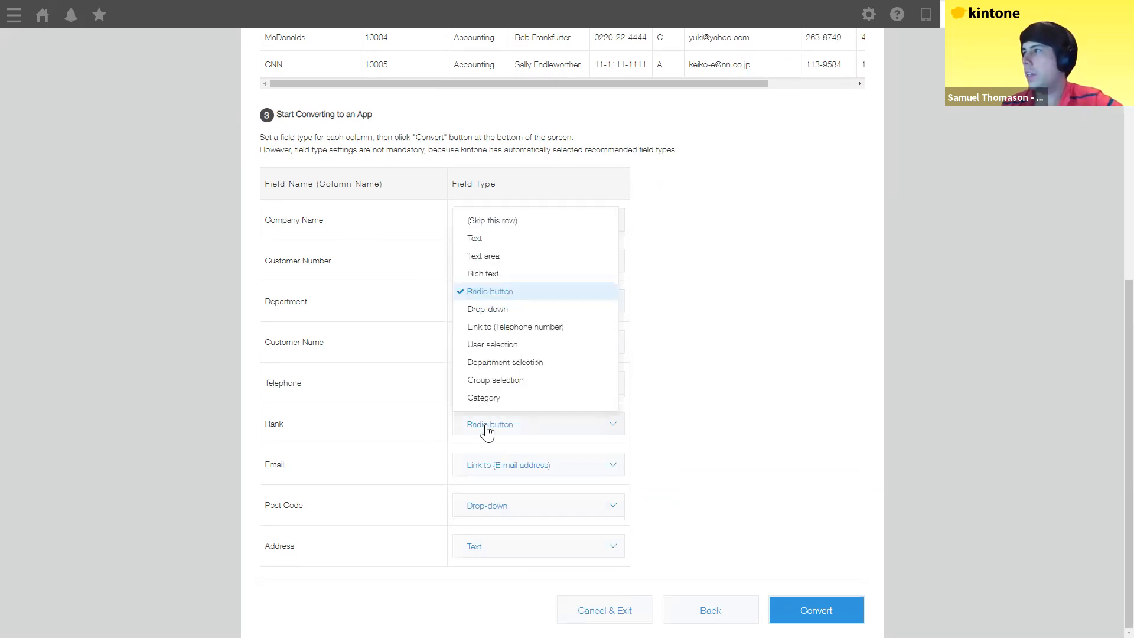
click(496, 310)
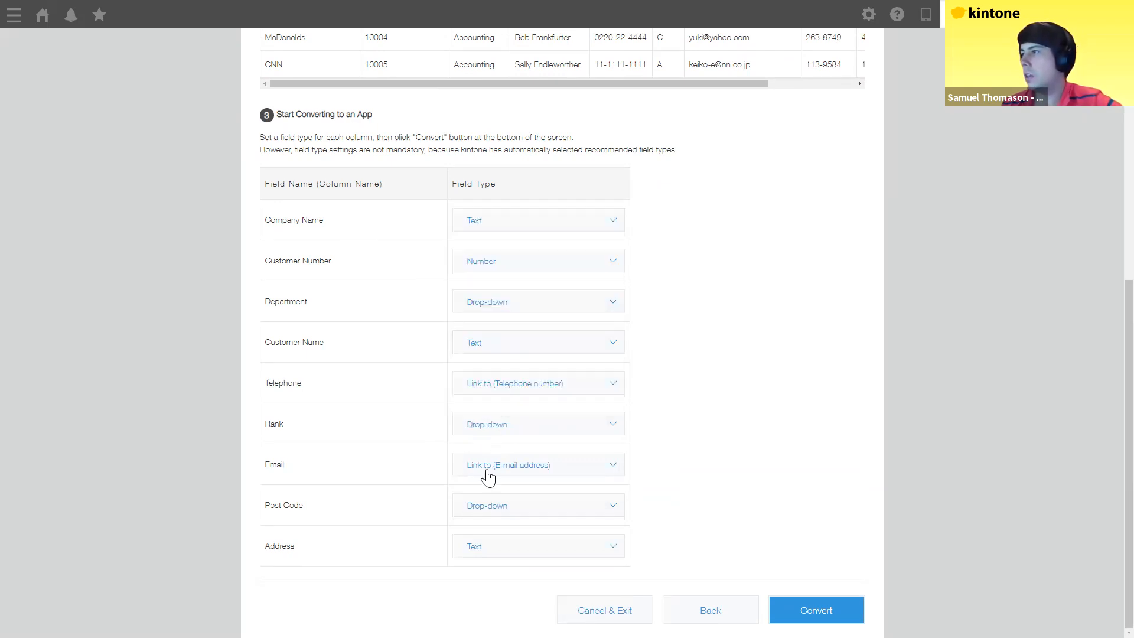
click(488, 508)
click(494, 323)
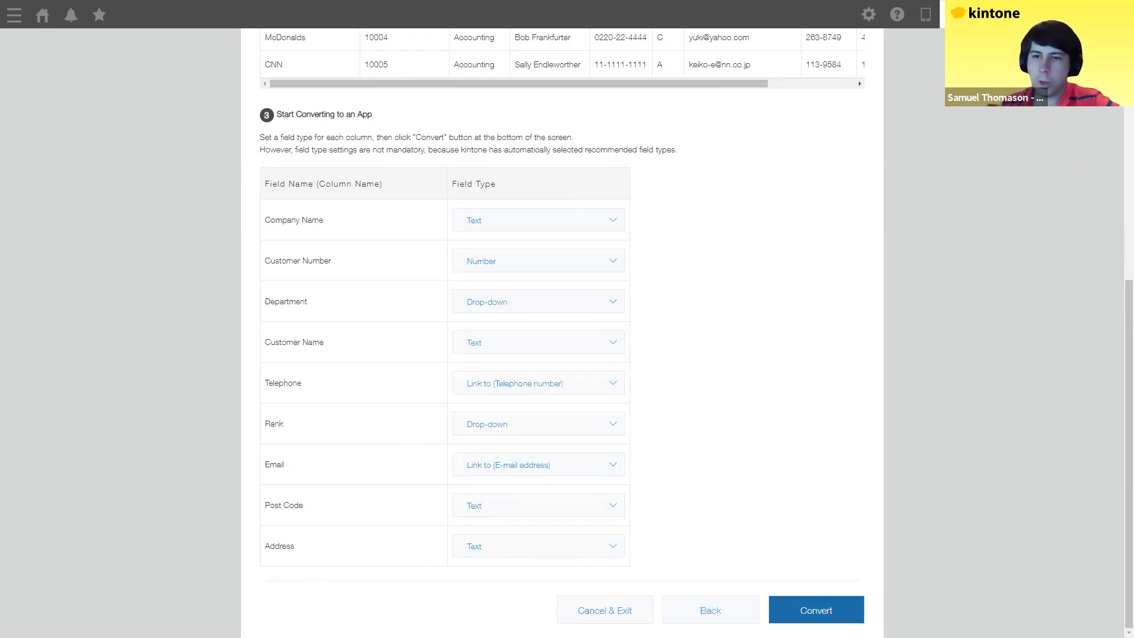
click(816, 611)
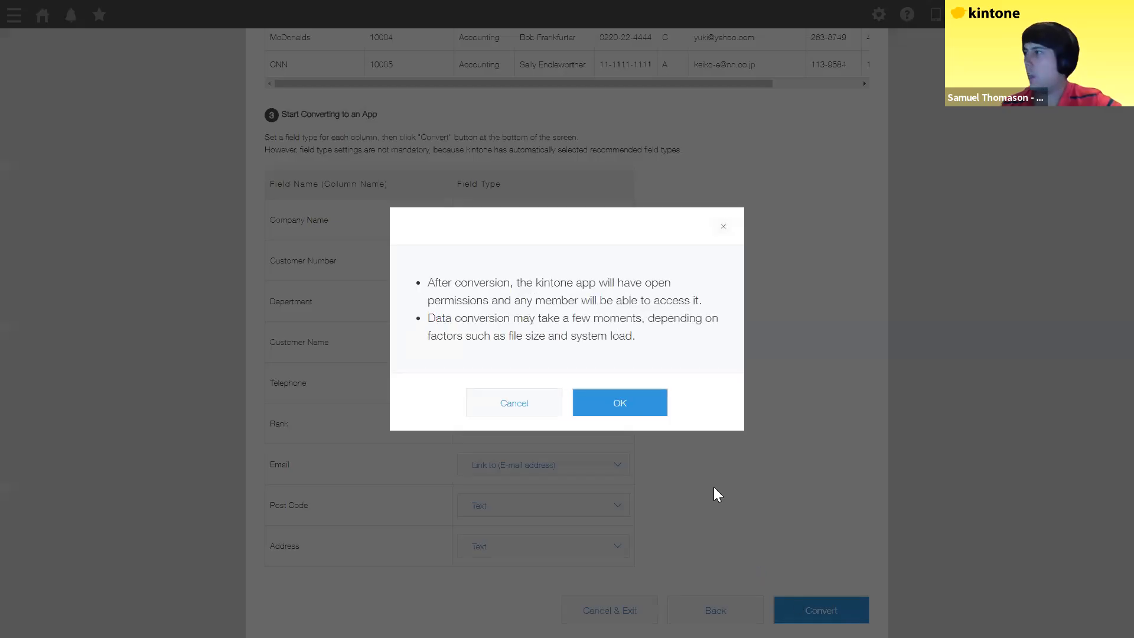
Step: Confirm the Excel conversion and open the new Customer List app with its 20 records
click(619, 406)
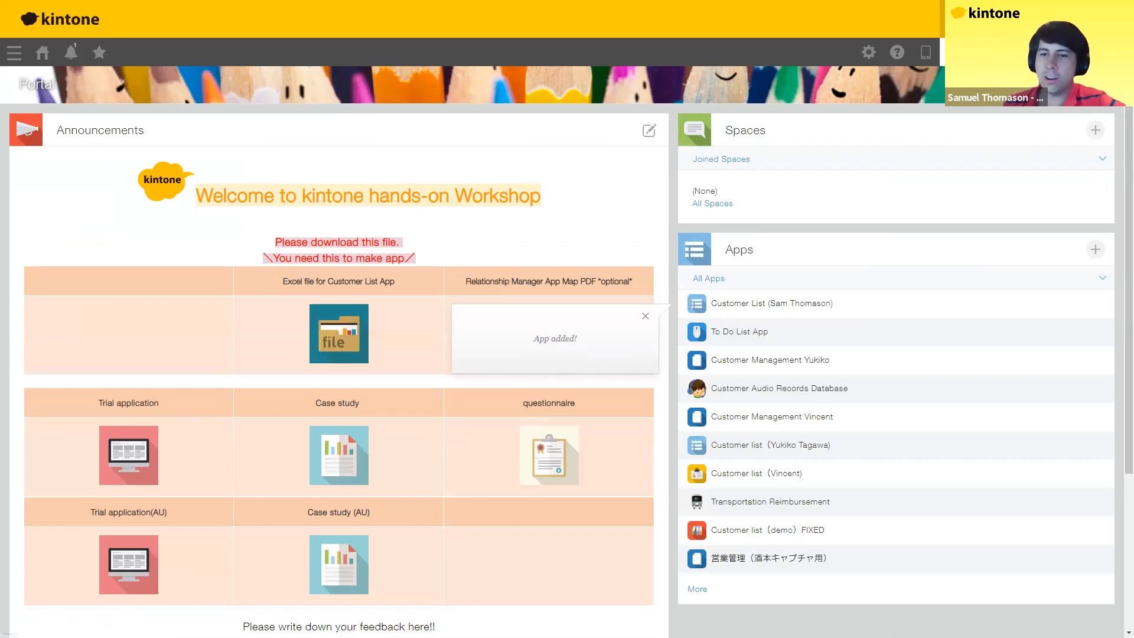
click(747, 309)
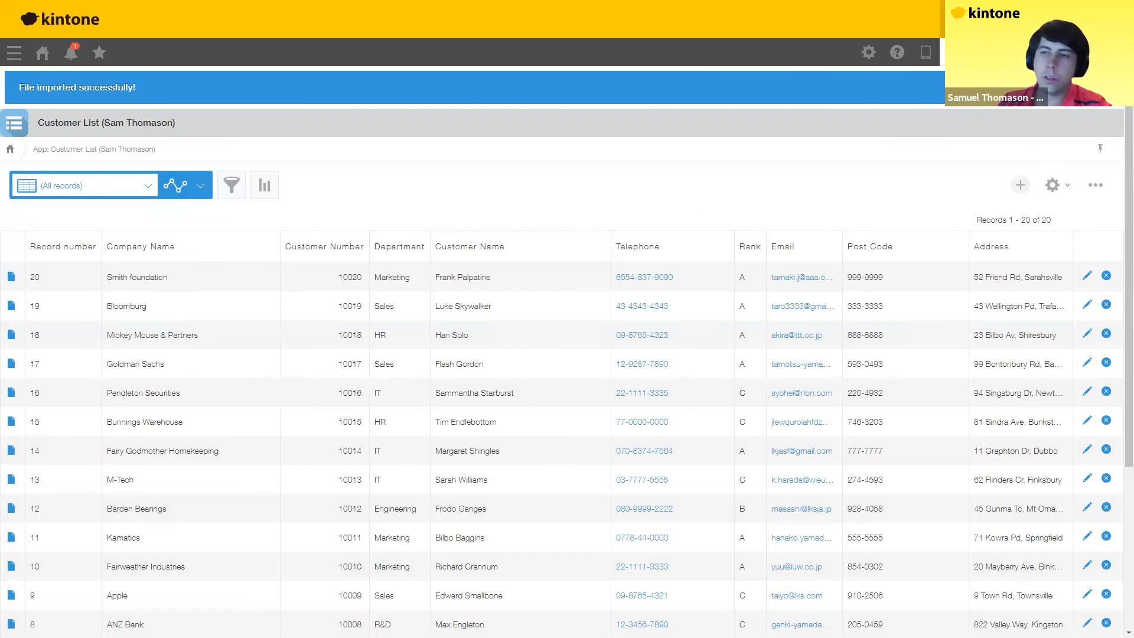
click(233, 188)
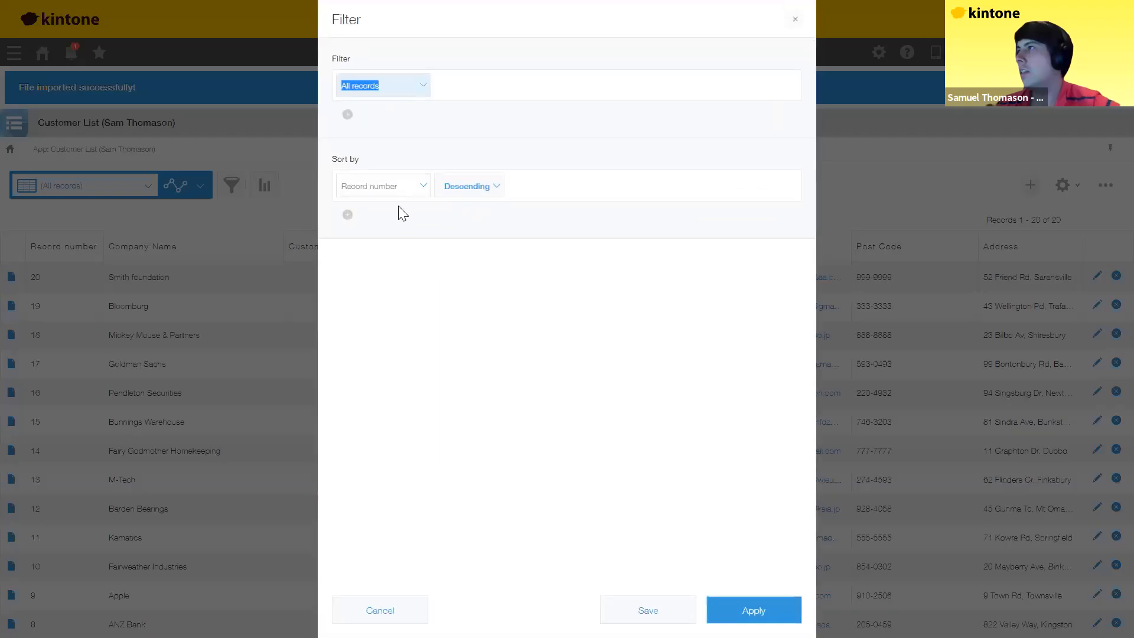
click(429, 88)
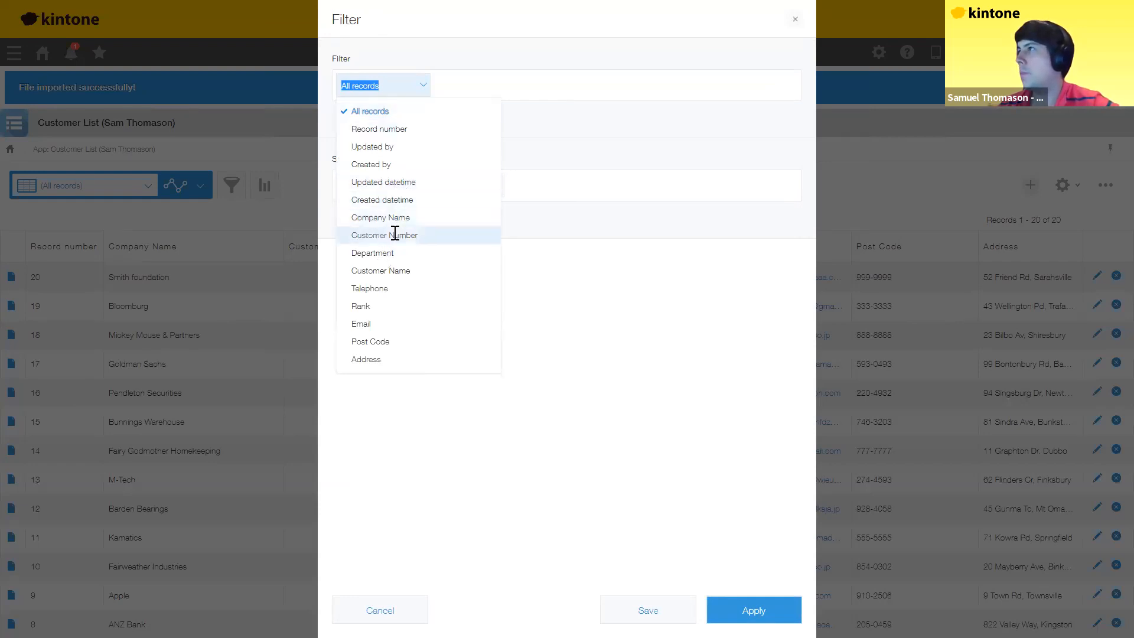
click(378, 253)
click(538, 99)
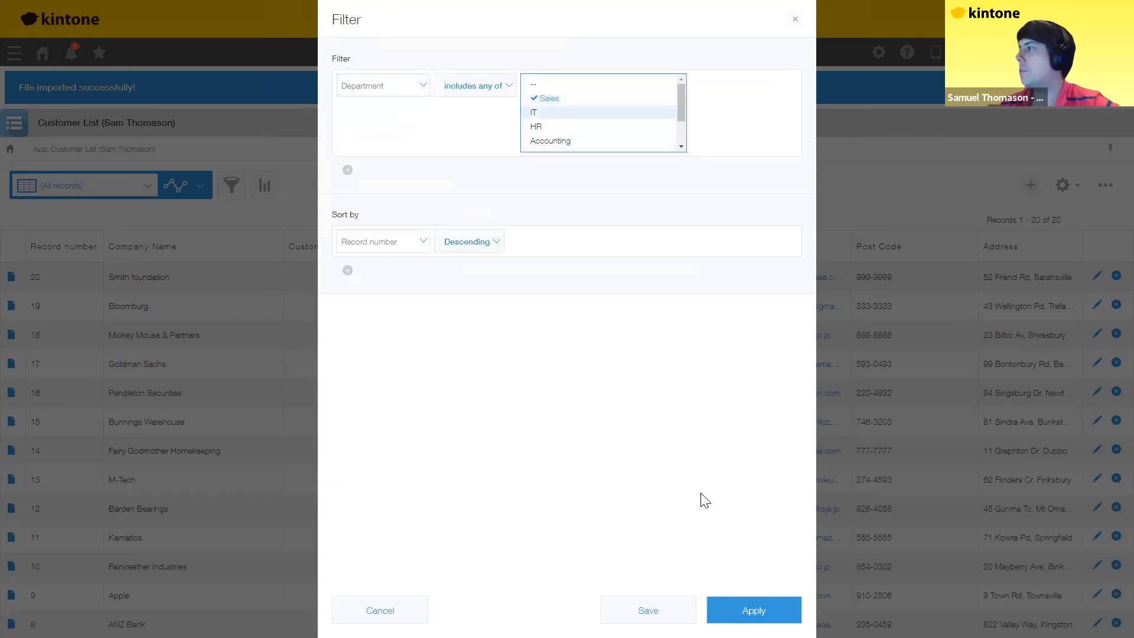
click(754, 611)
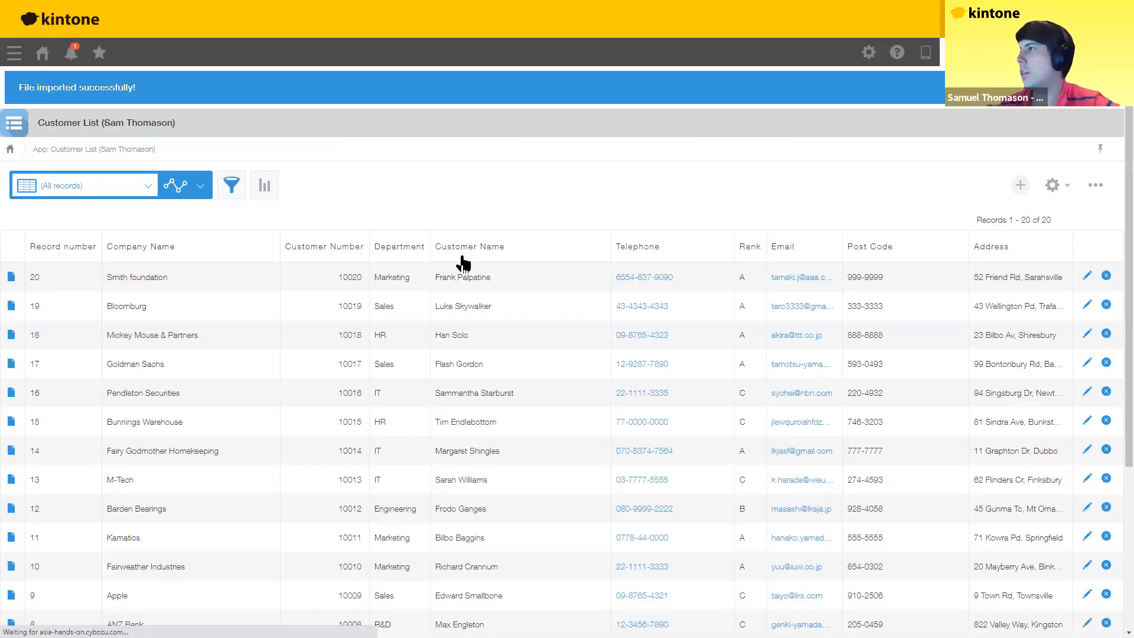
click(232, 185)
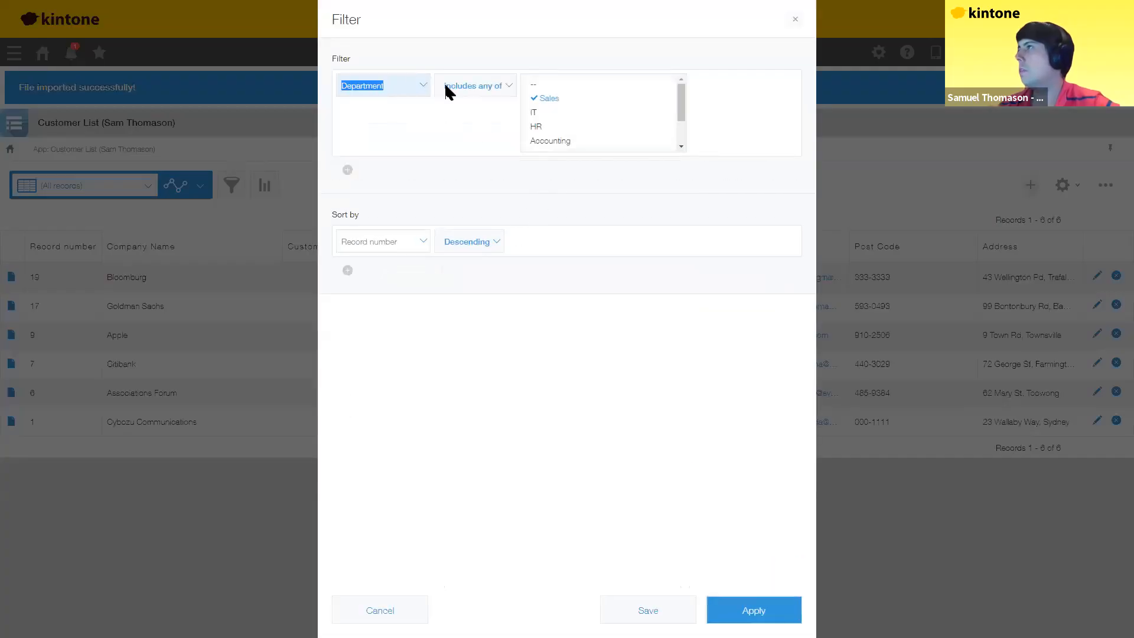
click(401, 86)
click(390, 112)
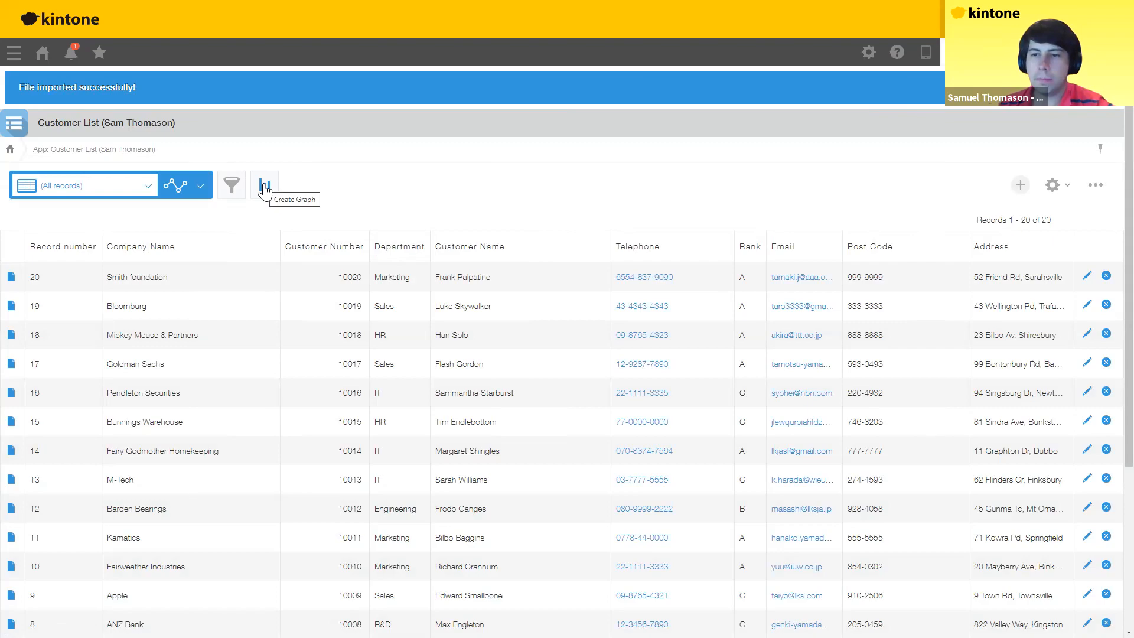
Step: Create a pie chart of records per Department and save it as 'customer departments'
click(264, 191)
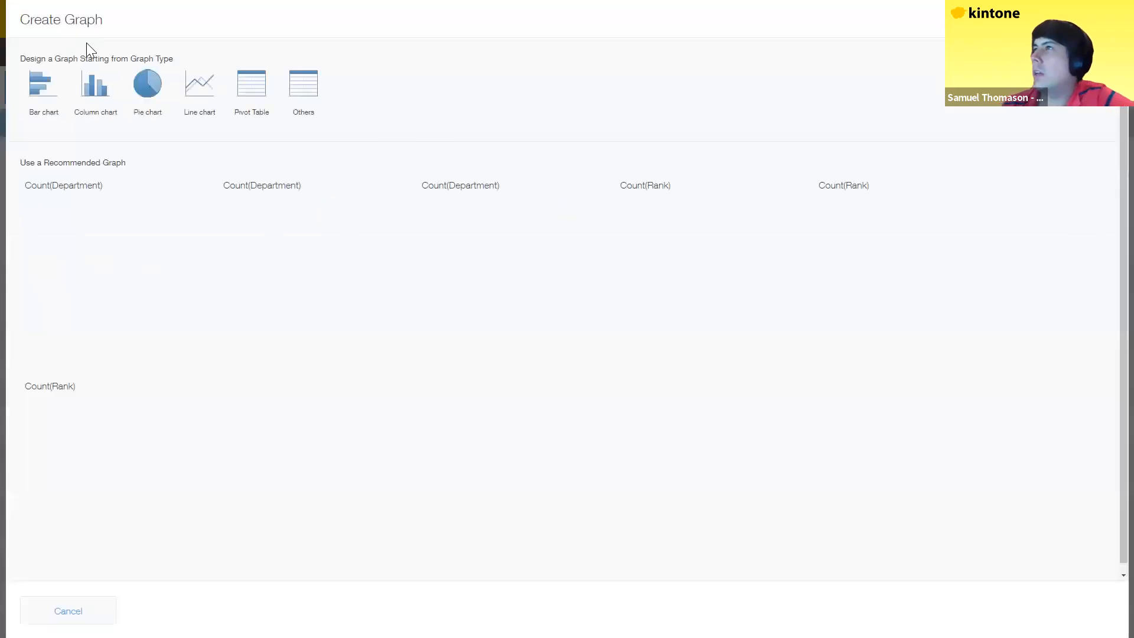
click(148, 87)
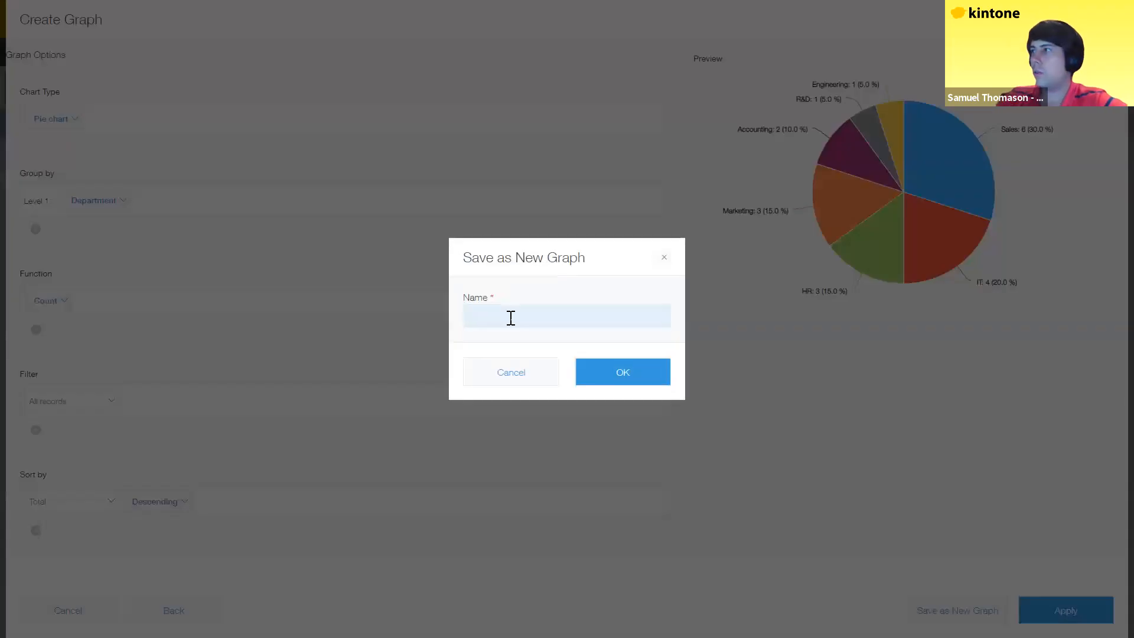
click(511, 318)
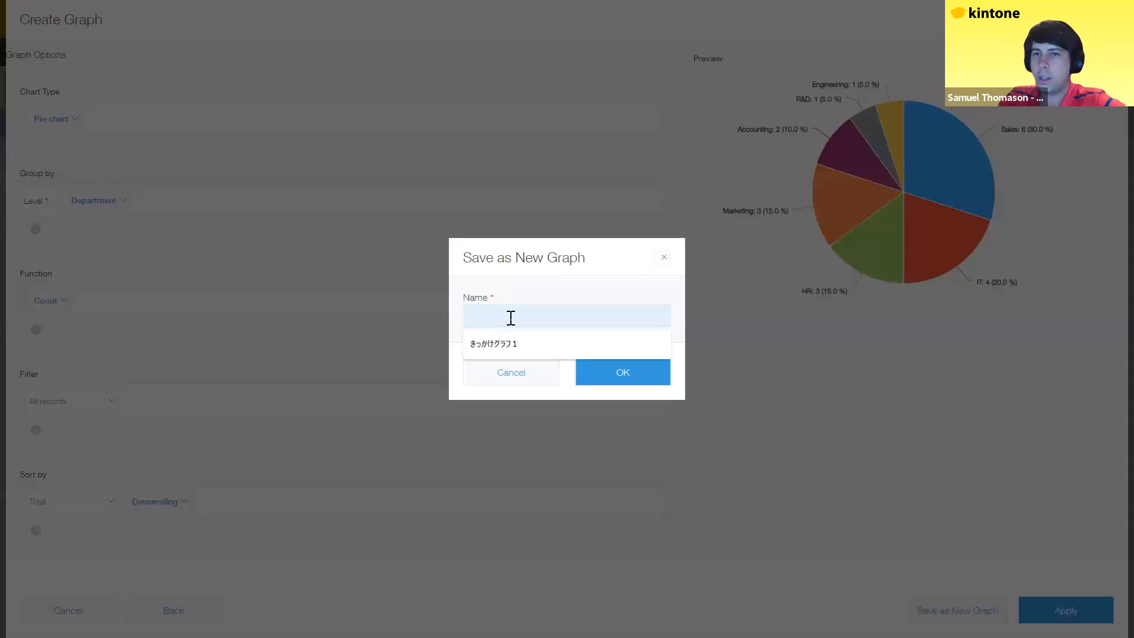
text(customer departments)
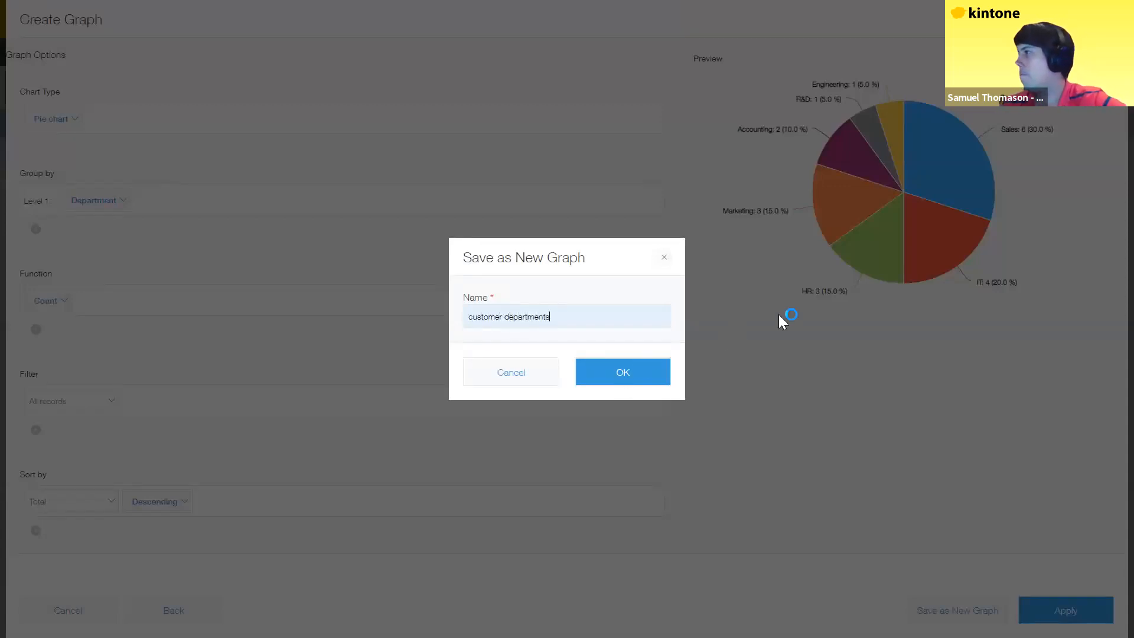
key(Return)
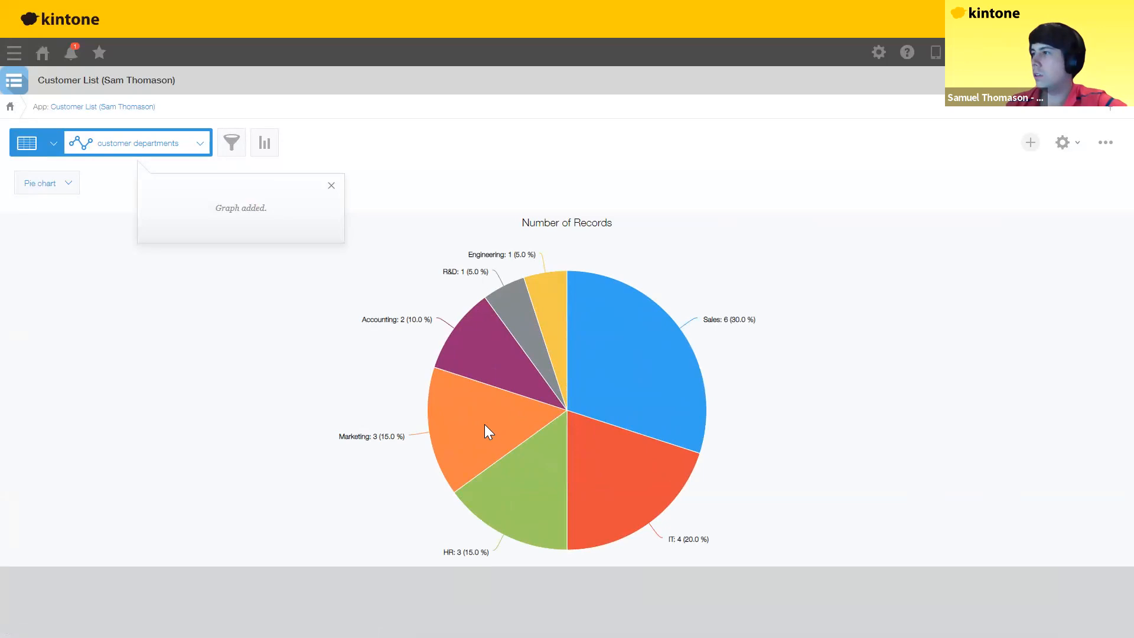
mouse_move(478, 428)
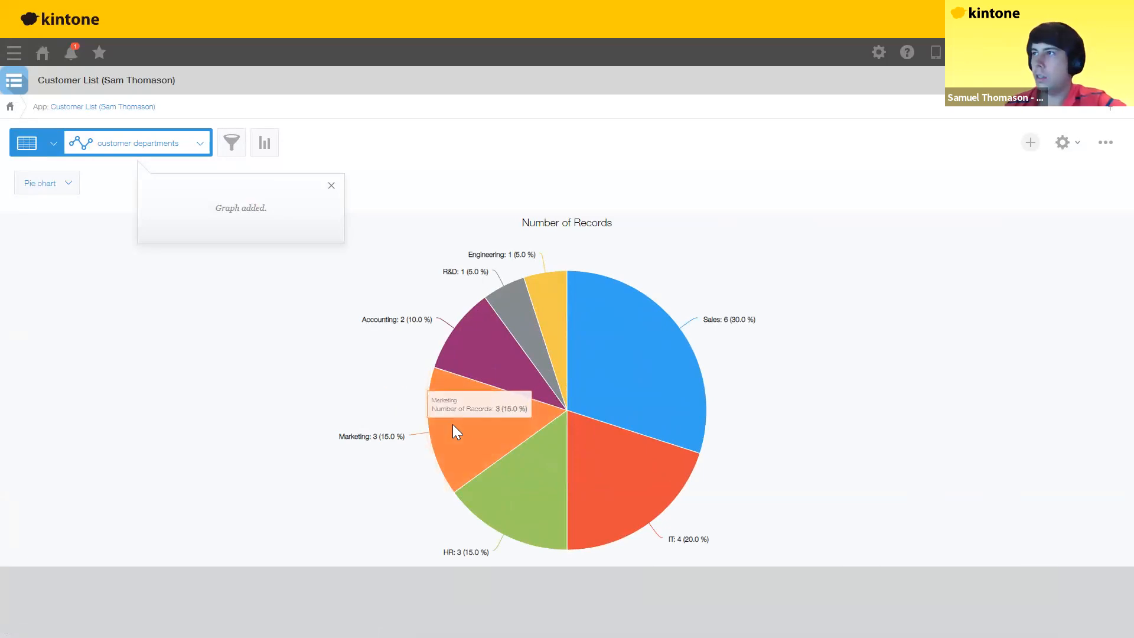
Step: View the Marketing slice's records, then return to the Portal and reopen Customer List
click(453, 425)
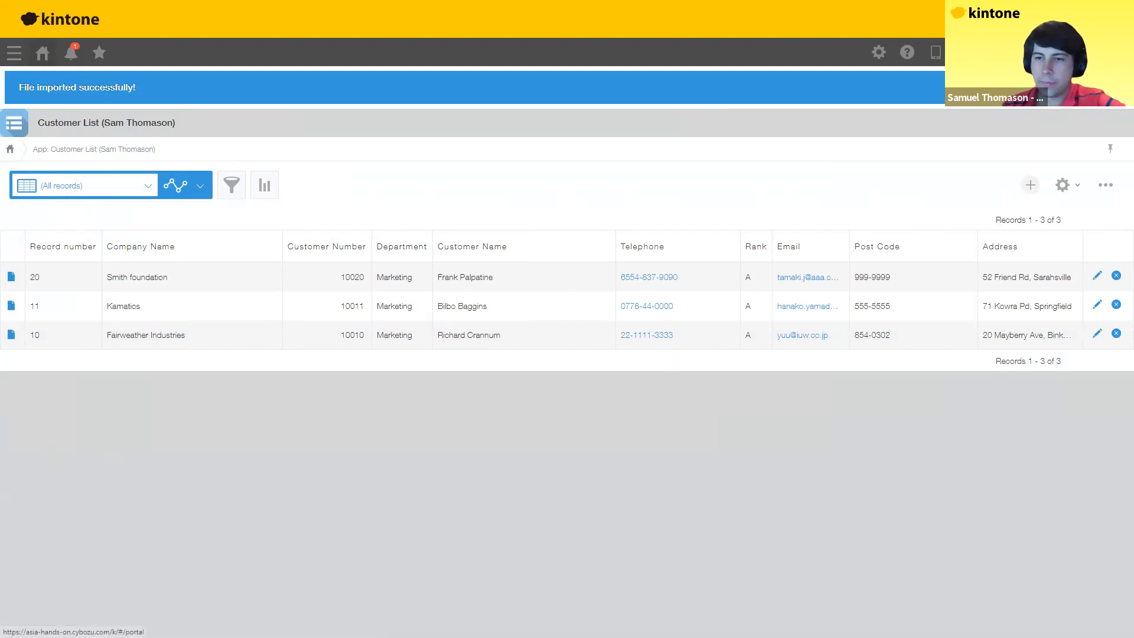
click(42, 53)
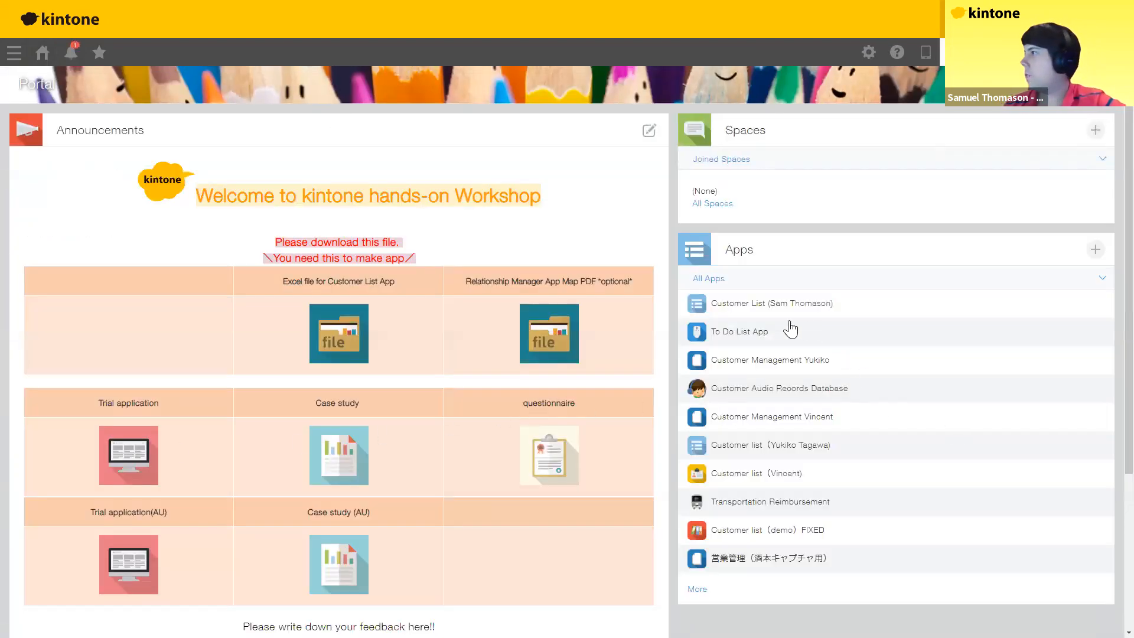
click(739, 305)
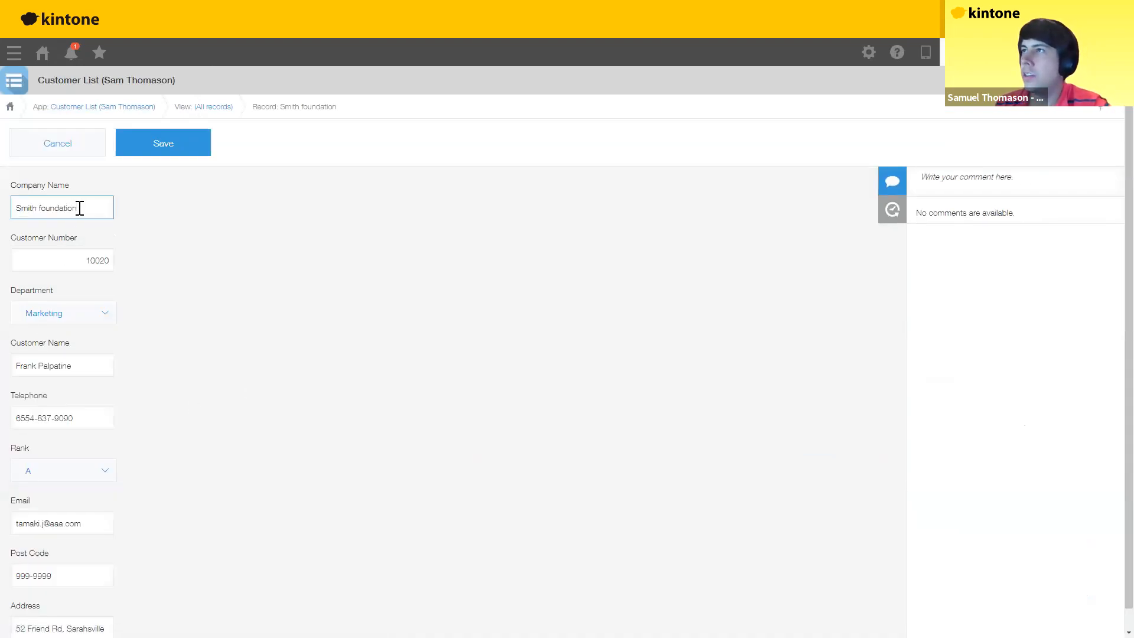
Step: Change the company name from Smith foundation to Smith Corporation and view the record's history
key(shift+Left)
key(shift+Left)
key(shift+Left)
key(shift+Left)
key(shift+Left)
key(shift+Left)
key(shift+Left)
key(shift+Left)
key(shift+Left)
key(shift+Left)
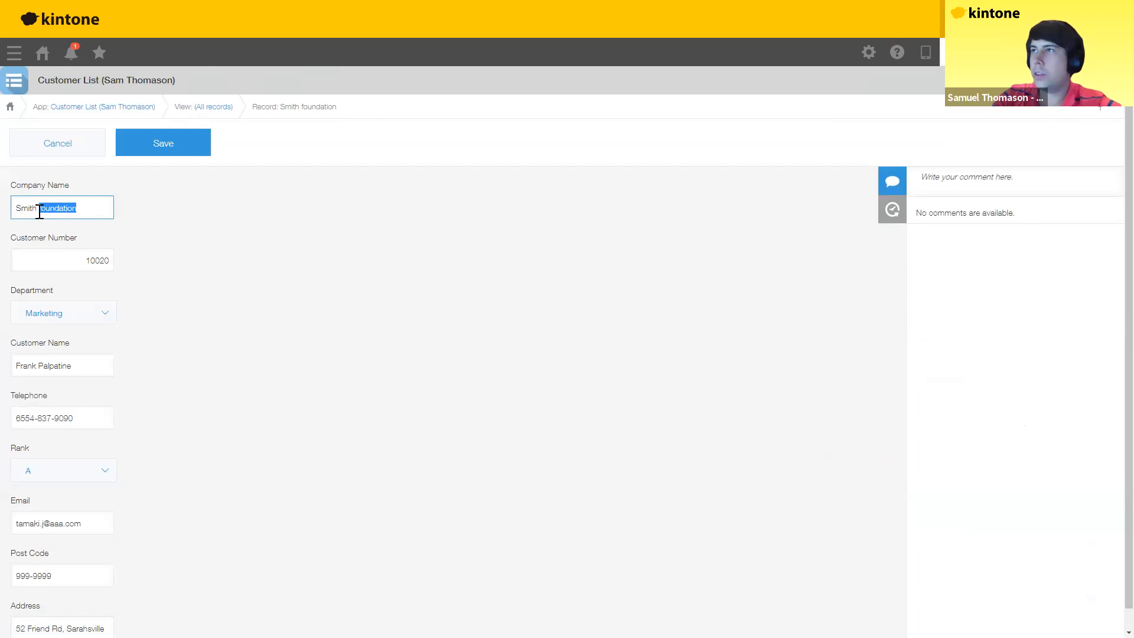
text(Corporation)
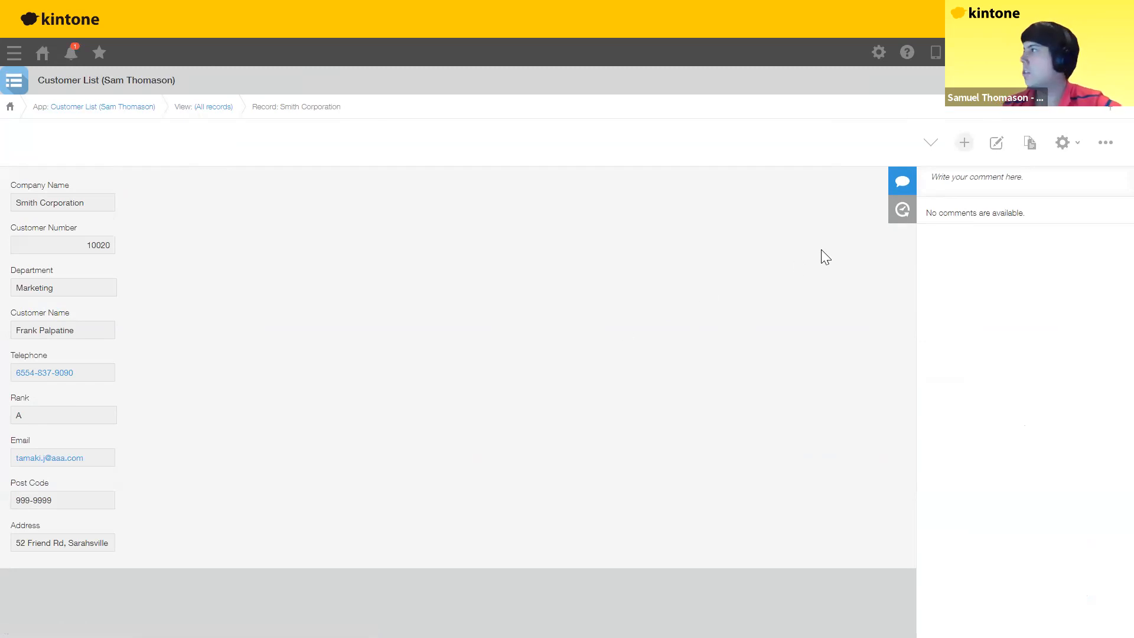
click(904, 218)
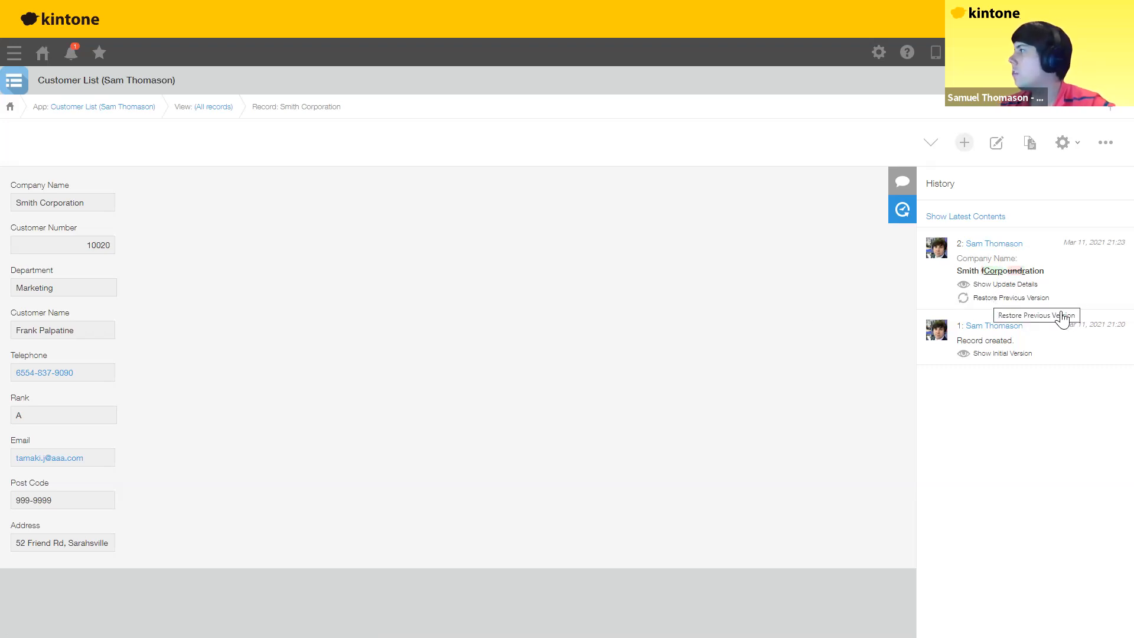
Step: Restore the previous version so the company name reads Smith foundation, then view comments
click(1013, 299)
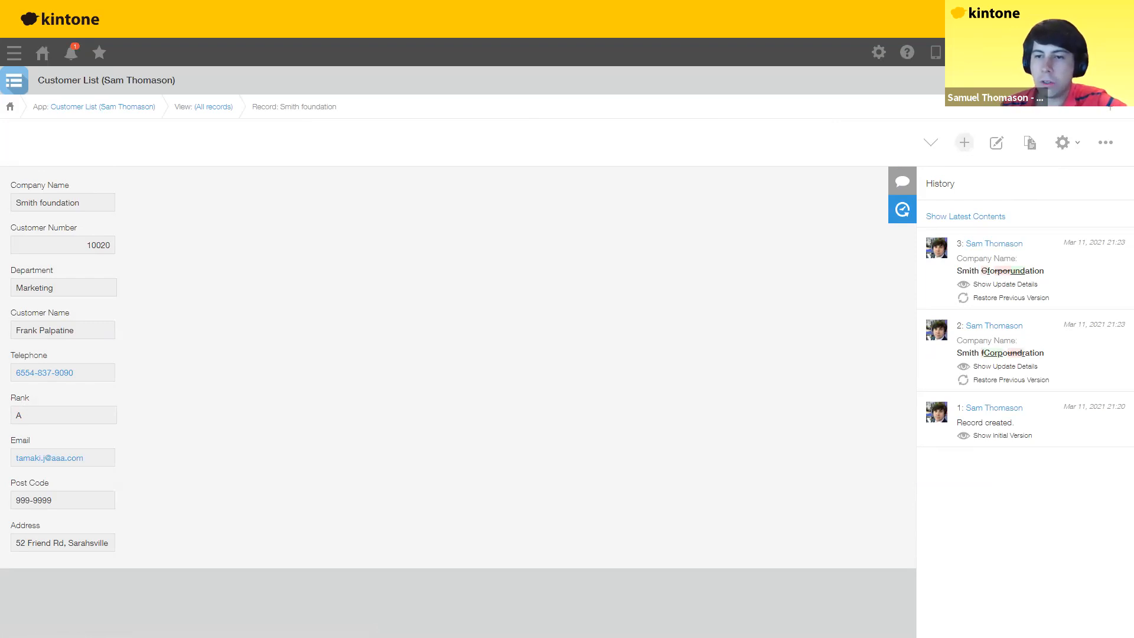
click(891, 188)
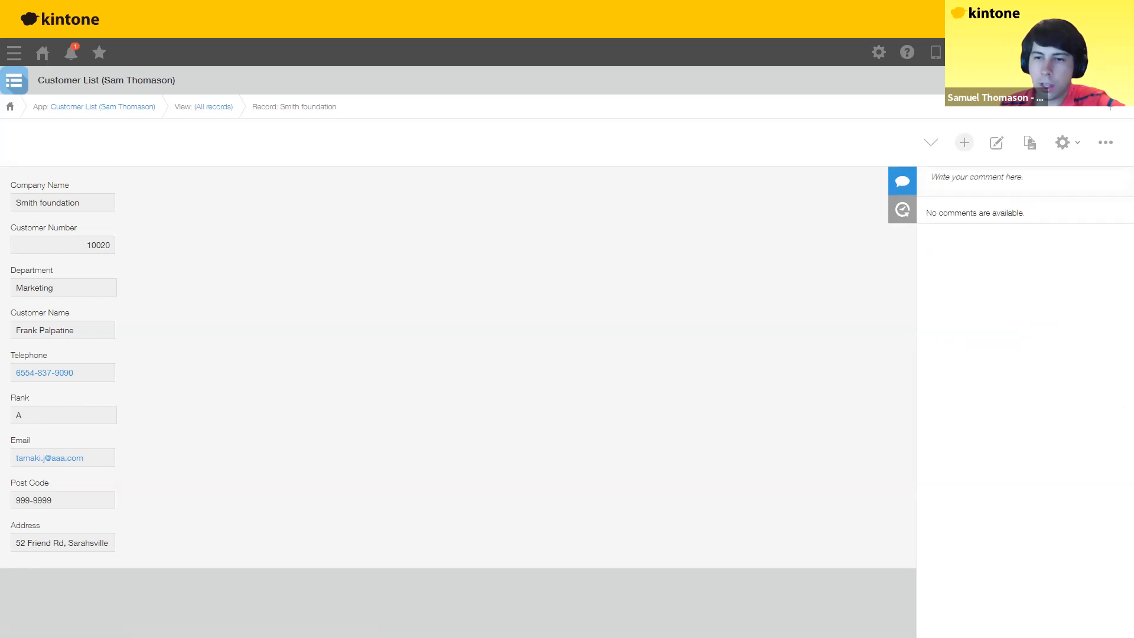
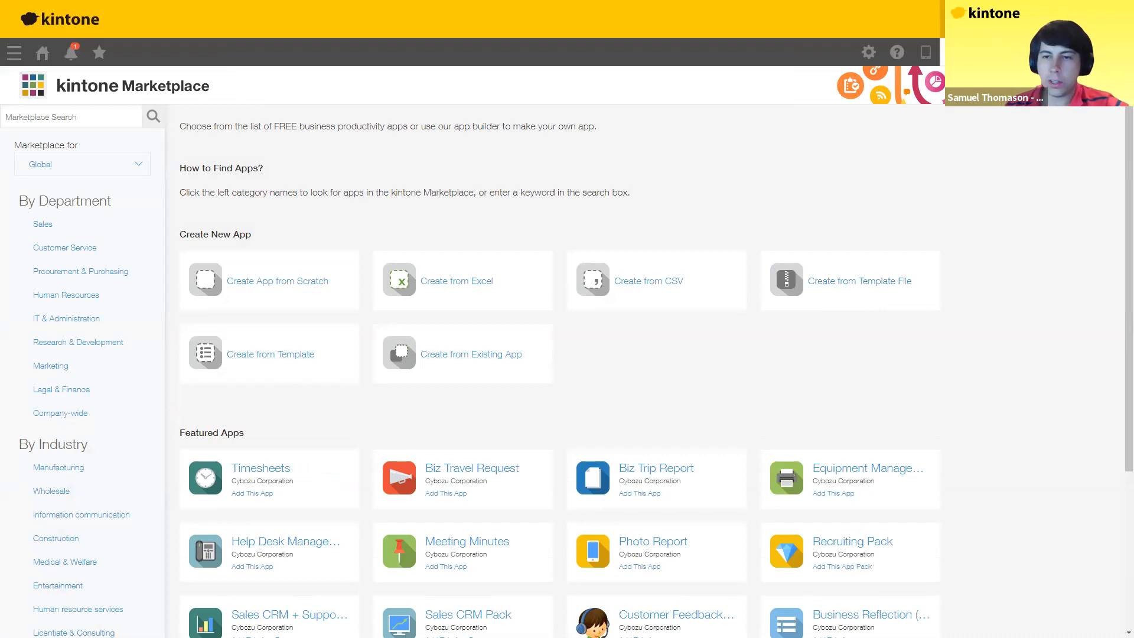
Step: Create a blank app from scratch named 'Customer Management' followed by the user's name
click(259, 284)
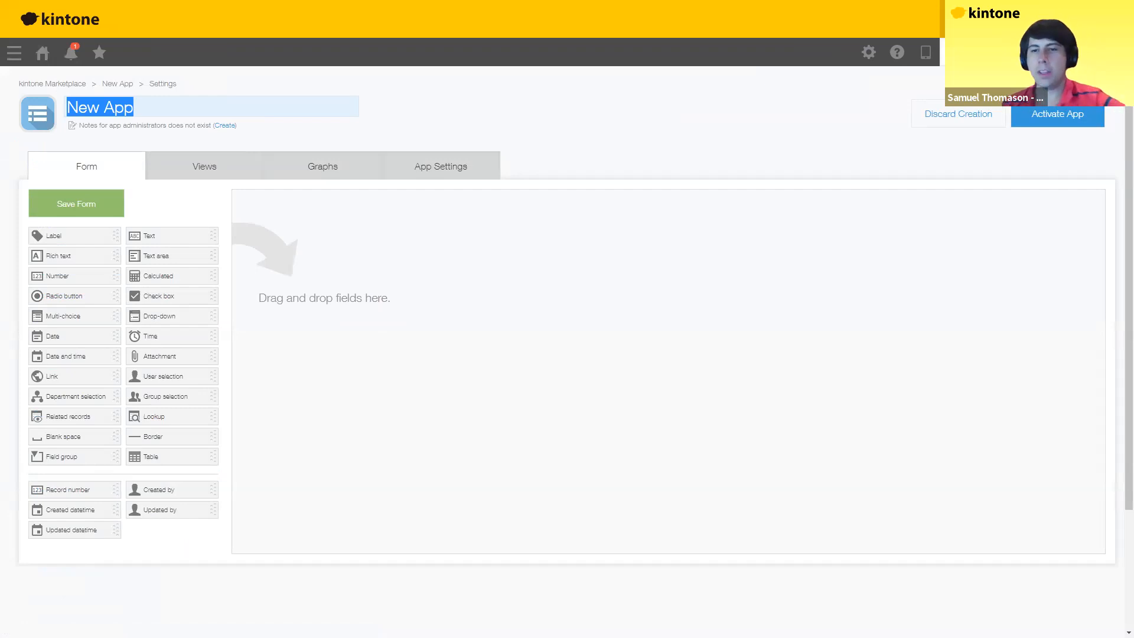
drag(173, 109, 11, 112)
key(ctrl+a)
text(C)
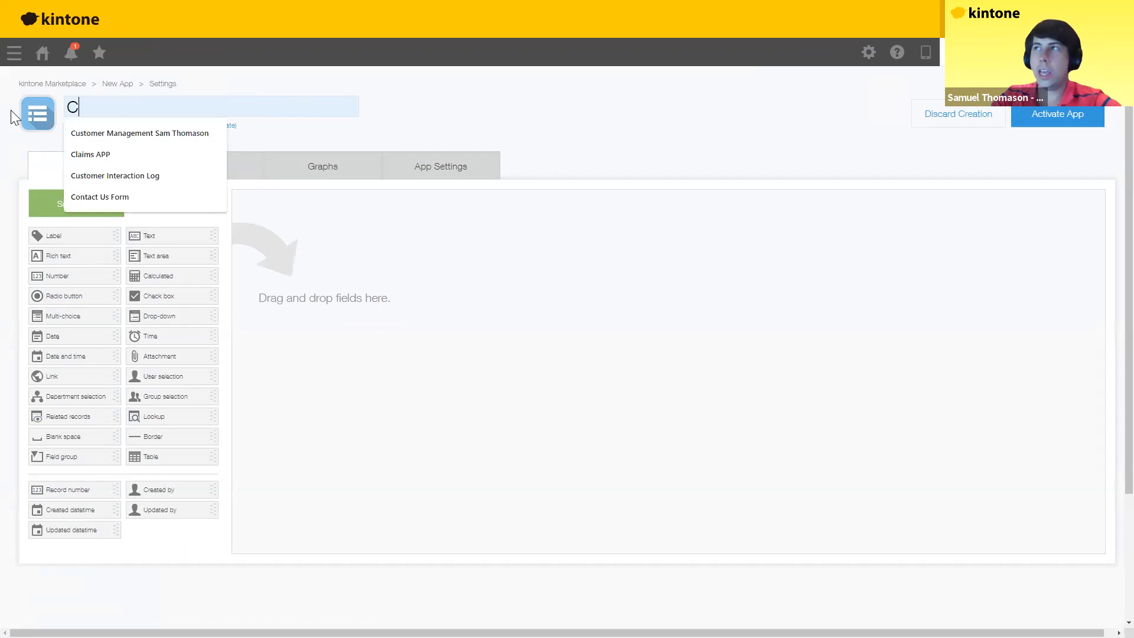
text(ustomer)
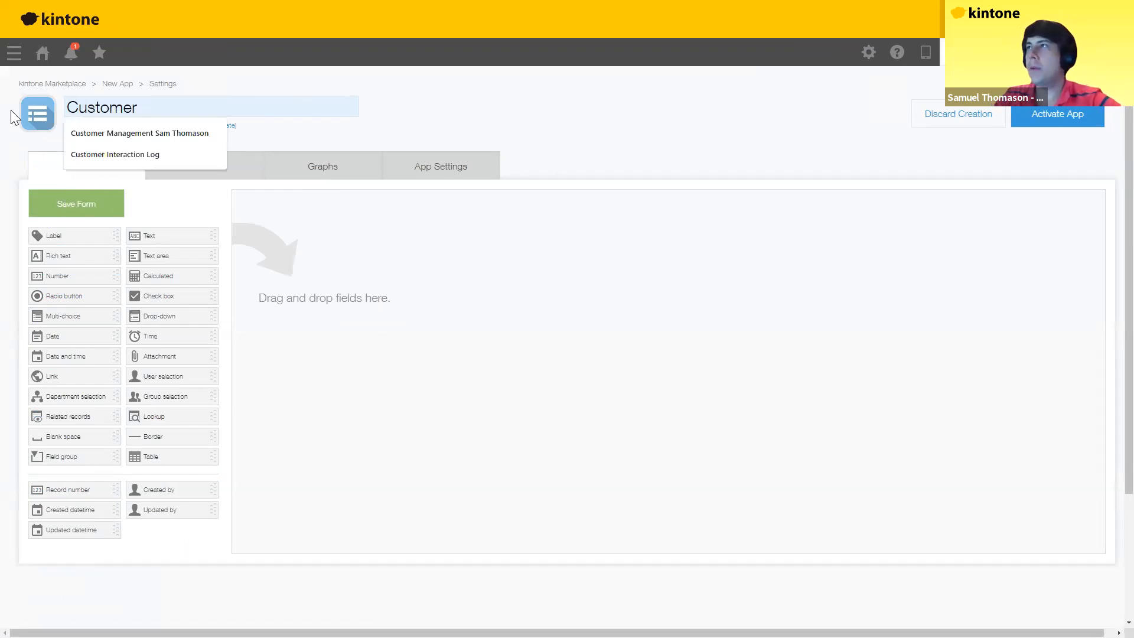
key(Down)
key(Return)
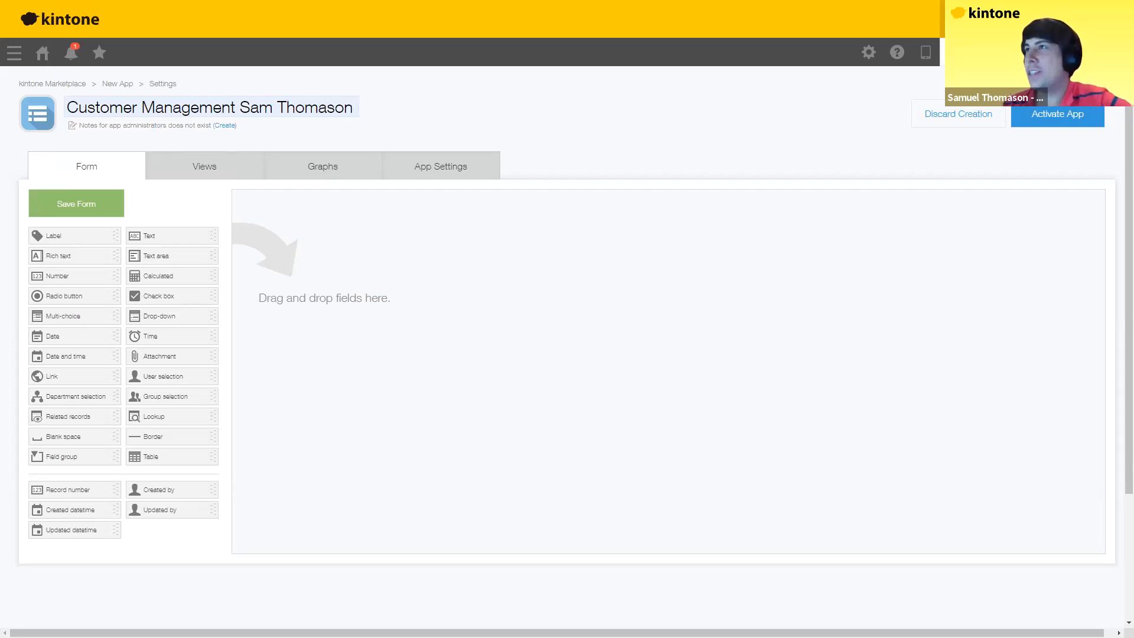
drag(67, 110, 355, 111)
click(322, 111)
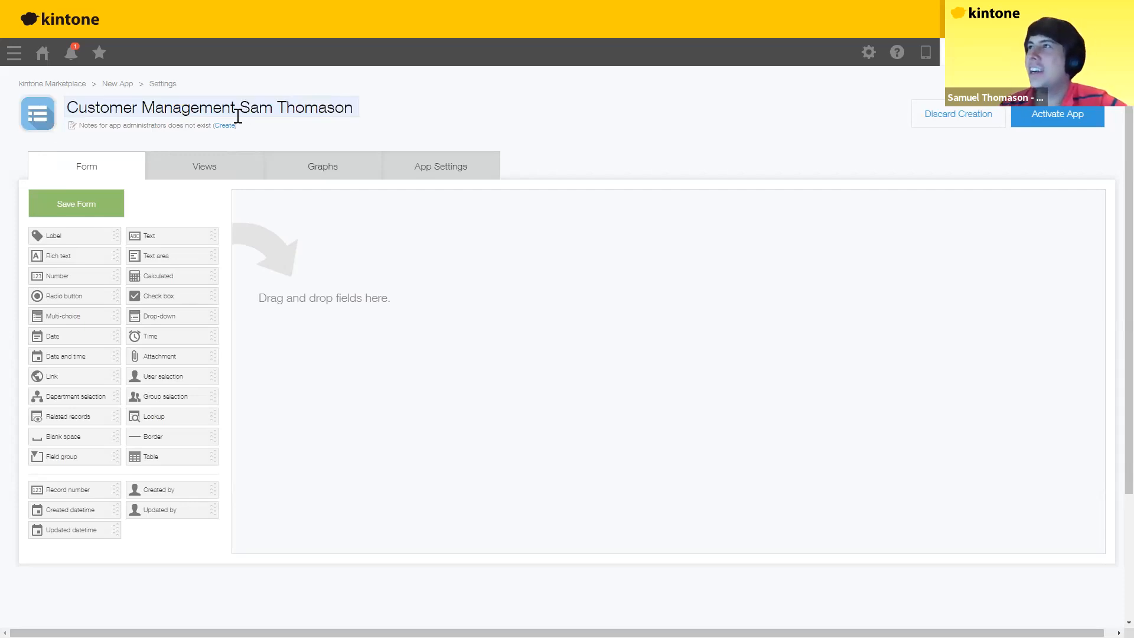
Step: Change the app icon to the document icon and save, then go to the slideshow
click(42, 115)
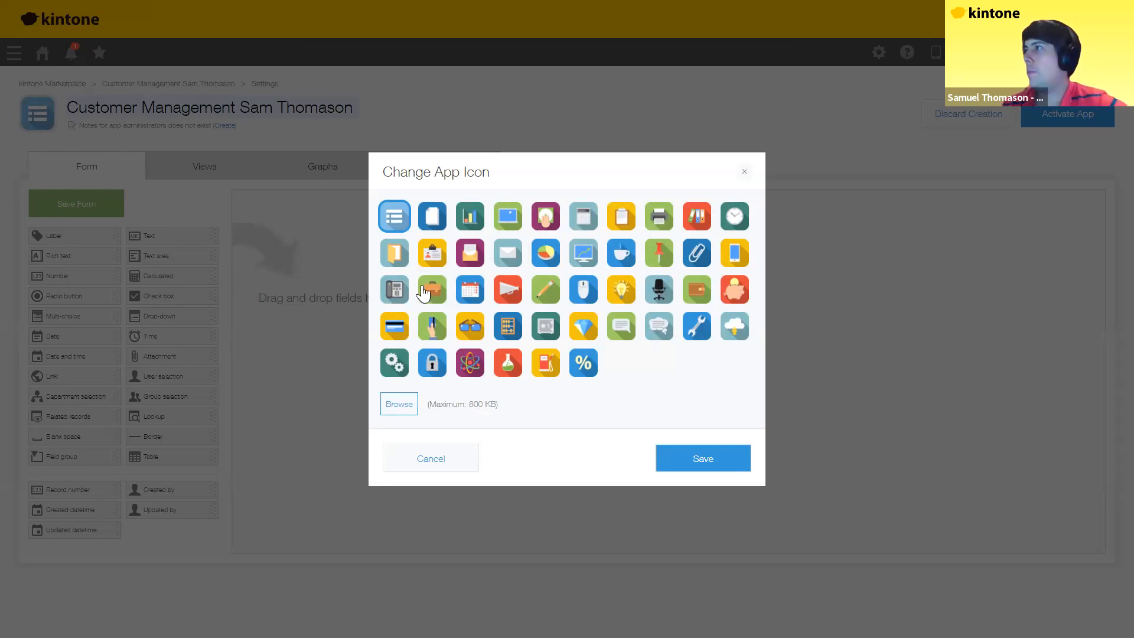
click(432, 220)
click(697, 466)
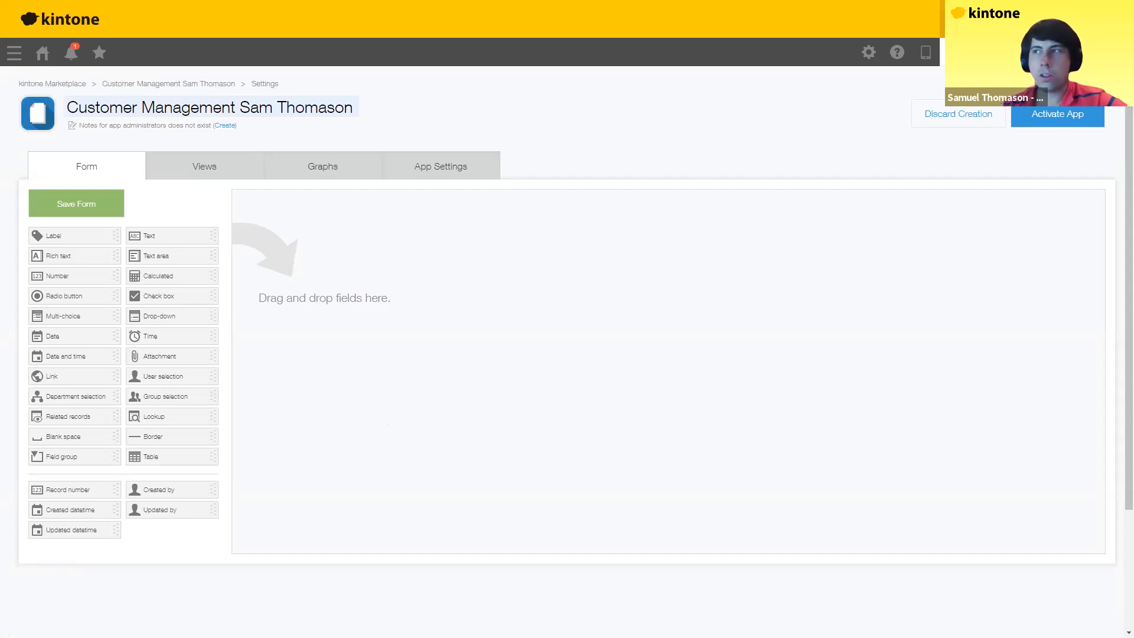
key(alt+Tab)
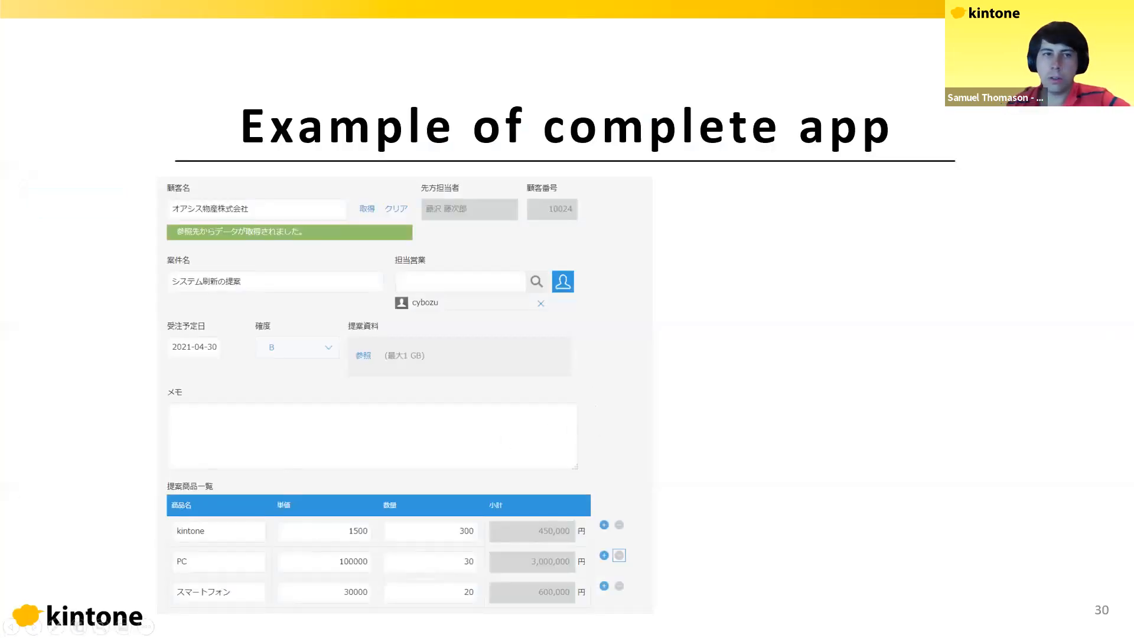
Step: Advance to slide 31 on field types, then return to the empty form editor
key(Right)
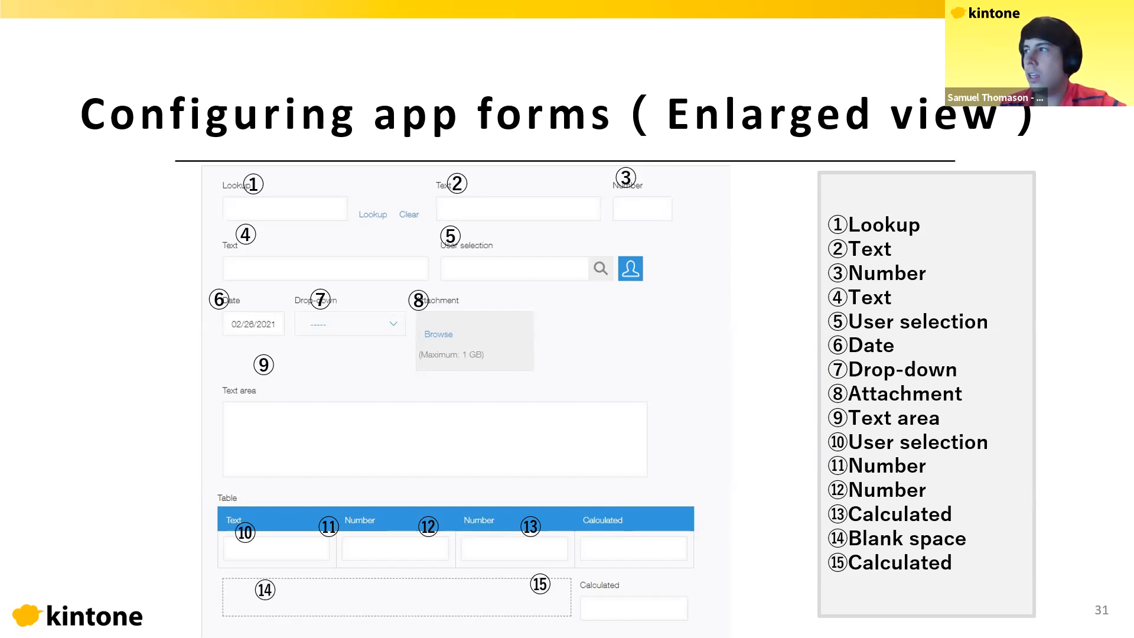
key(alt+Tab)
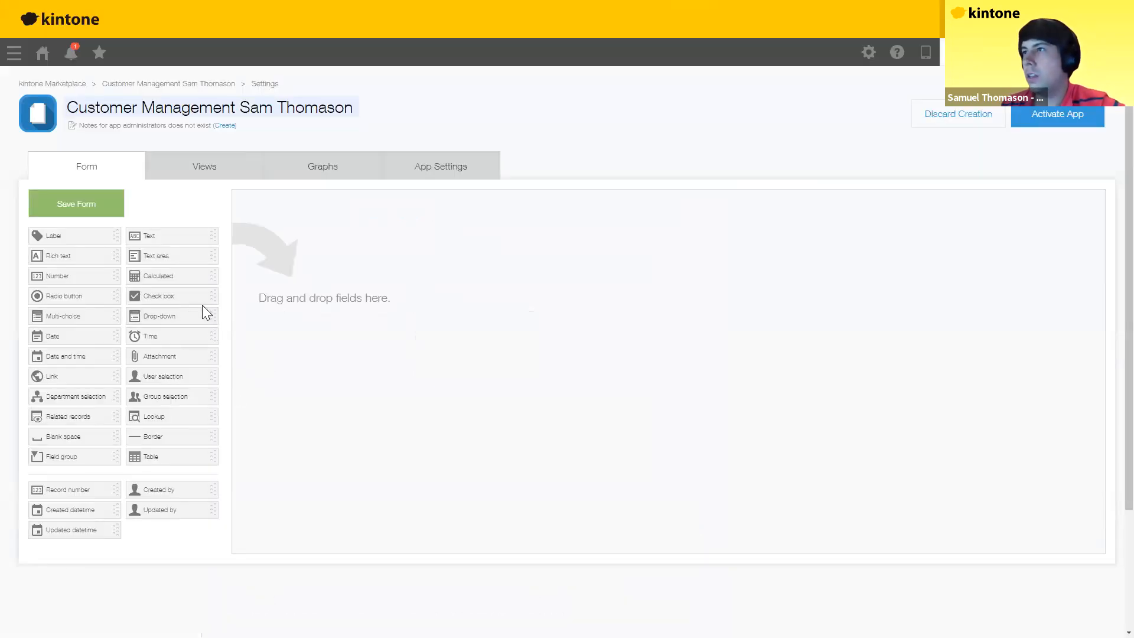
Step: Add Lookup, Text and Number fields in the top row, with Text and User selection below
drag(163, 418, 312, 218)
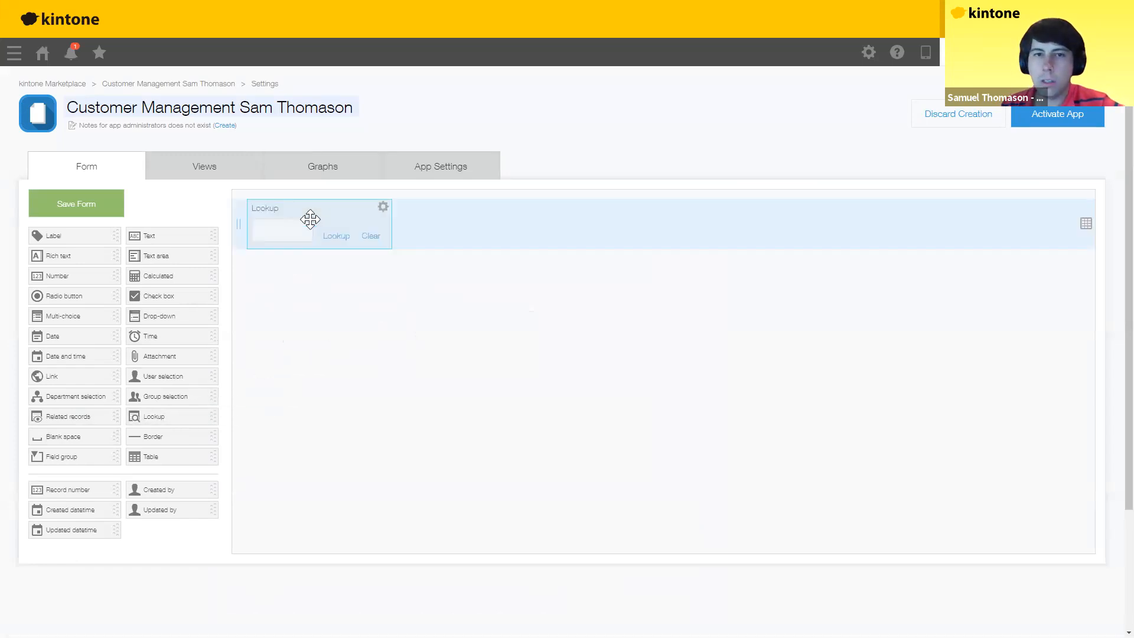
drag(147, 236, 427, 226)
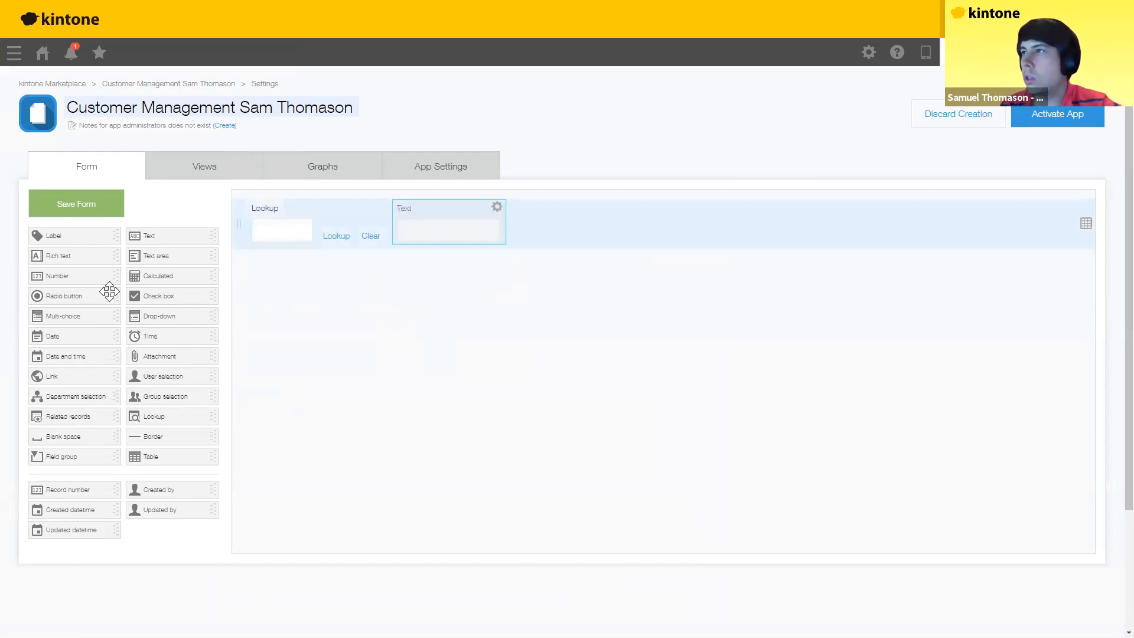
drag(64, 276, 557, 228)
drag(155, 236, 252, 296)
drag(183, 377, 429, 281)
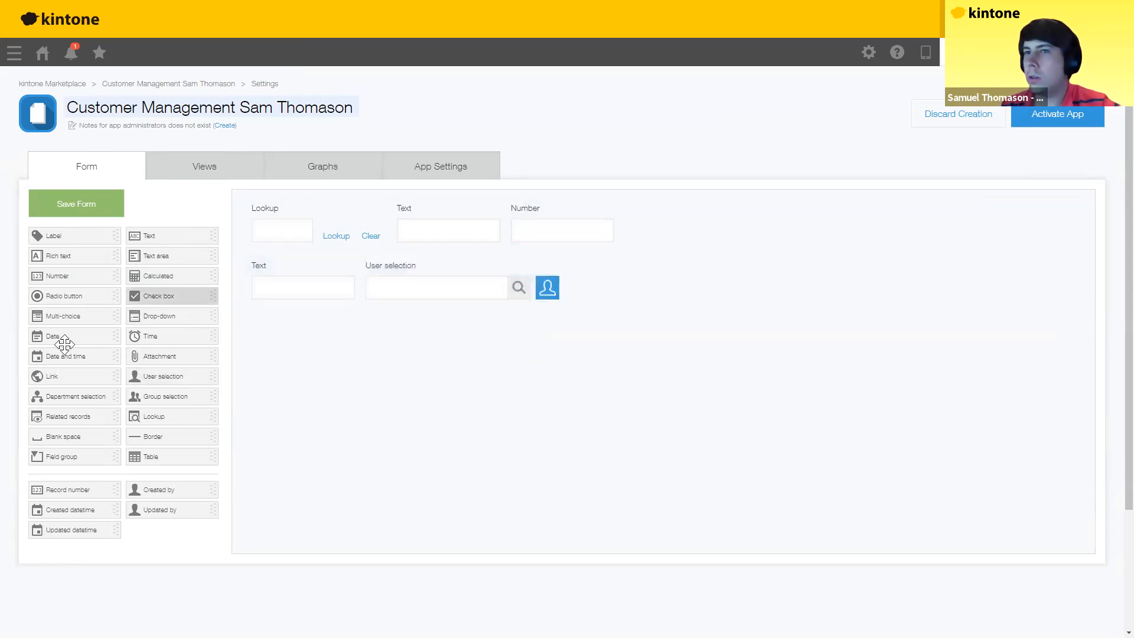
Step: Add Date, Drop-down, Attachment, Text area and a Table, removing a stray User selection field
drag(65, 343, 305, 341)
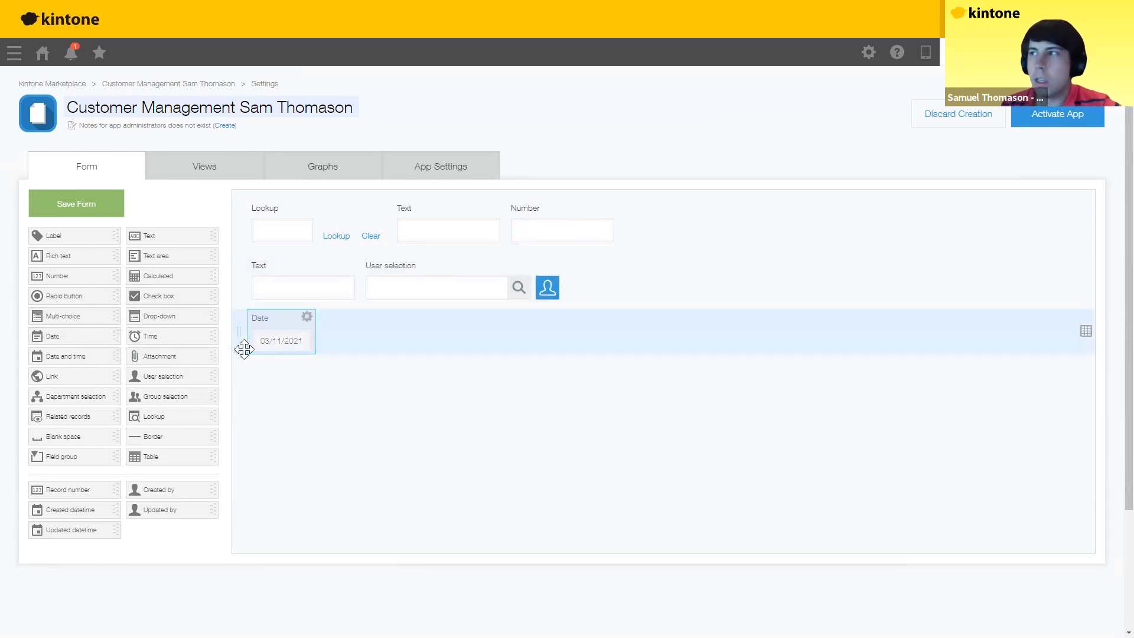
drag(385, 340, 369, 347)
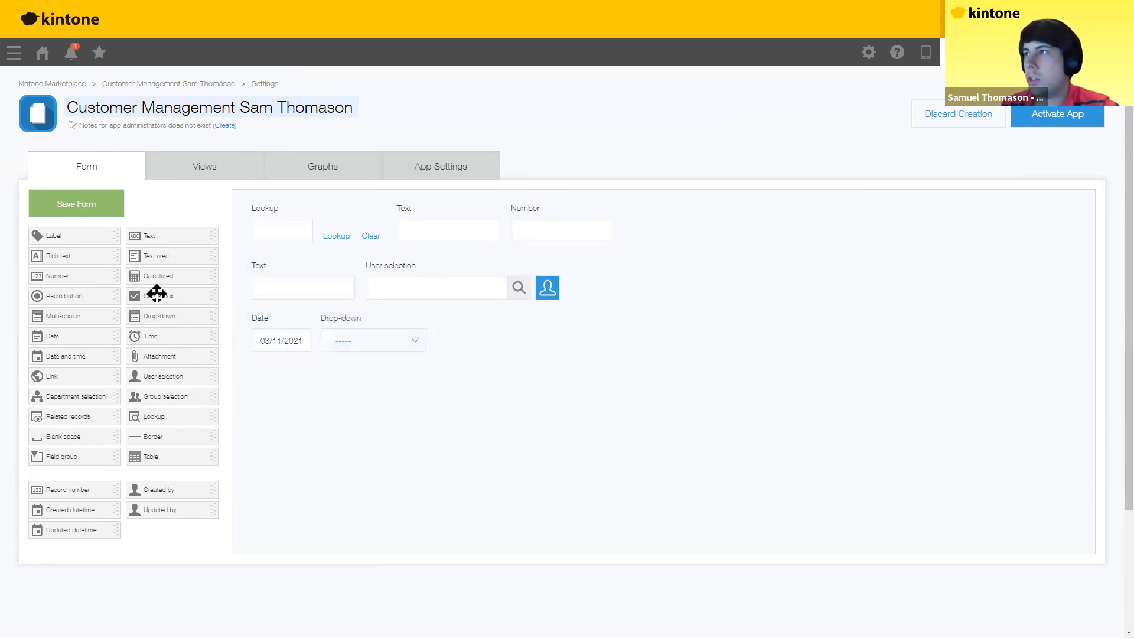
drag(488, 333, 443, 331)
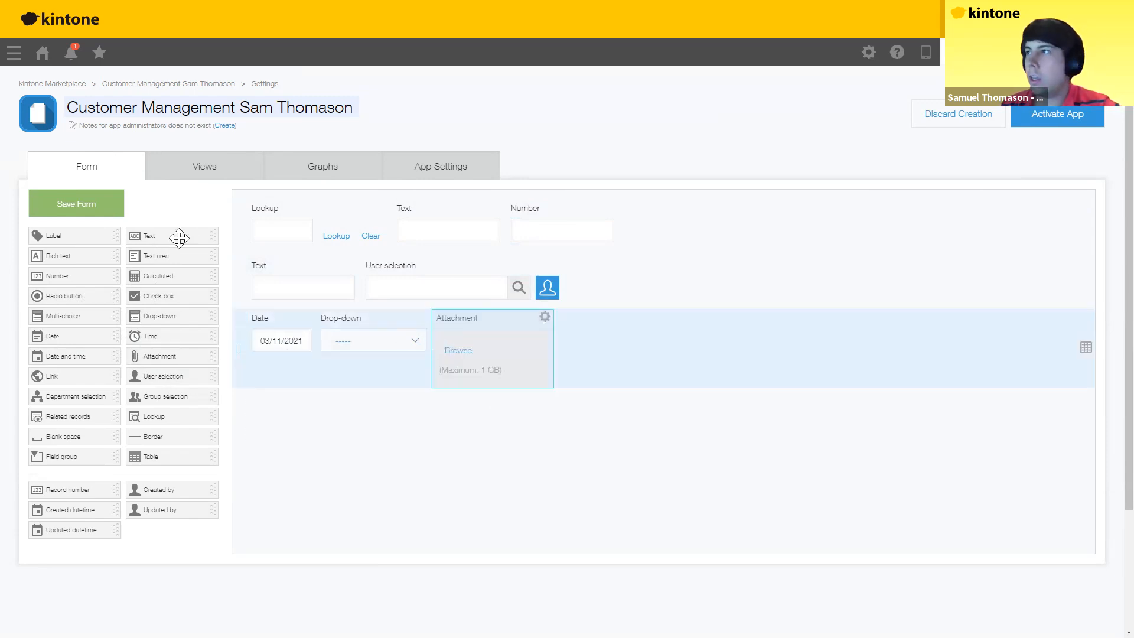
drag(315, 461, 315, 462)
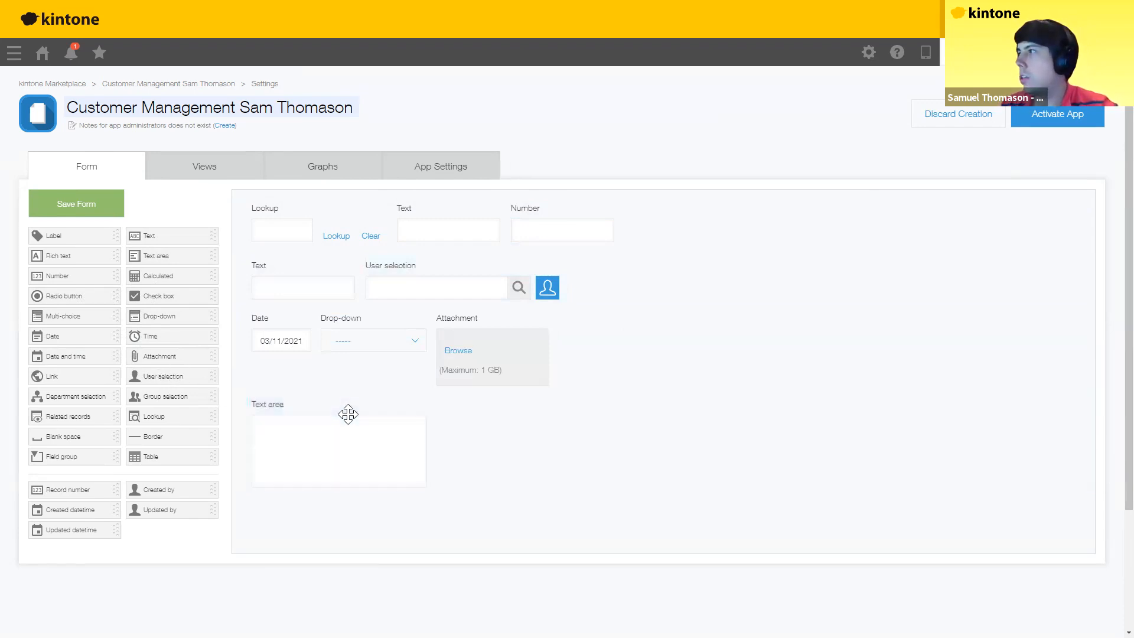
drag(348, 414, 348, 414)
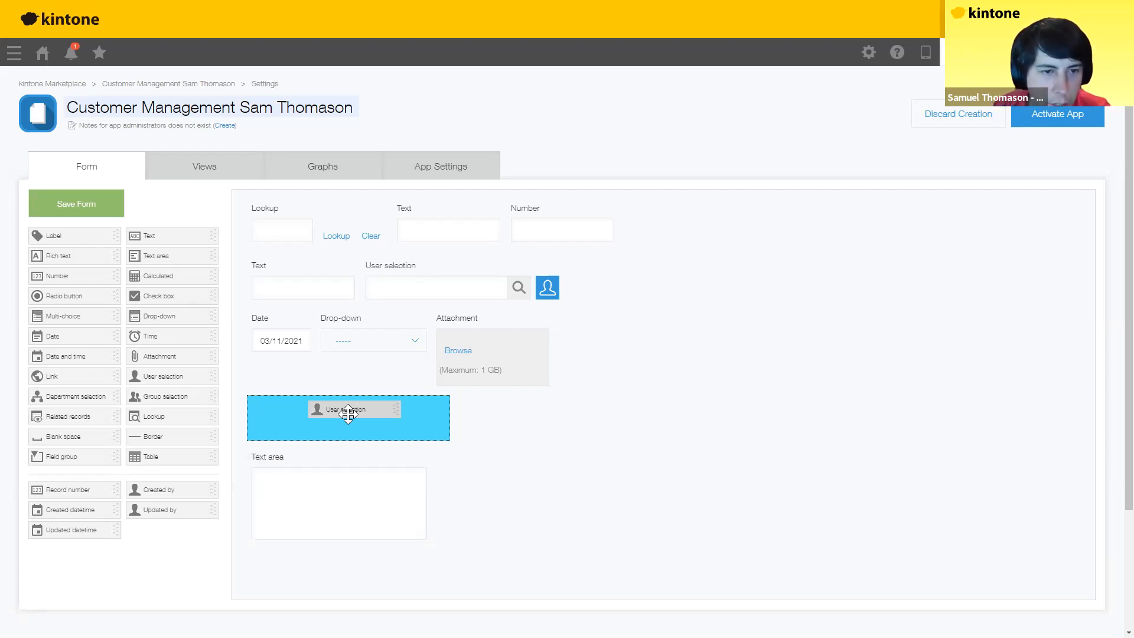
drag(347, 414, 8, 417)
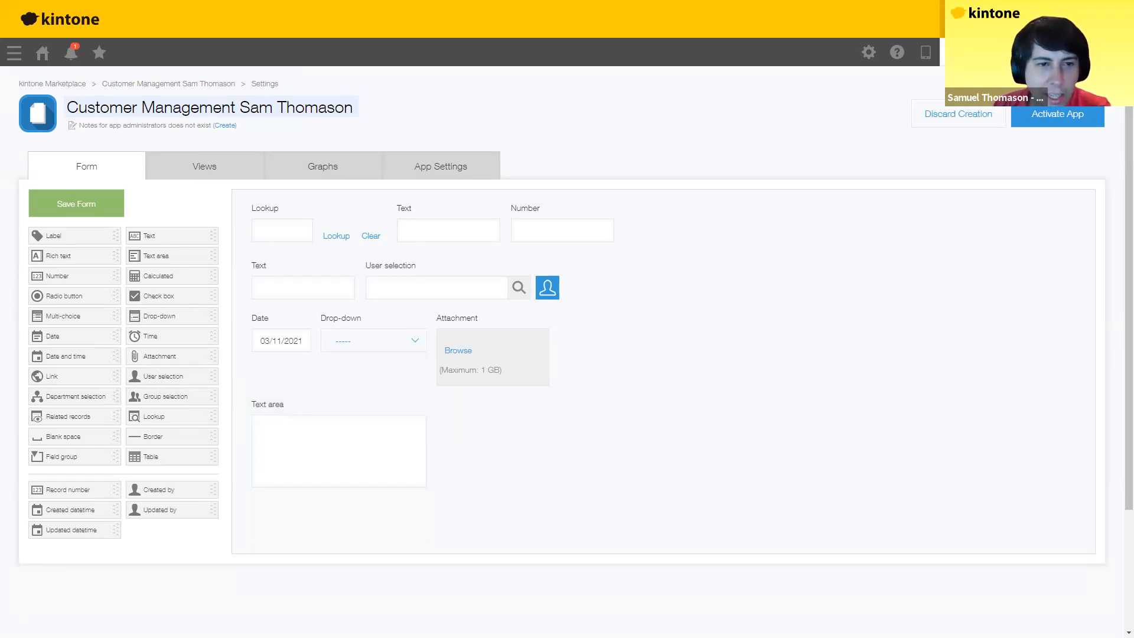
drag(149, 459, 315, 523)
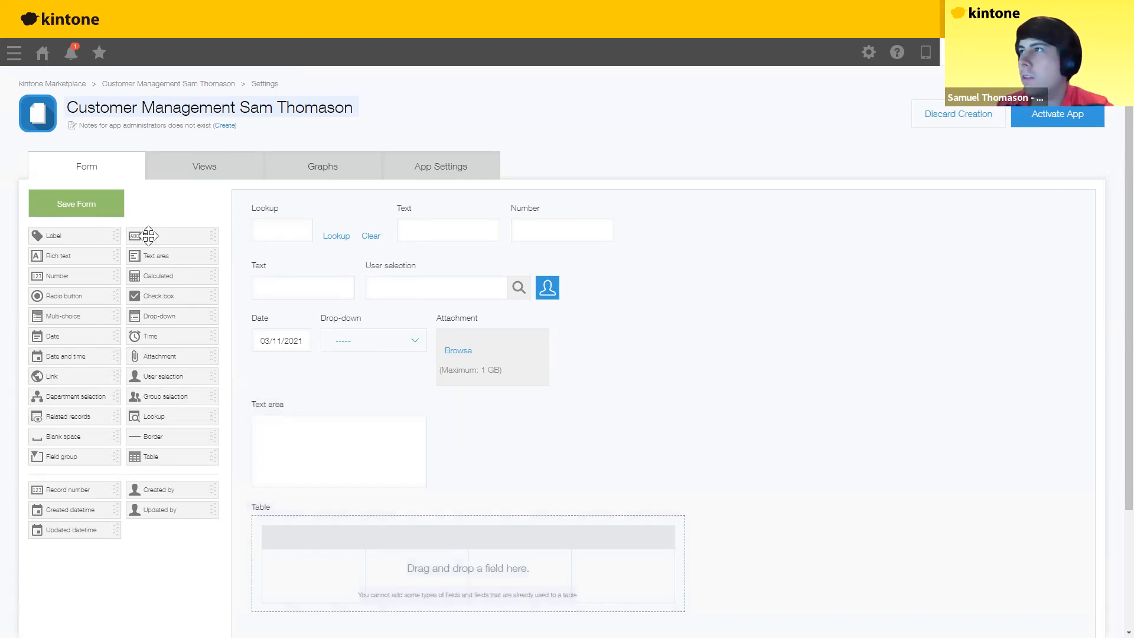
Step: Add Text, Number, Number and Calculated columns to the table
drag(302, 575, 302, 558)
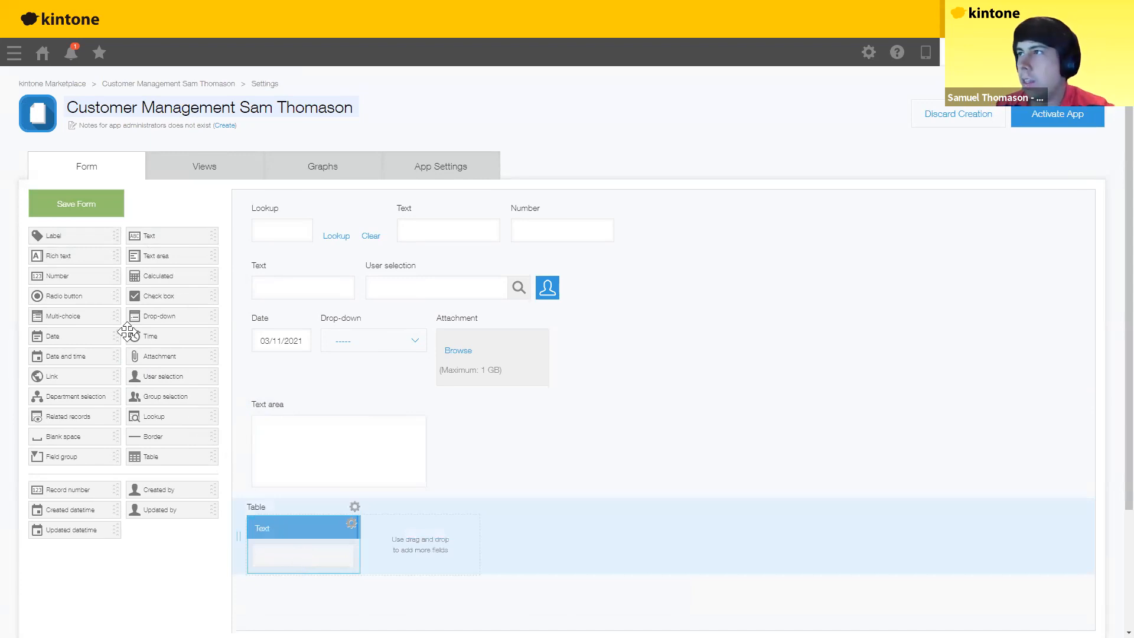
drag(63, 282, 407, 545)
drag(61, 277, 519, 549)
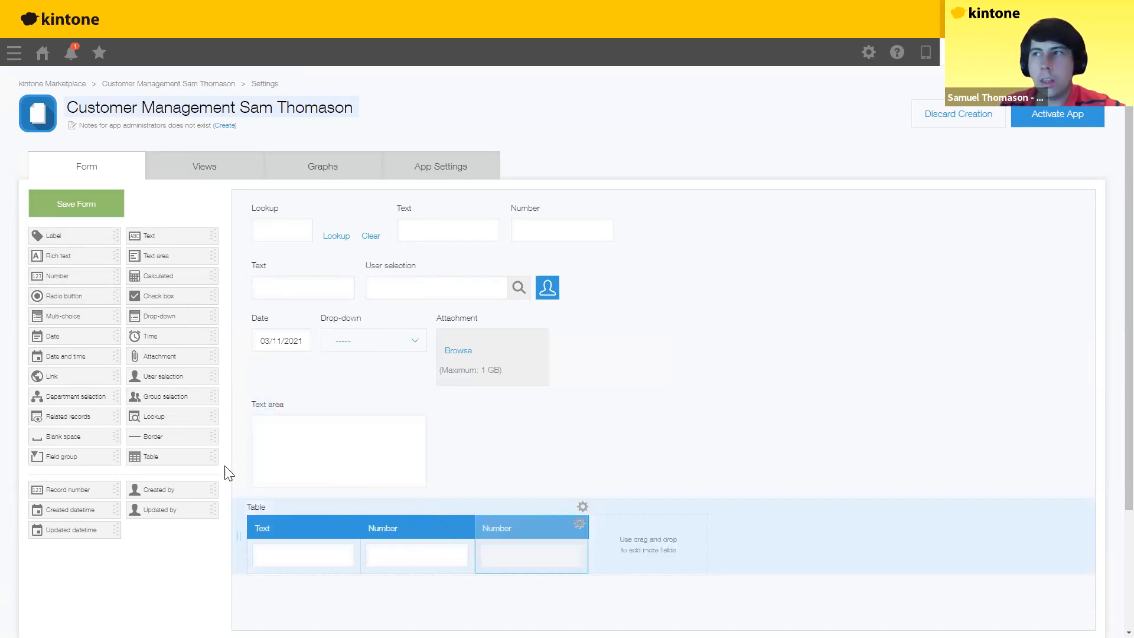
drag(162, 278, 644, 550)
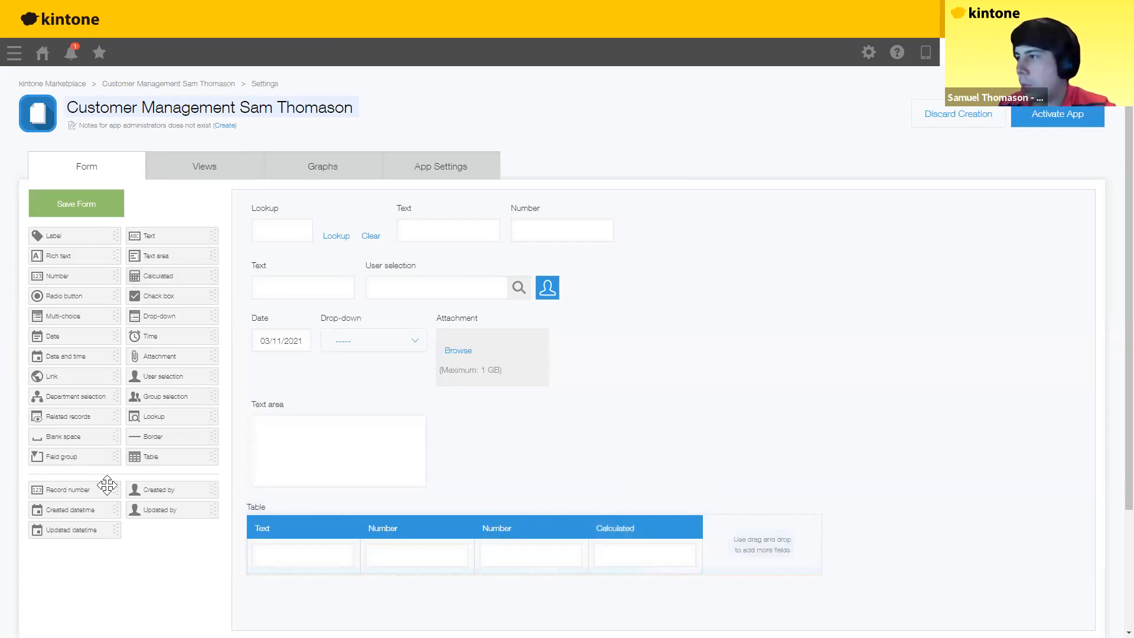
Step: Add a Blank space and a Calculated field below the table, then go to the slides
drag(70, 437, 605, 604)
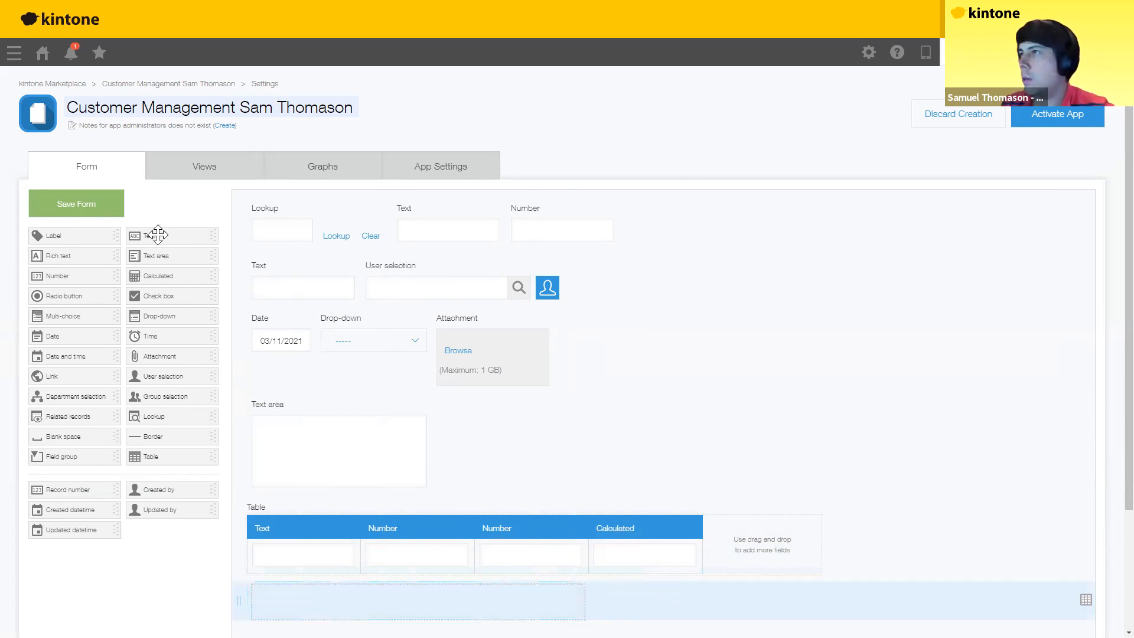
drag(613, 458, 651, 605)
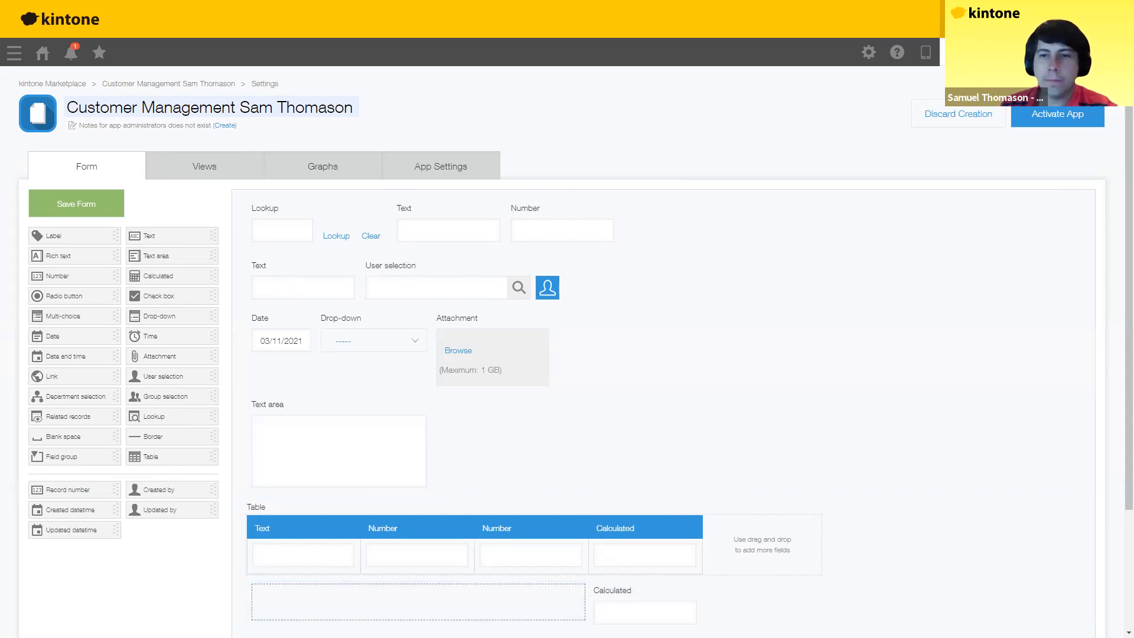
key(alt+Tab)
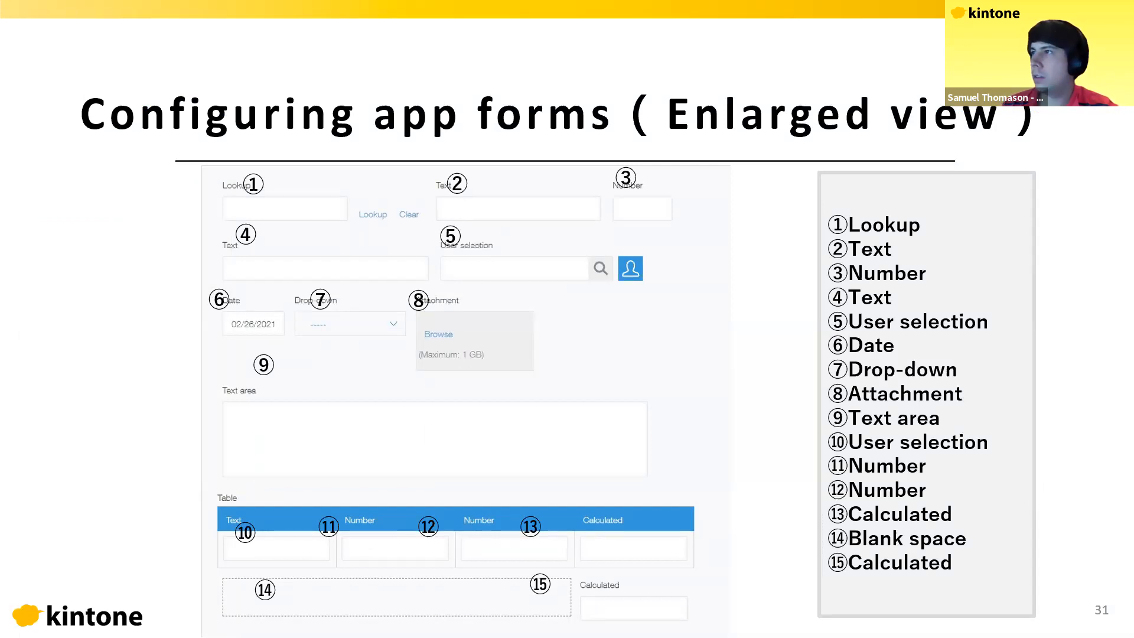
Step: Advance to slide 32 showing the named-field layout, then return to the form editor
key(Right)
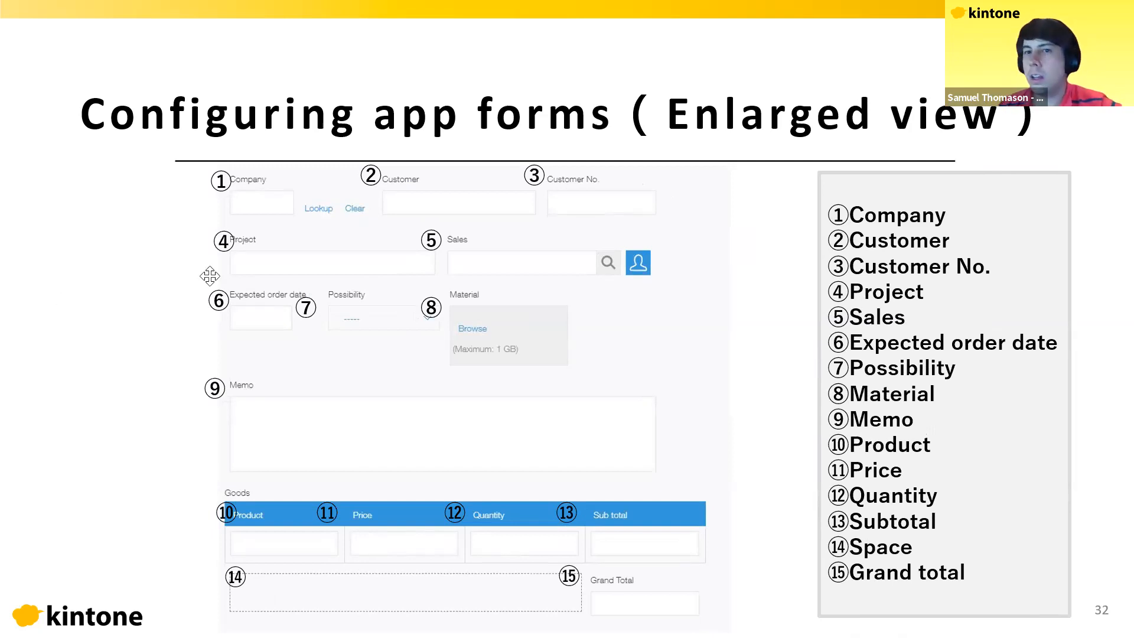
key(alt+Tab)
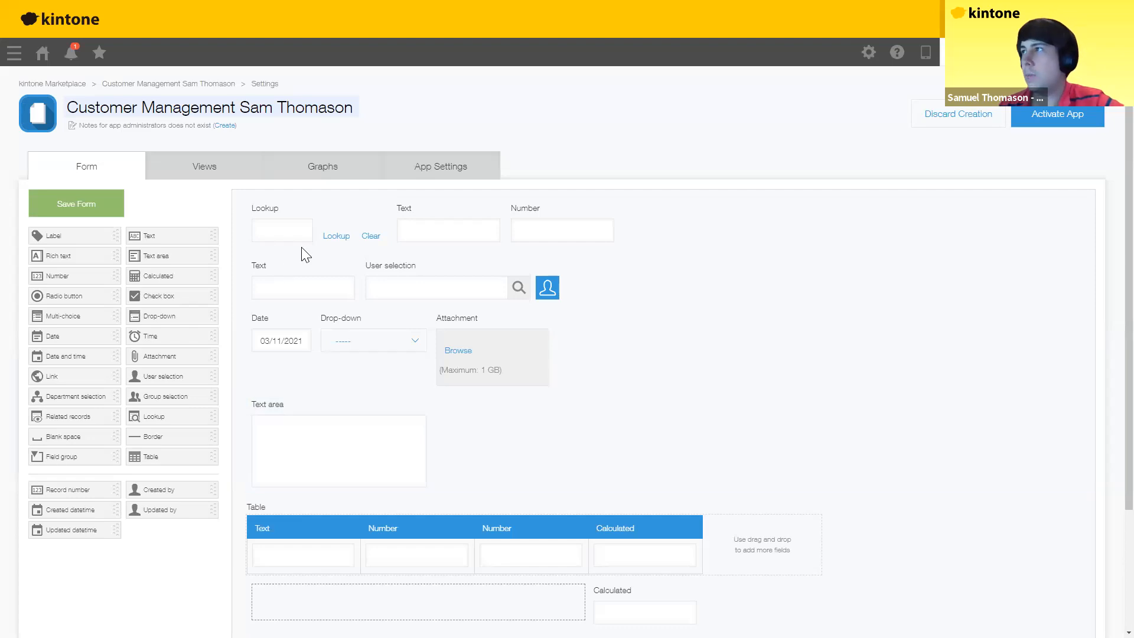
Step: Rename the top-row fields Company Name, Customer Name and Customer Number
click(383, 206)
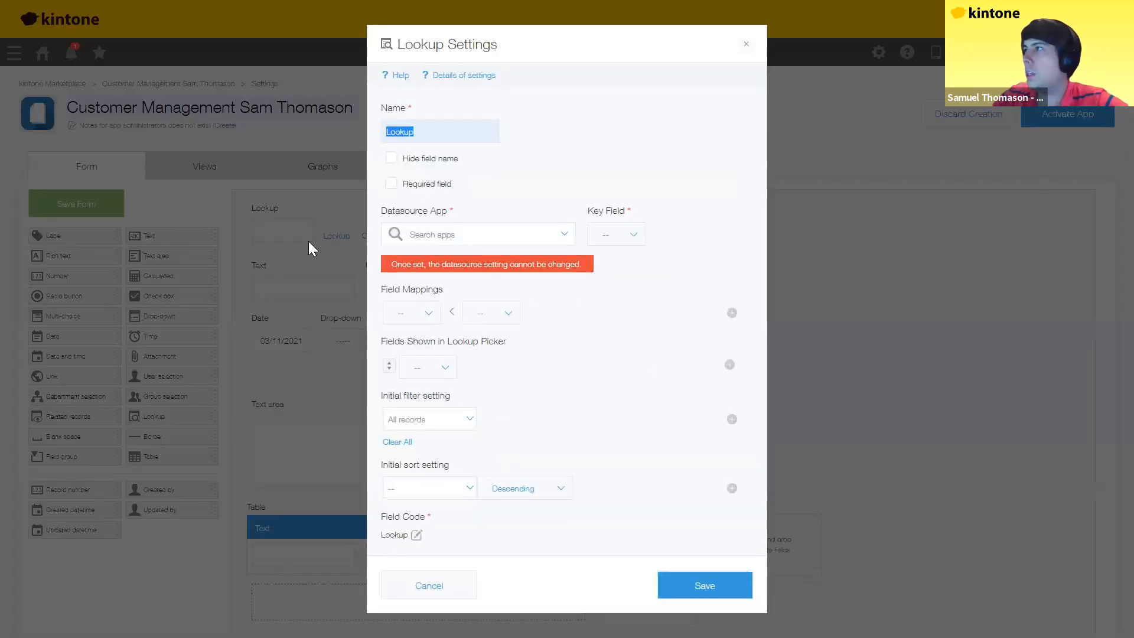
text(Company Name)
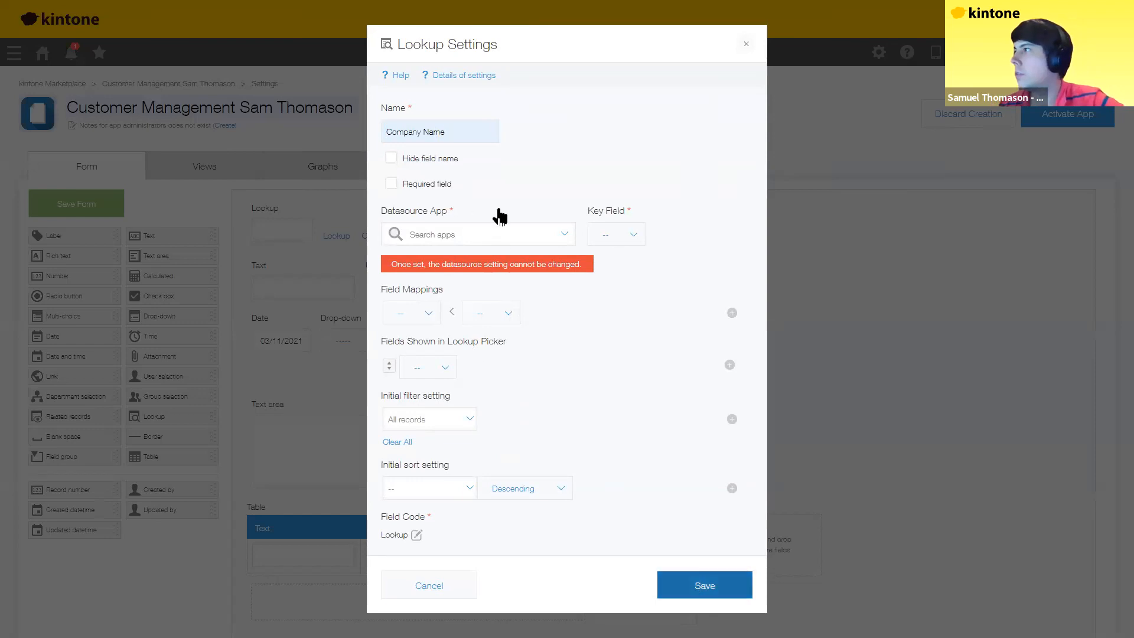
click(490, 225)
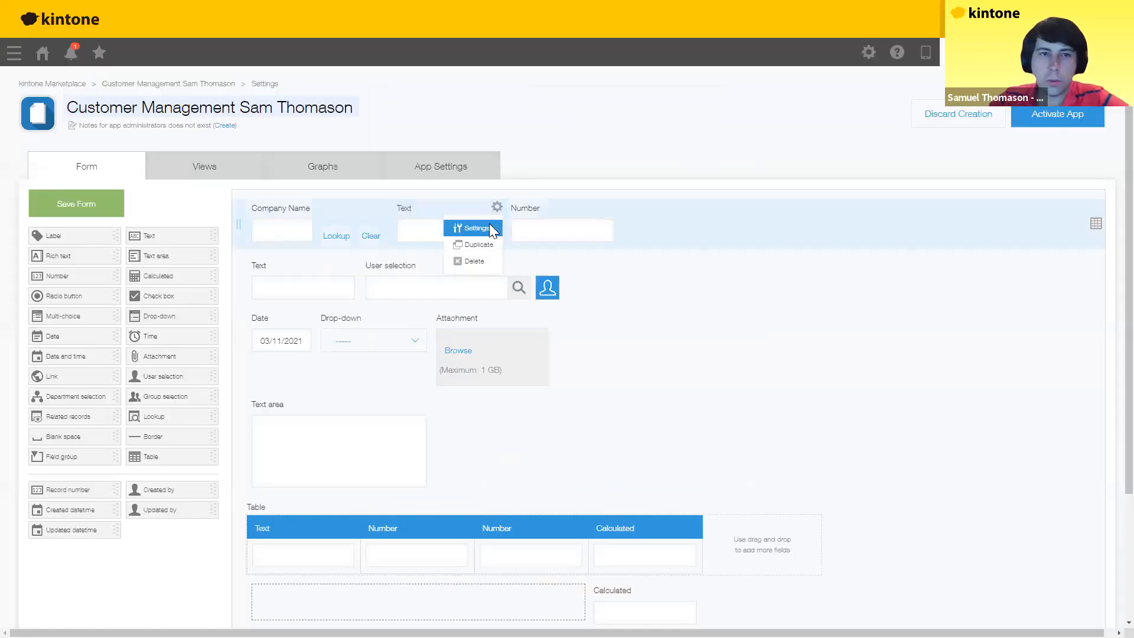
click(489, 223)
text(Customer Name)
key(Return)
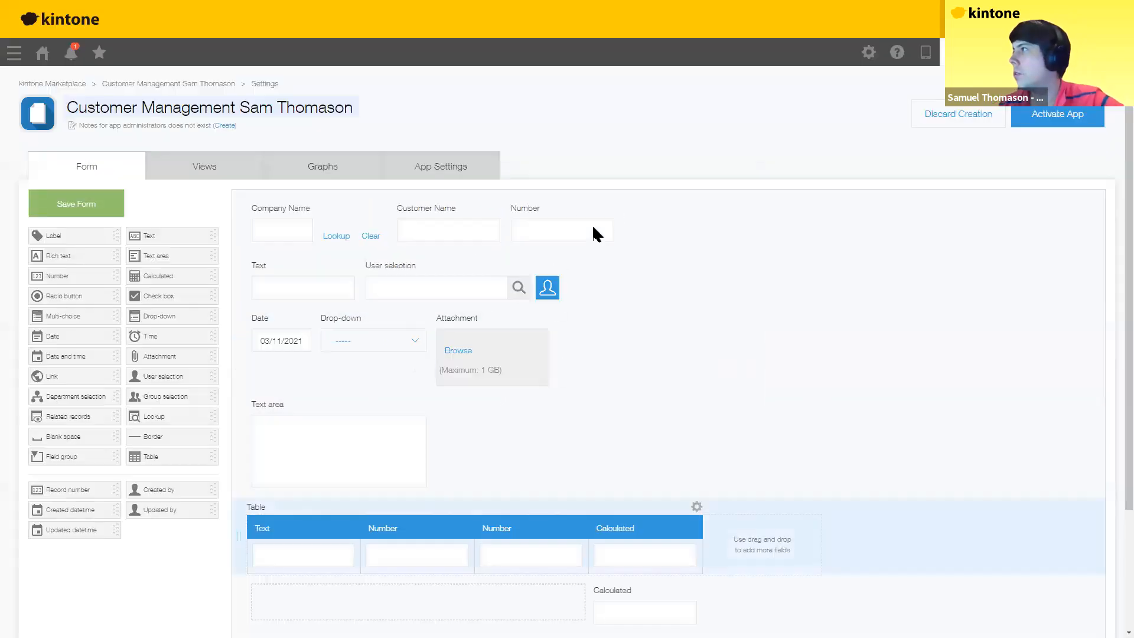
click(593, 226)
text(Customer Number)
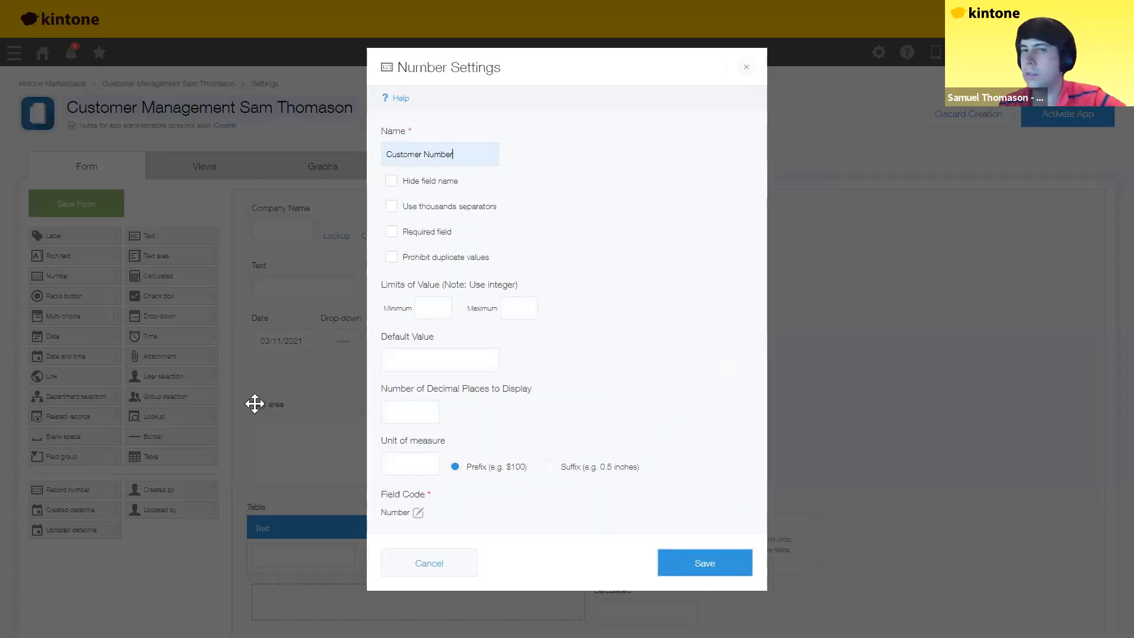
key(Return)
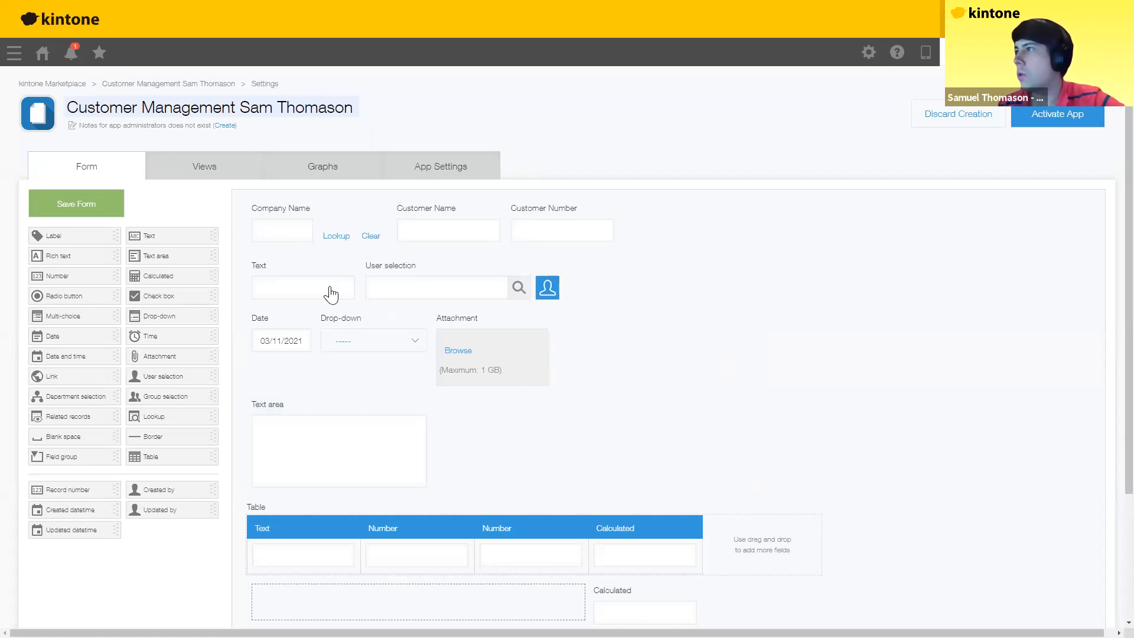
Step: Rename the Text, User selection and Date fields Project, Sales and Expected Order Date
click(352, 264)
click(331, 286)
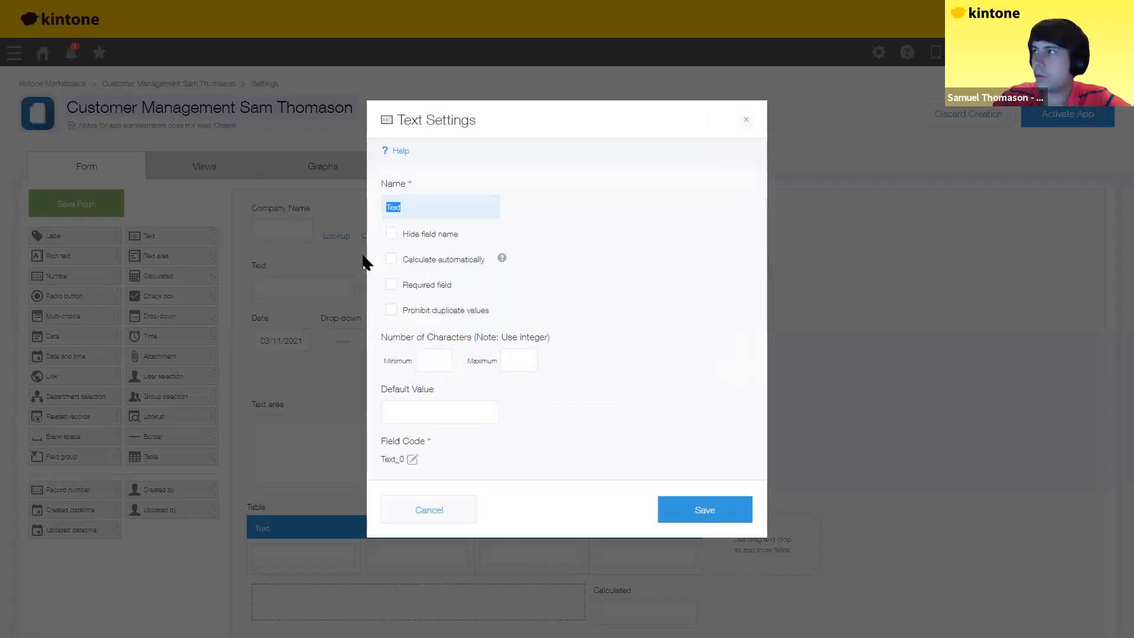
text(Project)
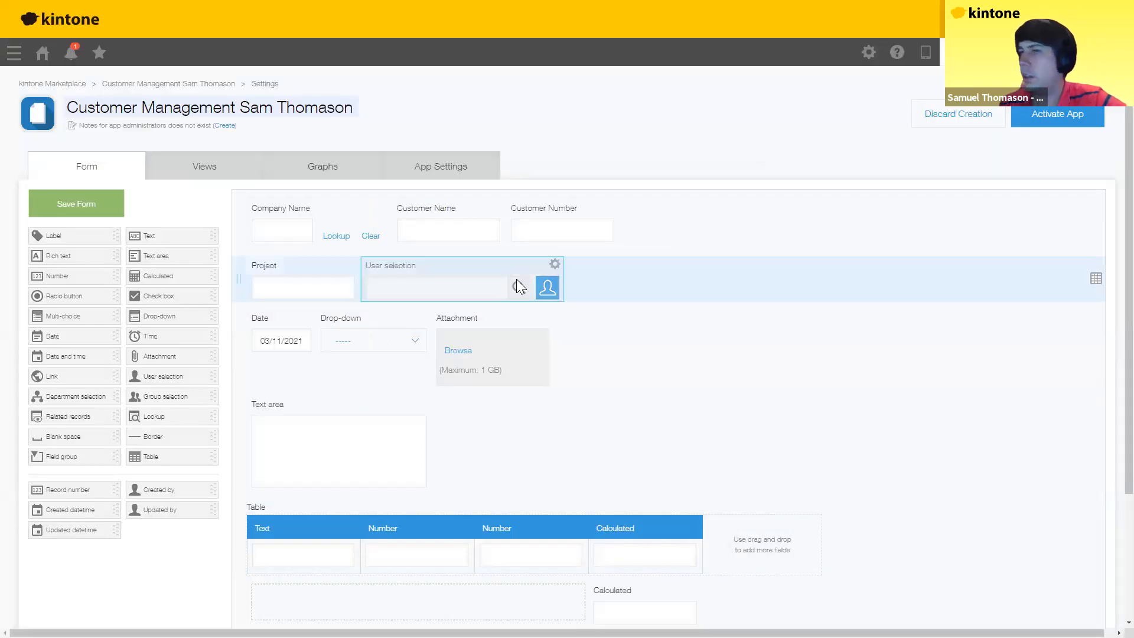
mouse_move(555, 266)
click(519, 285)
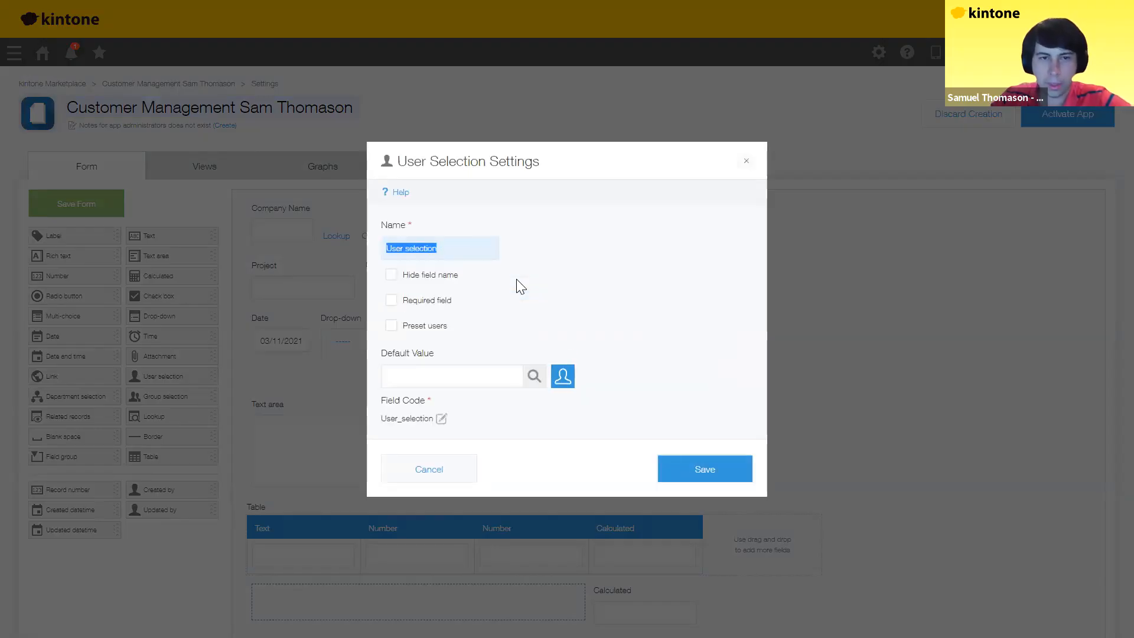
text(Sales)
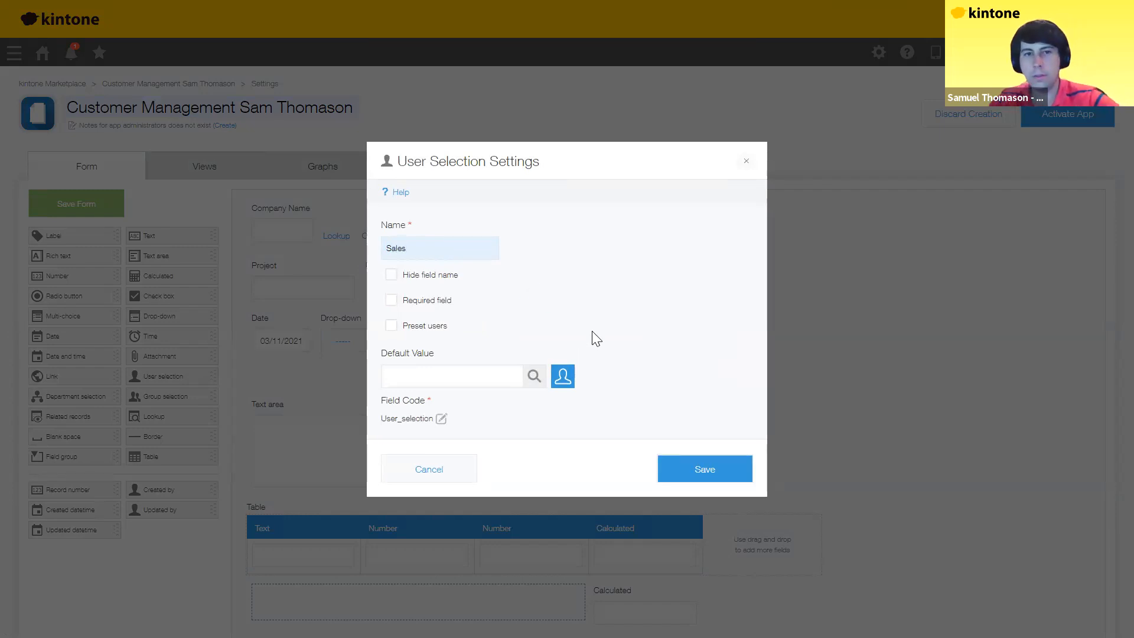
click(696, 469)
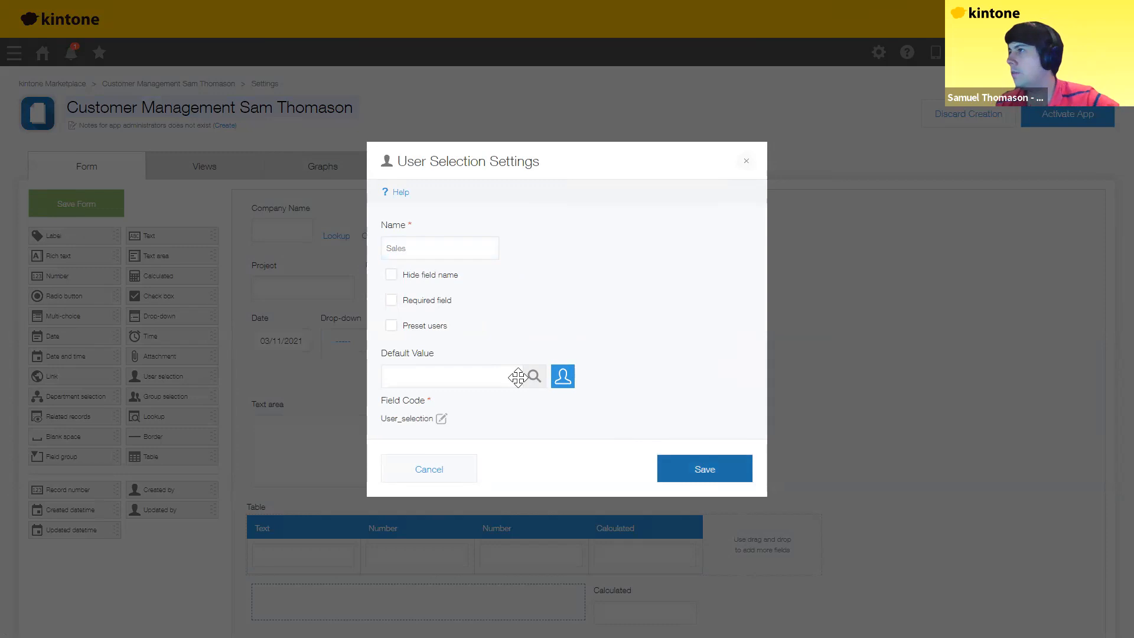
mouse_move(309, 318)
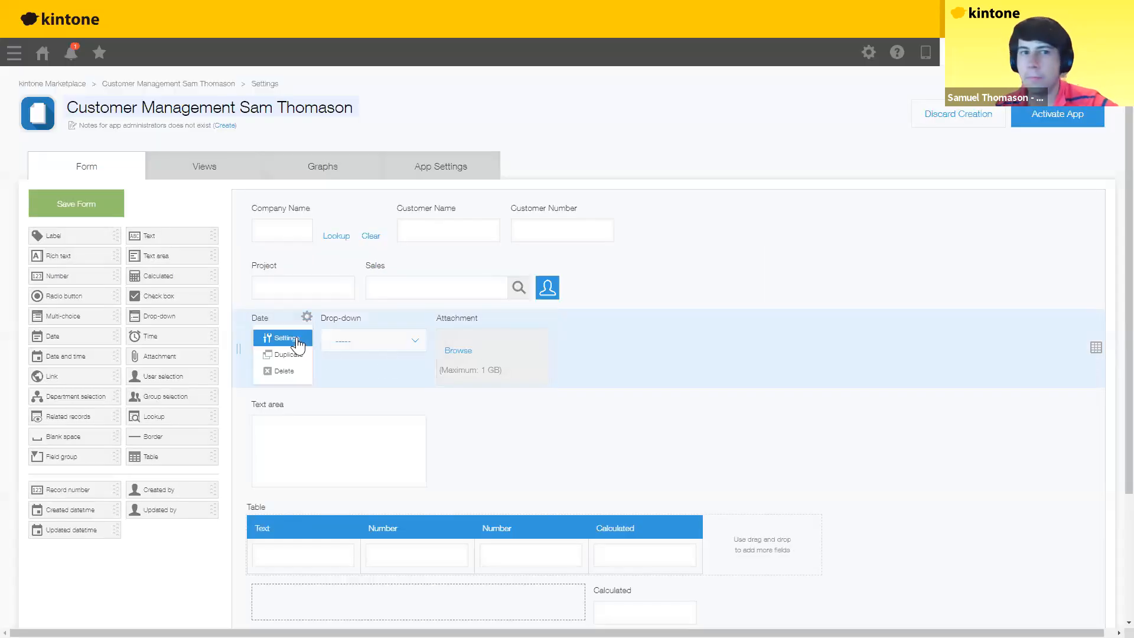
click(297, 340)
text(Expected Order Date)
click(698, 486)
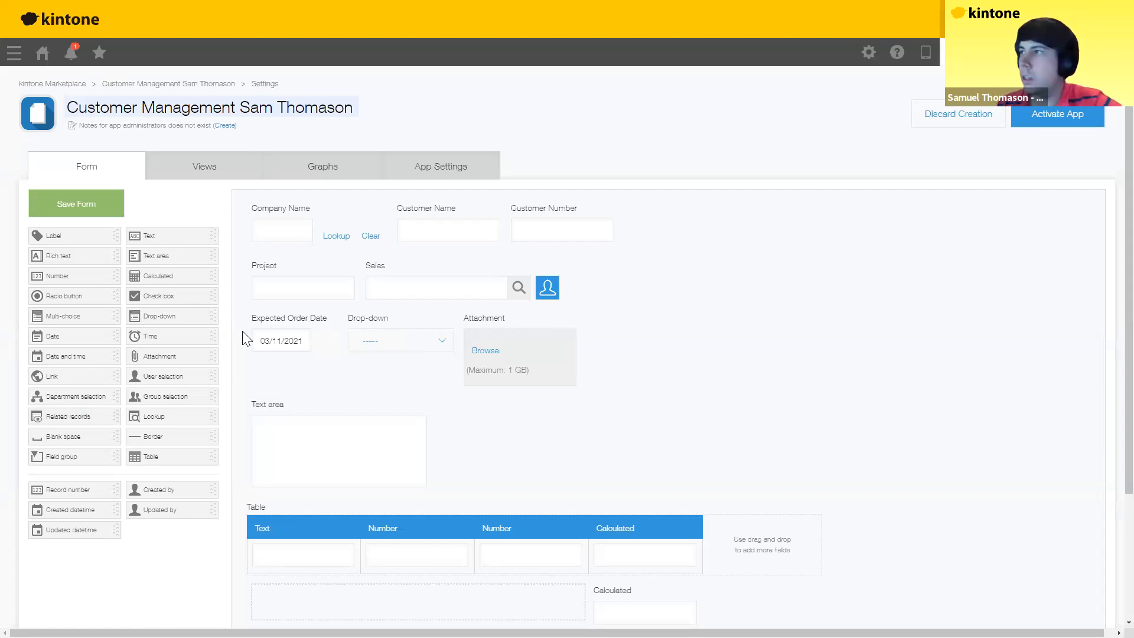
Step: Rename the Drop-down, Attachment and Text area fields Possibility, Material and Memo
click(450, 316)
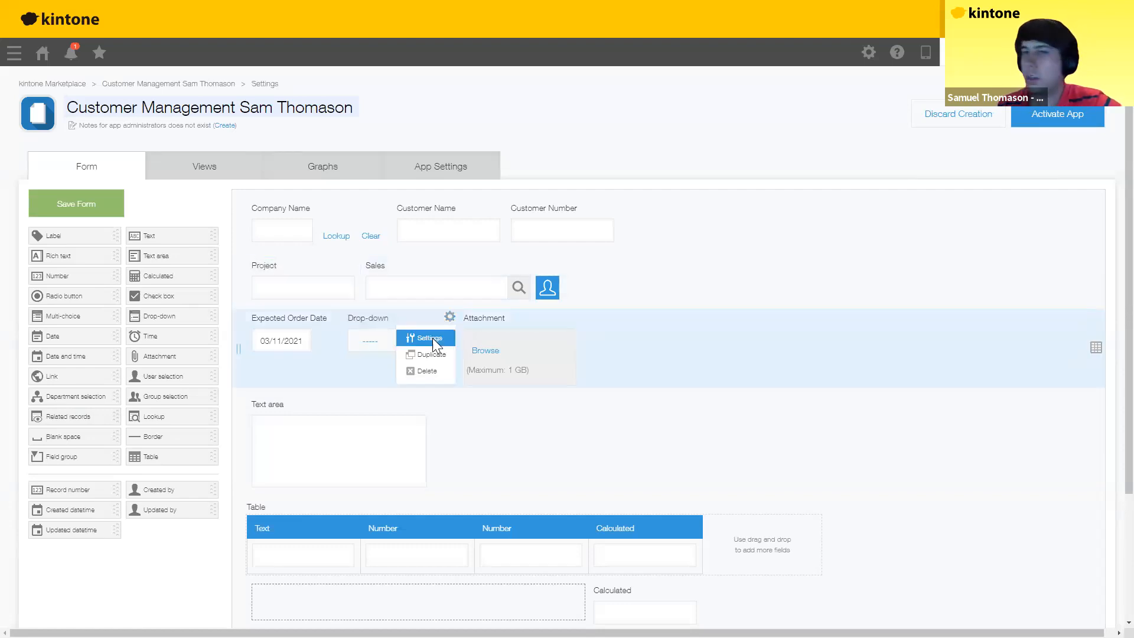
click(432, 338)
text(Possibility)
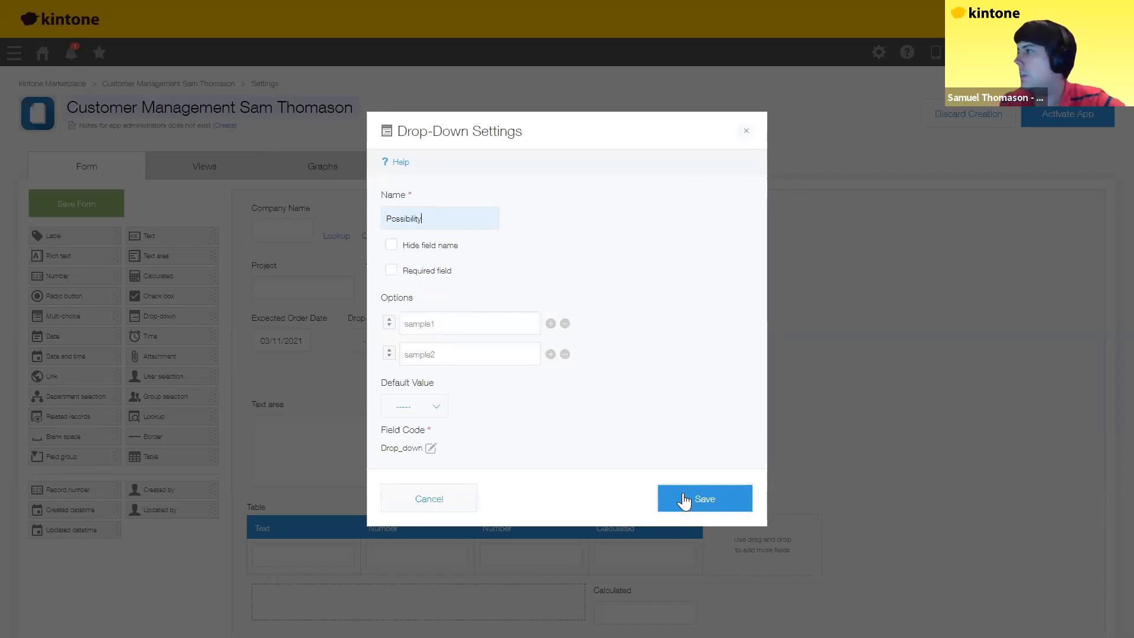
click(684, 501)
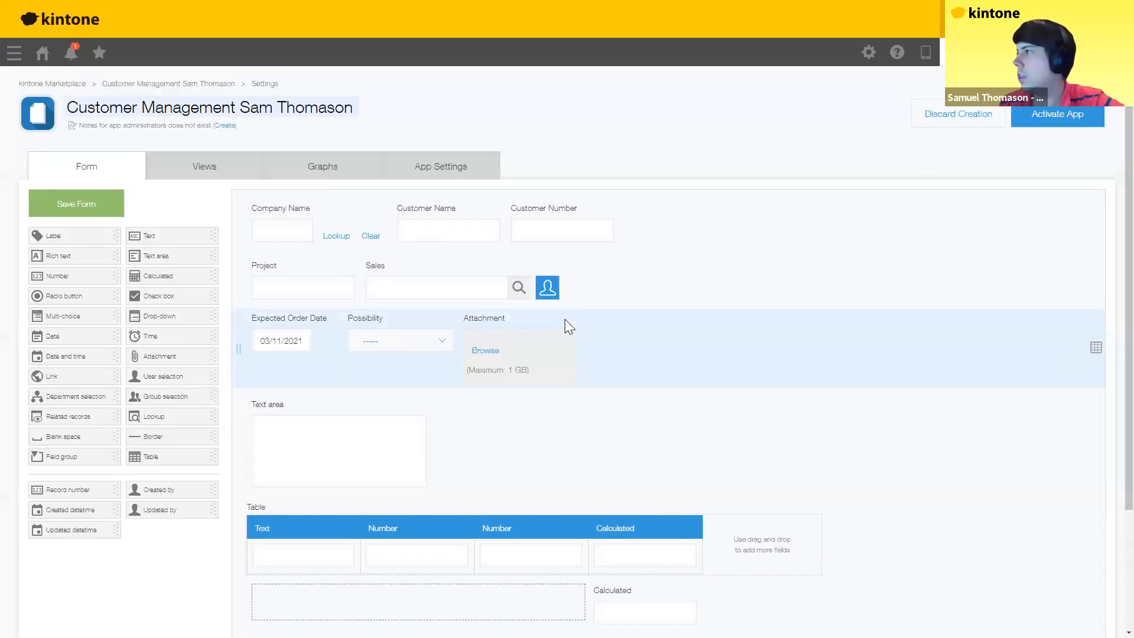
click(568, 318)
click(554, 337)
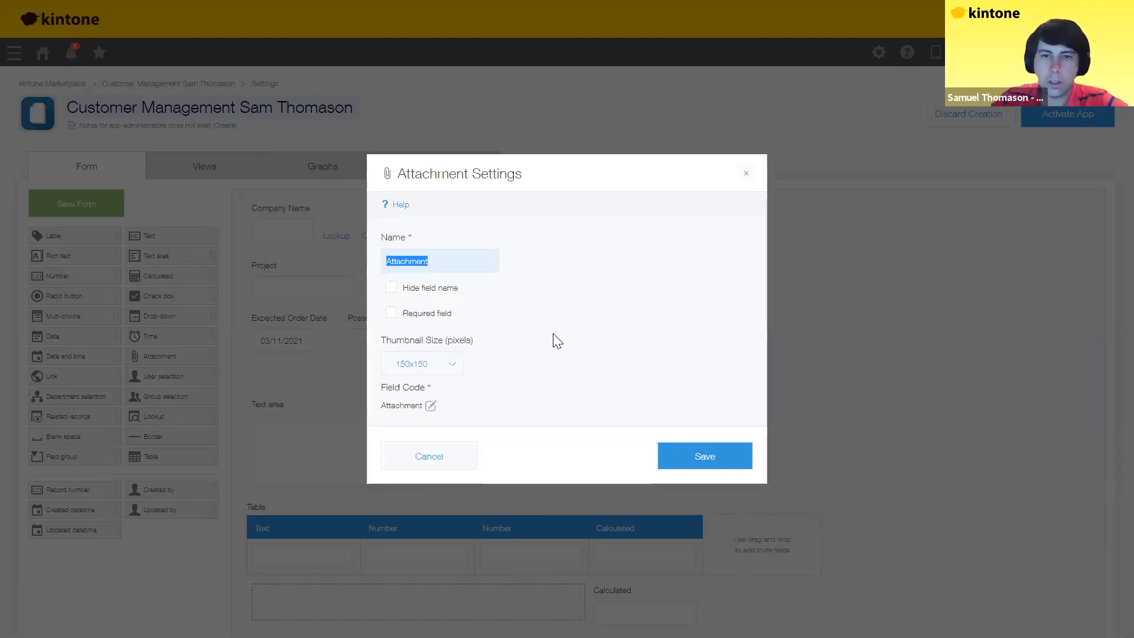
text(Material)
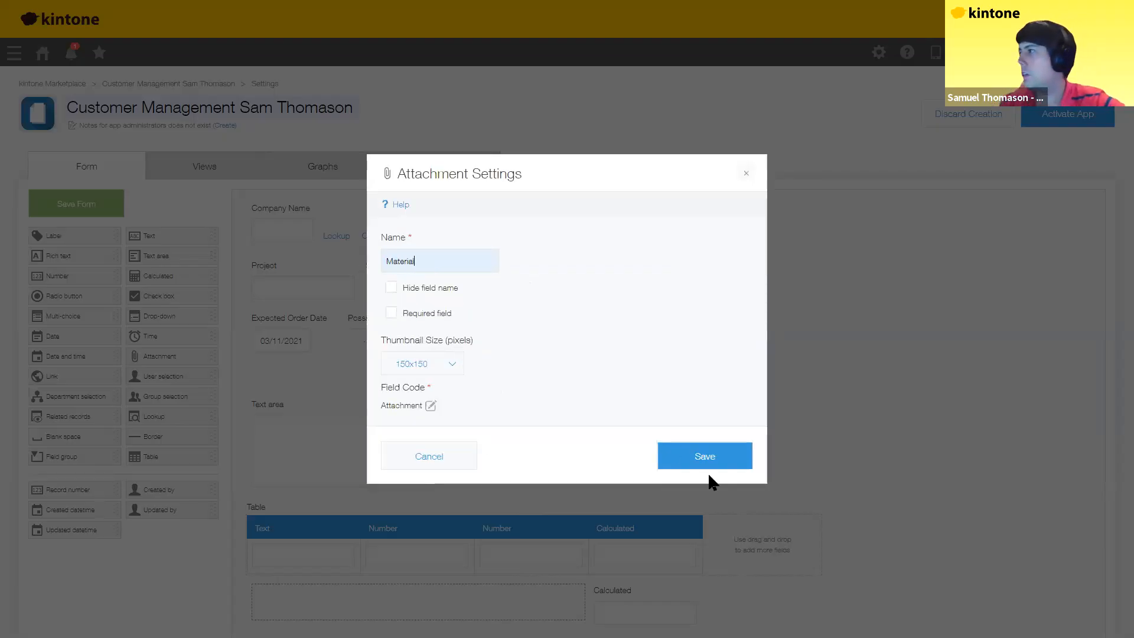
click(696, 467)
click(424, 403)
click(404, 424)
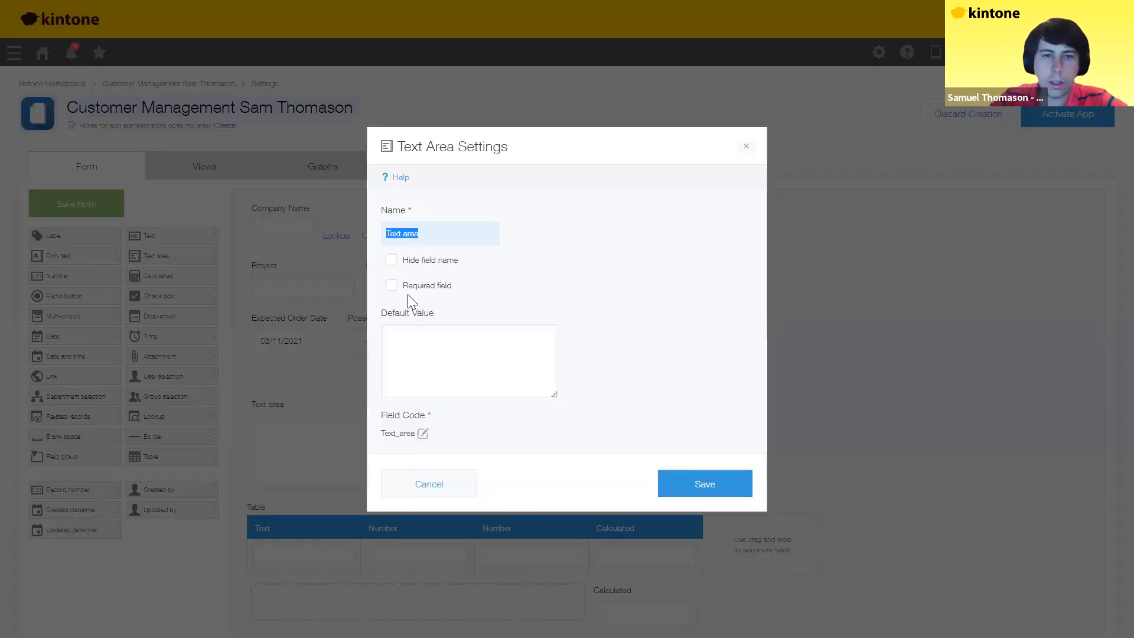
text(Memo)
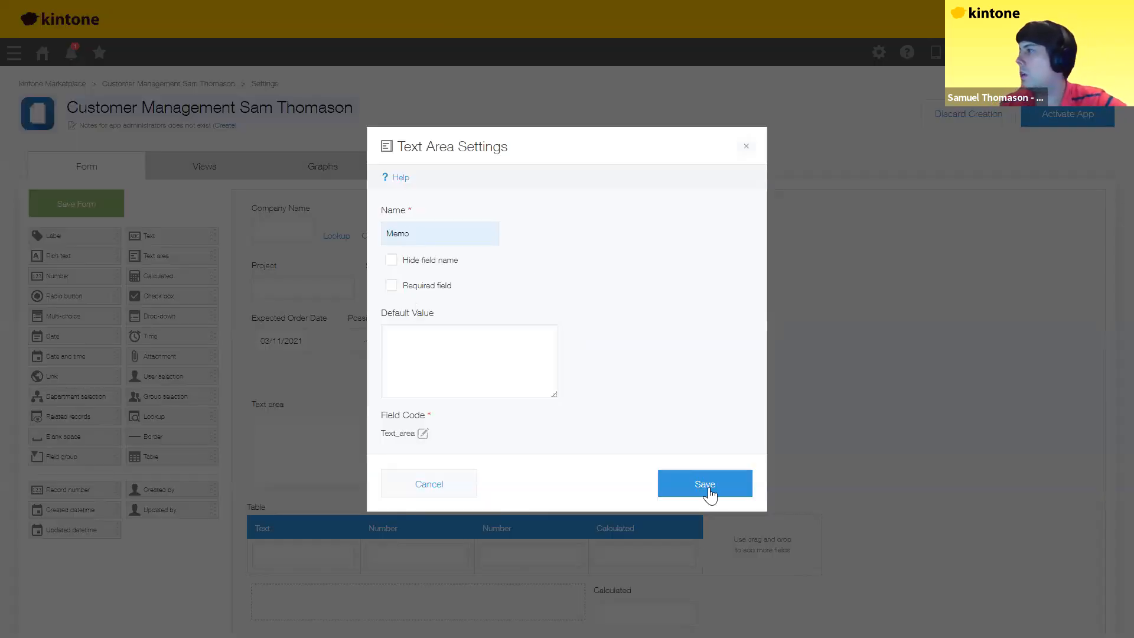
click(706, 488)
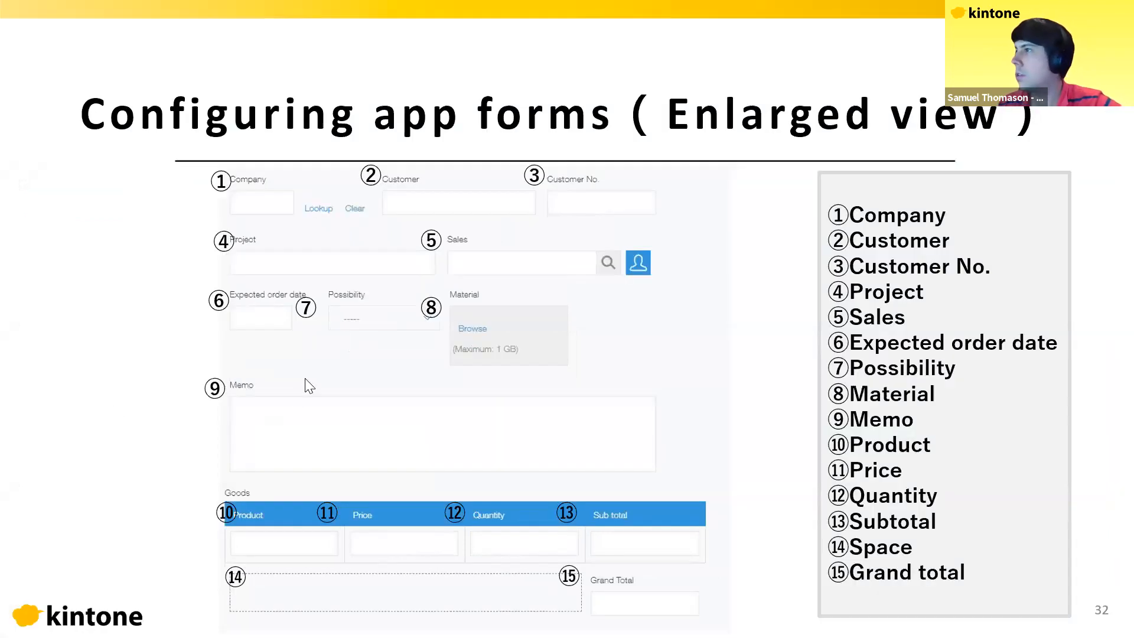
Step: Show slide 33 'Data lookup', then return to the kintone form editor
click(169, 421)
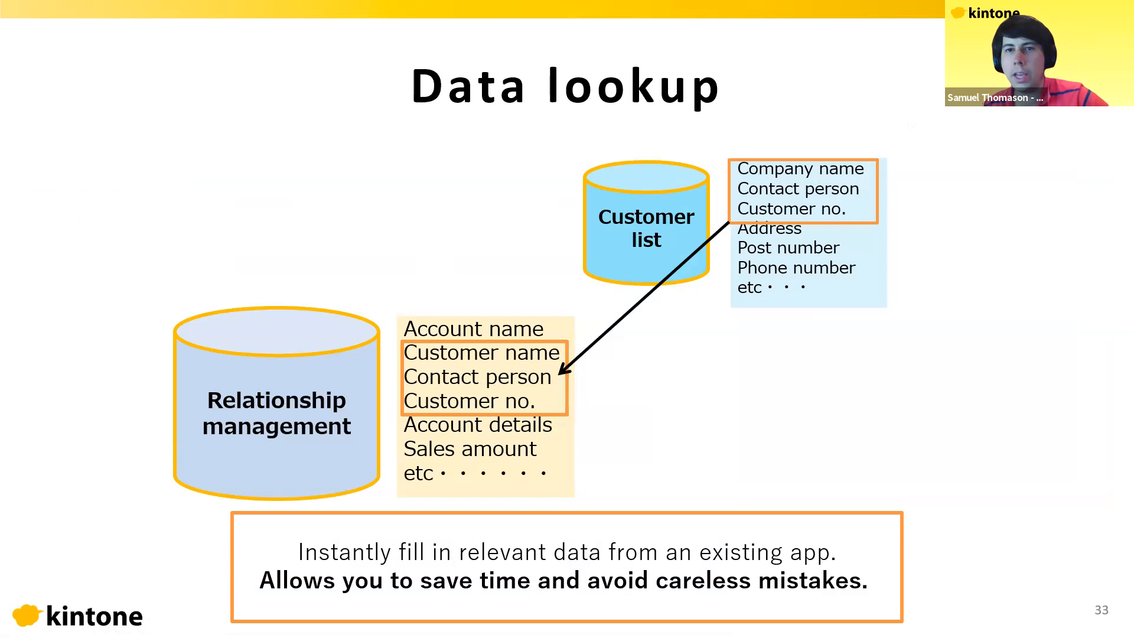
key(alt+Tab)
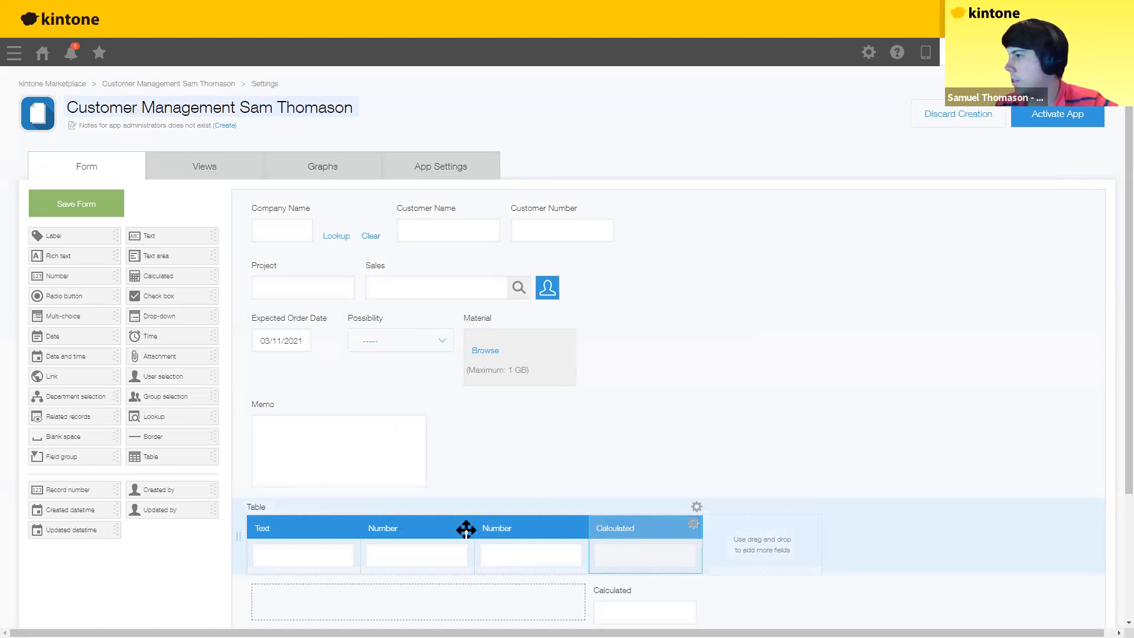
Step: Name the table's Text and Number columns Product, Quantity and Price
click(351, 526)
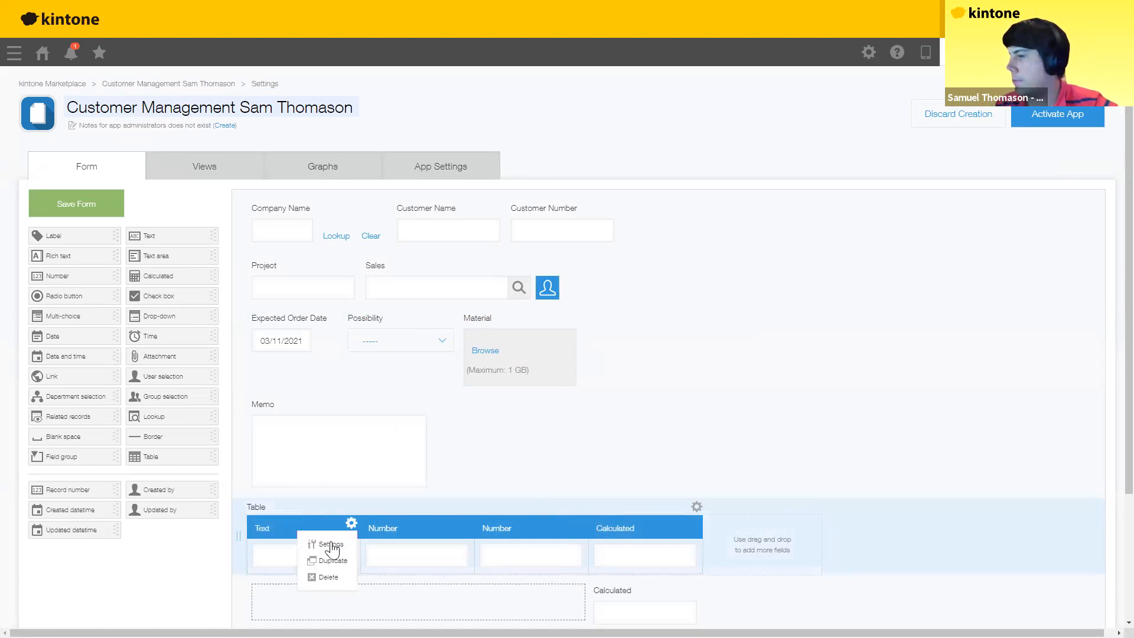
click(330, 543)
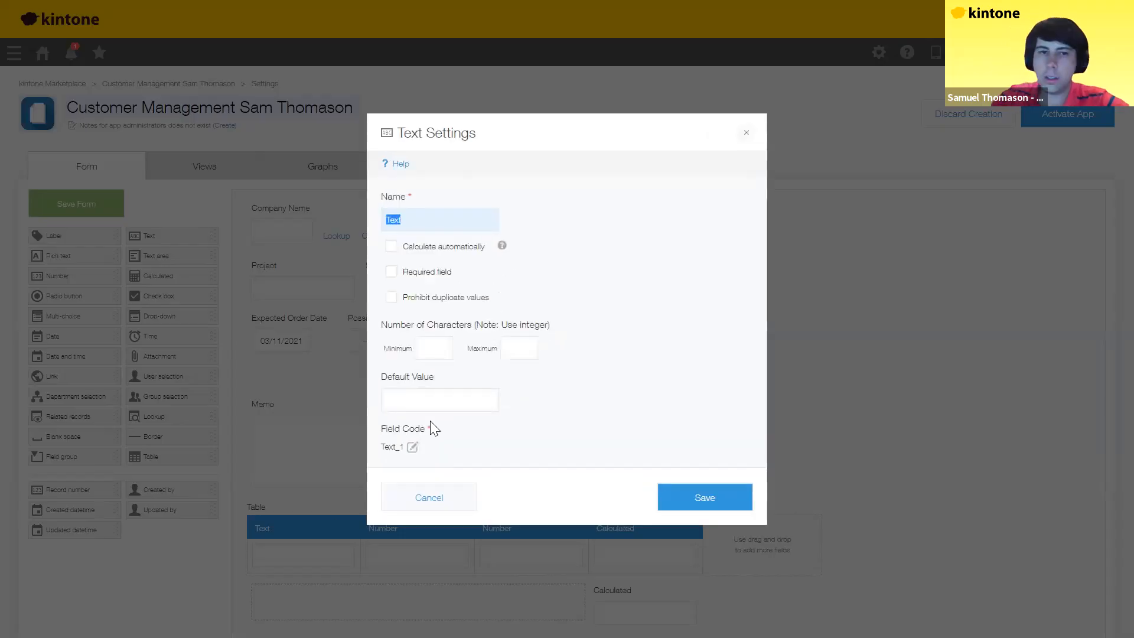
text(Product)
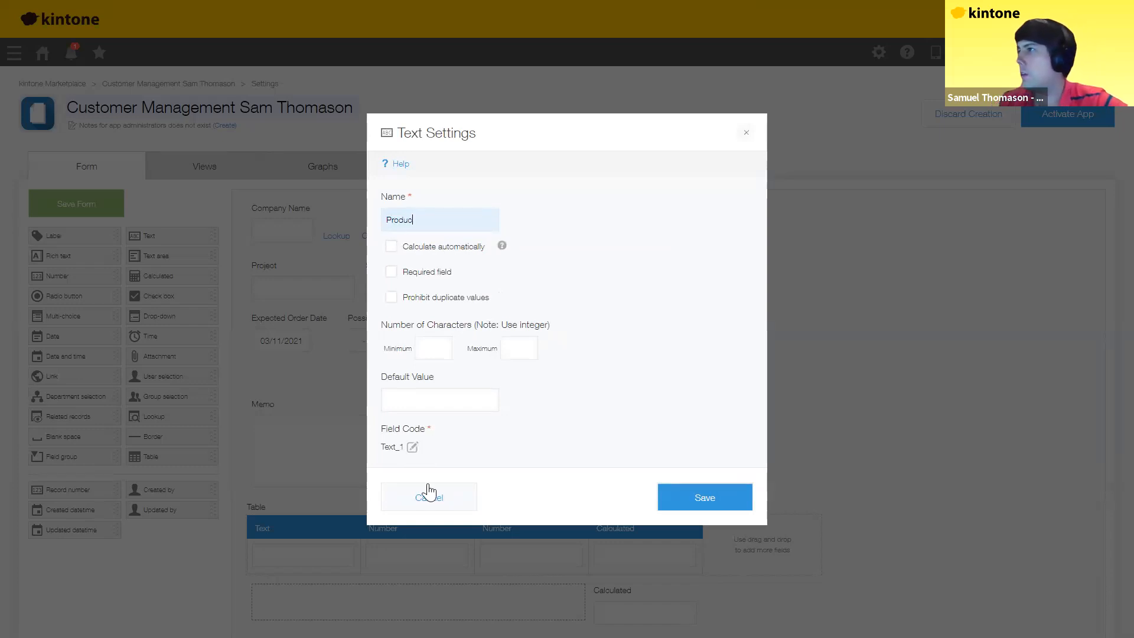
click(705, 497)
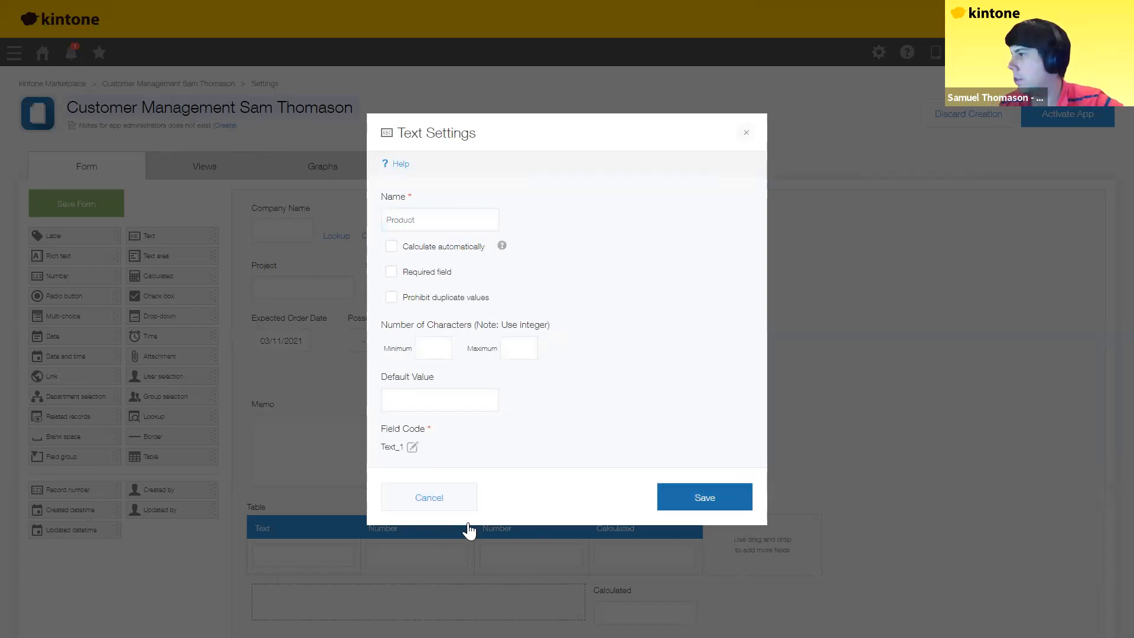
click(465, 524)
click(440, 543)
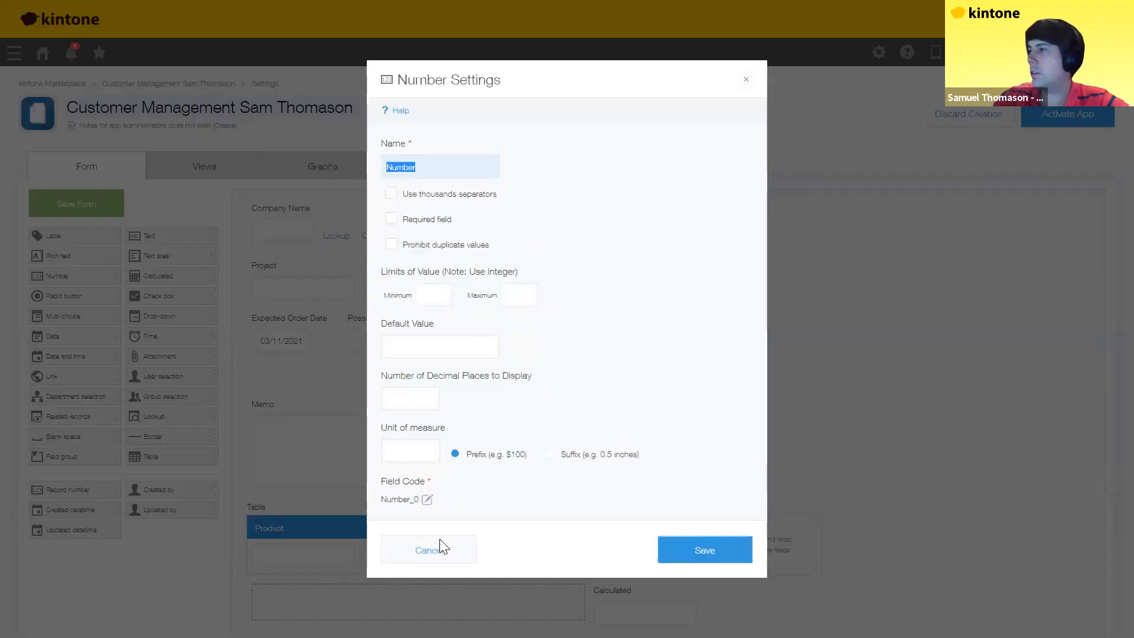
text(Quantity)
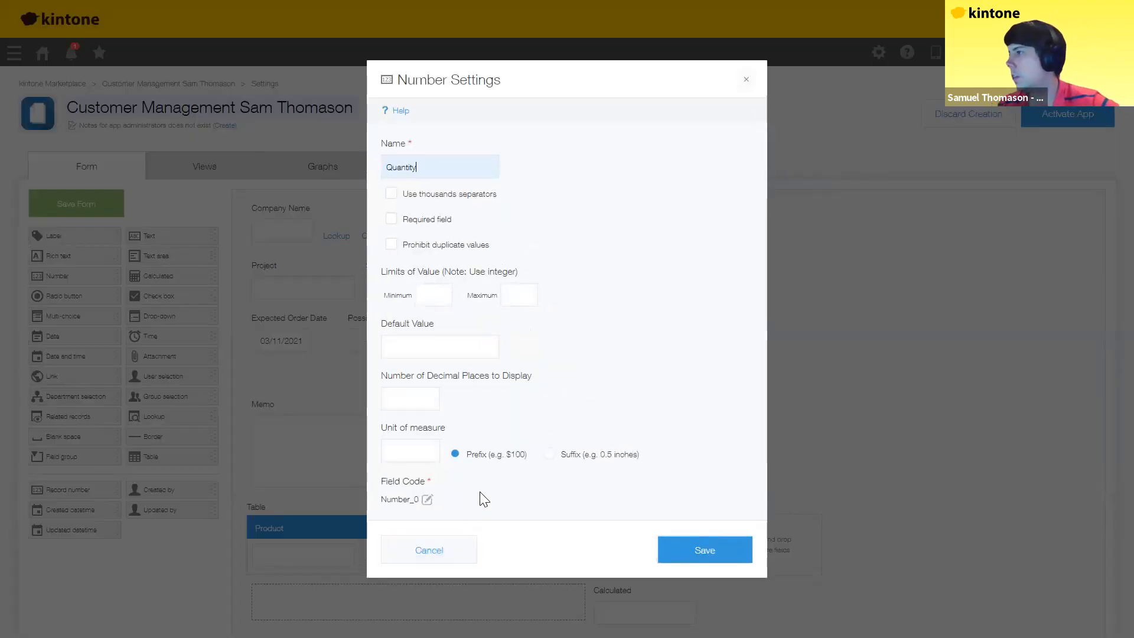
click(705, 550)
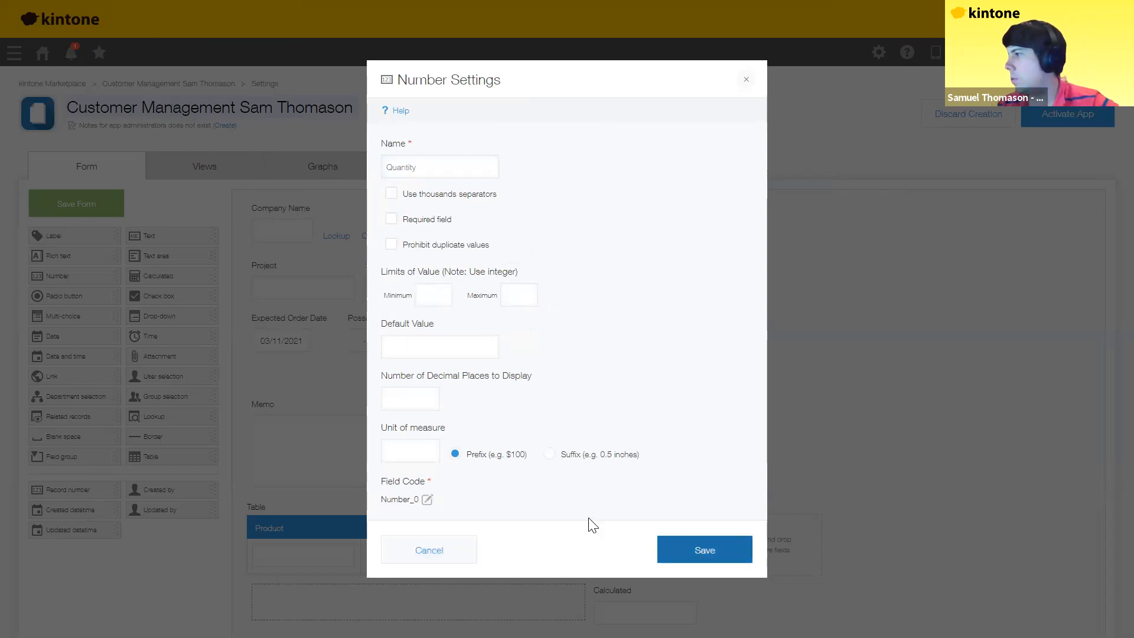
click(579, 524)
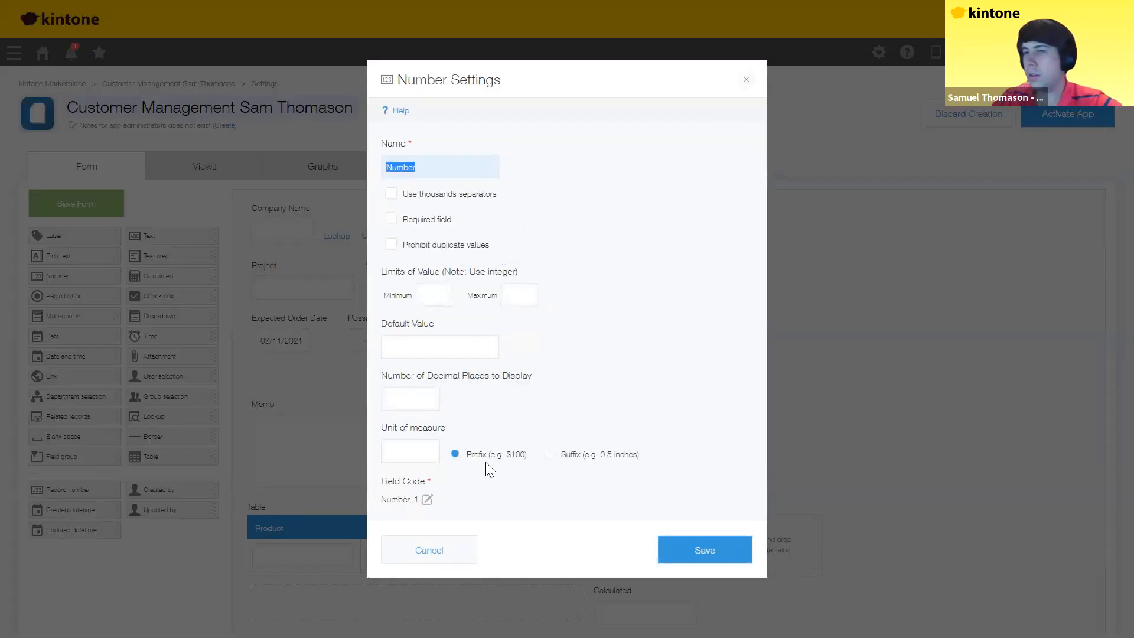
text(Price)
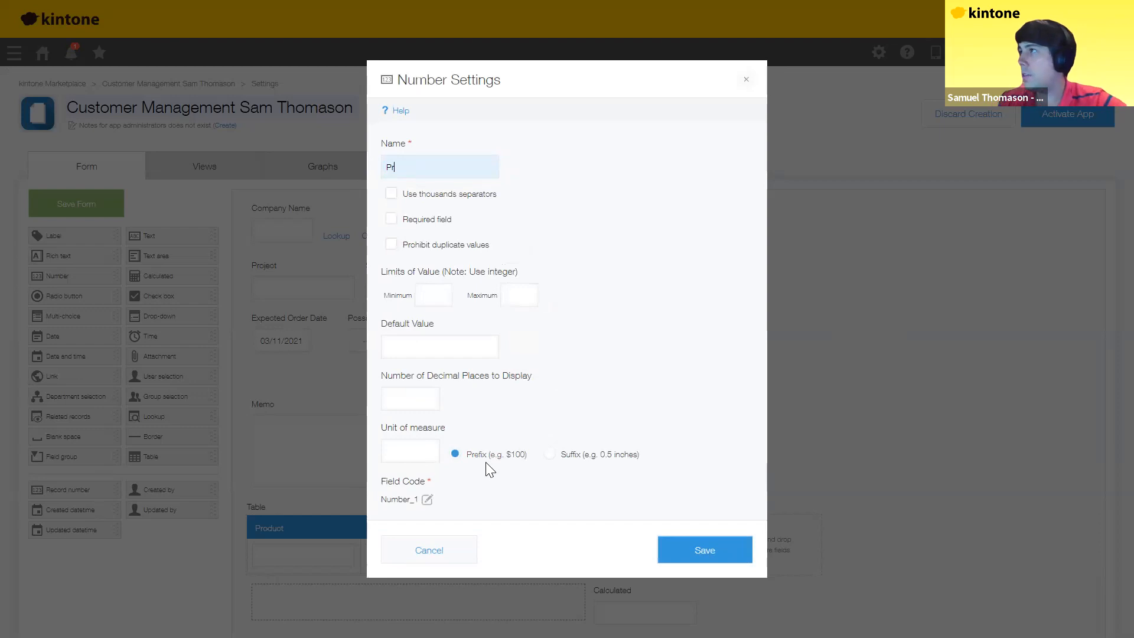
click(698, 555)
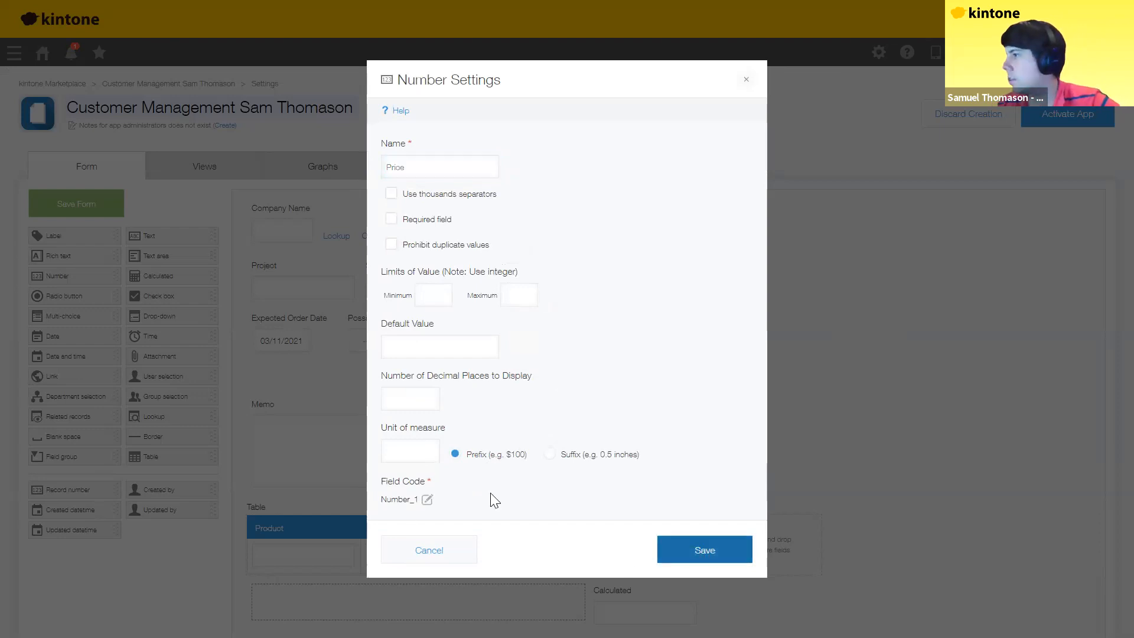
Step: Name the table's Calculated column Sub Total and the other Calculated field Grand Total
click(694, 526)
click(673, 547)
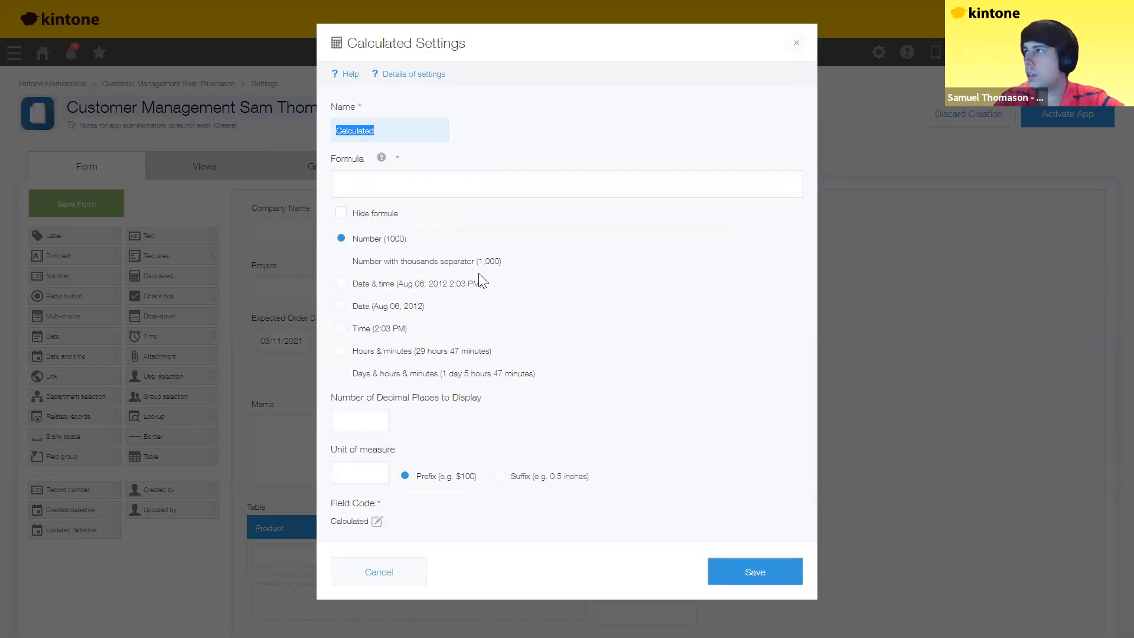
text(Sub Total)
click(758, 577)
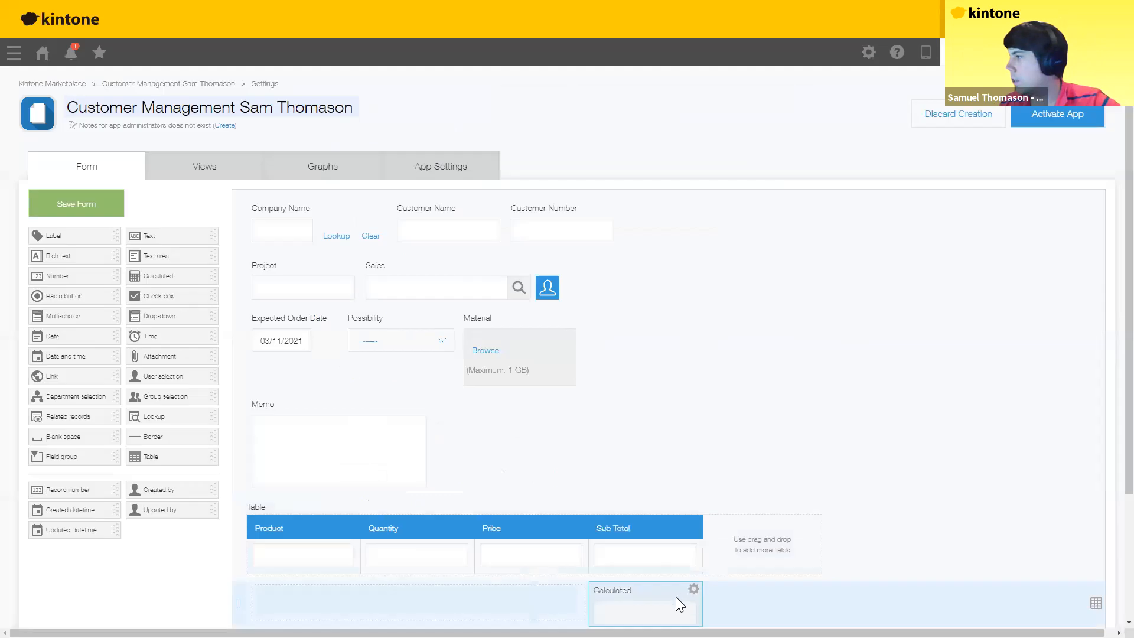
click(695, 589)
click(672, 610)
text(Grand T)
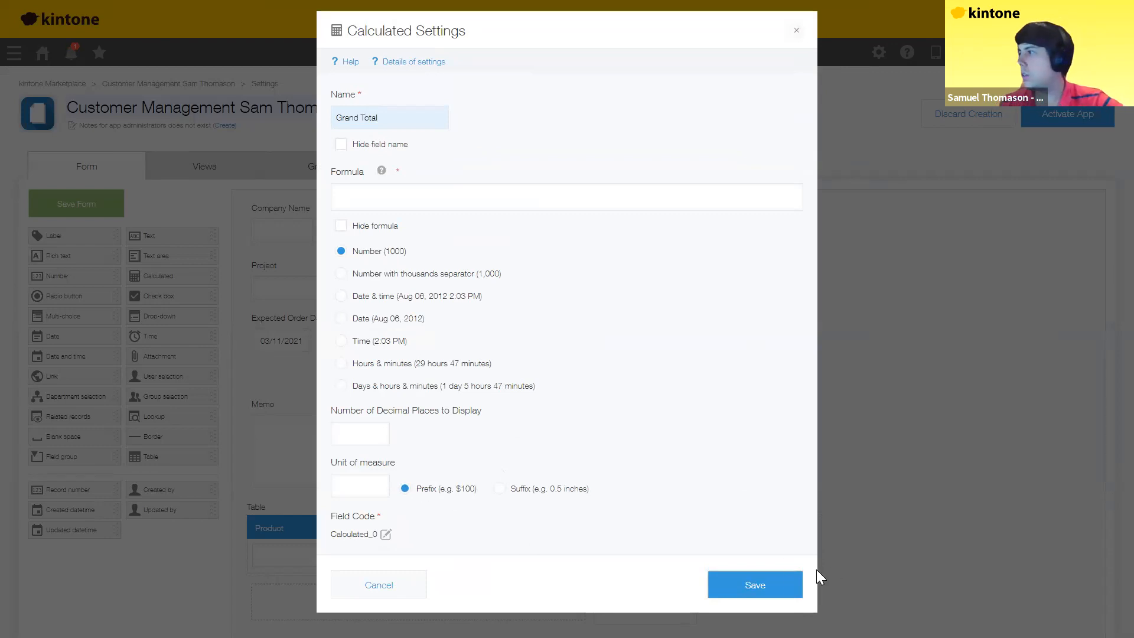
click(762, 591)
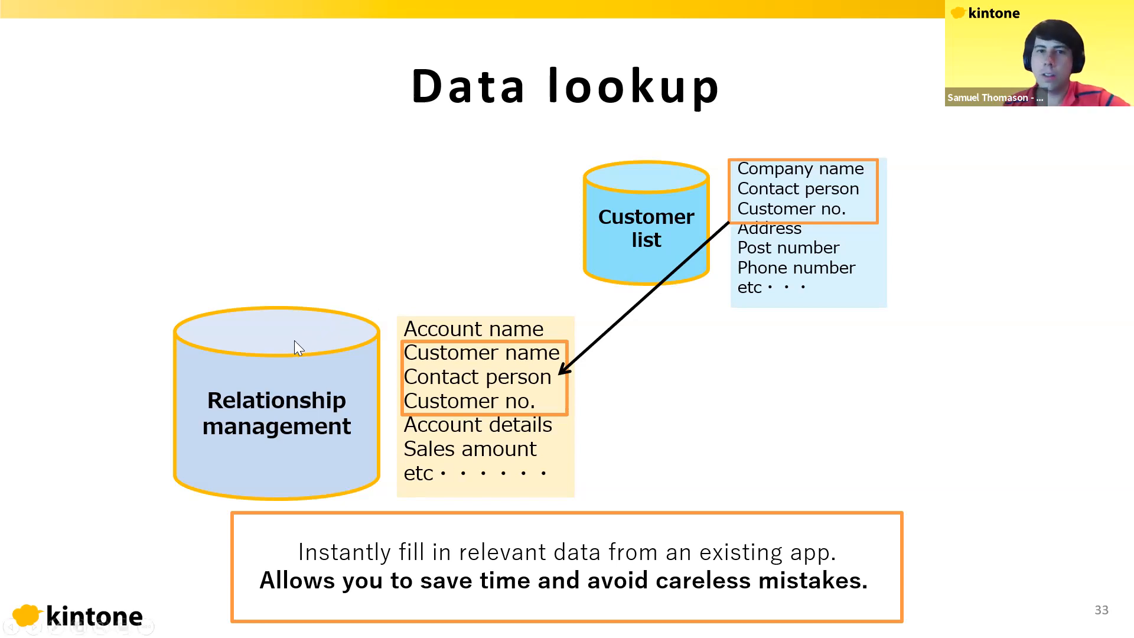
Step: Return from the Data lookup slide to the kintone form settings page
key(alt+Tab)
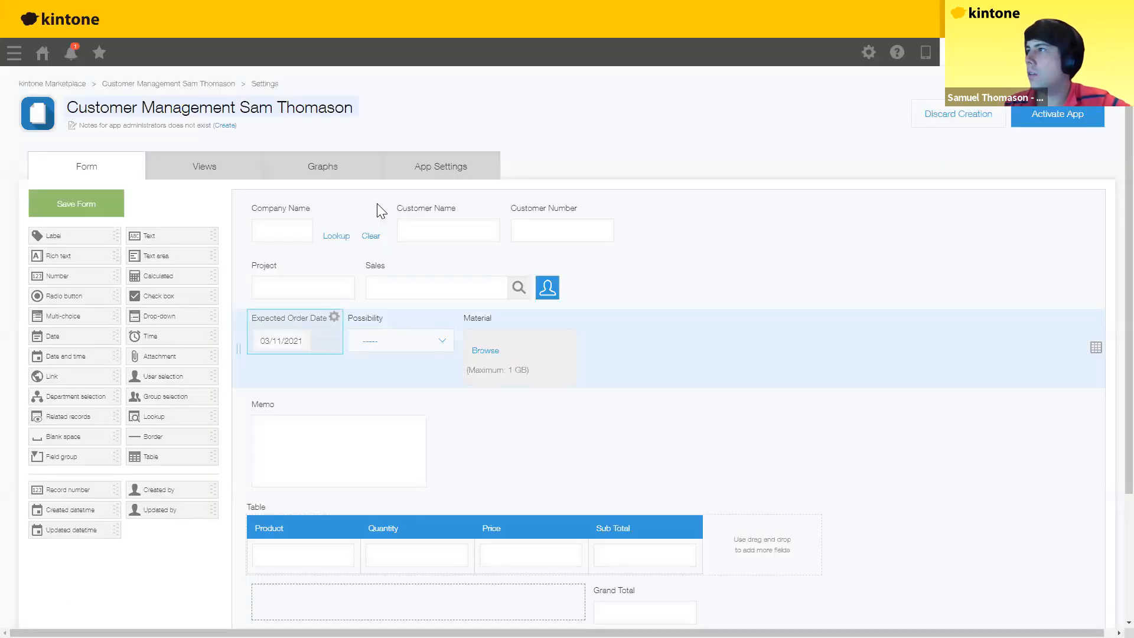
Step: Point the Company Name lookup at the user's Customer List app, keyed on Company Name
click(383, 207)
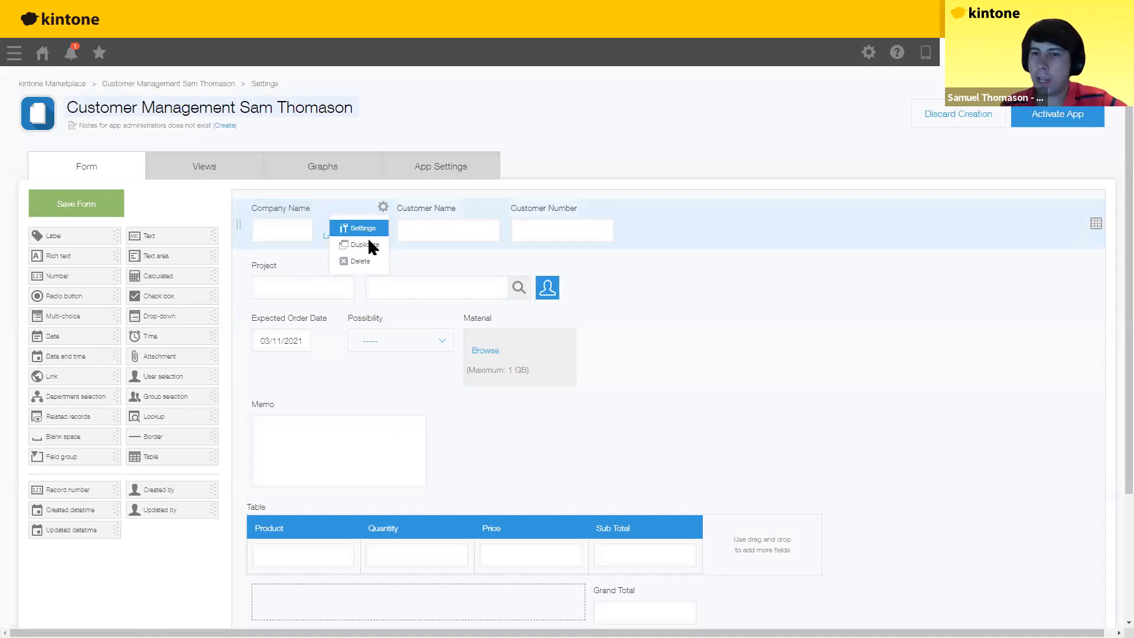
click(367, 227)
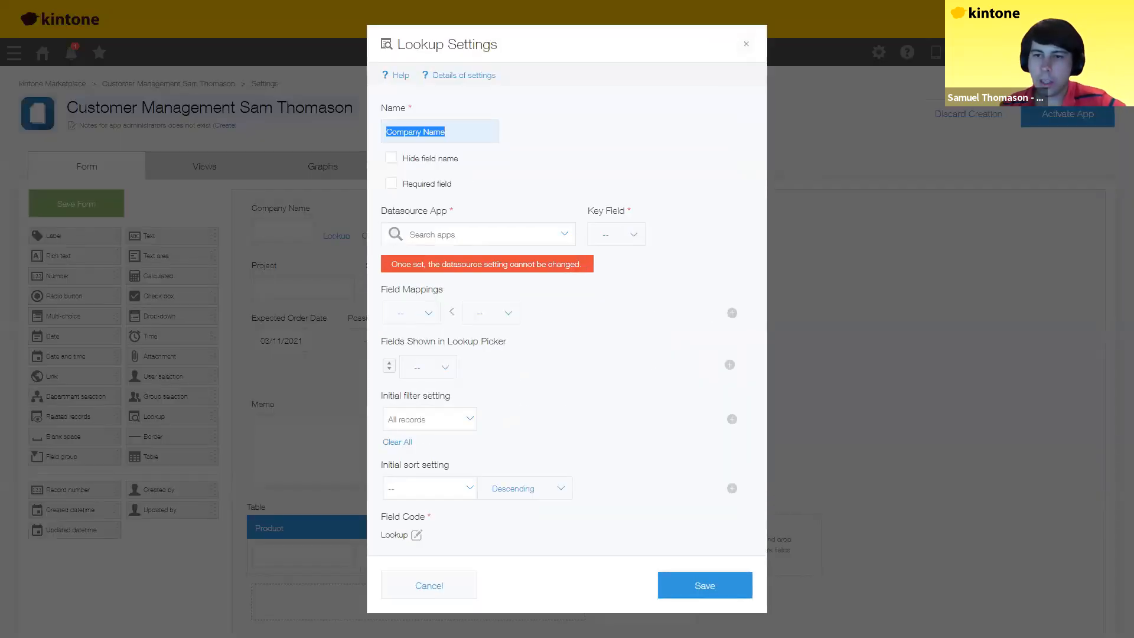
click(484, 236)
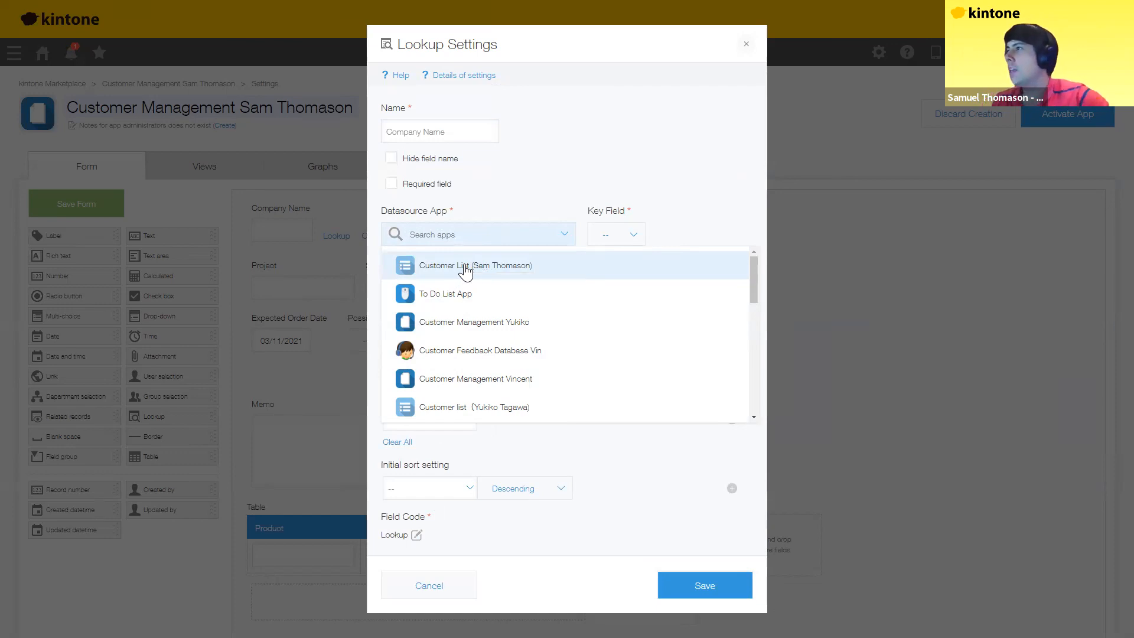
text(Sam)
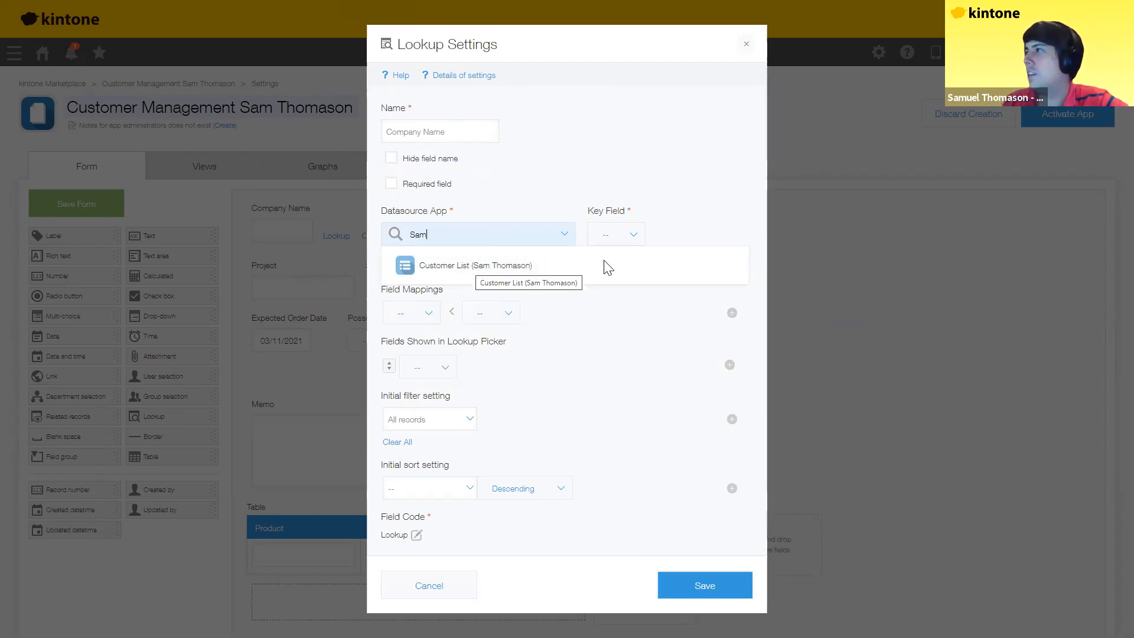
click(583, 279)
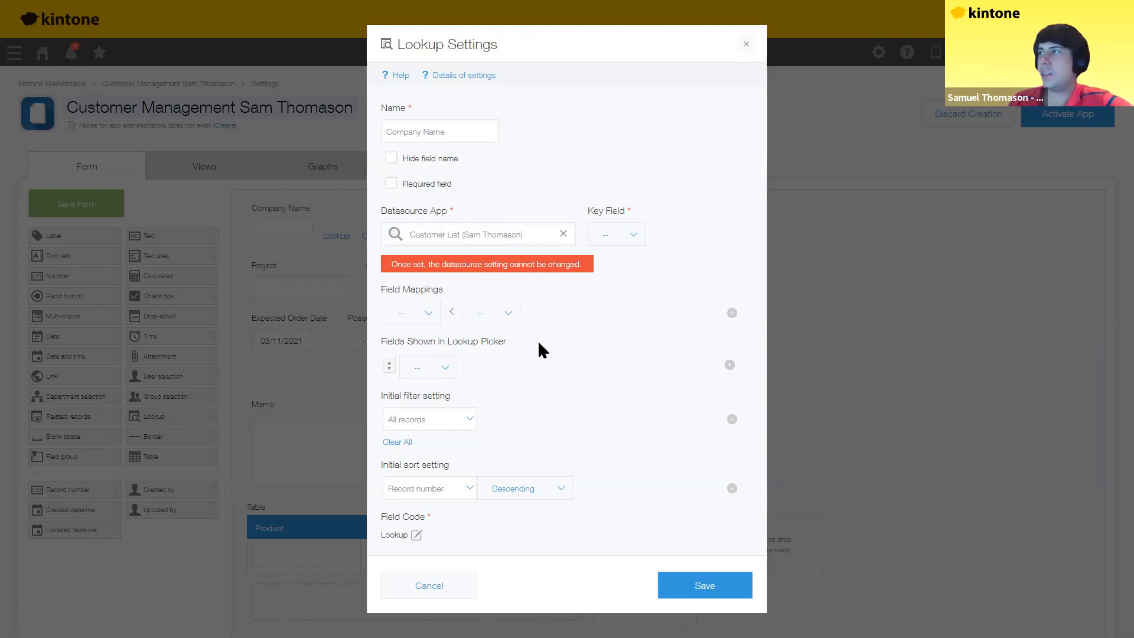
click(638, 264)
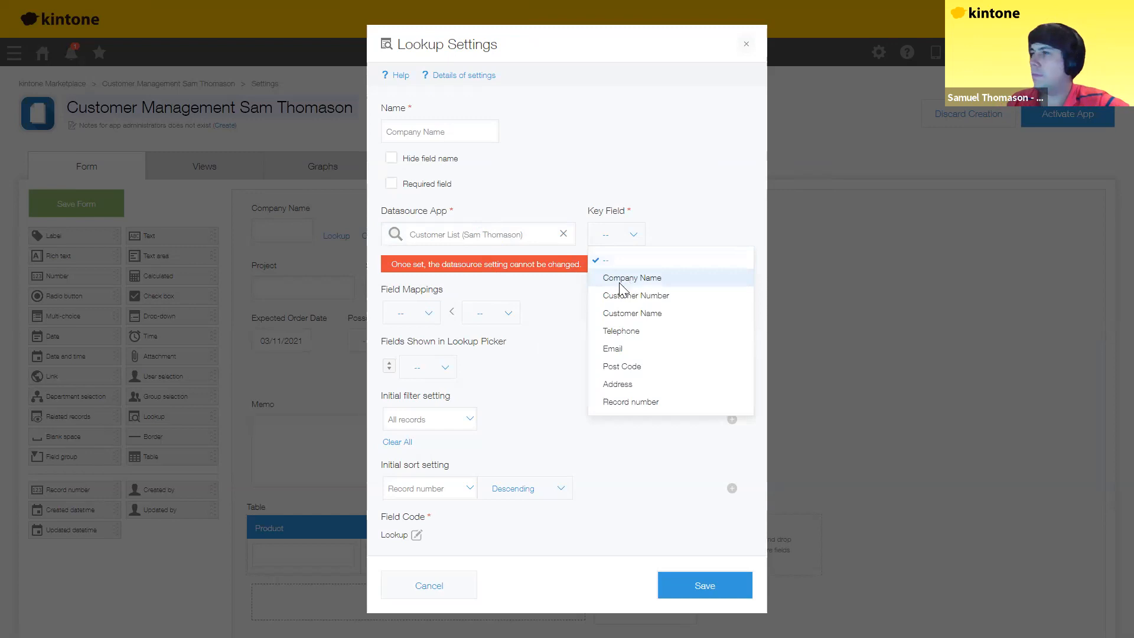
click(621, 282)
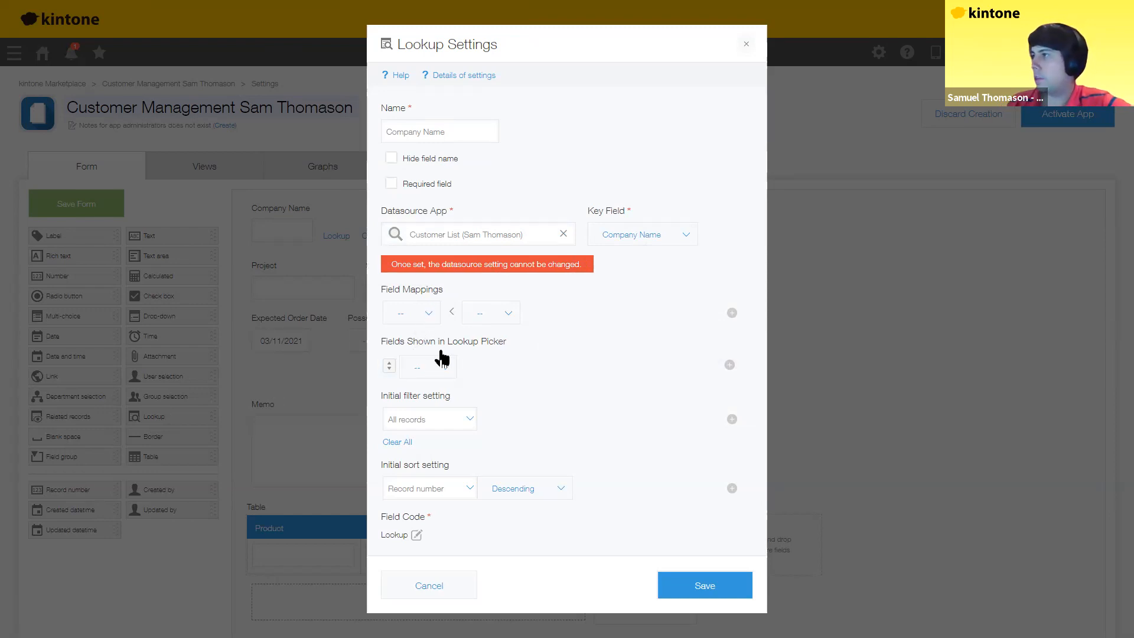
Step: Map Customer Name and Customer Number from the Customer List app into the form's matching fields
click(428, 313)
click(441, 357)
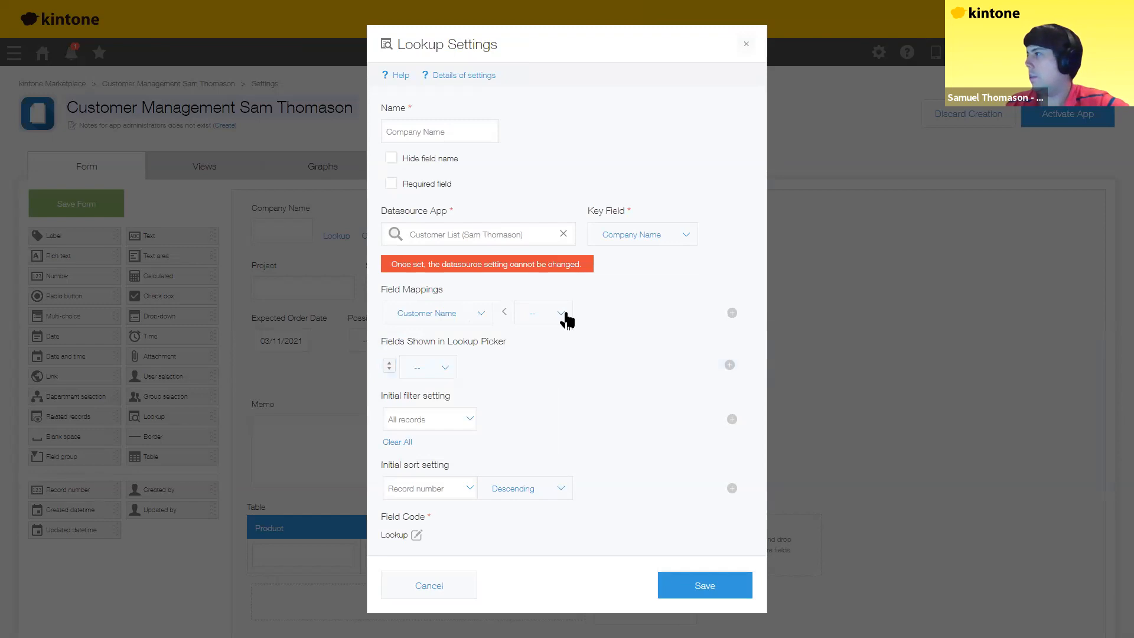
click(562, 314)
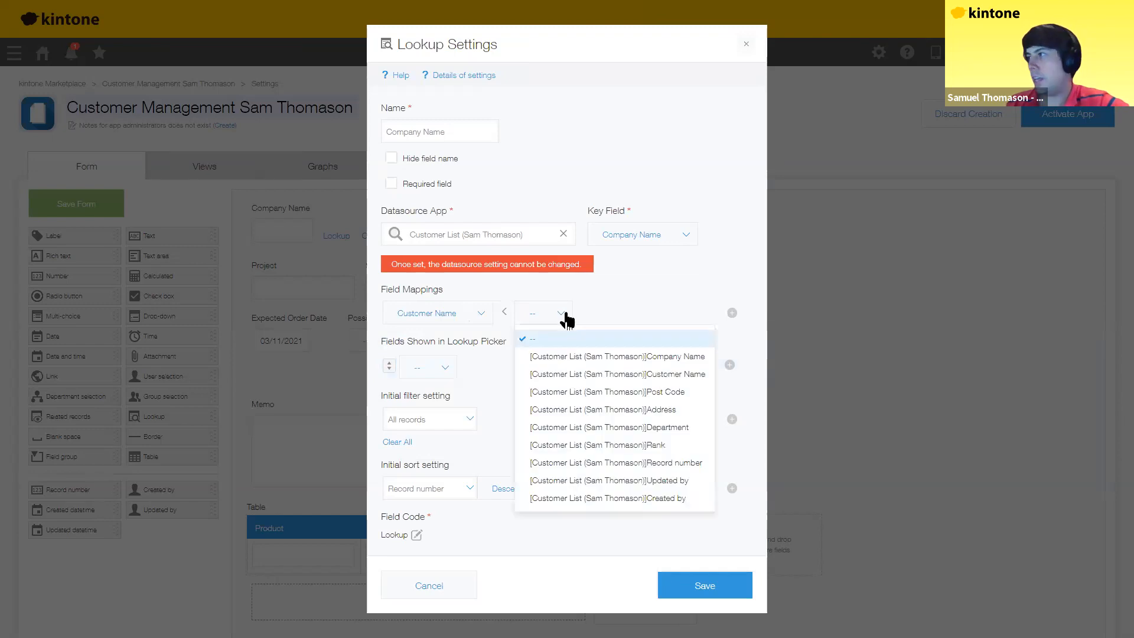
click(672, 376)
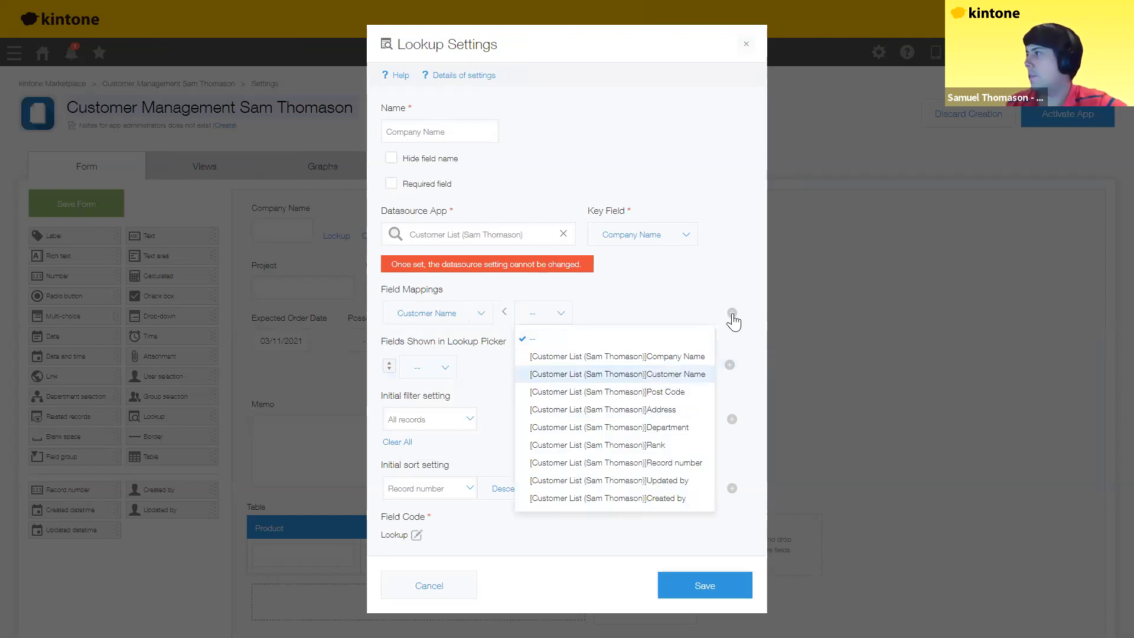
click(732, 314)
click(422, 343)
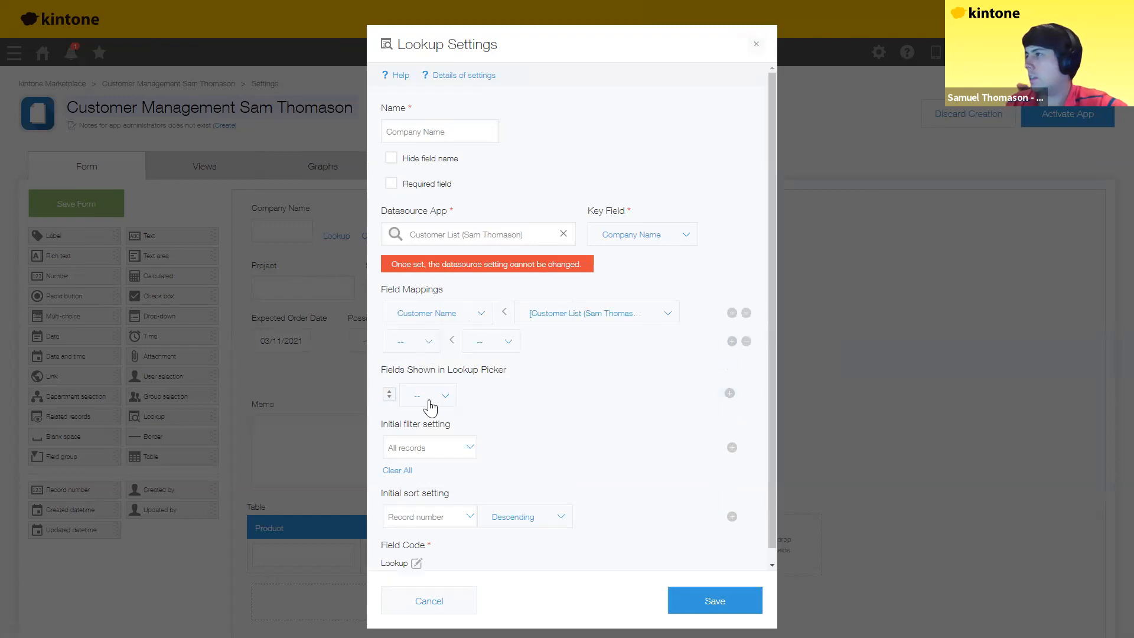
click(430, 407)
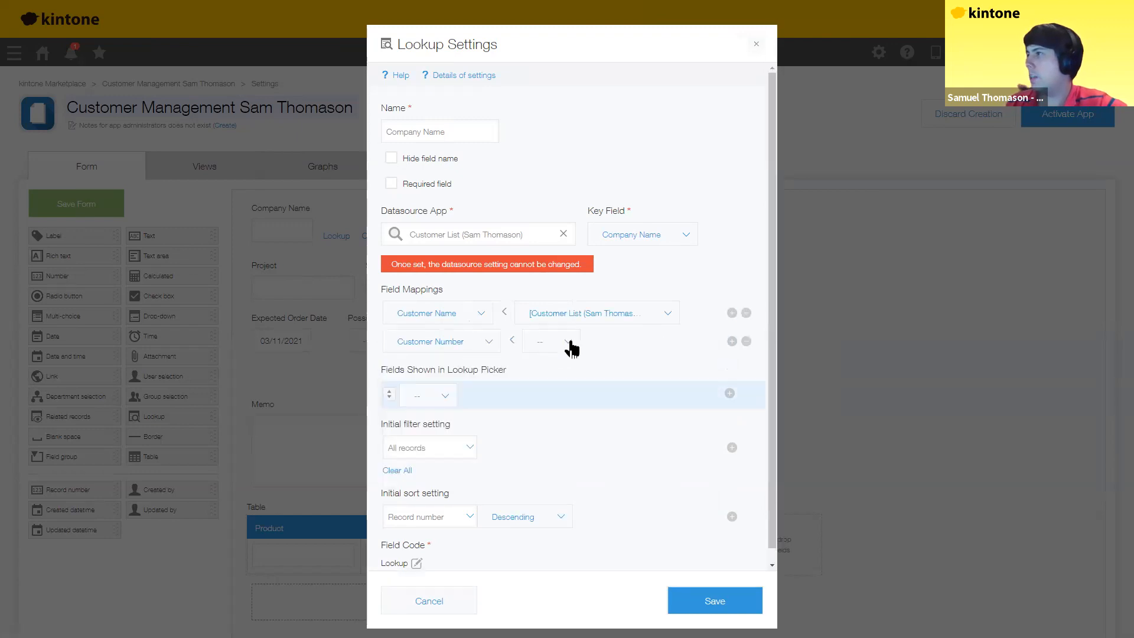
click(568, 343)
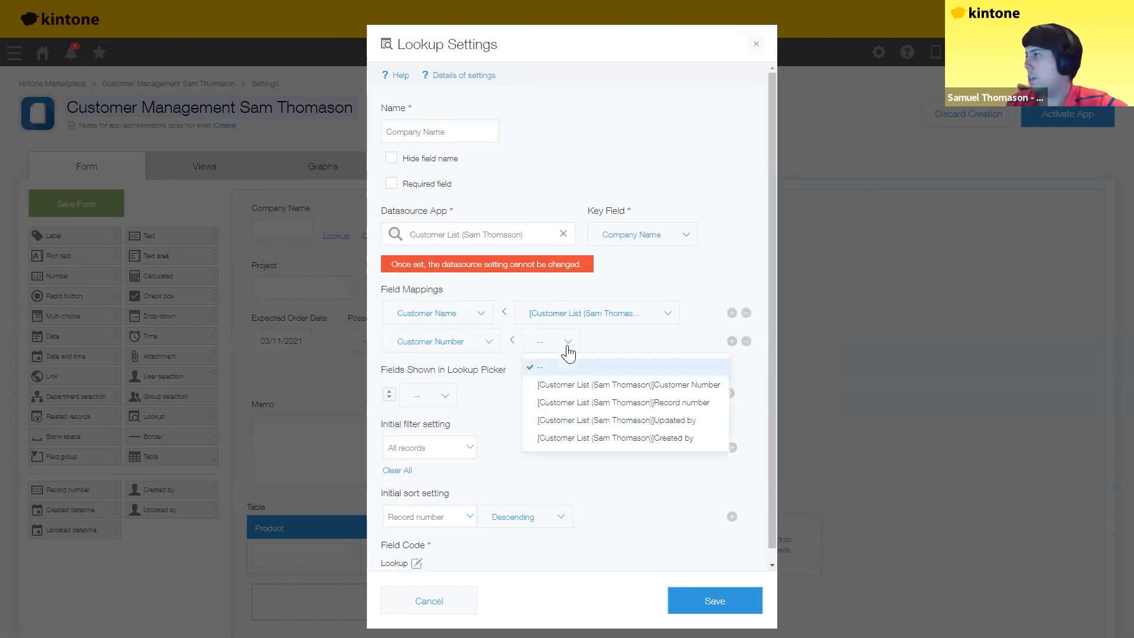
click(601, 385)
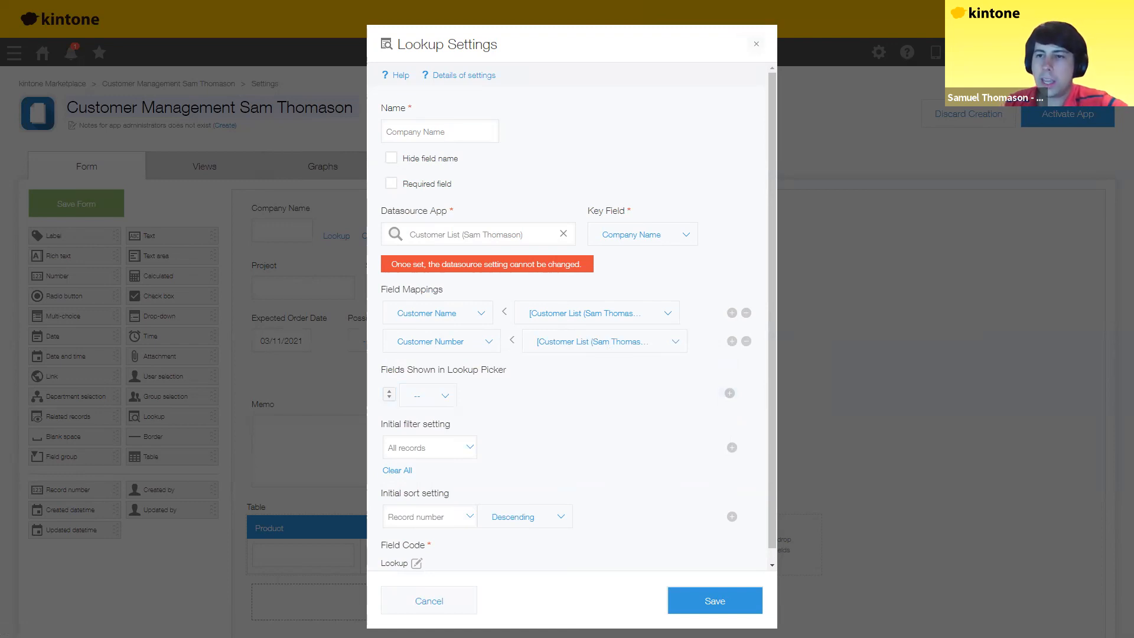
Step: Set the lookup picker to show Company Name, Department, Company Name and Address
click(444, 395)
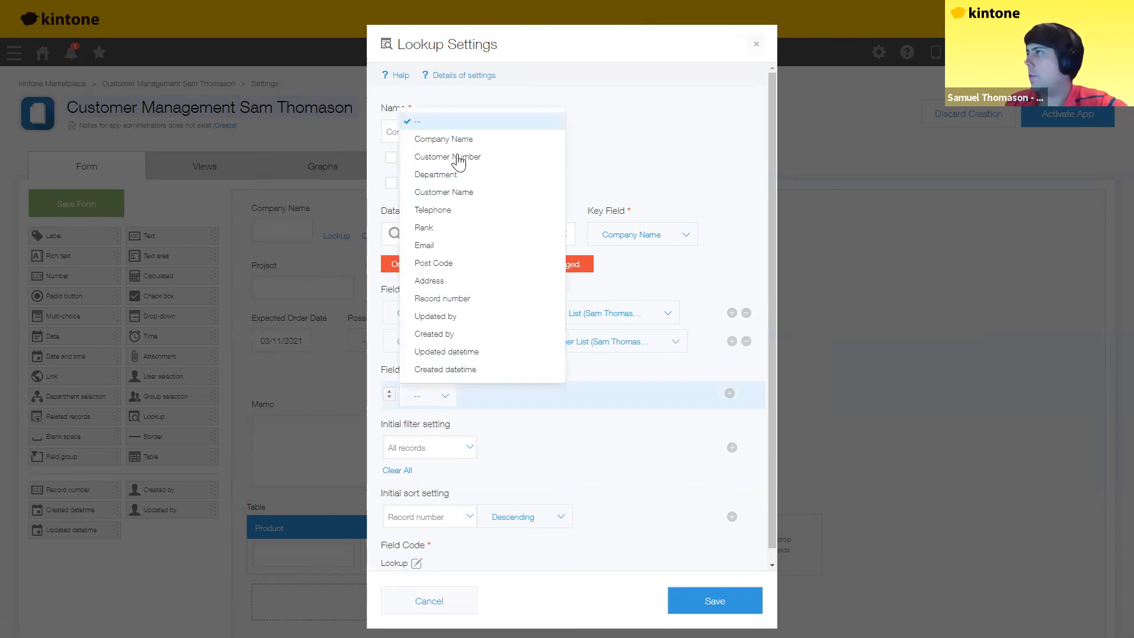
key(Up)
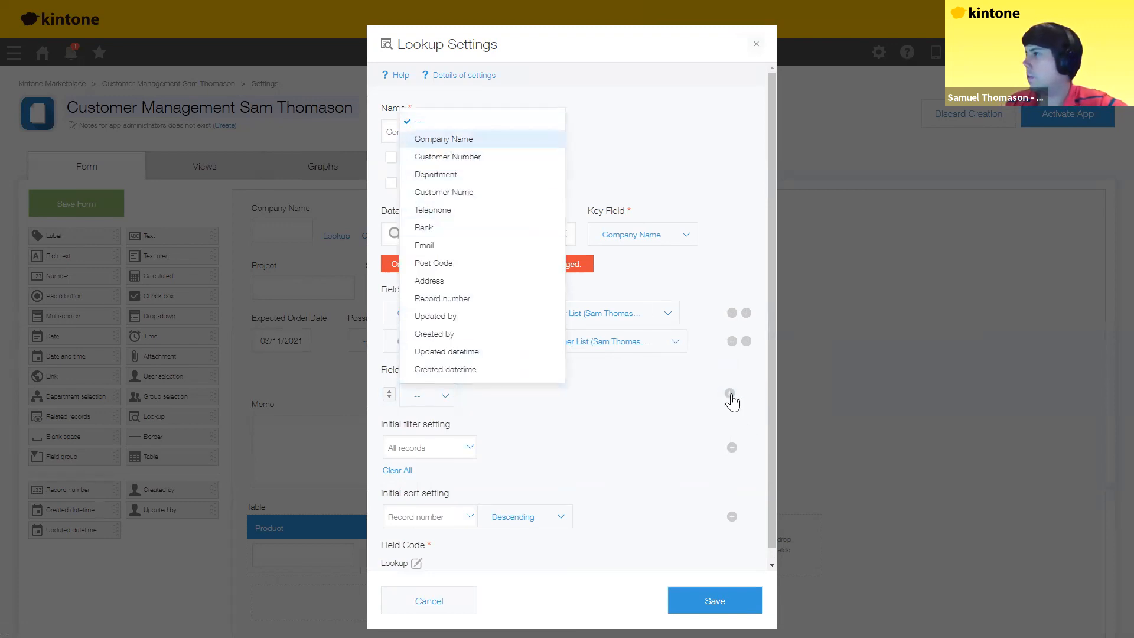
key(Return)
click(730, 394)
click(730, 394)
click(730, 394)
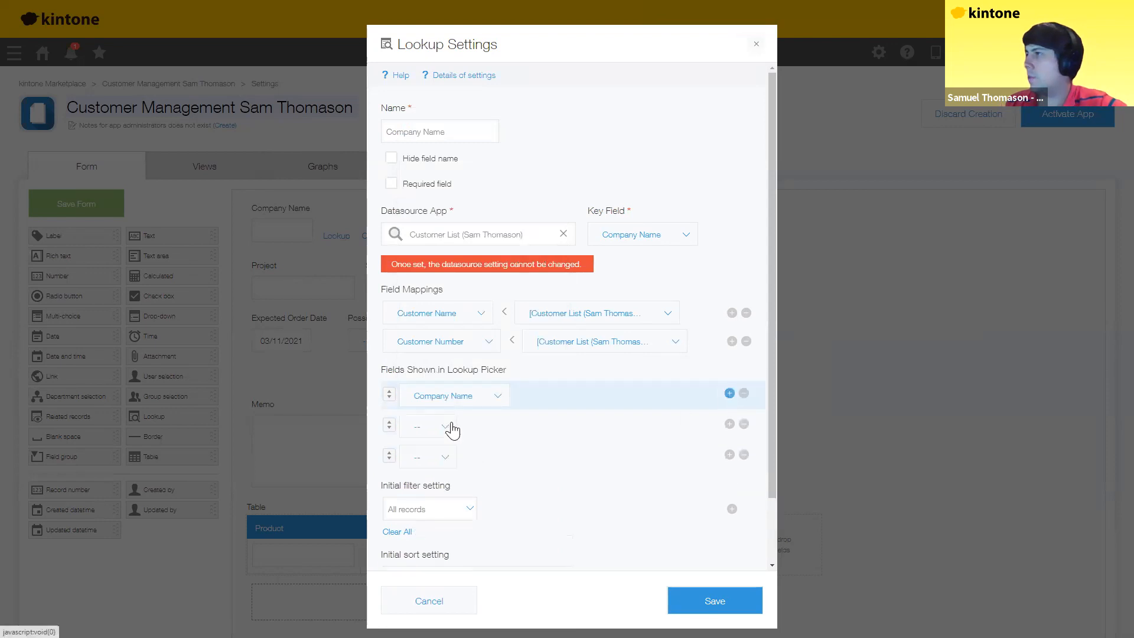
click(453, 431)
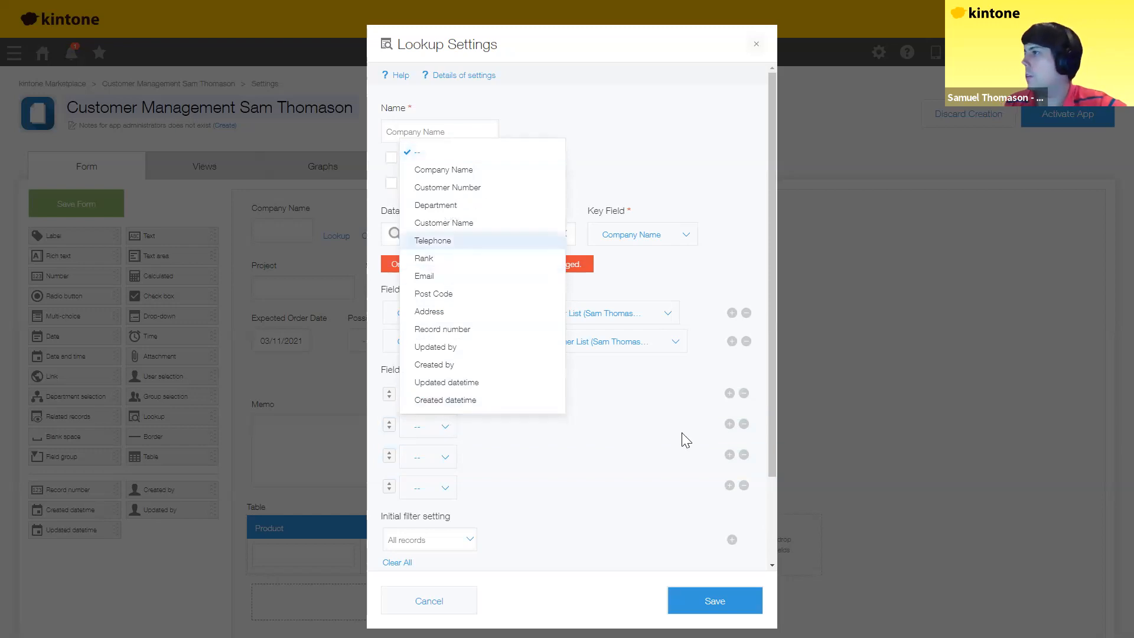
click(436, 205)
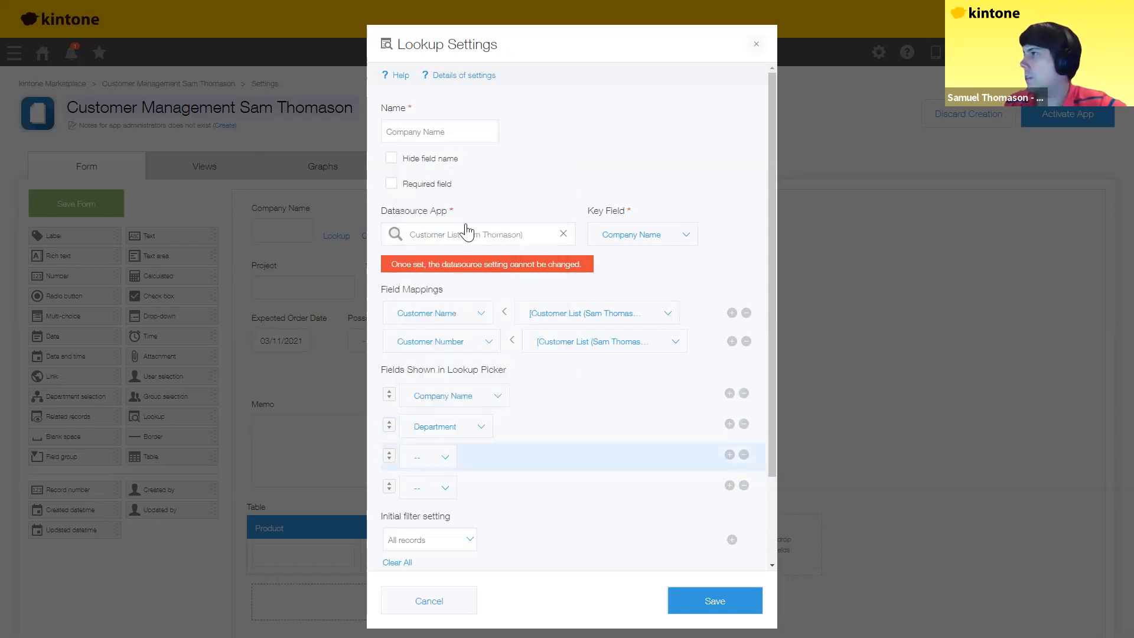
click(442, 456)
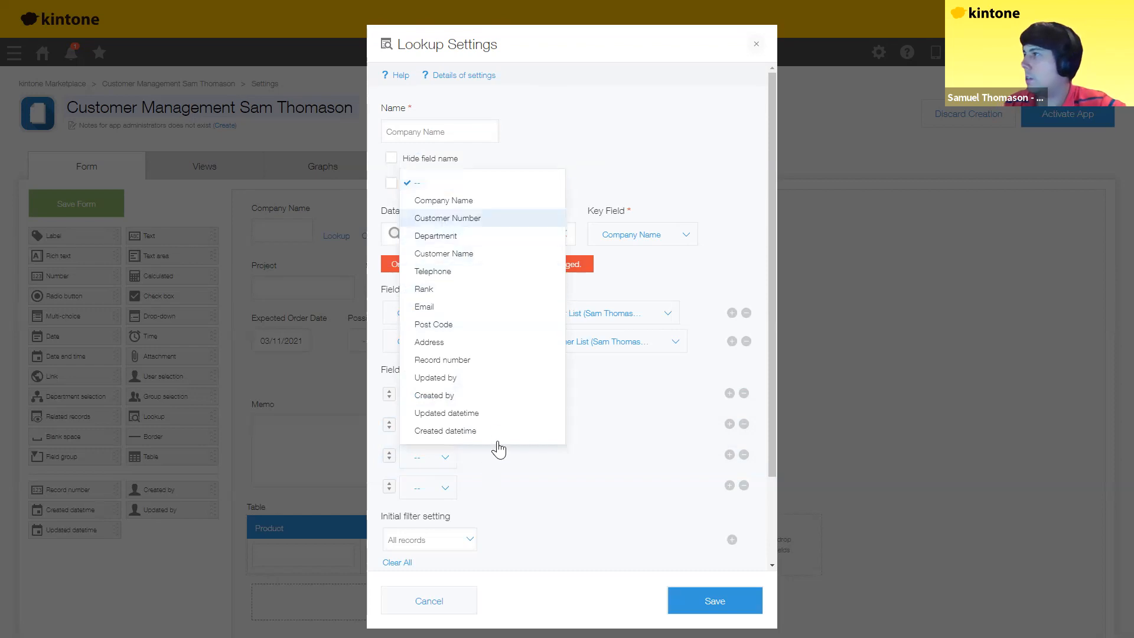
click(464, 219)
click(464, 457)
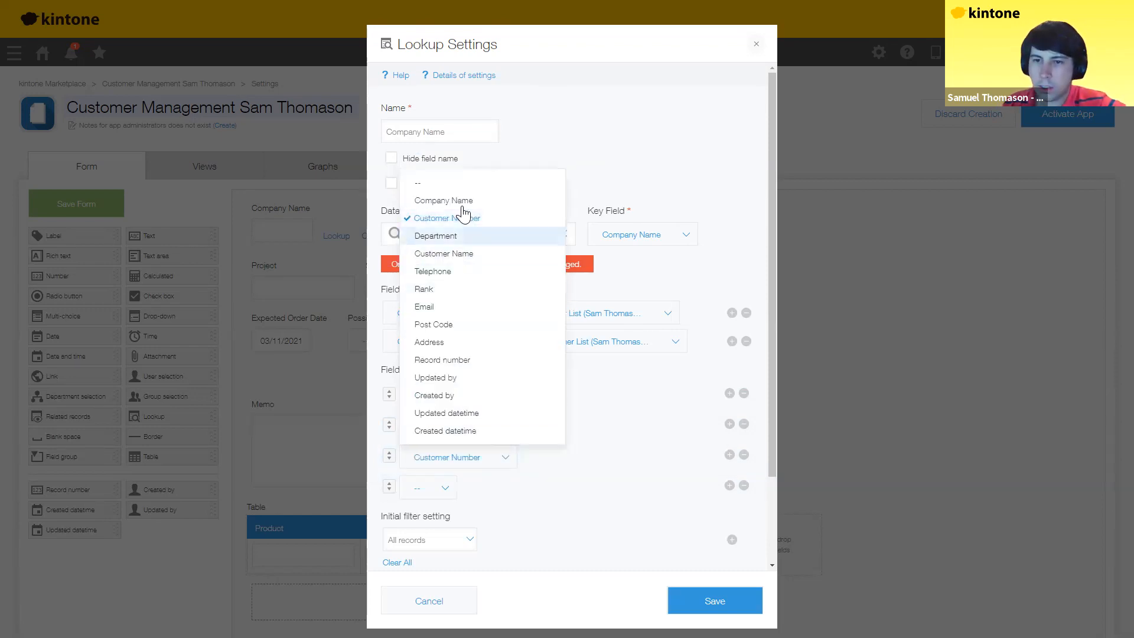
click(462, 202)
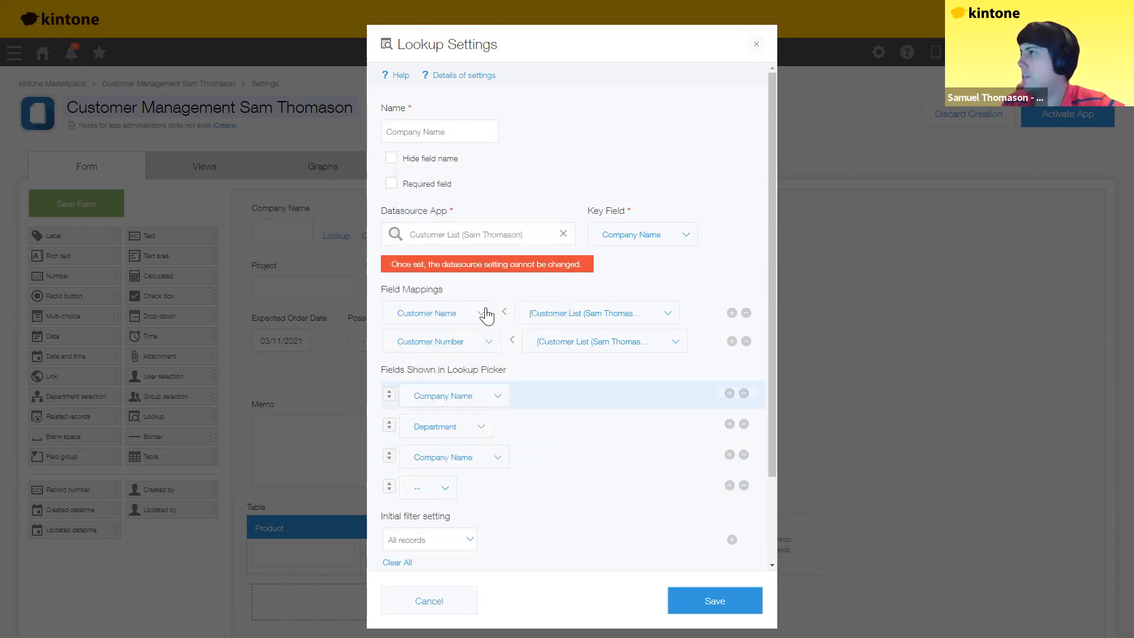
click(447, 493)
click(437, 381)
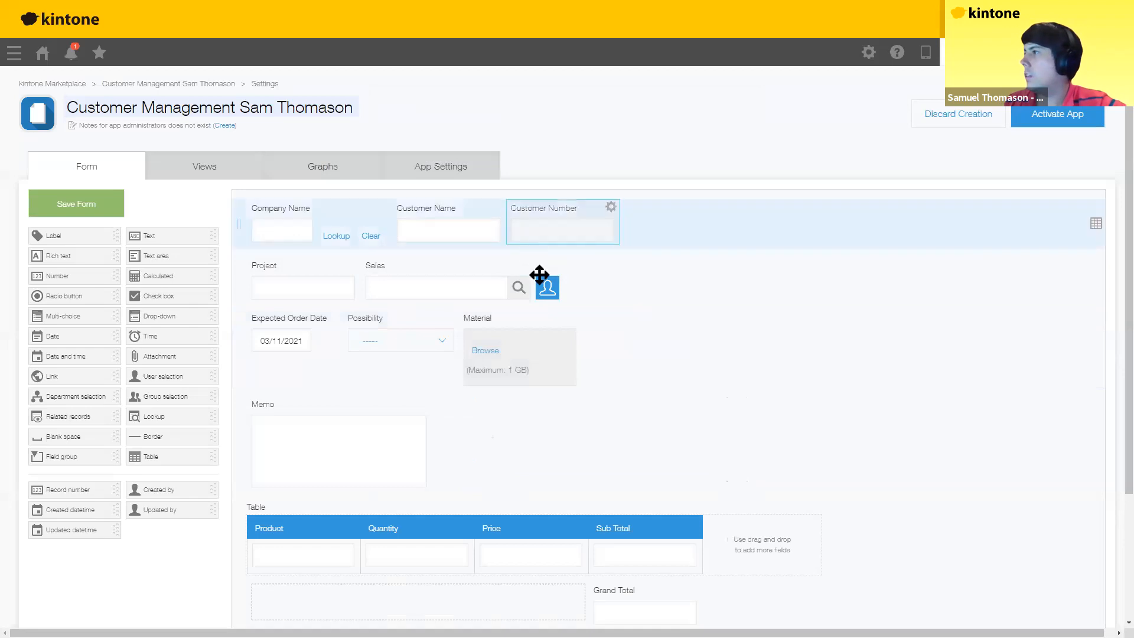
click(555, 266)
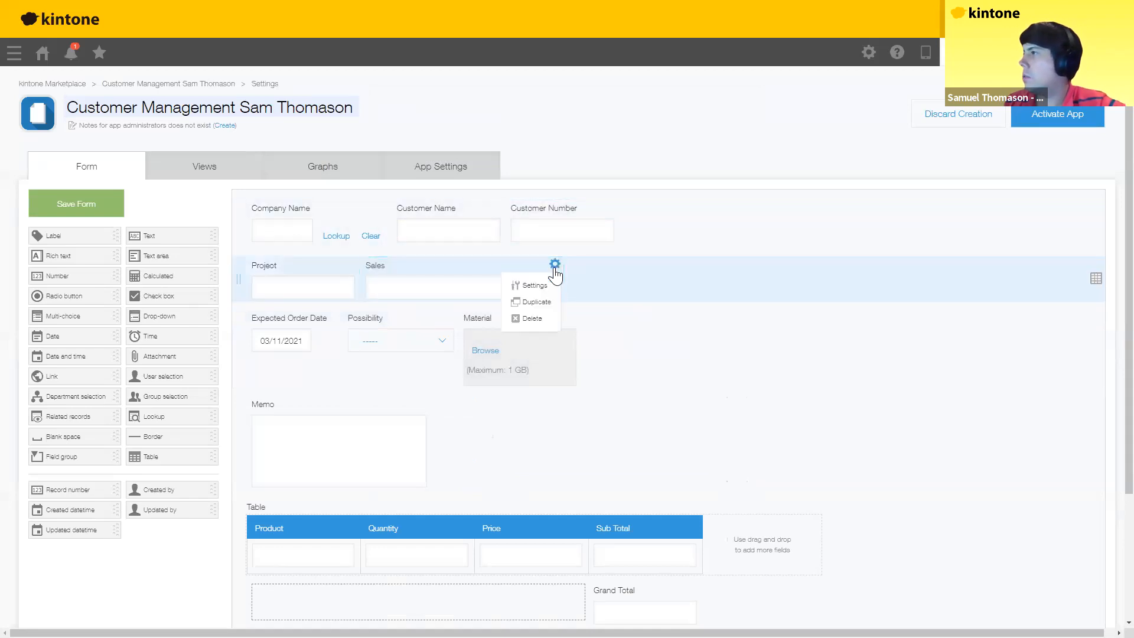
Step: Make the logged-in user the Sales field's default value and save the setting
click(533, 287)
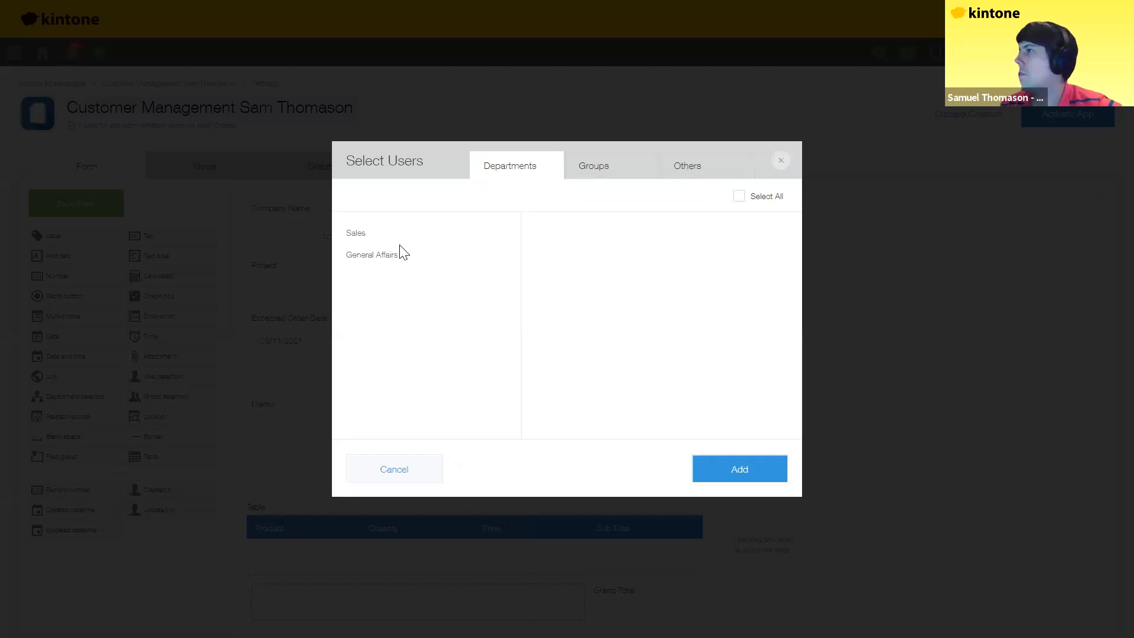
click(363, 237)
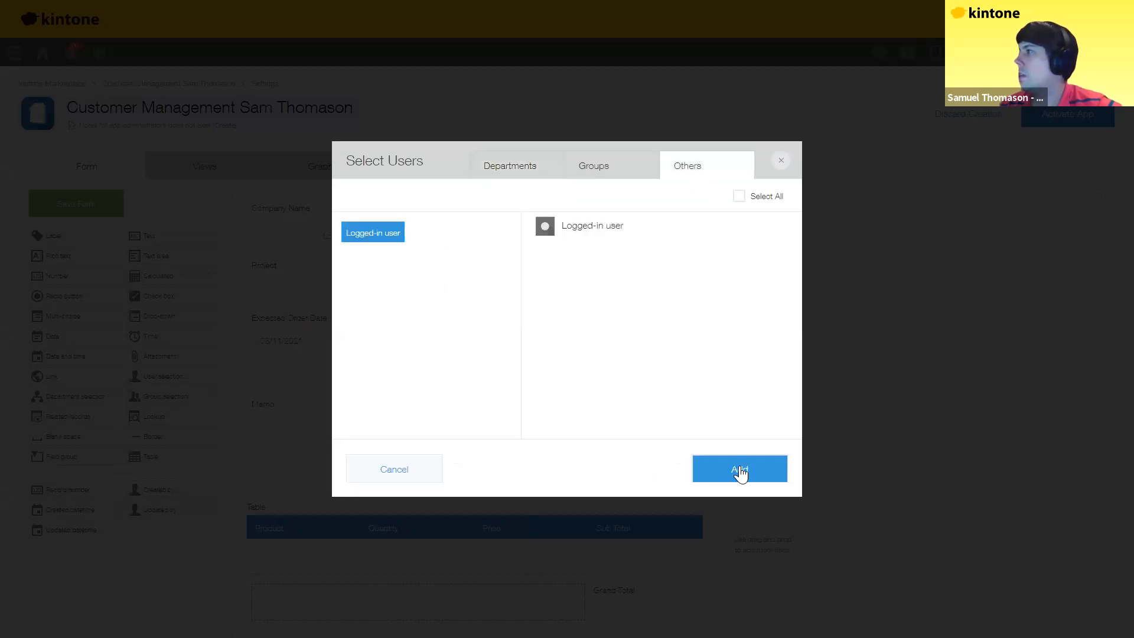
click(579, 227)
click(709, 475)
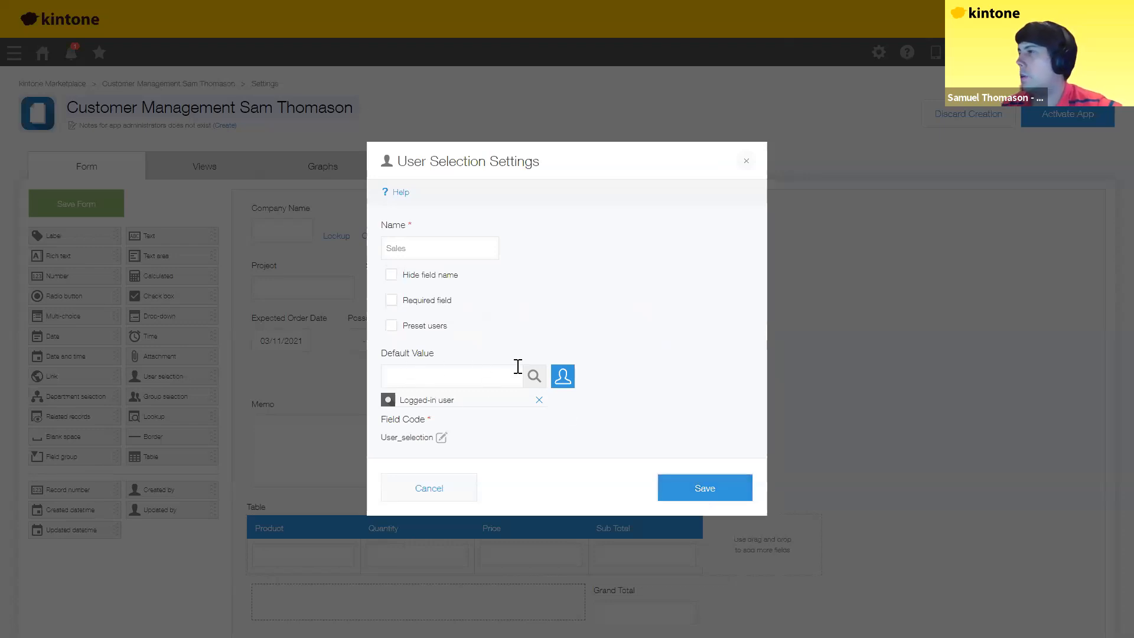
click(676, 495)
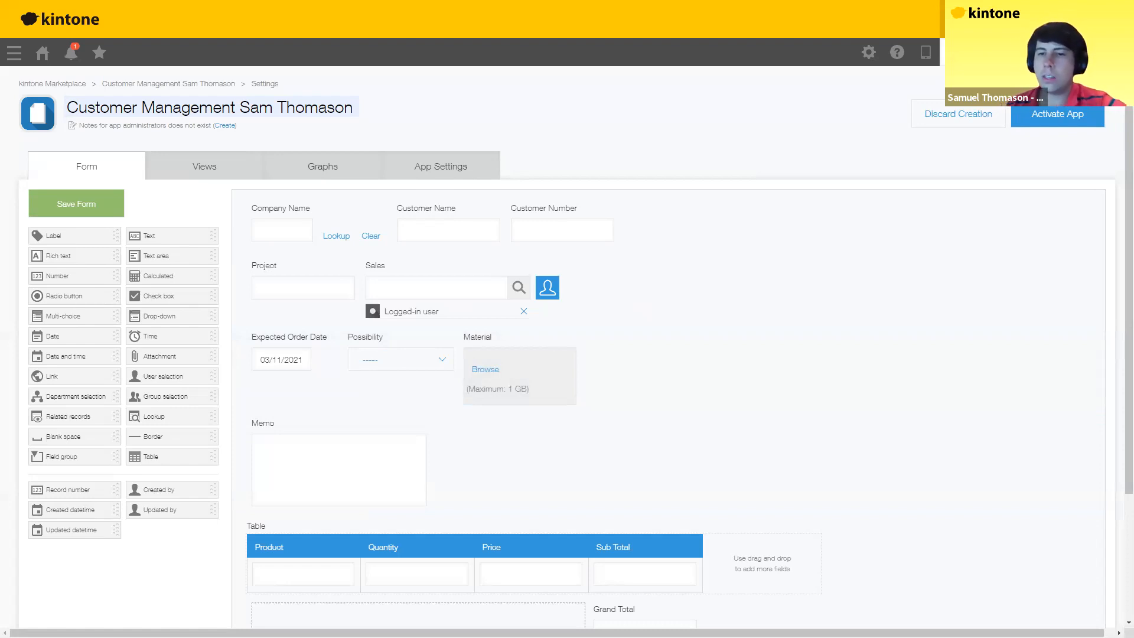
Step: Save Expected Order Date without a default and give Possibility the options A, B, C, D
click(333, 336)
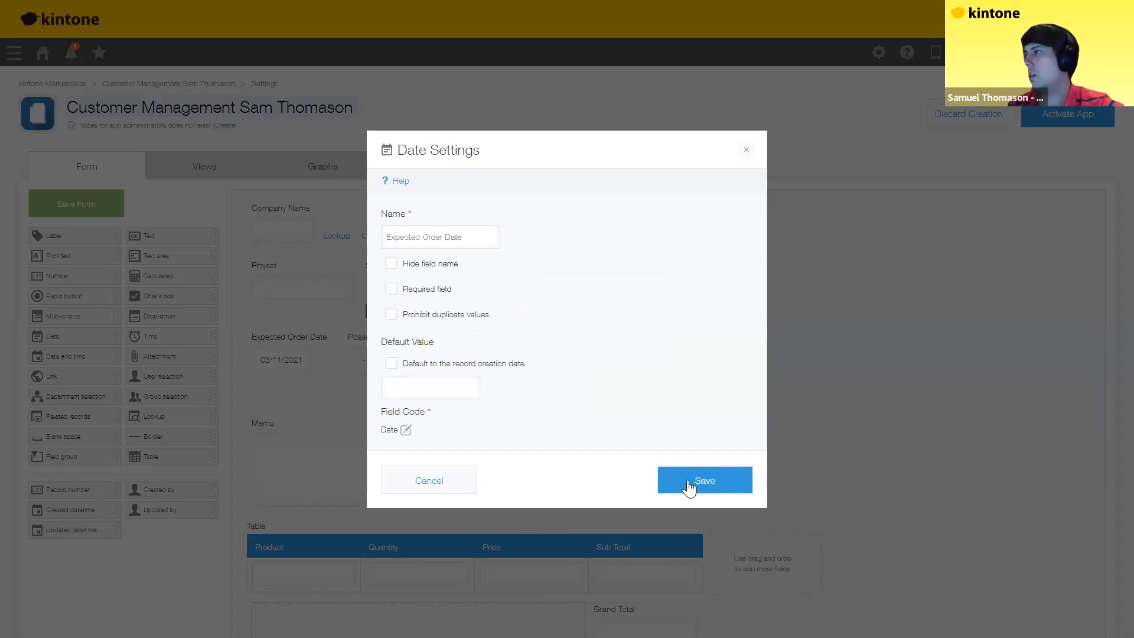
click(690, 486)
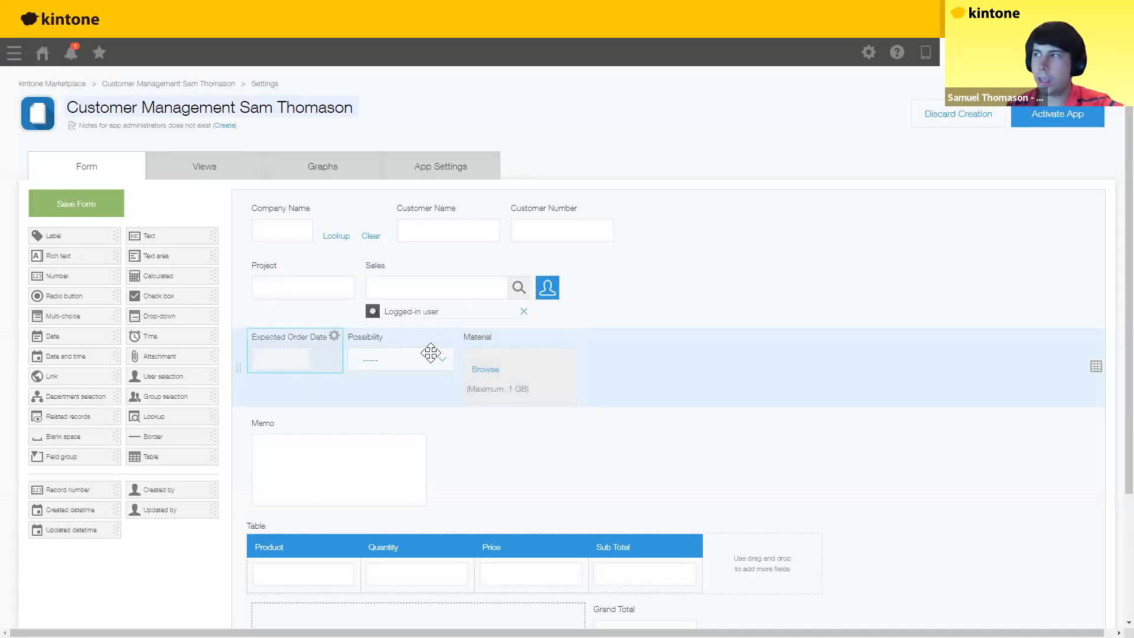
click(450, 336)
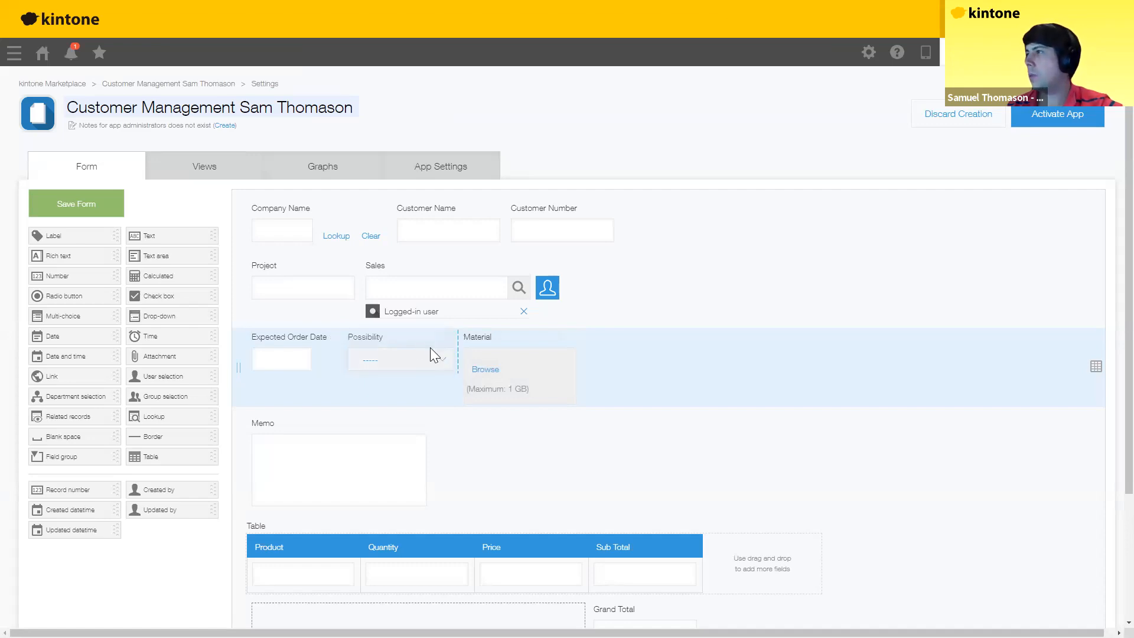
click(424, 355)
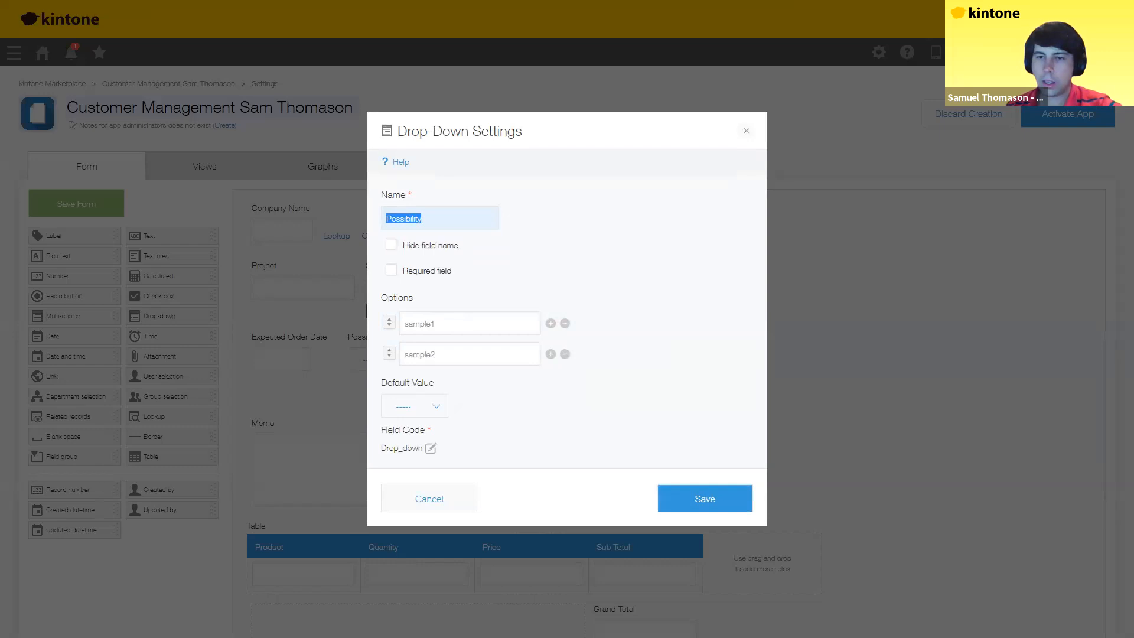
drag(455, 320, 371, 338)
text(A)
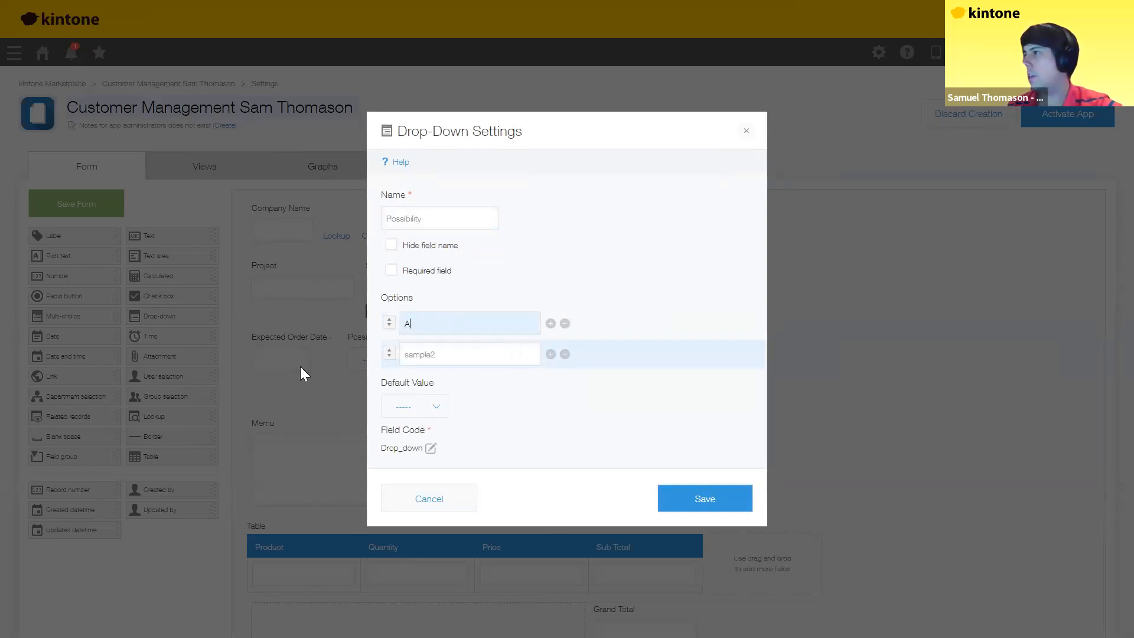
key(Tab)
text(B)
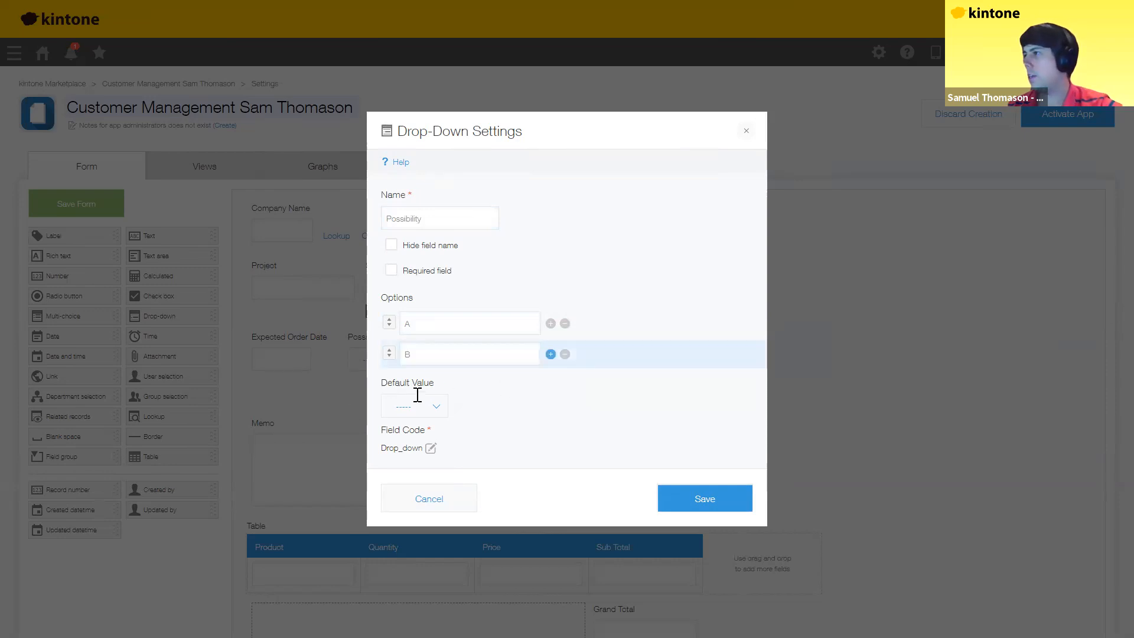
click(550, 354)
text(C)
click(550, 385)
text(D)
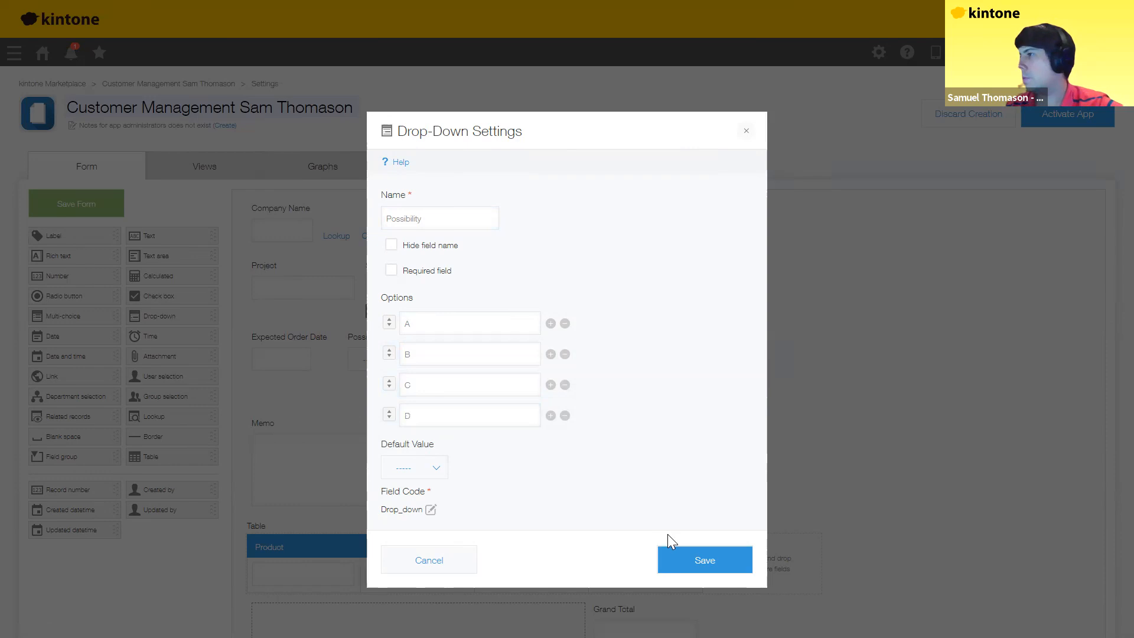
click(690, 566)
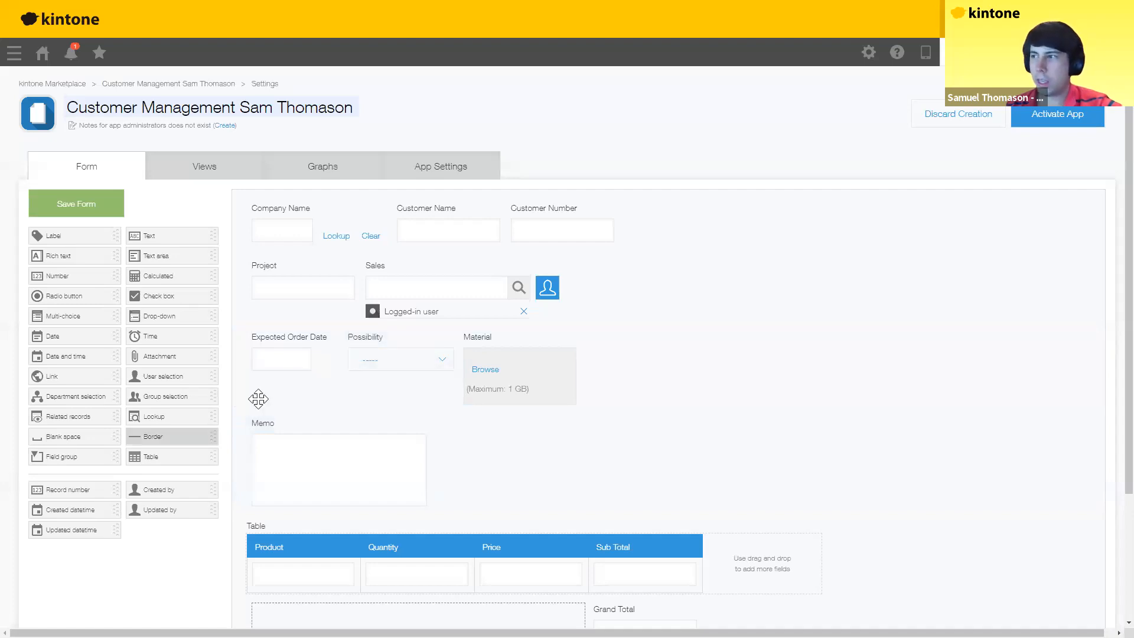
Step: Widen the Memo box across the form and try moving Material and the Product column
drag(428, 460, 619, 475)
drag(532, 468, 526, 383)
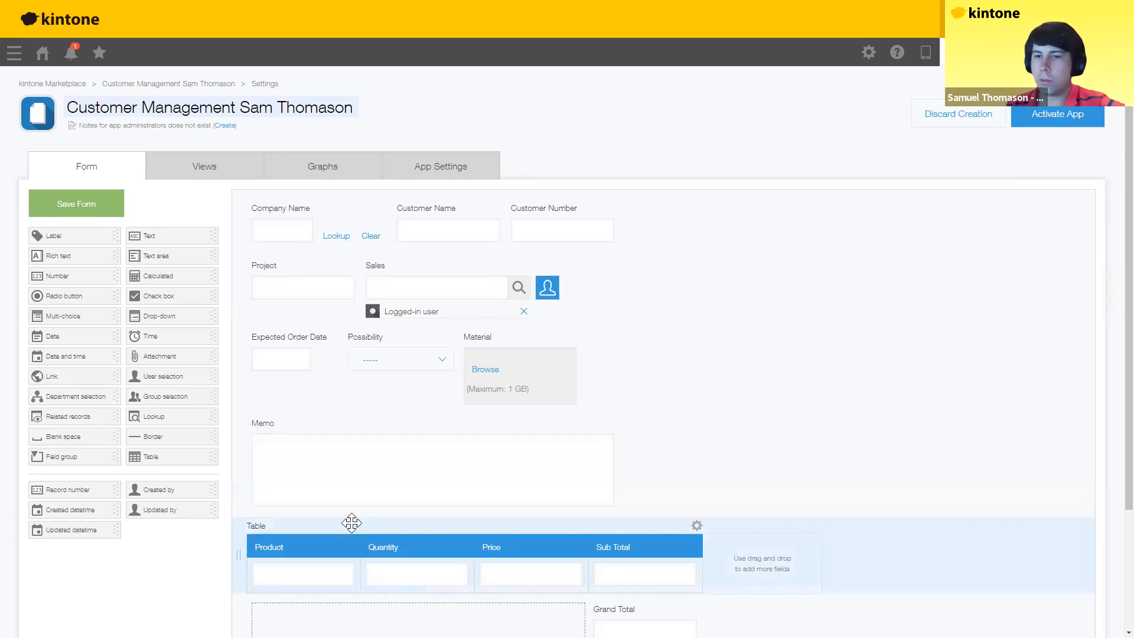
scroll(320, 437, down, 2)
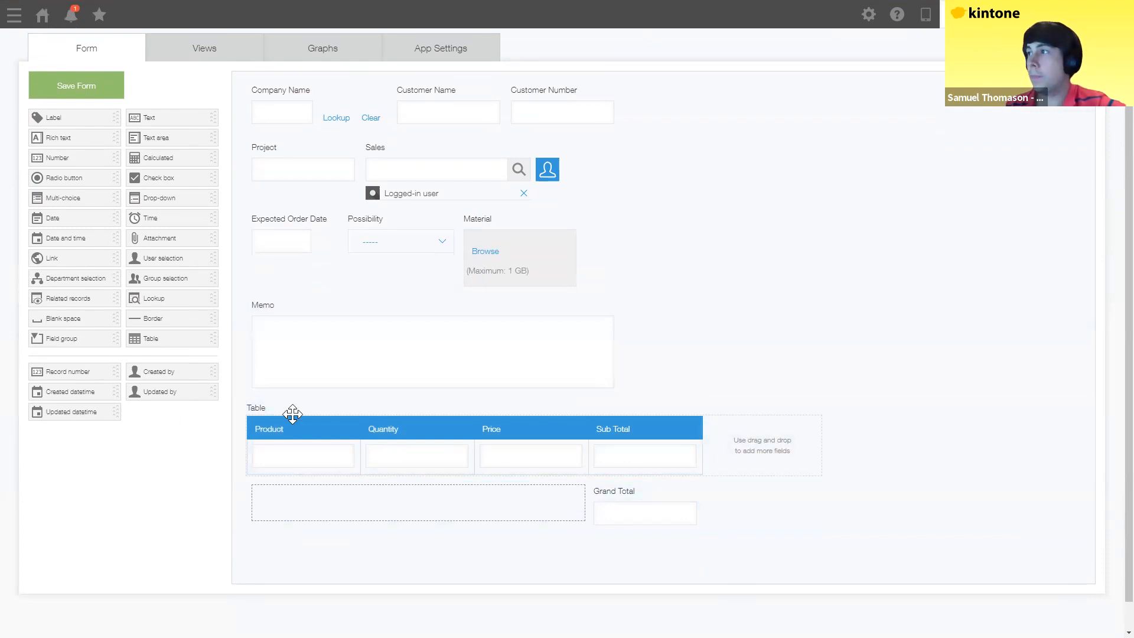
drag(291, 430, 490, 434)
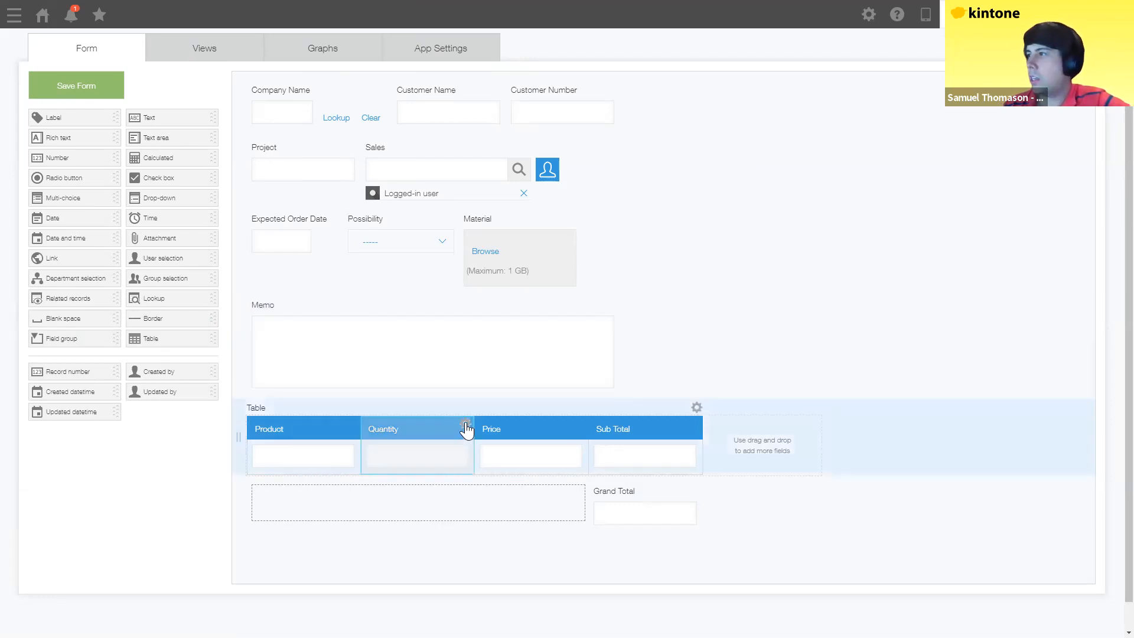
mouse_move(467, 427)
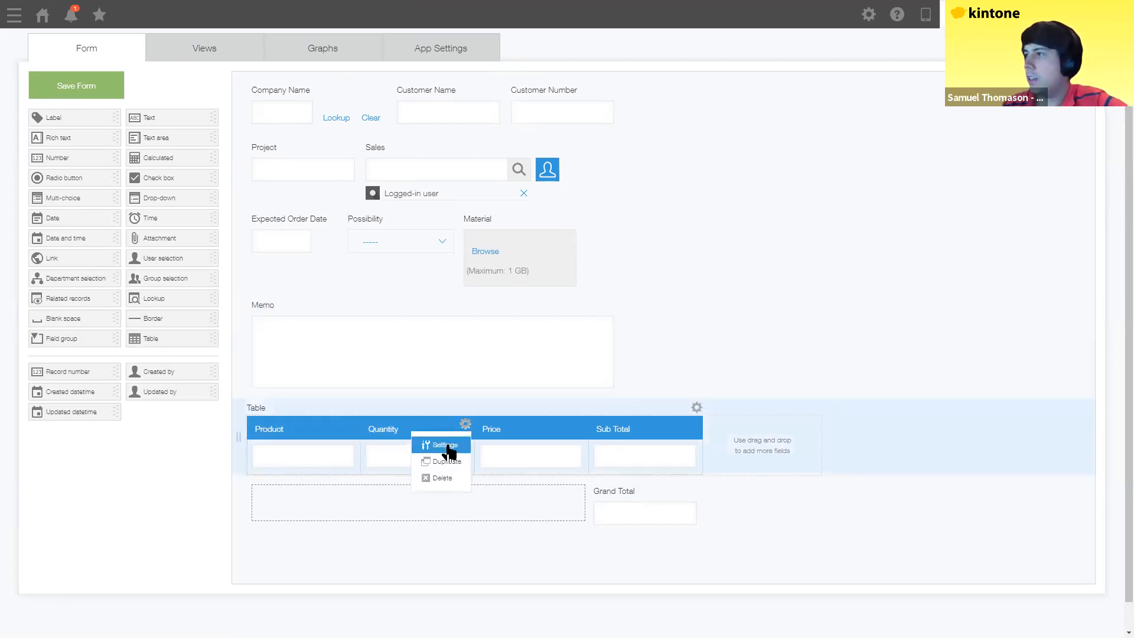
Step: Change the Quantity column's field code to quantity
click(442, 444)
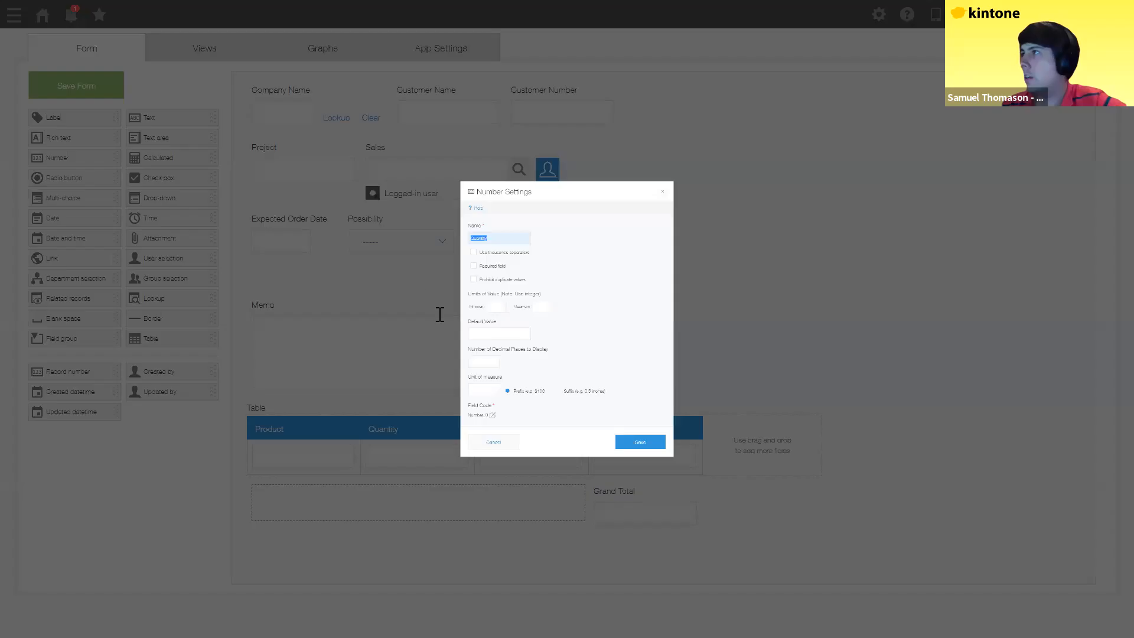
click(440, 173)
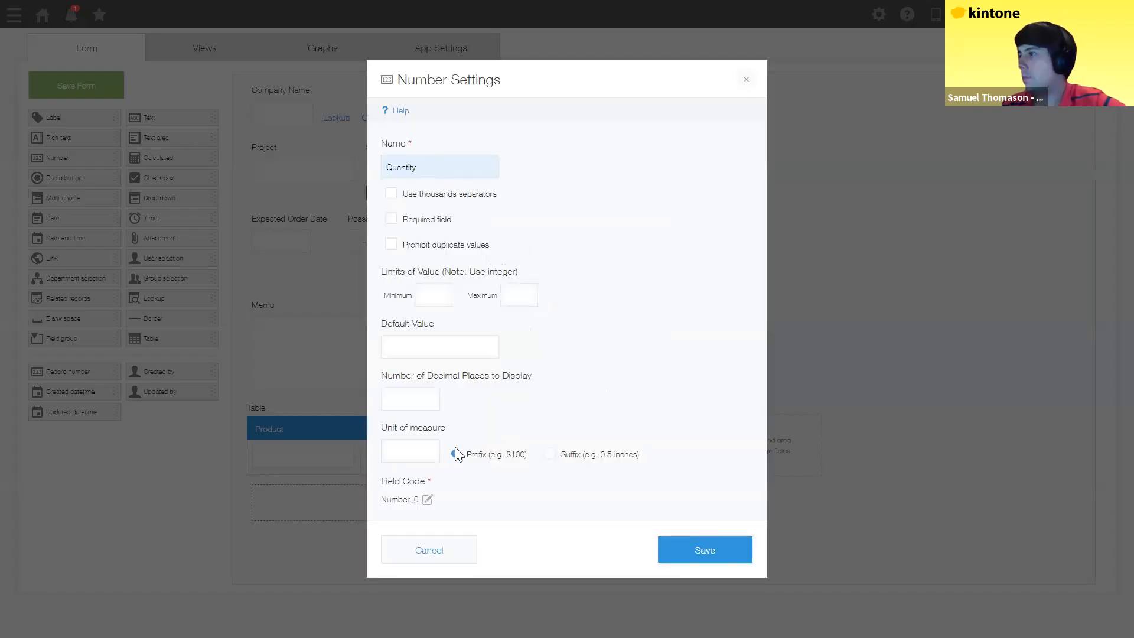
click(427, 501)
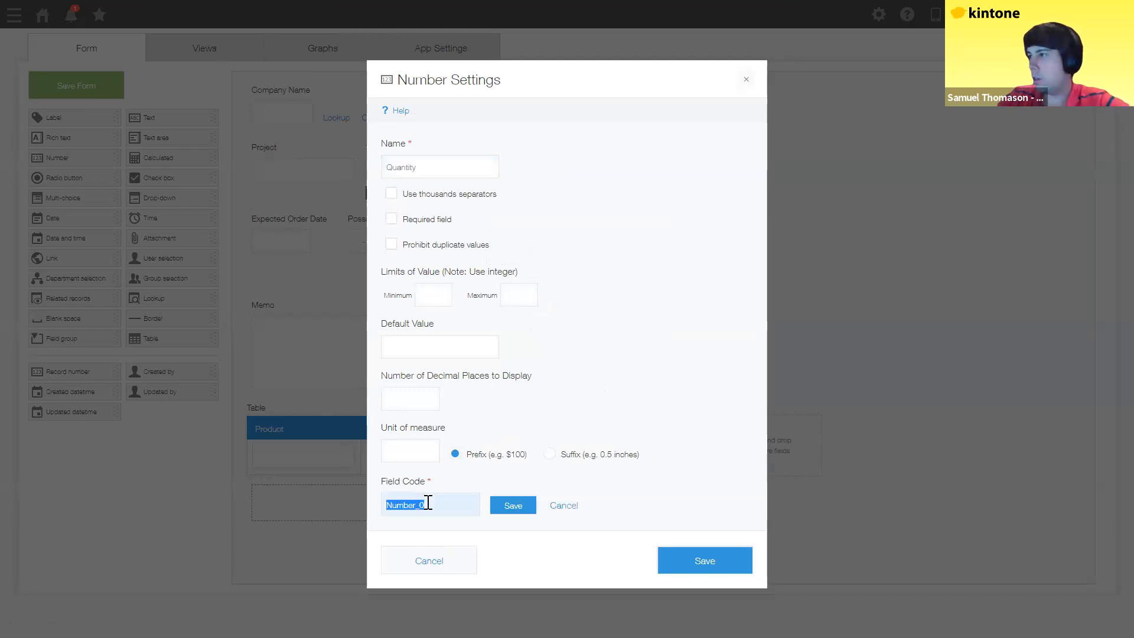
text(quantity)
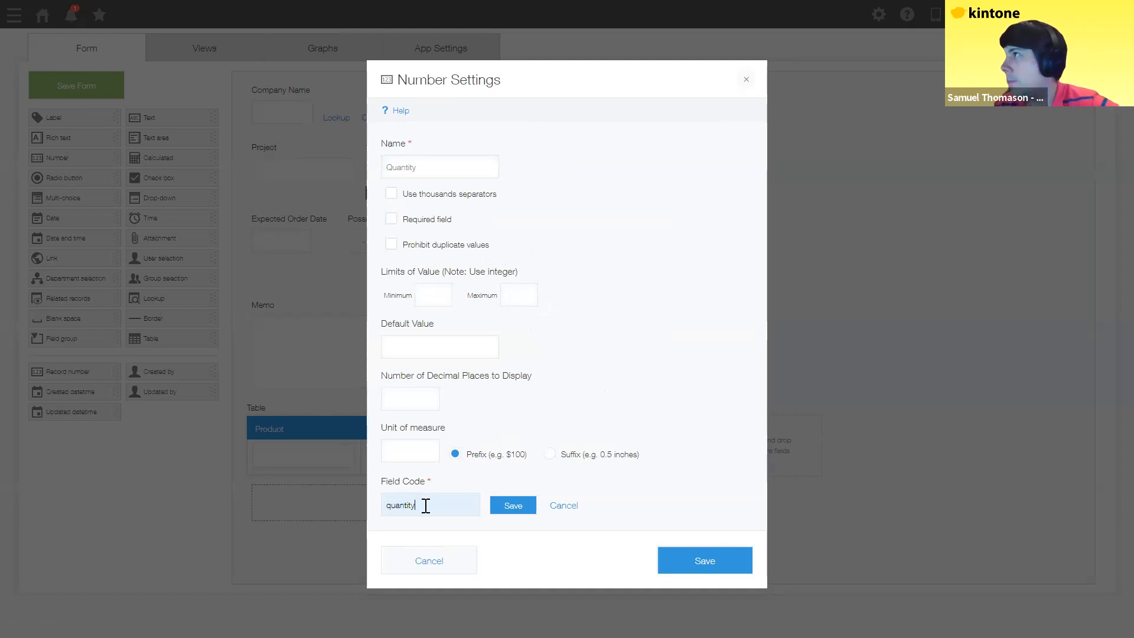
drag(429, 166, 367, 168)
key(ctrl+c)
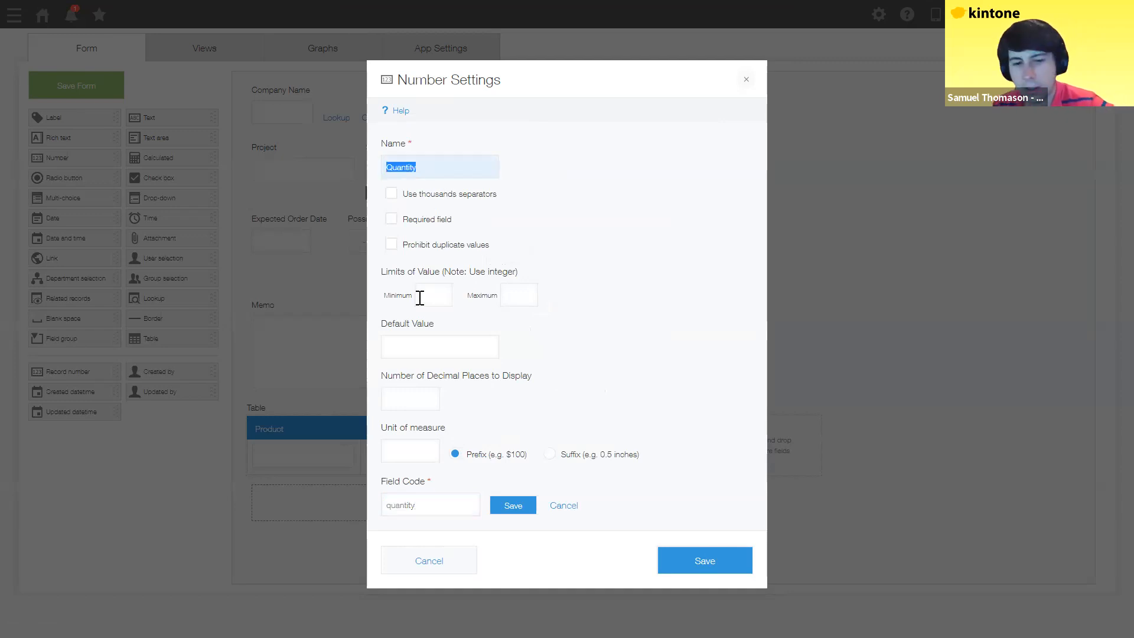
double_click(394, 506)
key(ctrl+v)
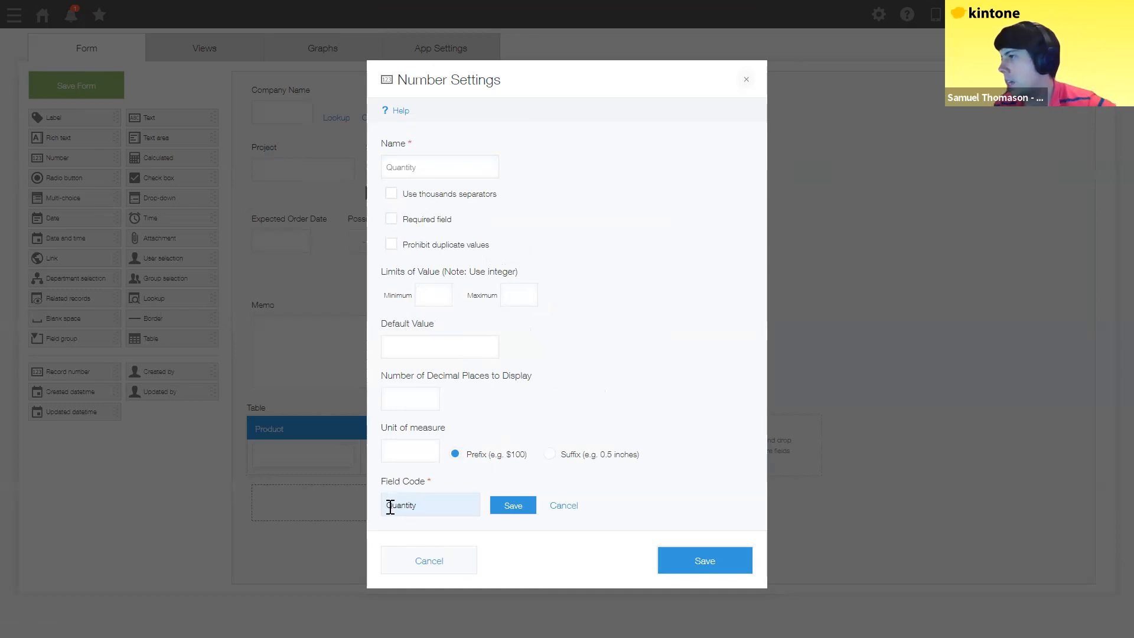
drag(381, 507, 391, 507)
text(q)
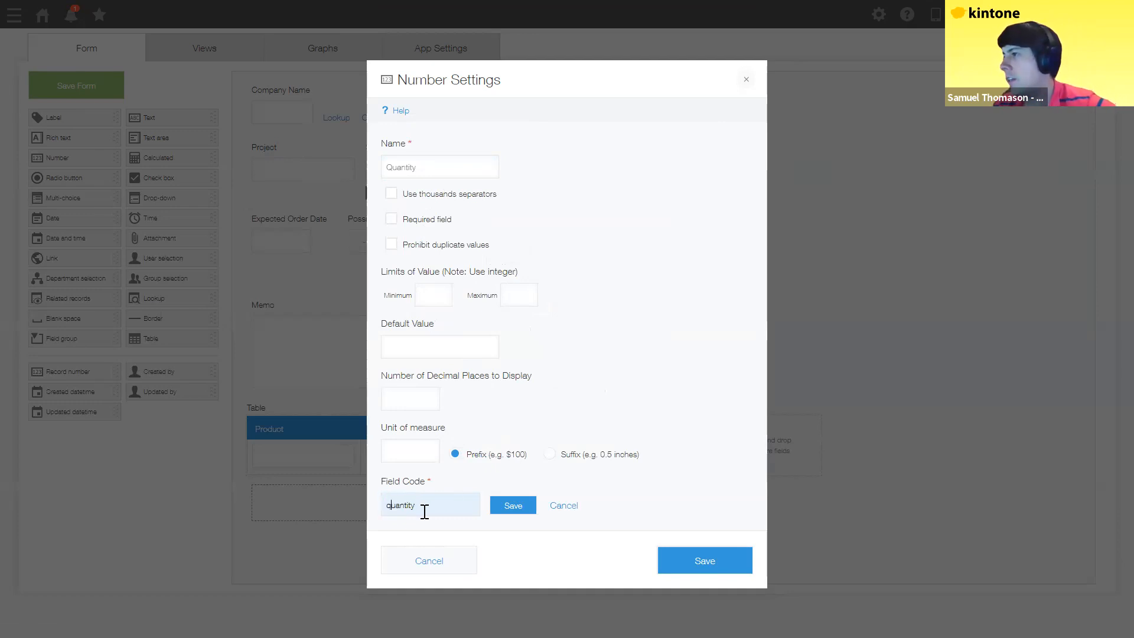
click(425, 508)
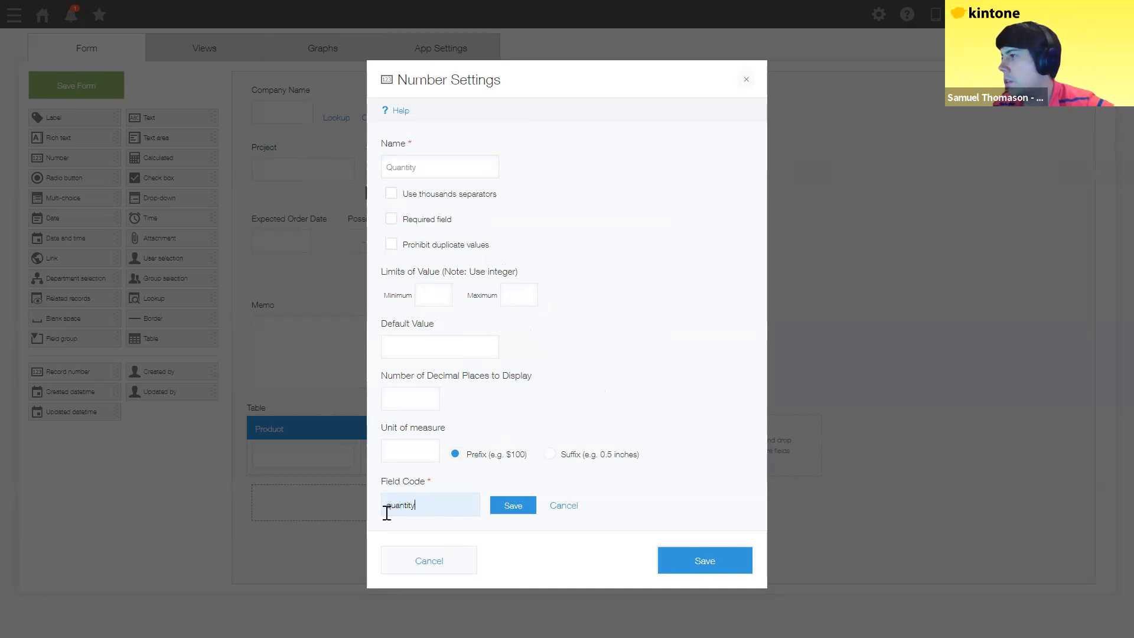
click(505, 508)
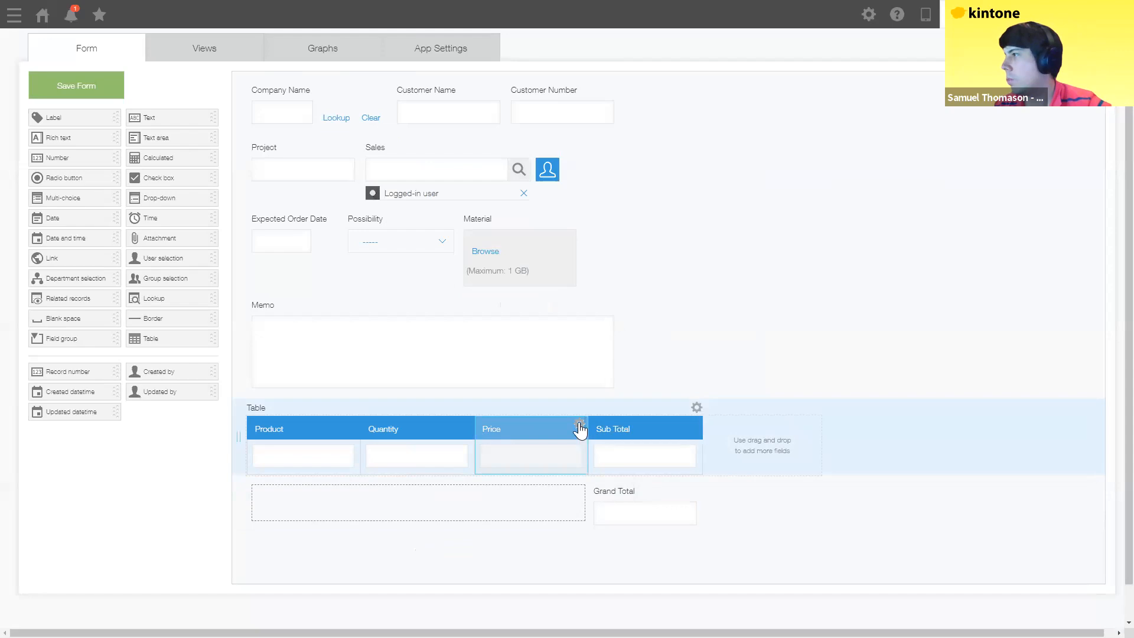
Step: Set the Price column's field code to price and save its settings
click(579, 423)
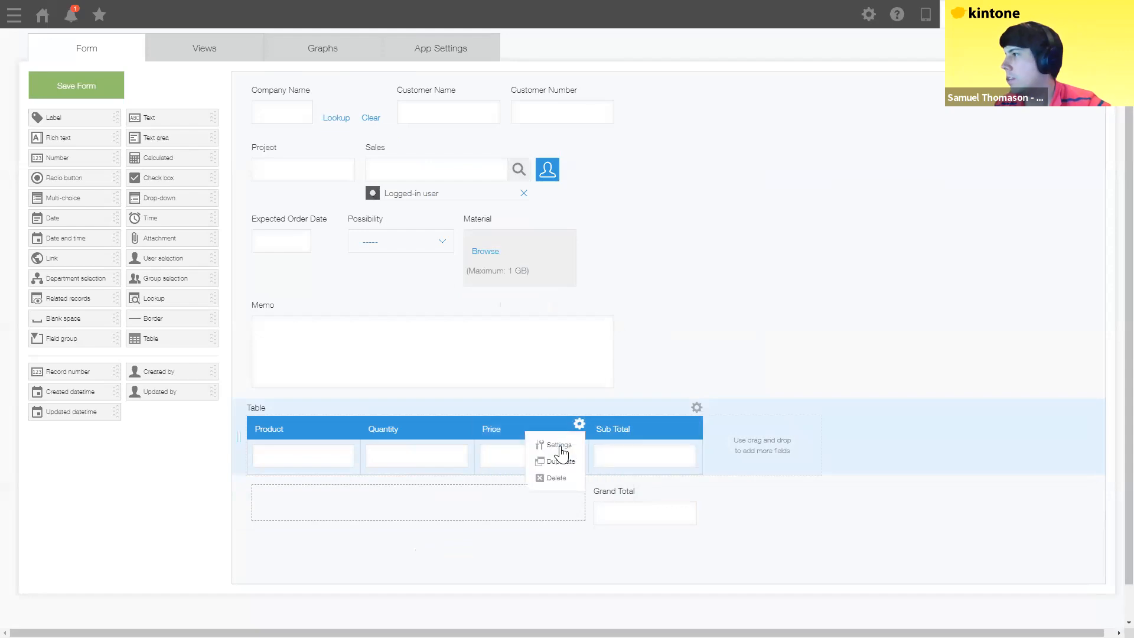
click(553, 447)
click(421, 500)
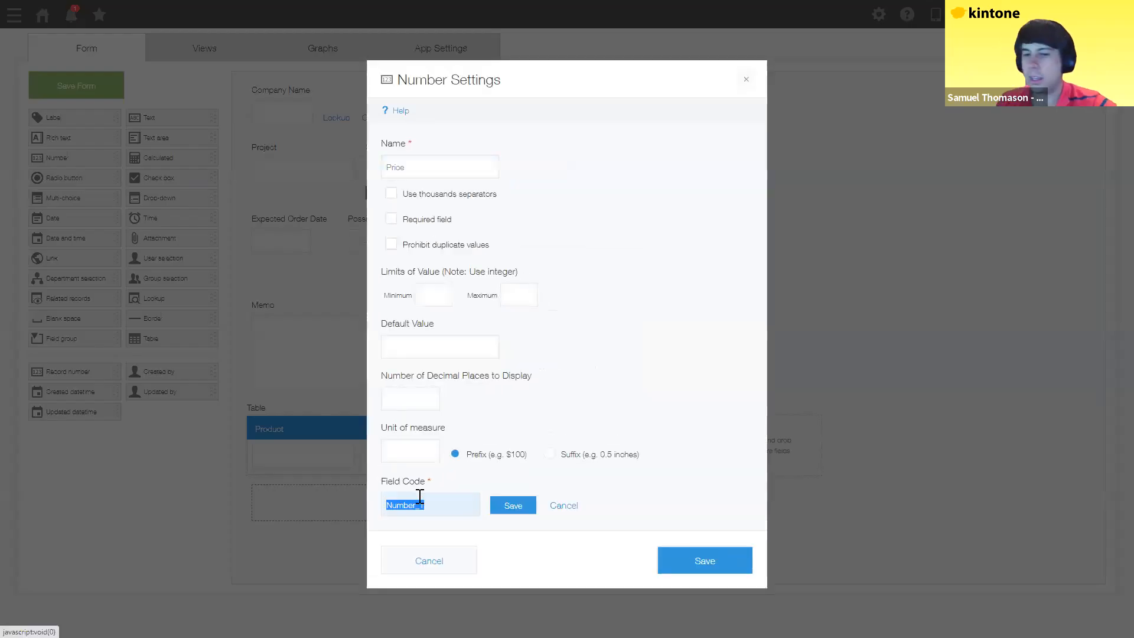
text(price)
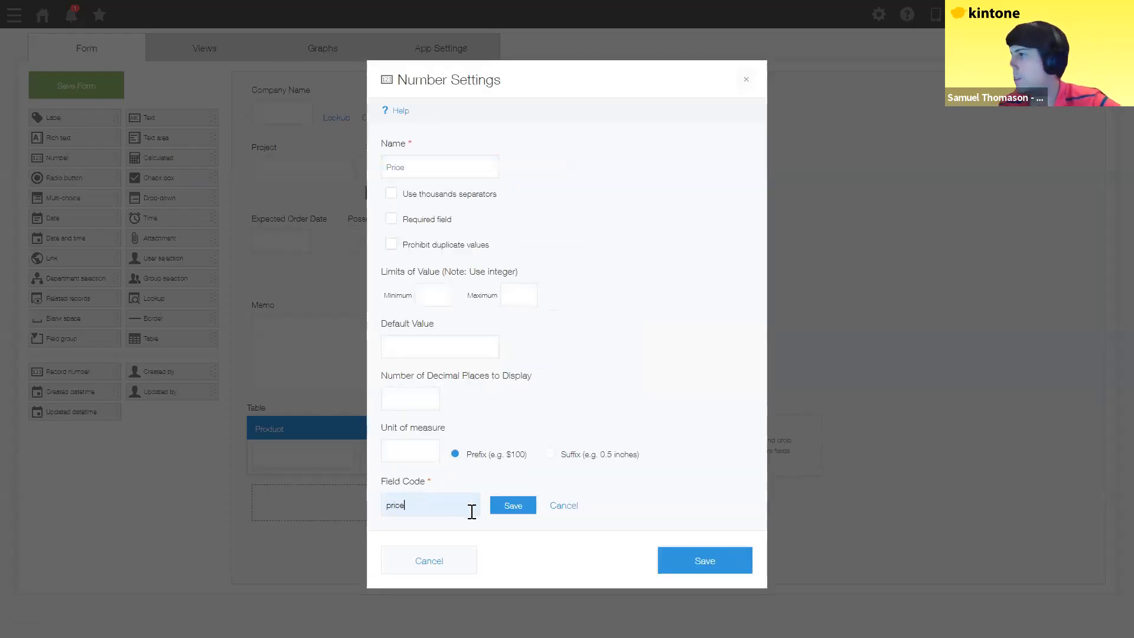
click(716, 555)
click(695, 426)
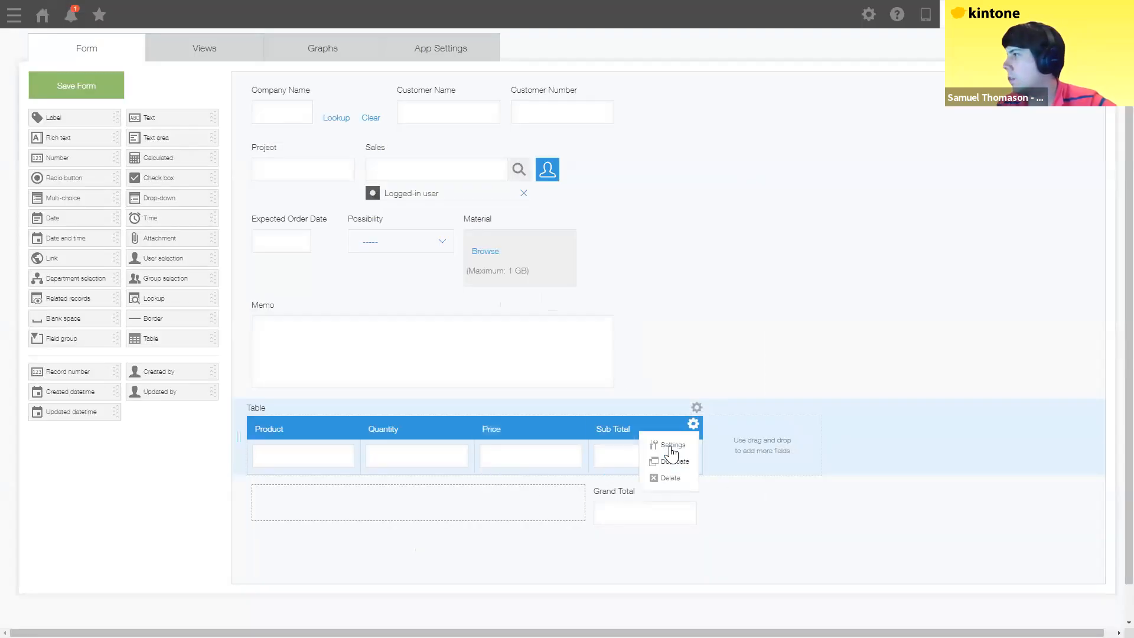
Step: Set the Sub Total field code to subtotal and save it
click(664, 447)
click(378, 520)
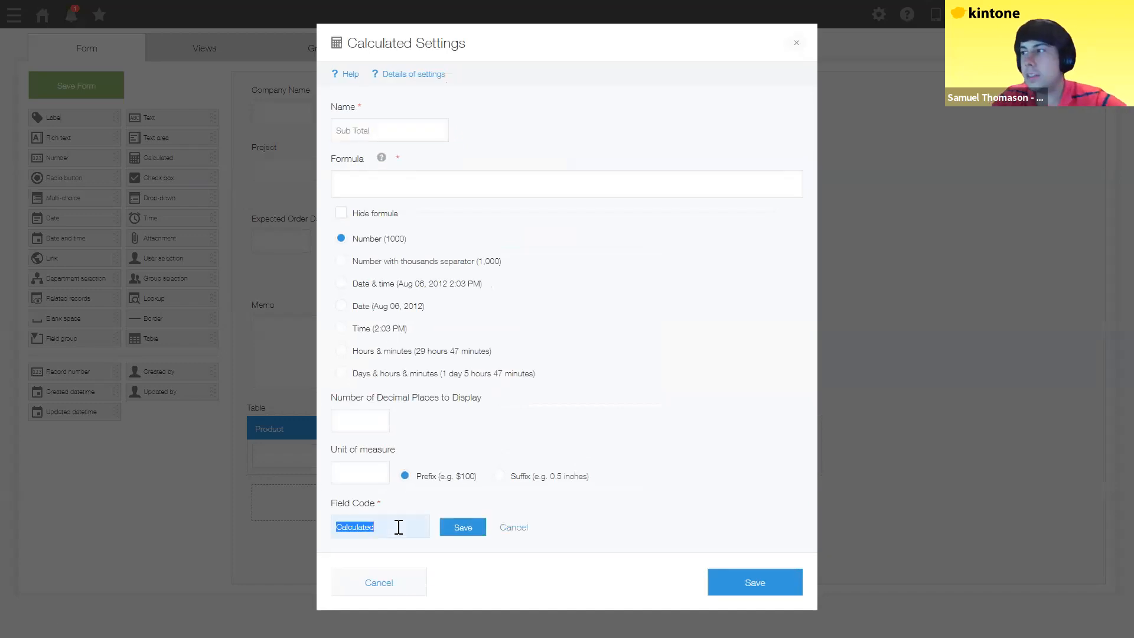
text(subtotal)
click(464, 528)
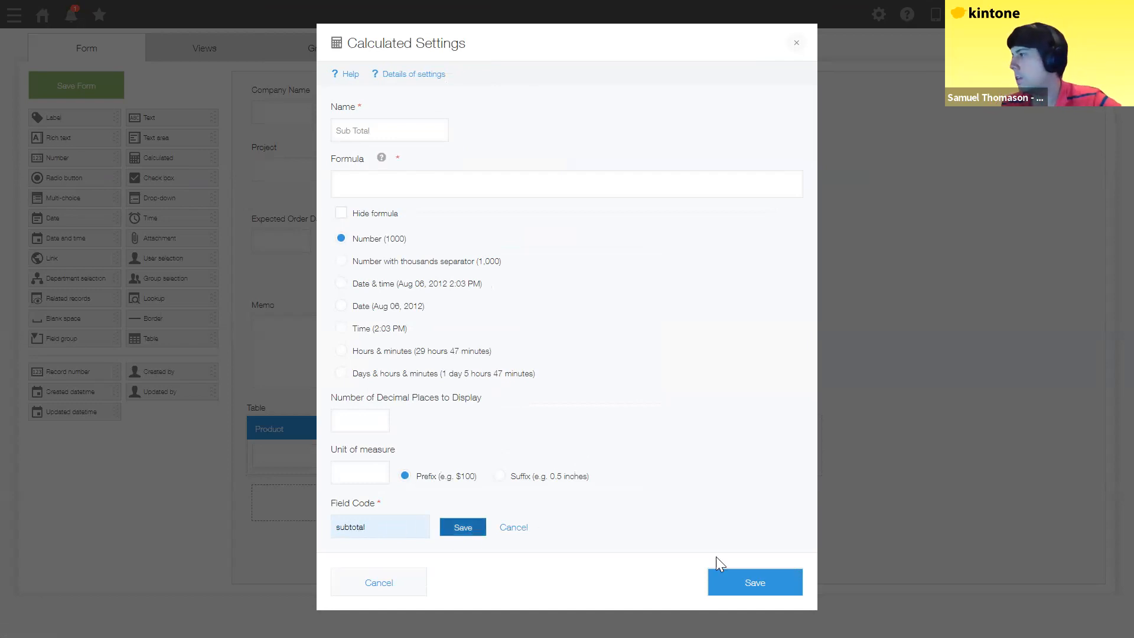
click(746, 579)
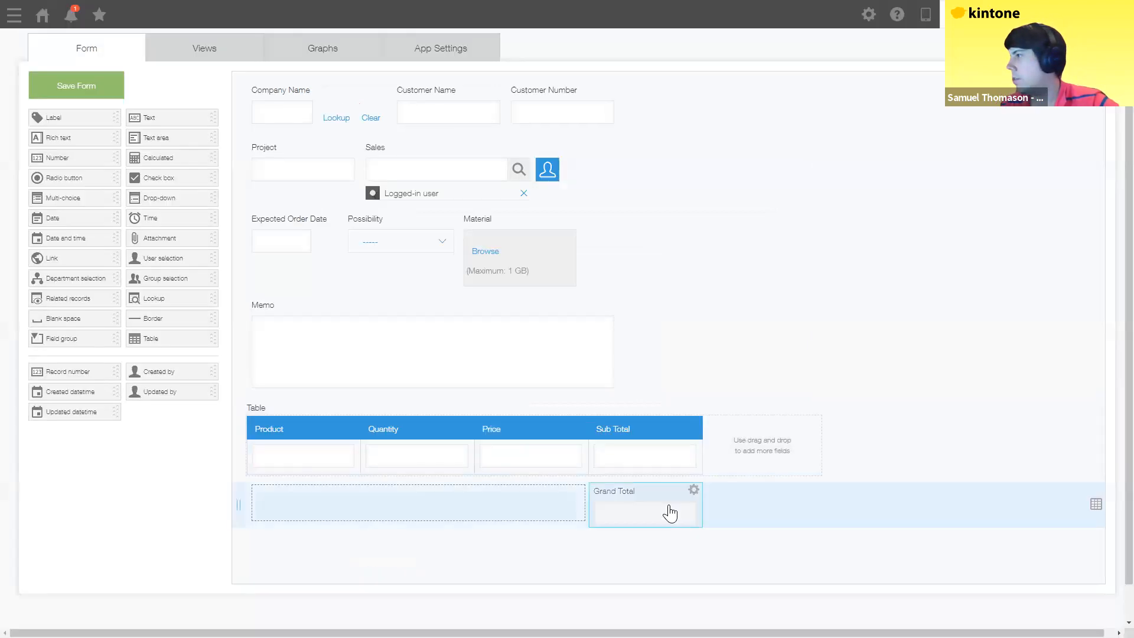
Step: Set the Grand Total field code to grandtotal and save it
click(671, 510)
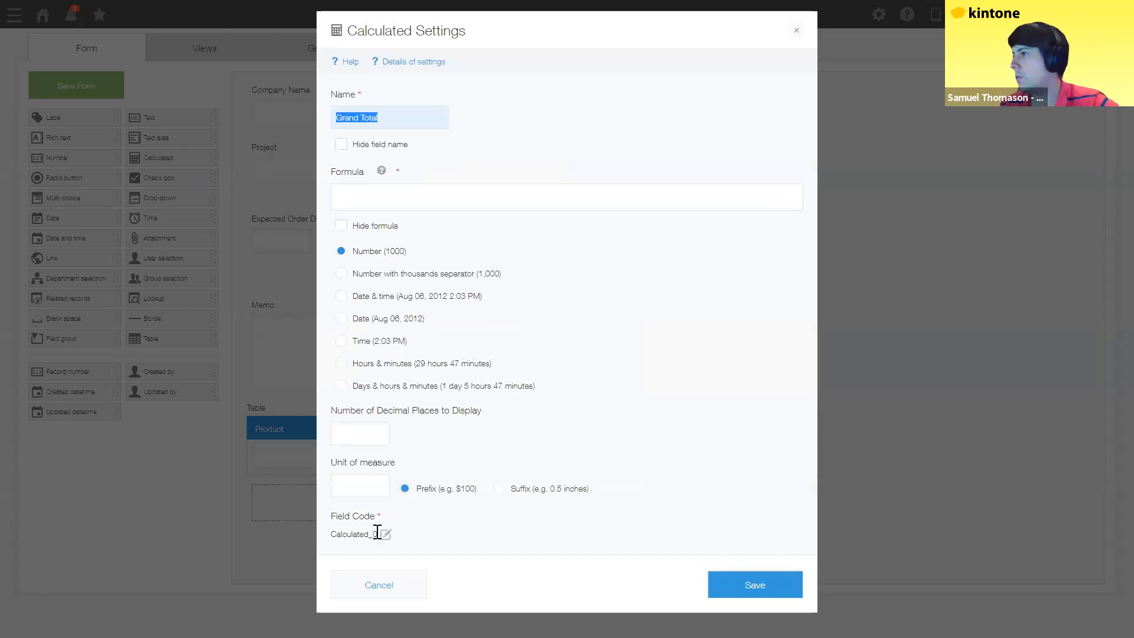
click(386, 534)
text(grandtotal)
click(466, 541)
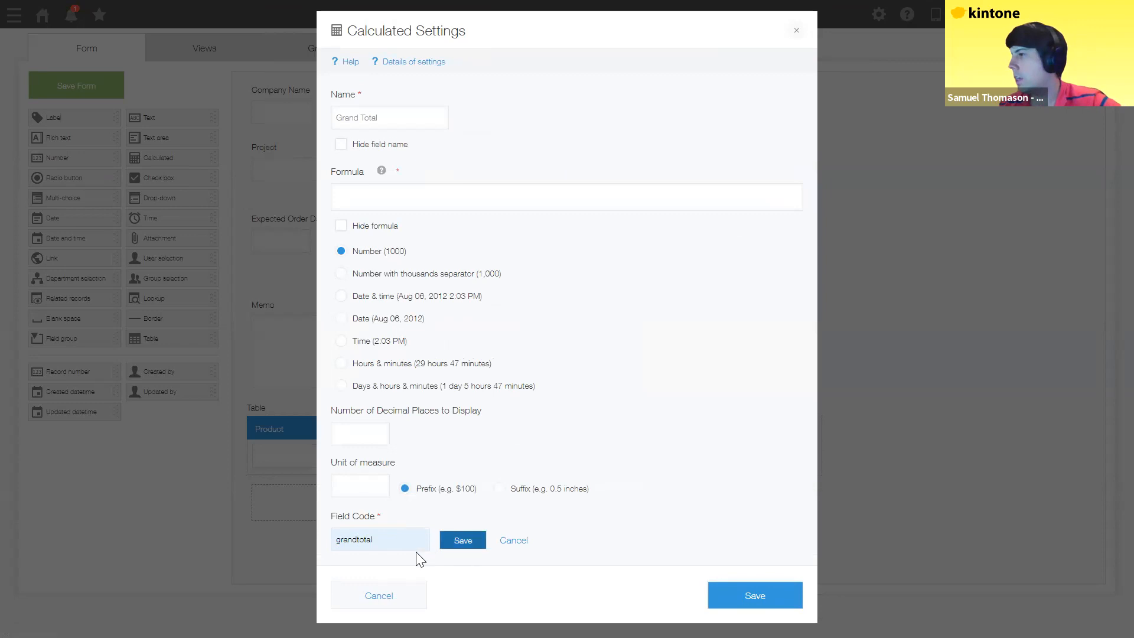
click(754, 598)
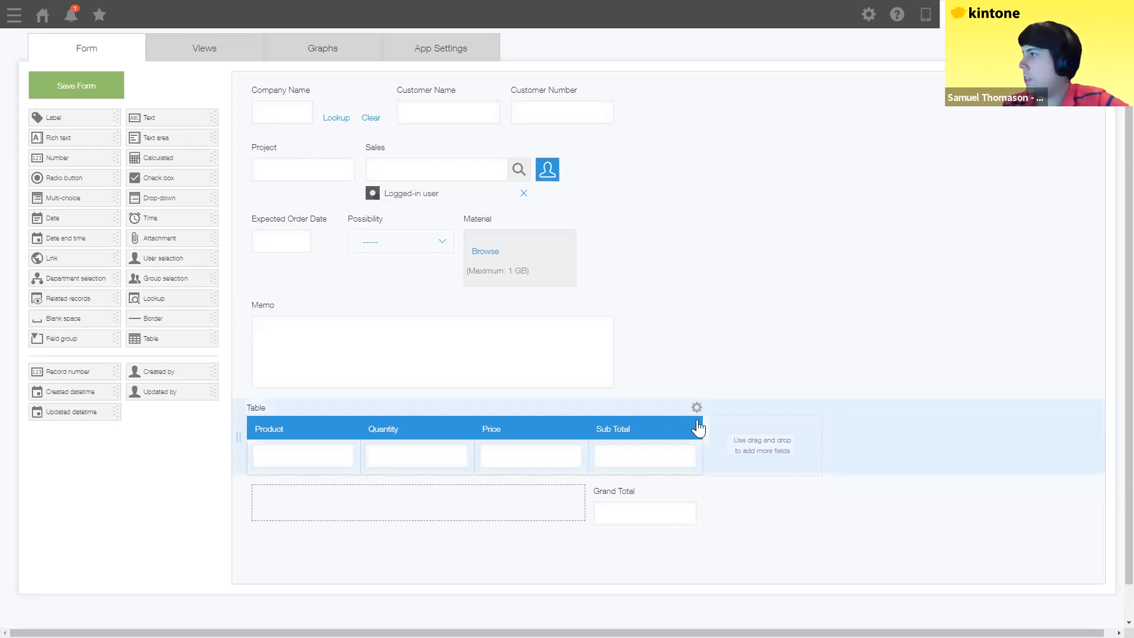
Step: Enter price*quantity as the Sub Total formula
click(693, 425)
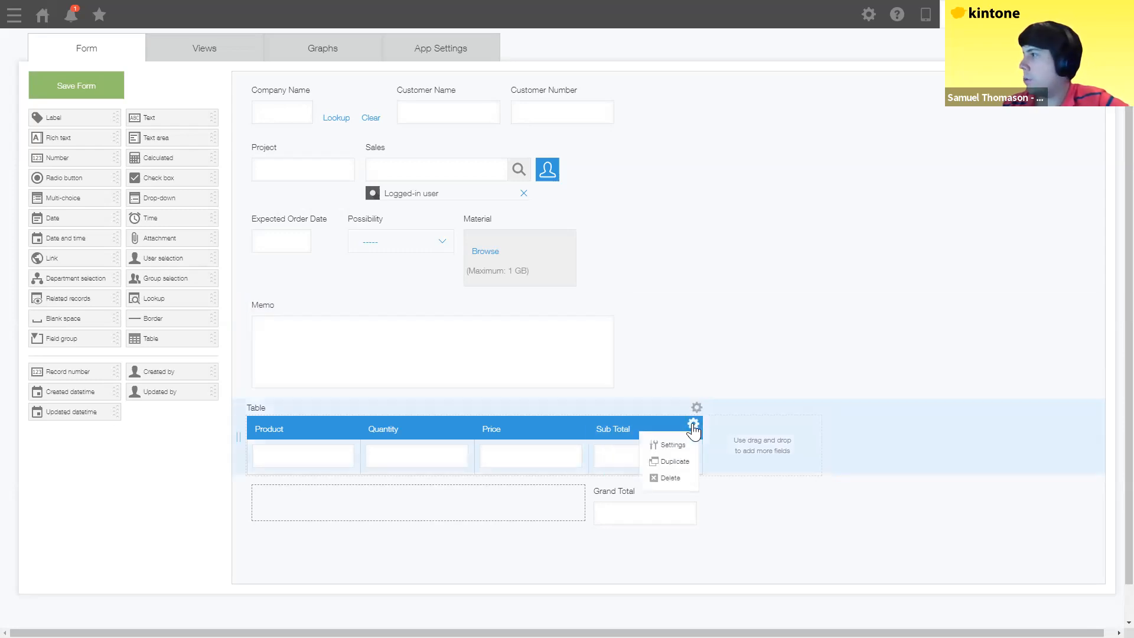
click(660, 445)
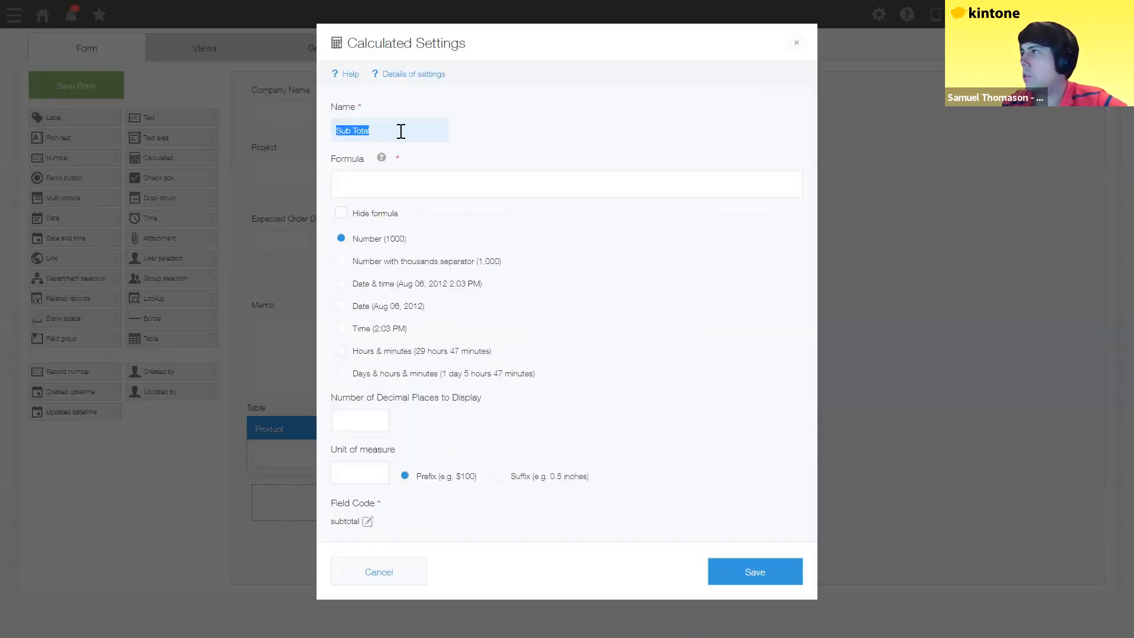
click(384, 194)
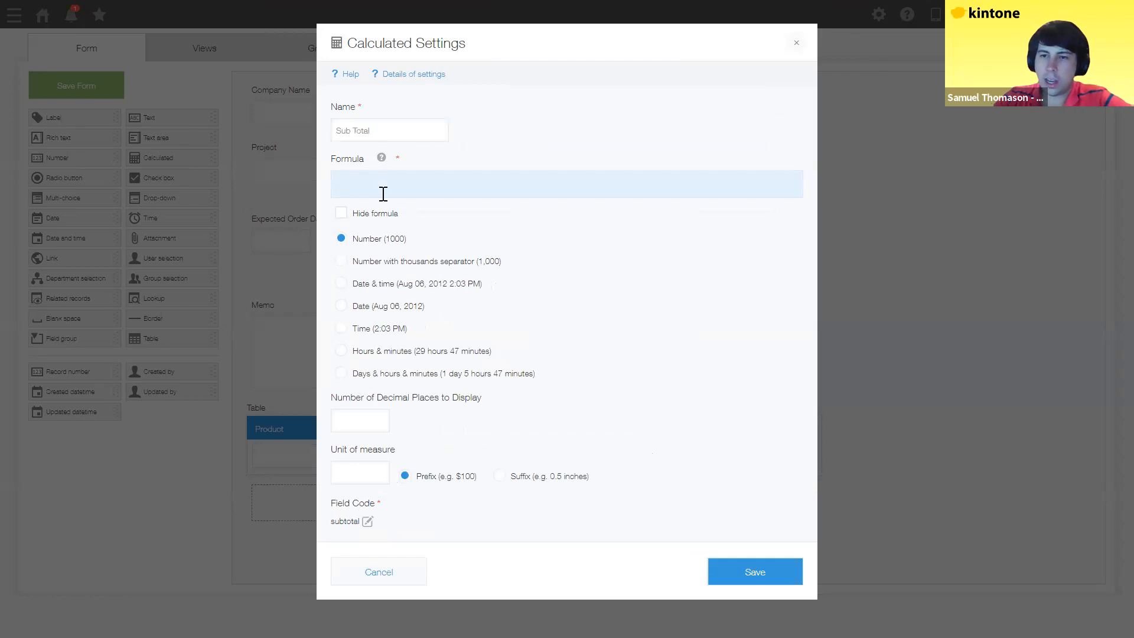
text(price)
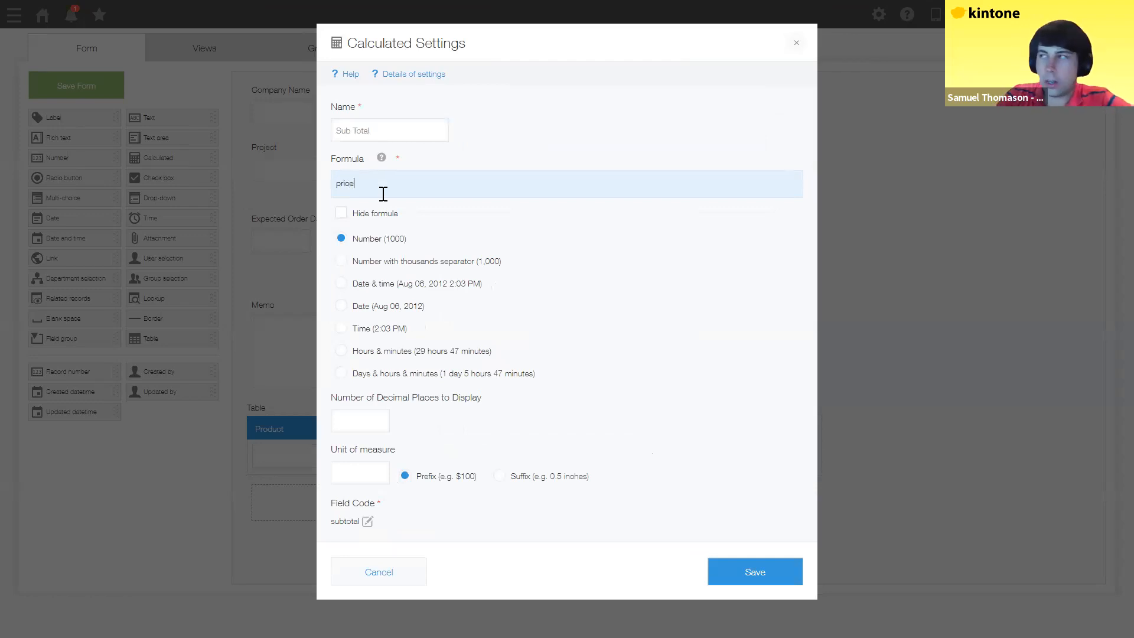
text(&)
key(BackSpace)
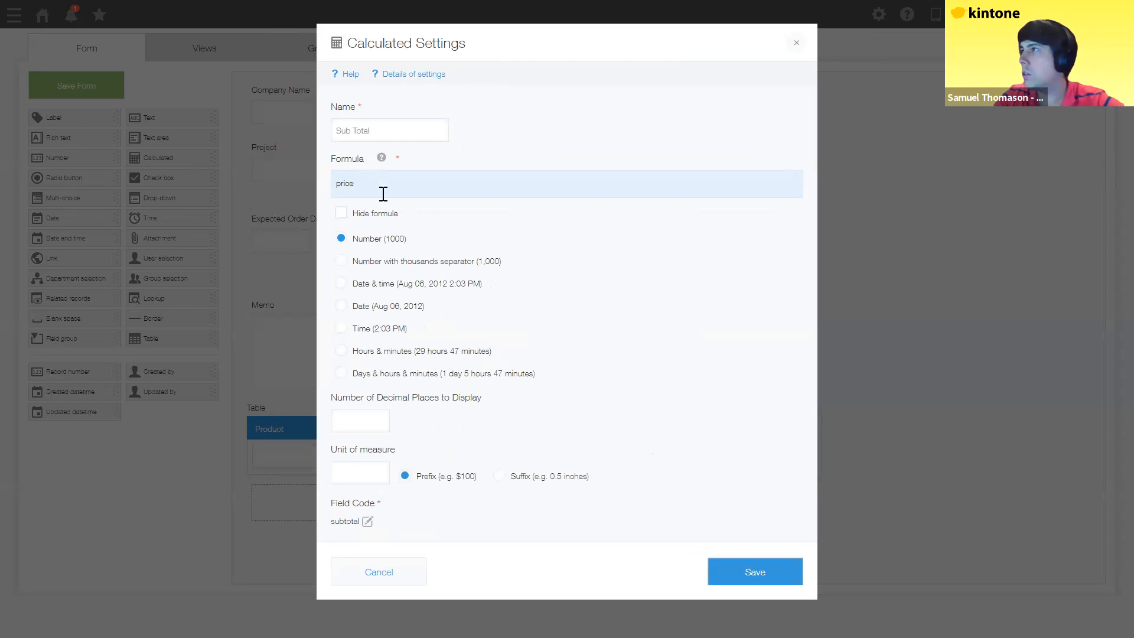
text(^)
key(BackSpace)
text(*)
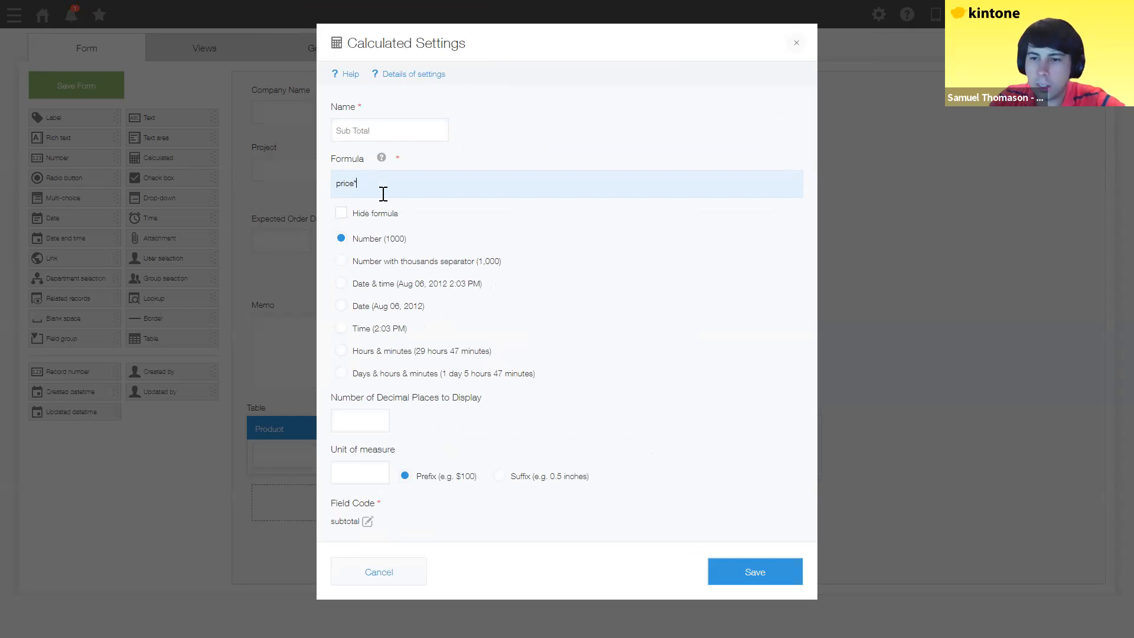
text(quantity)
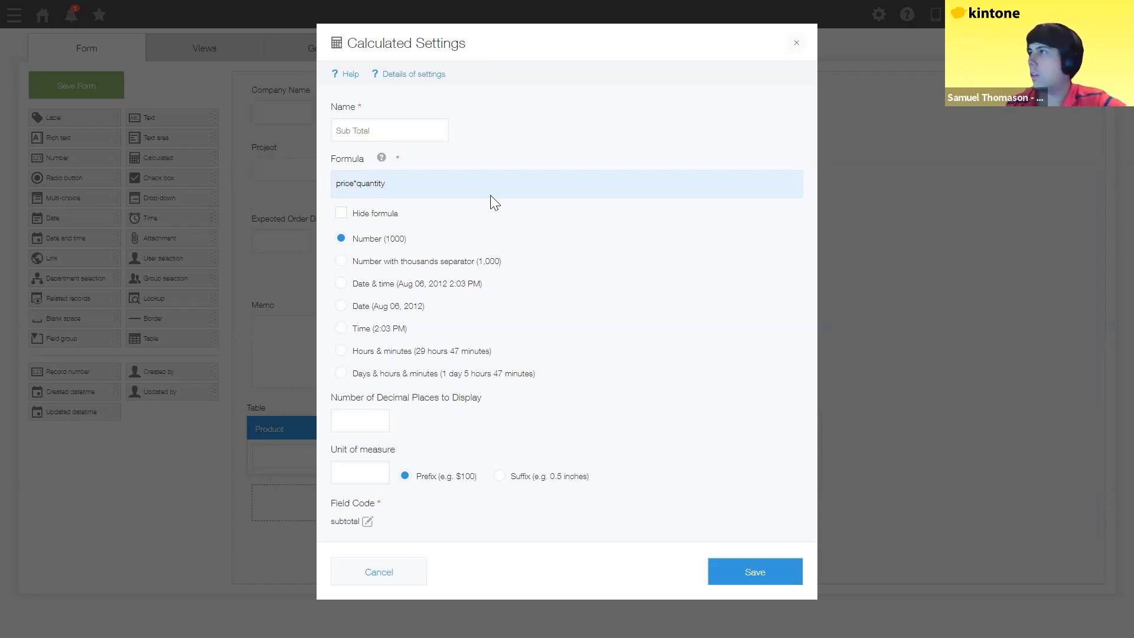
click(382, 158)
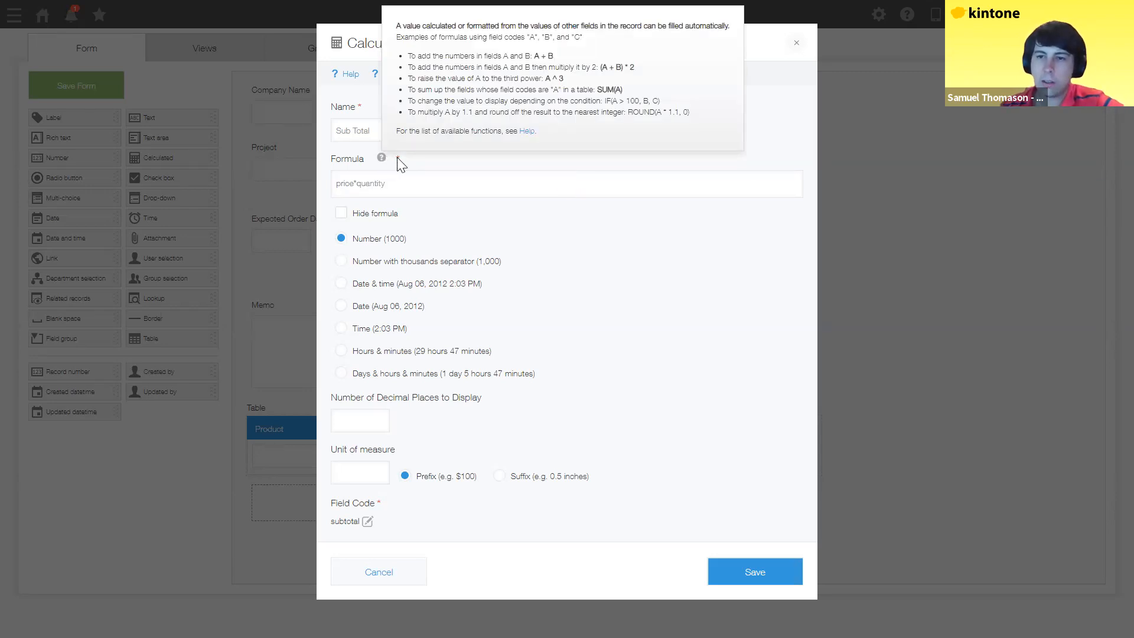
click(466, 247)
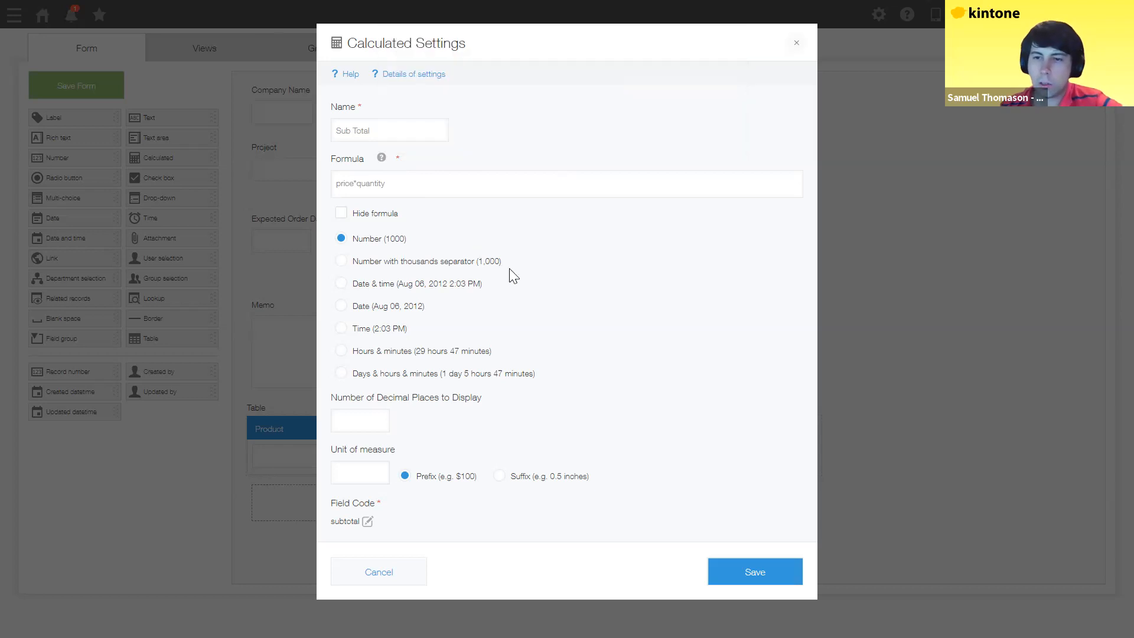
Step: Display Sub Total with thousands separators and a $ prefix, and save
click(341, 261)
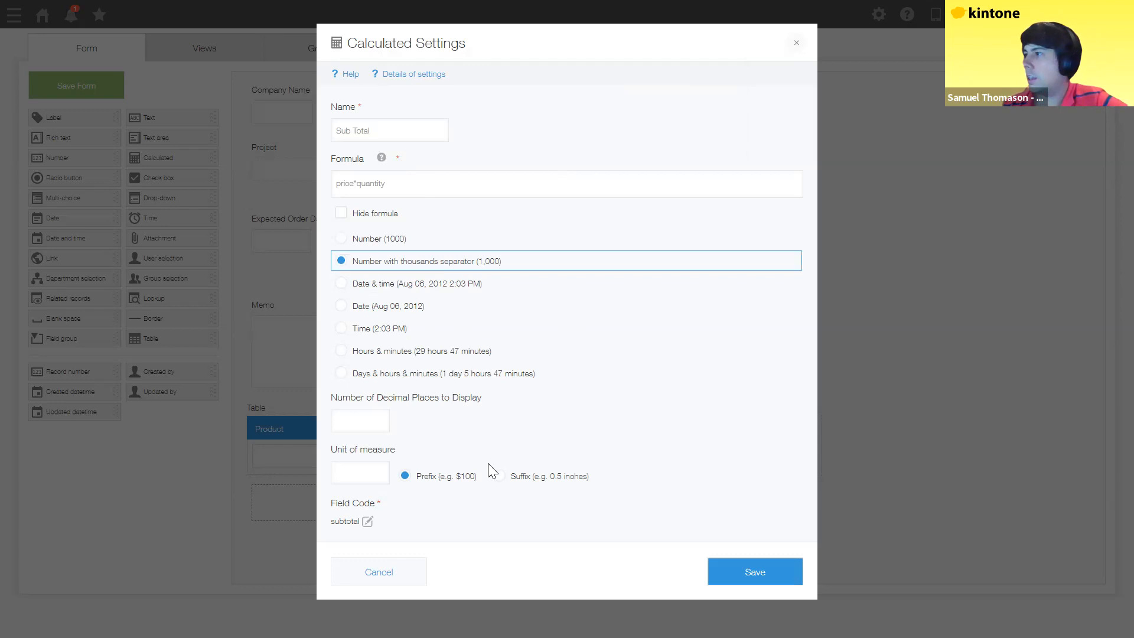
click(366, 471)
text($)
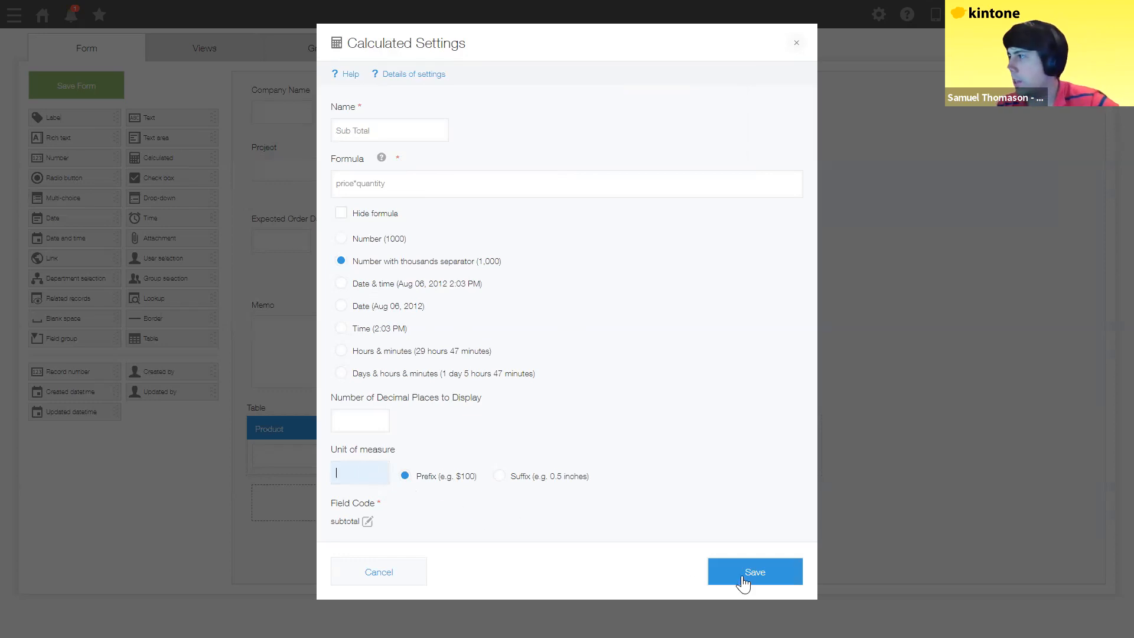
key(Return)
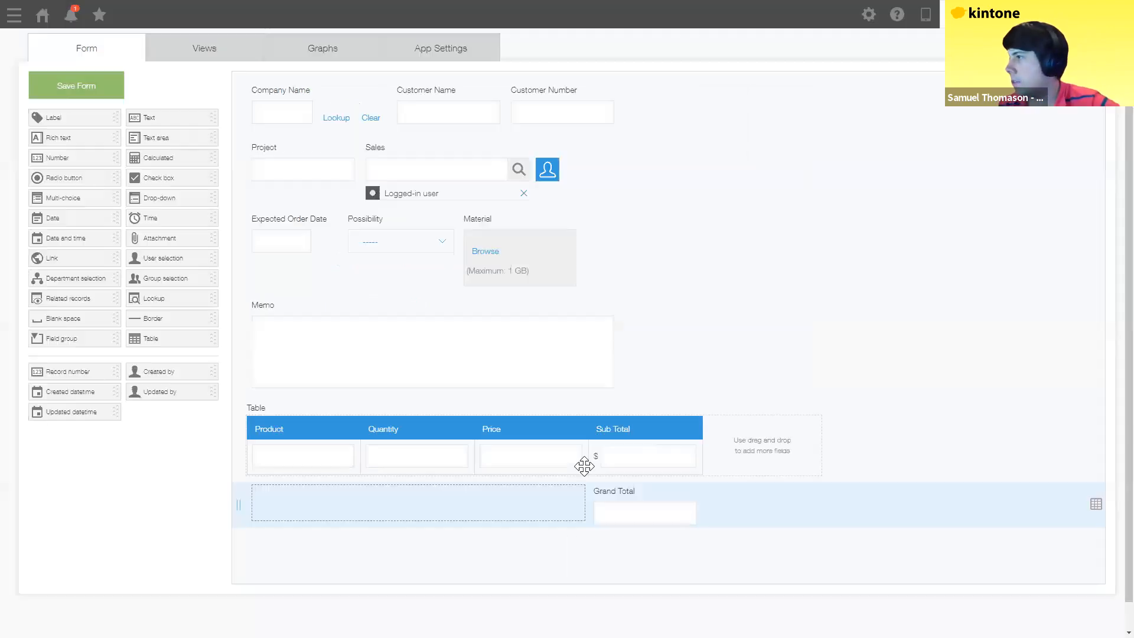
click(579, 424)
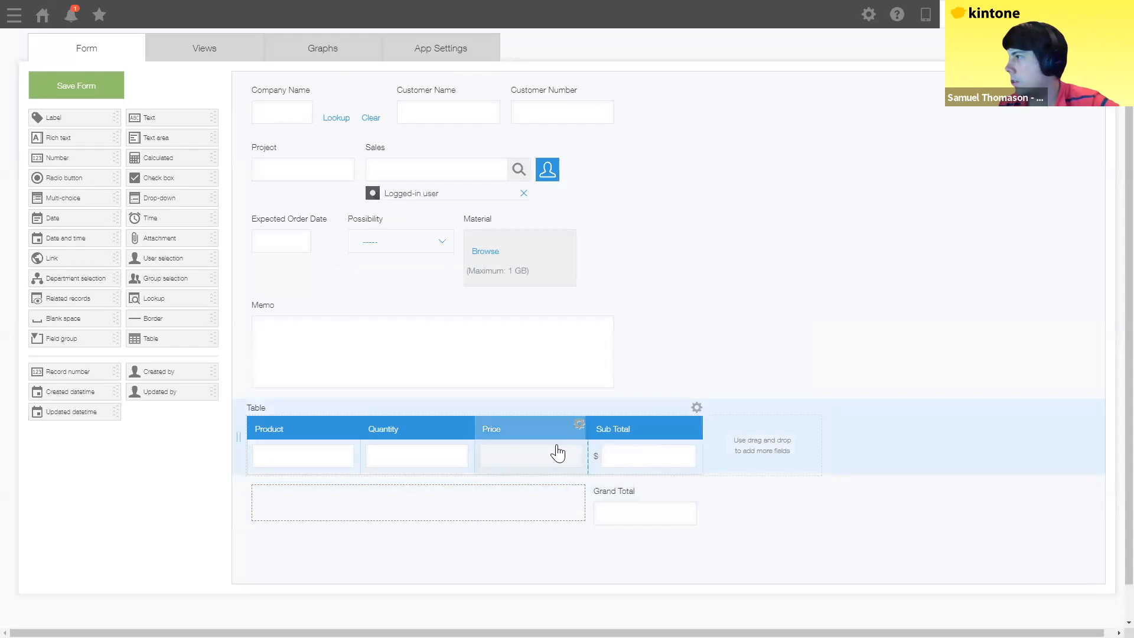
Step: Give the Price column a $ prefix unit of measure
click(553, 448)
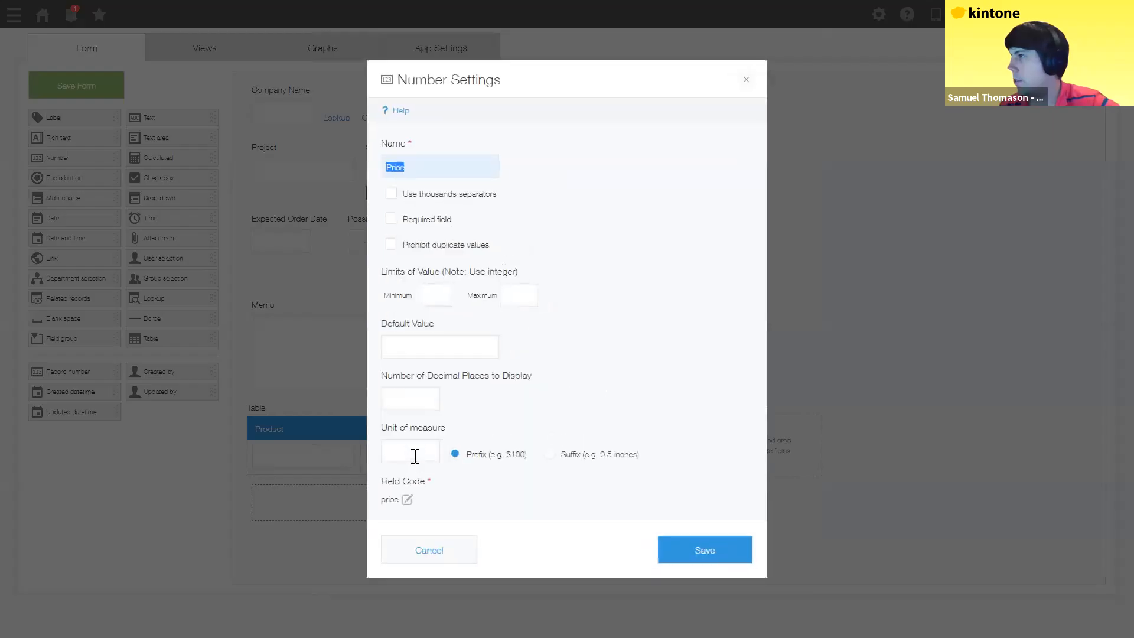
click(416, 456)
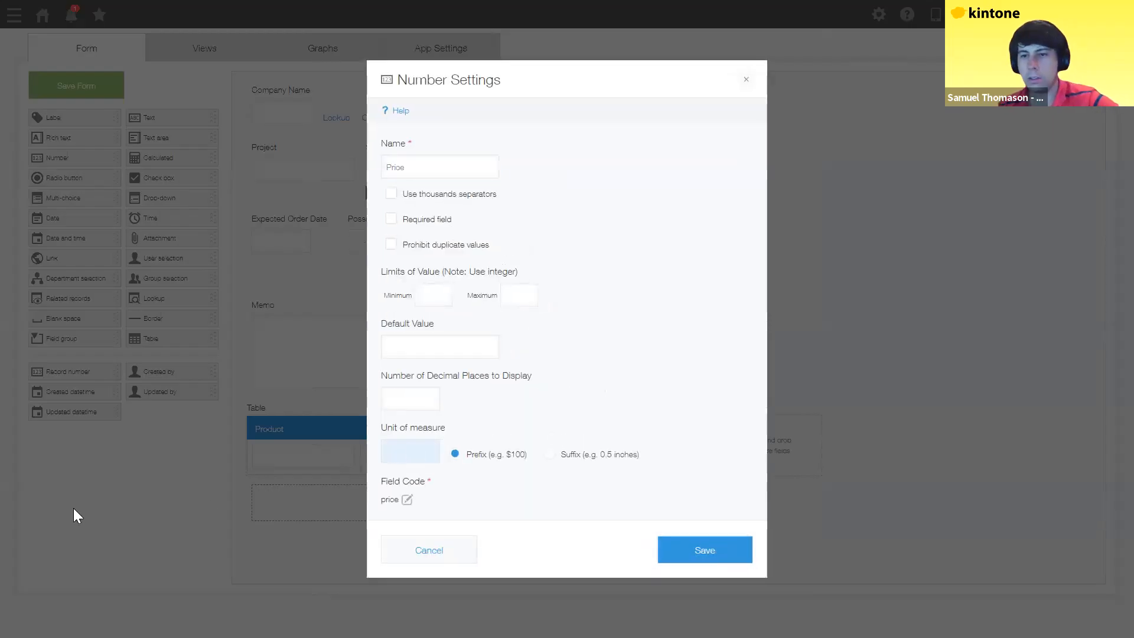
text($)
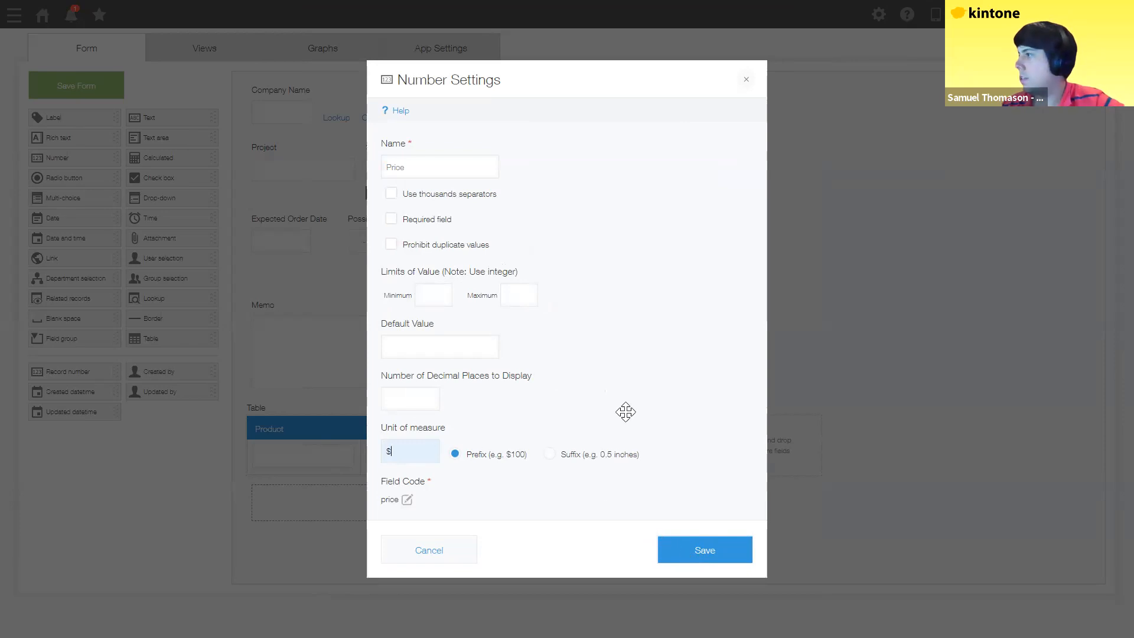
click(705, 550)
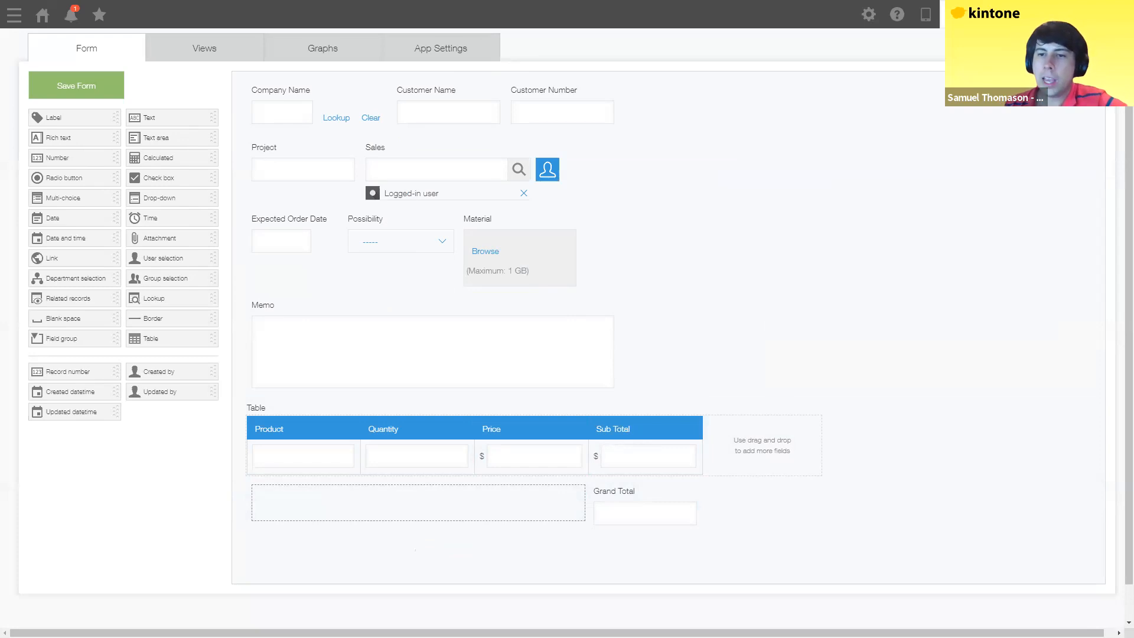
Step: Enter SUM(subtotal) as the Grand Total formula
click(693, 490)
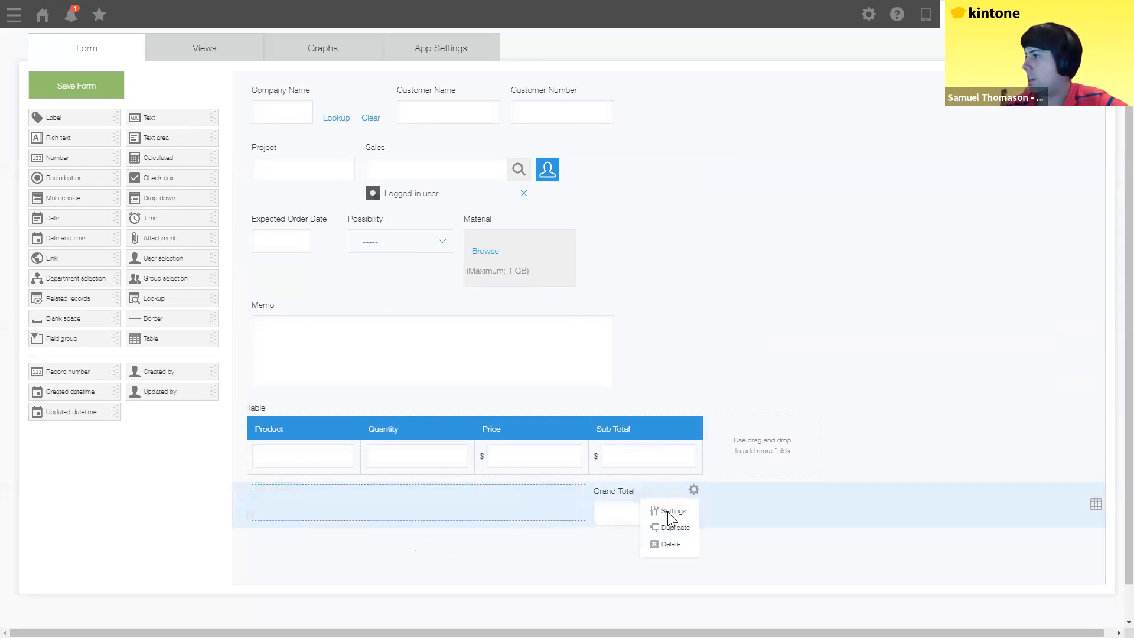
click(672, 510)
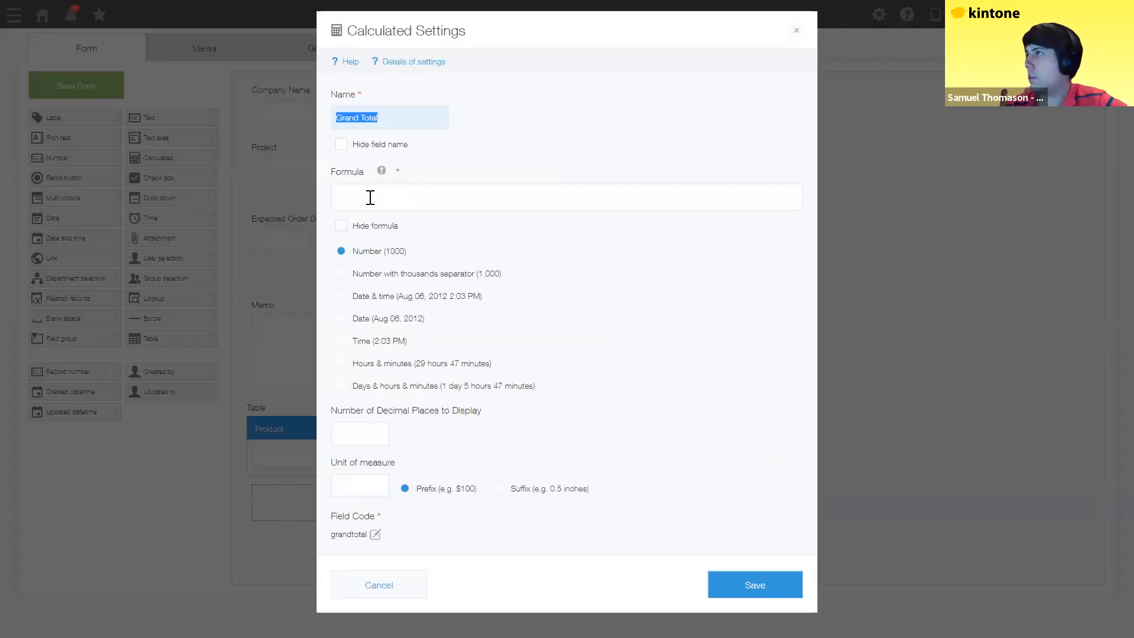
click(370, 198)
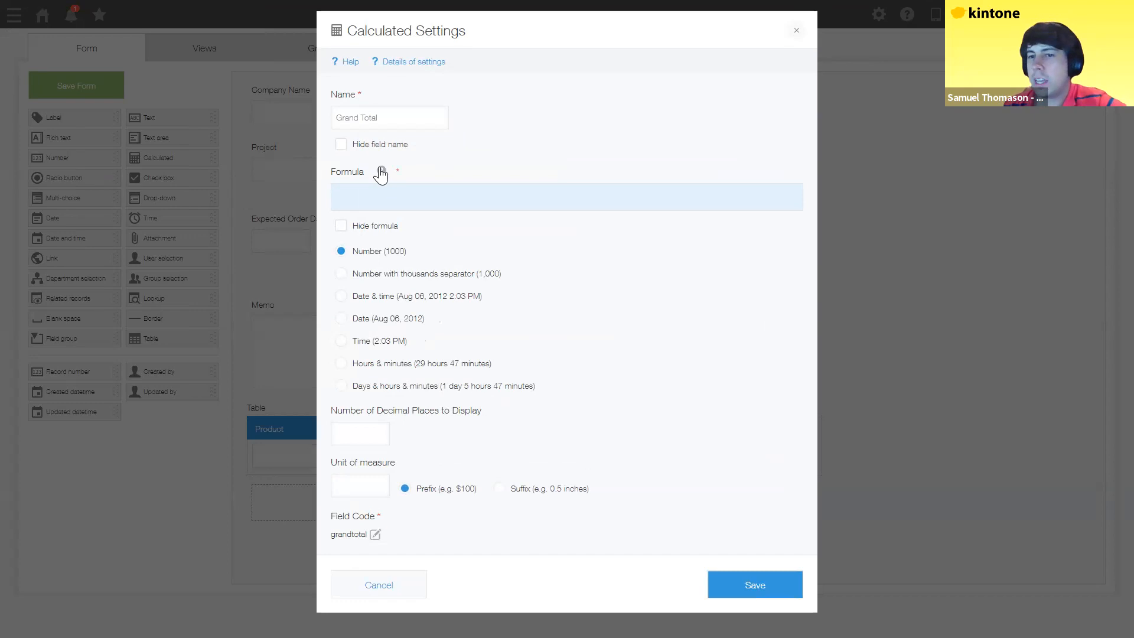
mouse_move(381, 173)
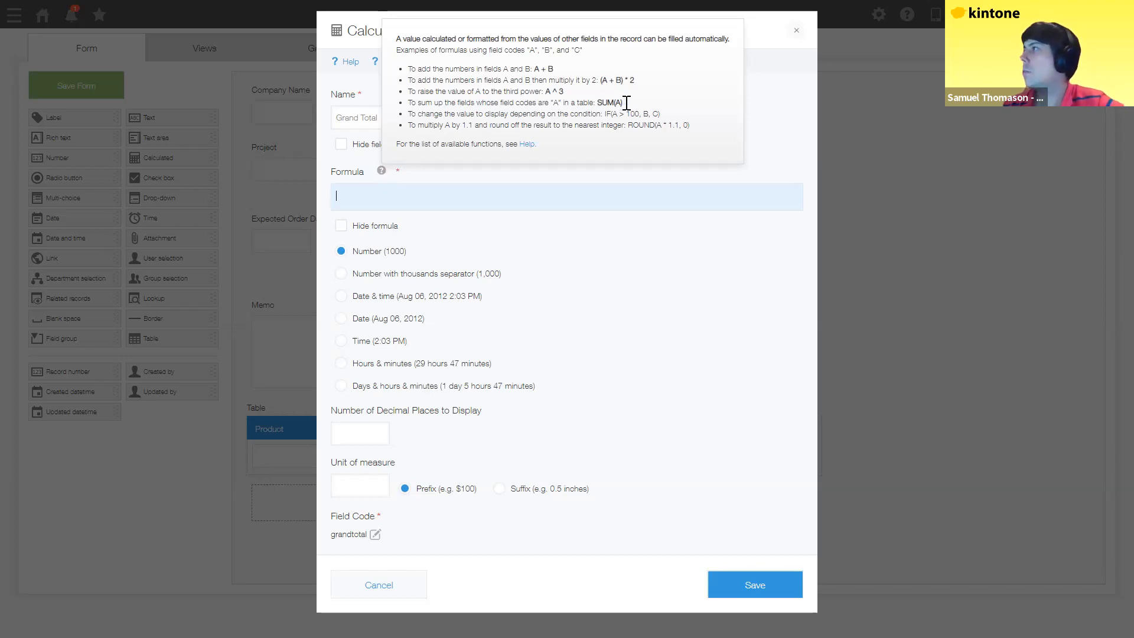
drag(625, 103, 597, 104)
key(ctrl+c)
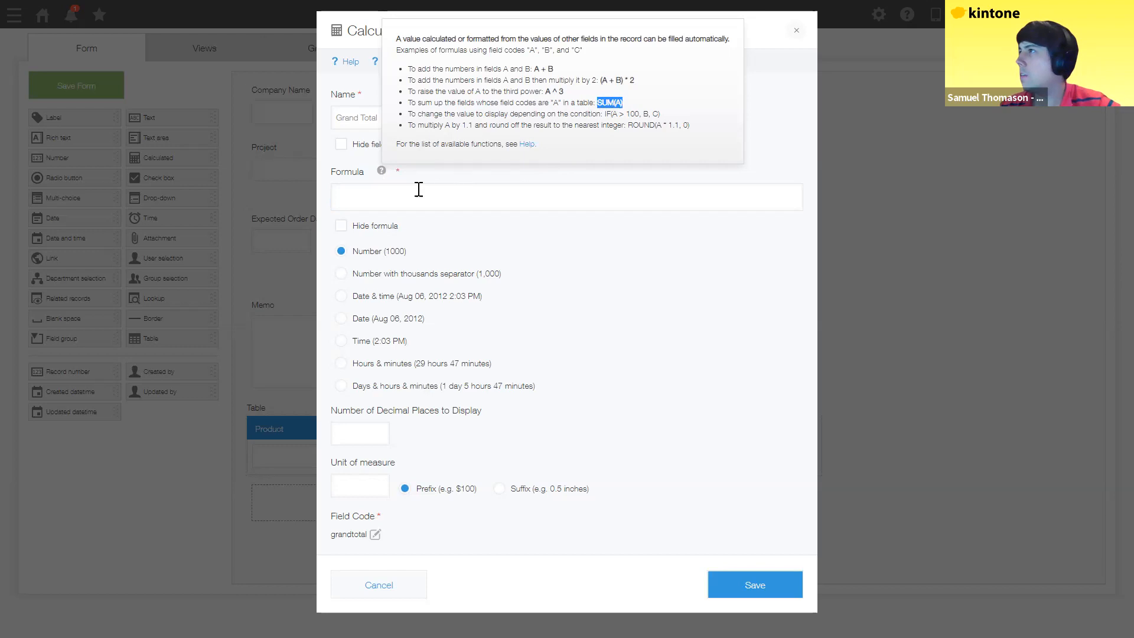
click(388, 193)
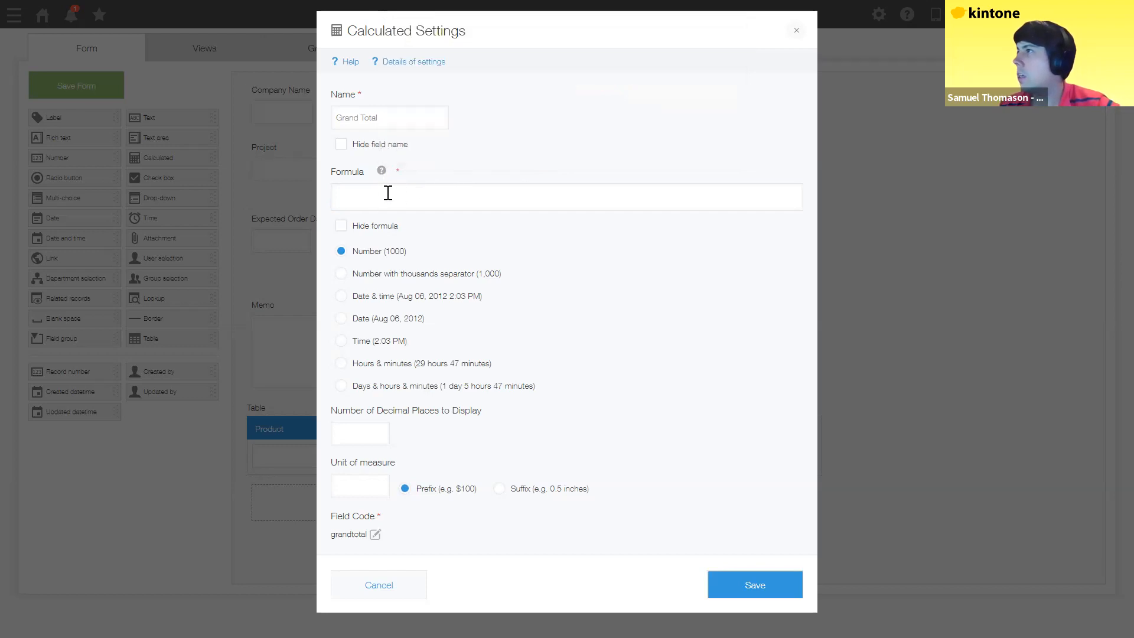
key(ctrl+v)
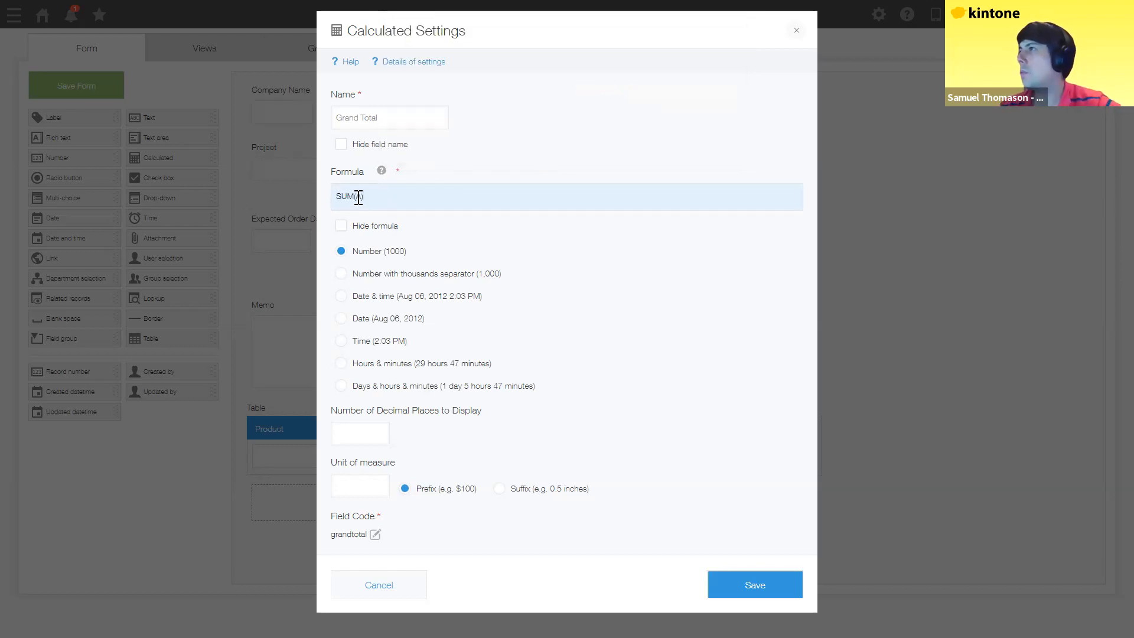
key(shift+Right)
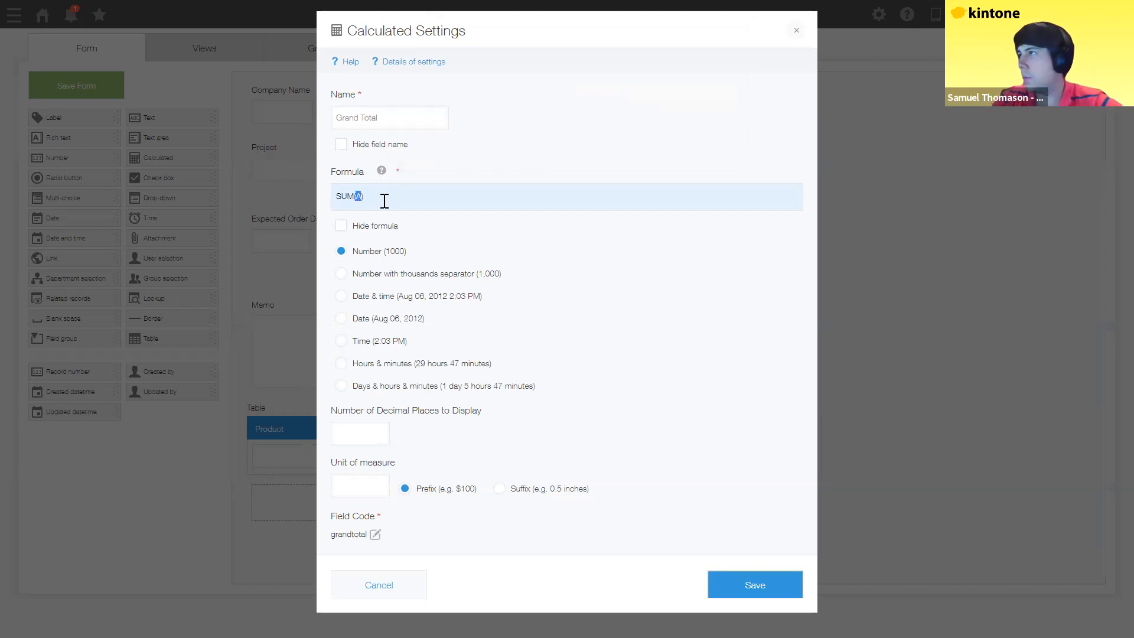
text(subtotal)
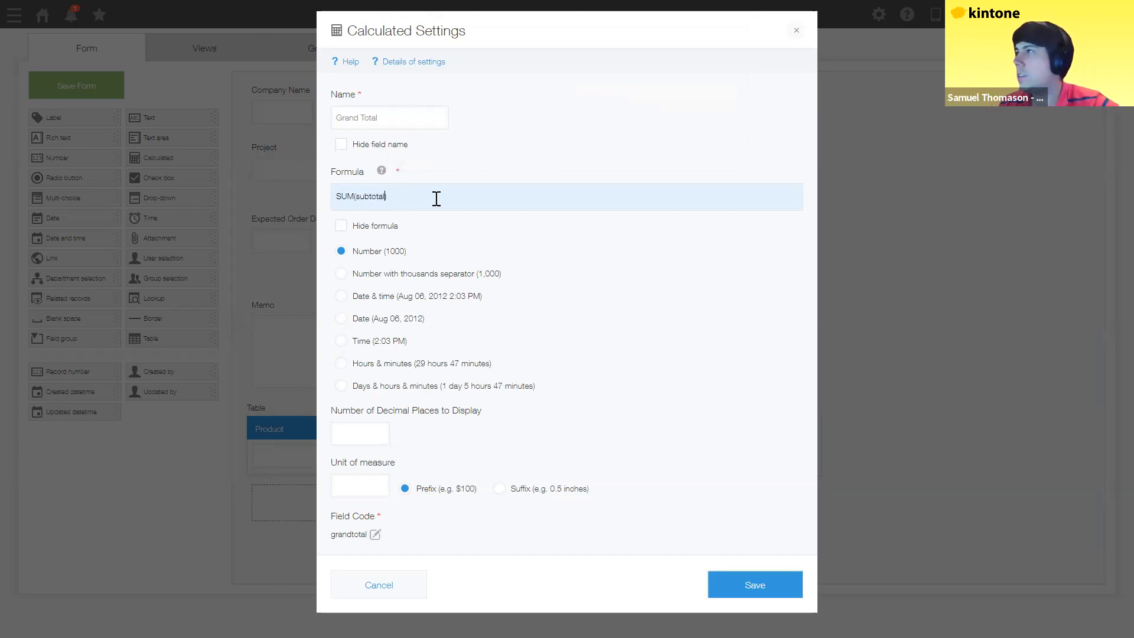
key(Right)
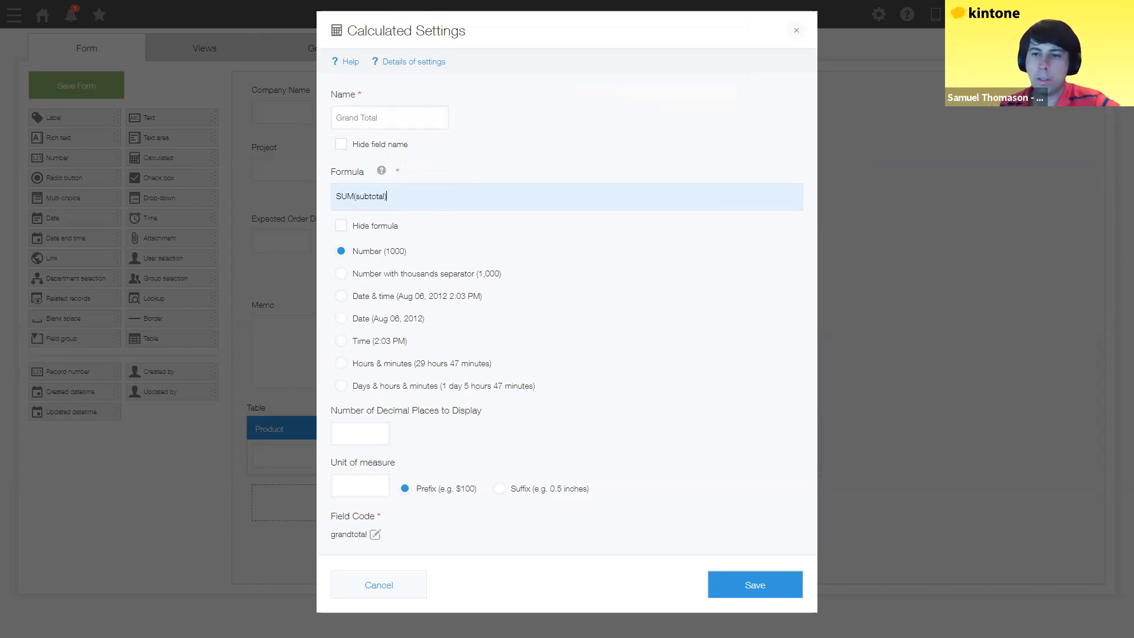
Step: Format Grand Total with thousands separators and a 'dollarydoos' suffix, then save
click(341, 275)
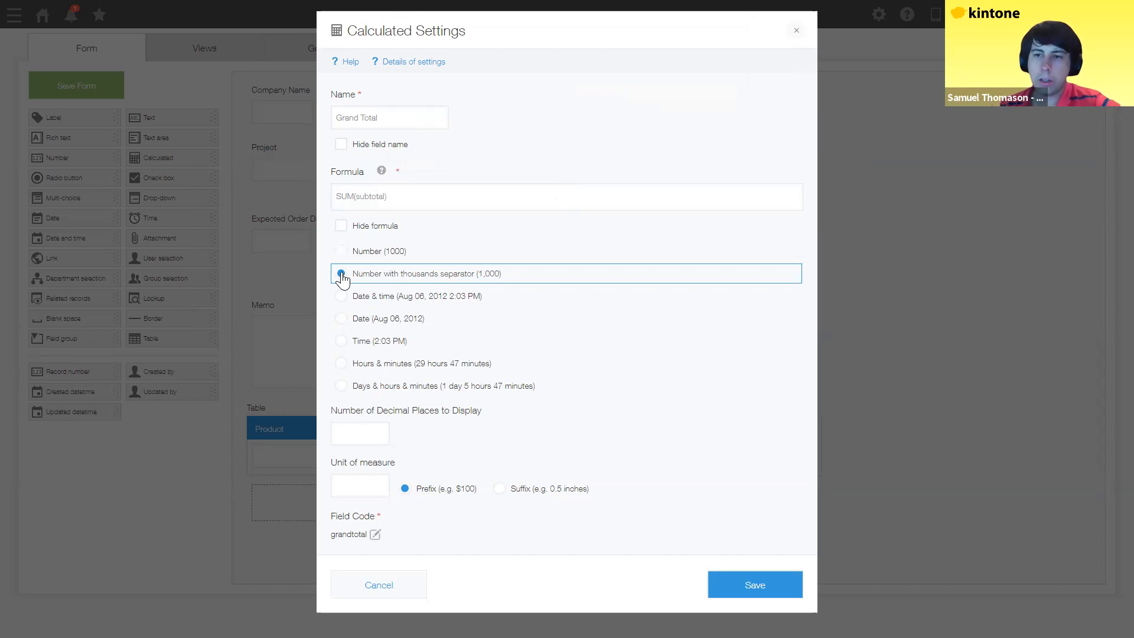
click(348, 487)
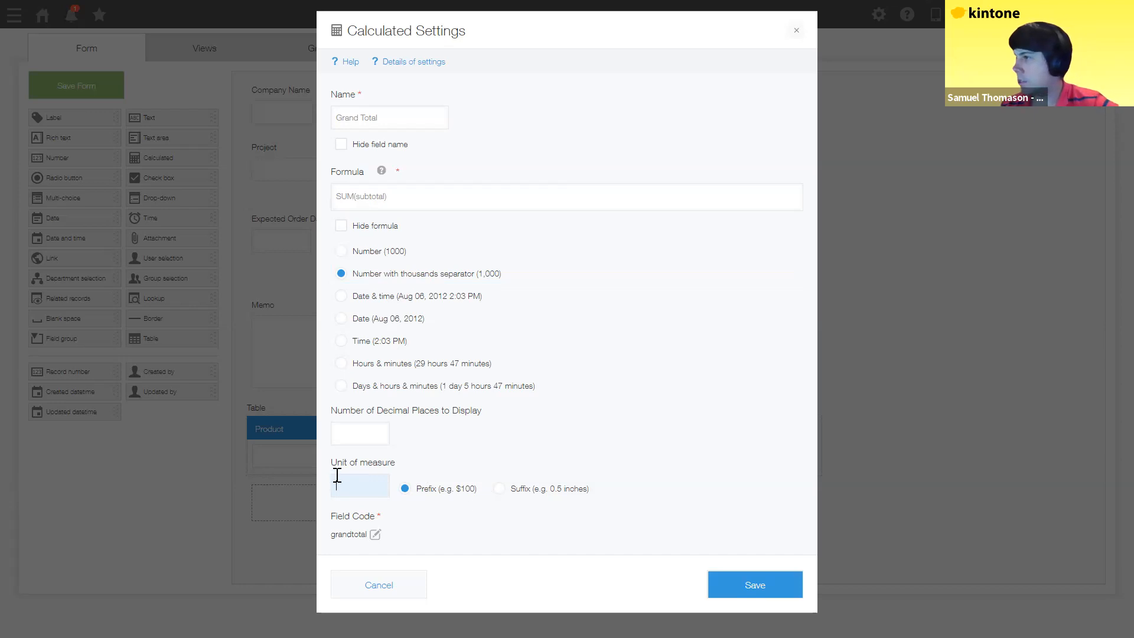
key(Tab)
key(Right)
click(360, 484)
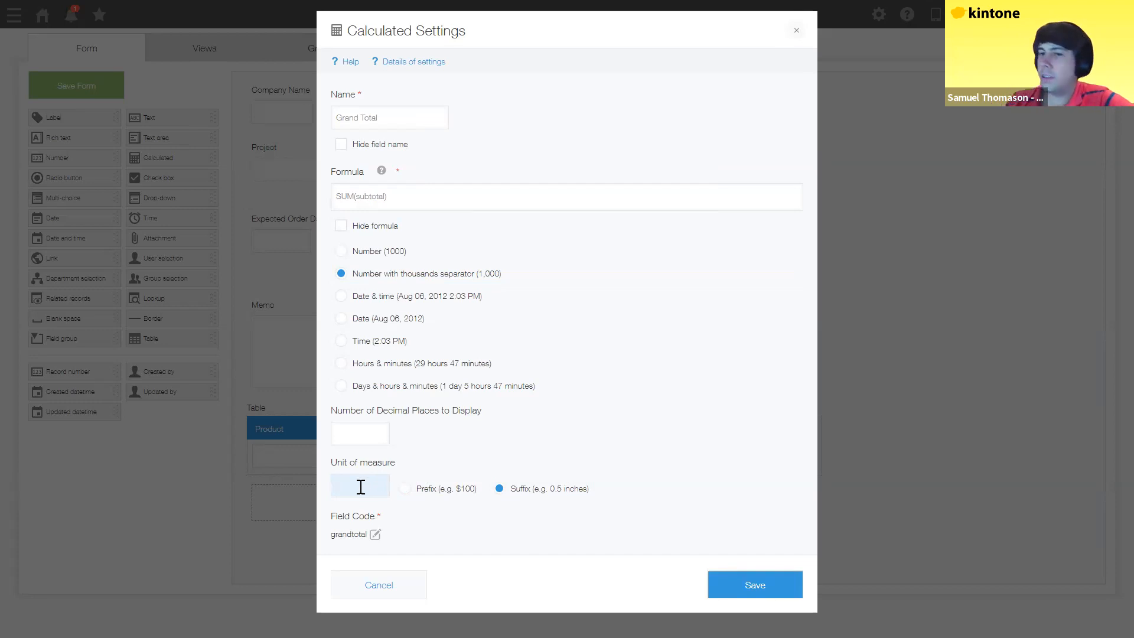
text(dollarydoos)
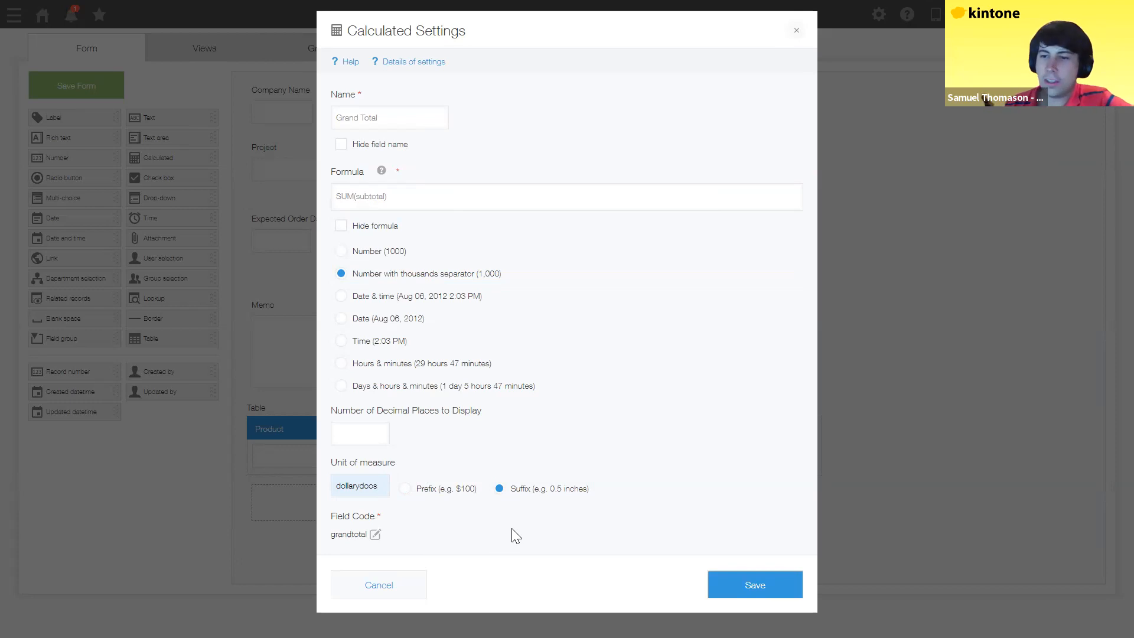
click(749, 590)
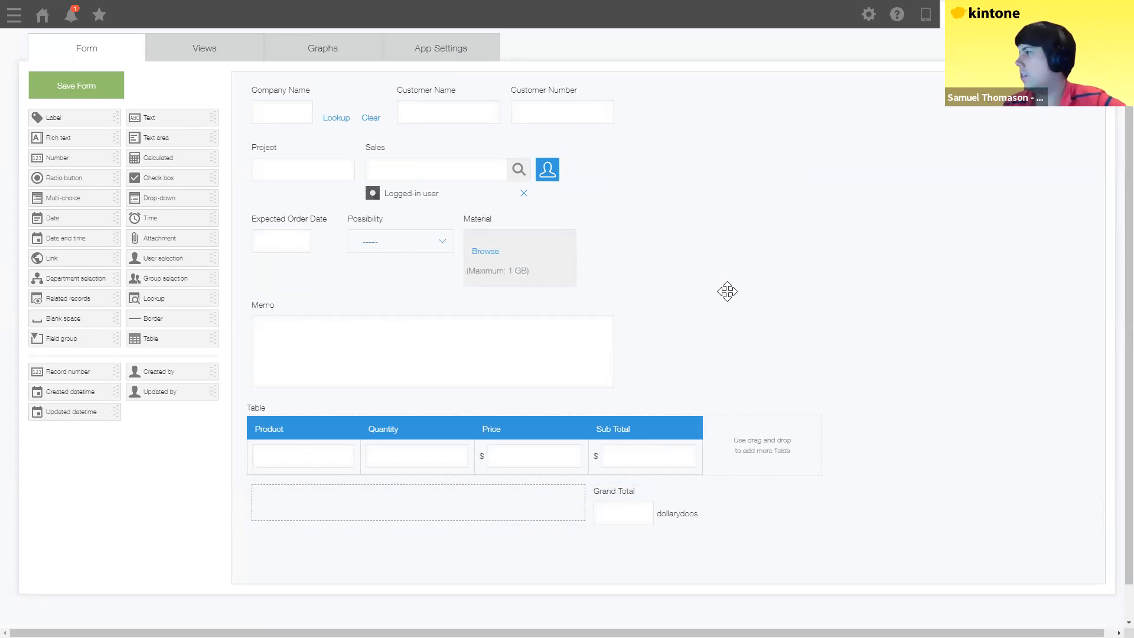
Step: Save the form and activate the Customer Management app, confirming the activation prompt
scroll(463, 195, up, 2)
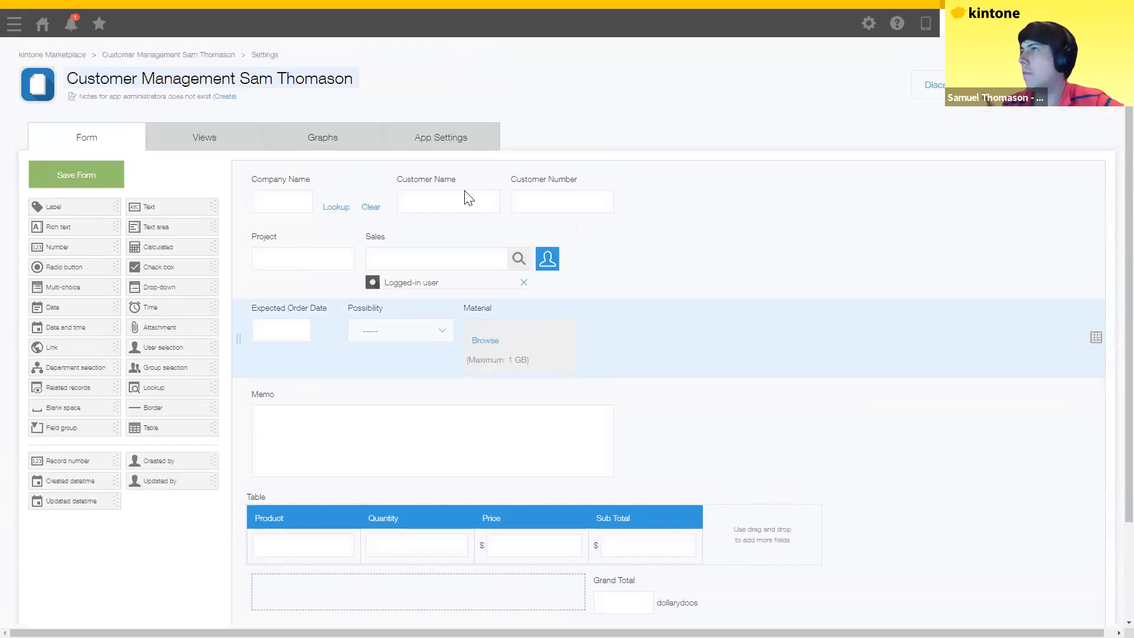
click(1042, 118)
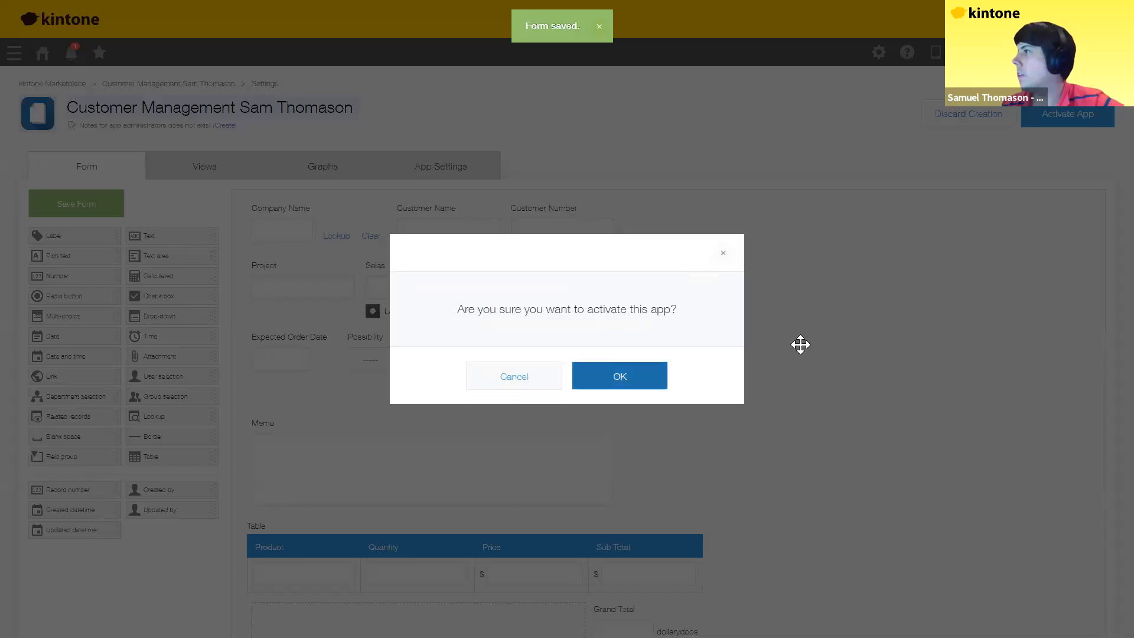
click(610, 376)
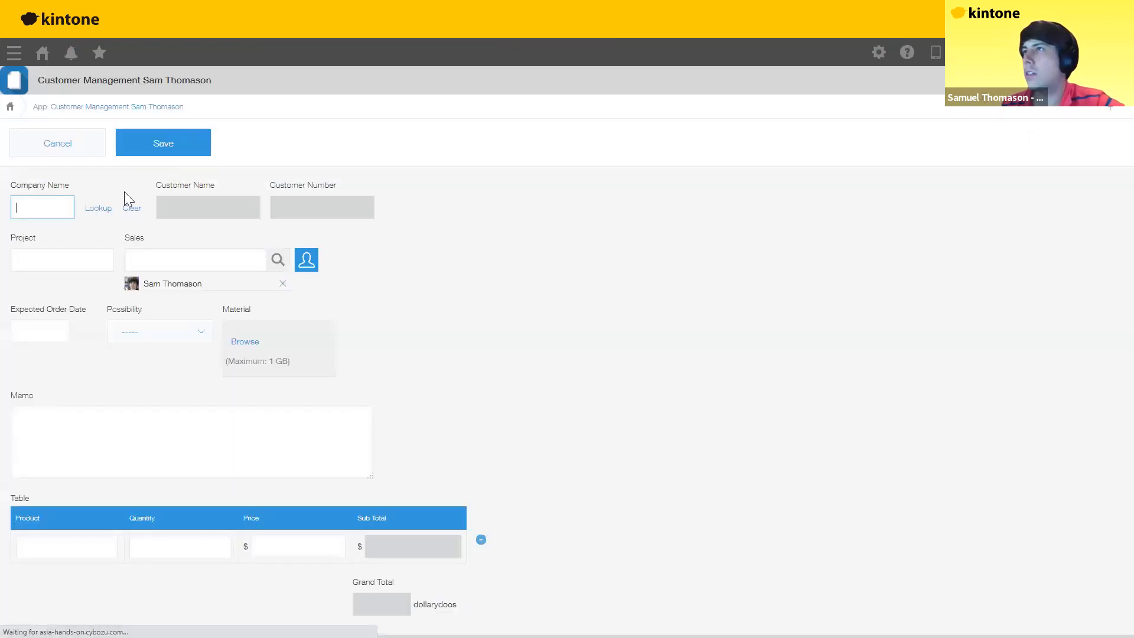
Step: Look up Smith foundation as the Company Name and enter Artemis as the Project
click(94, 210)
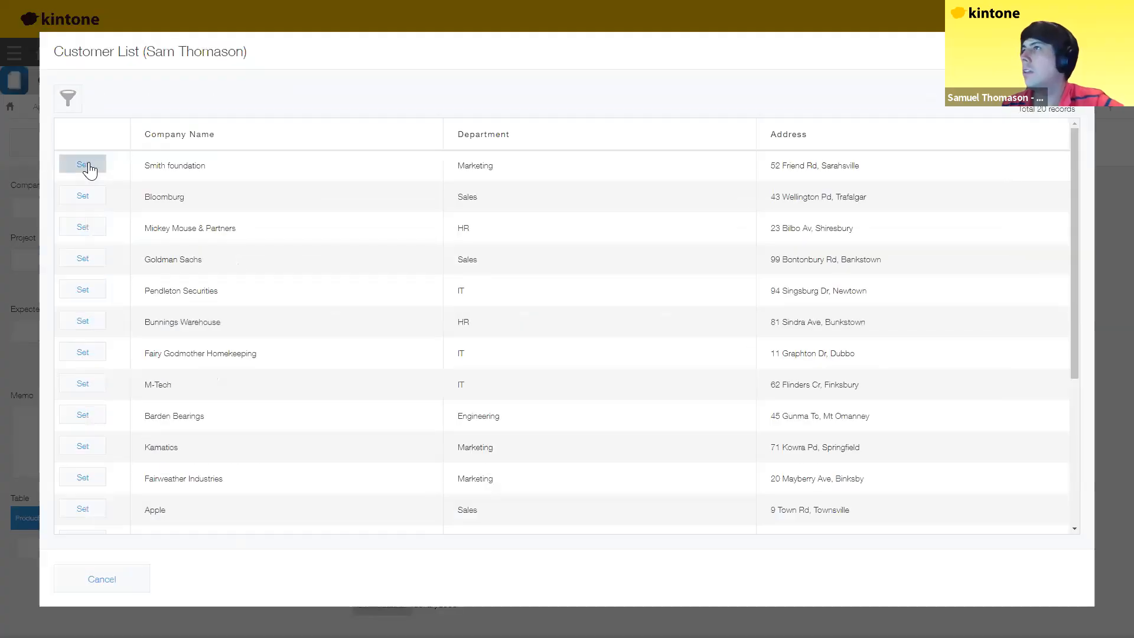
click(88, 170)
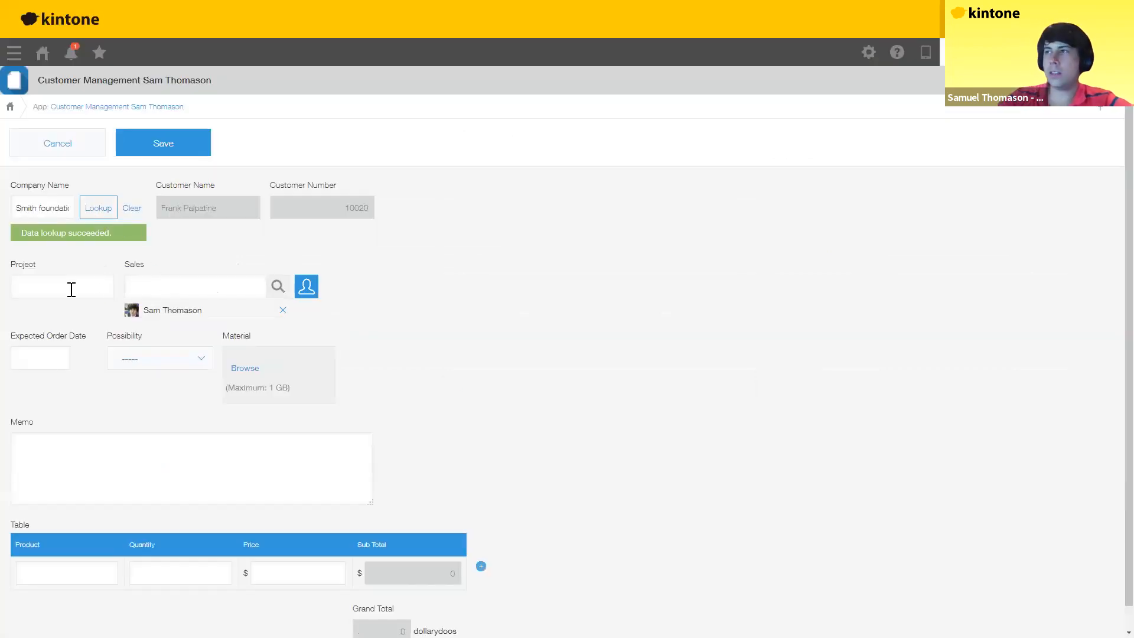
click(71, 289)
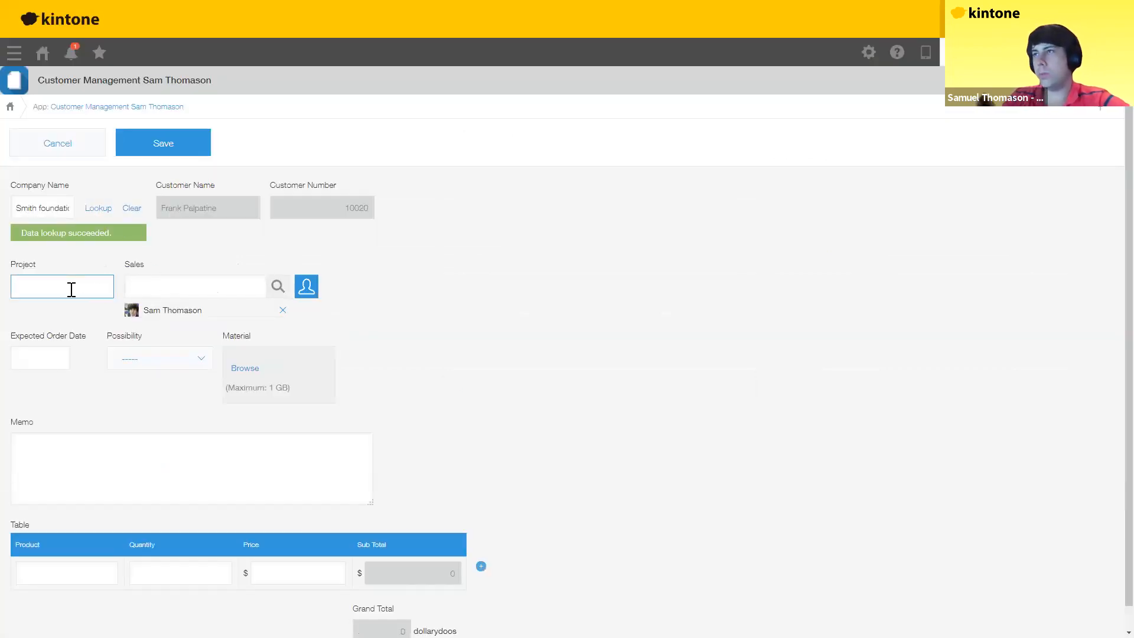
text(Artemi)
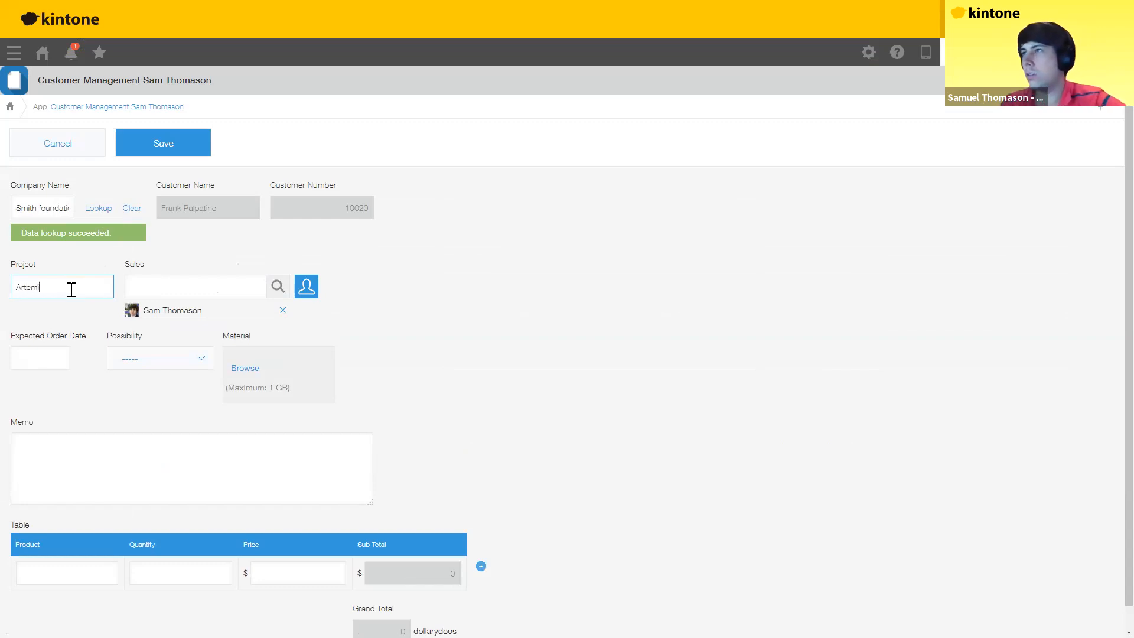
text(s)
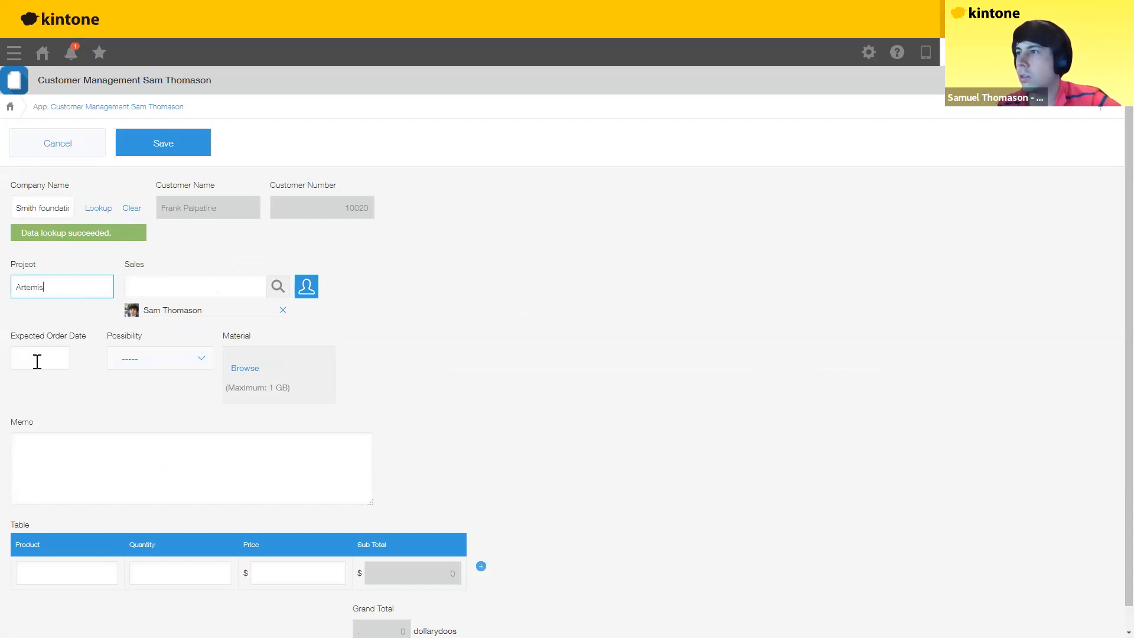
Step: Set the Expected Order Date to 03/23/2023 using the calendar
click(46, 360)
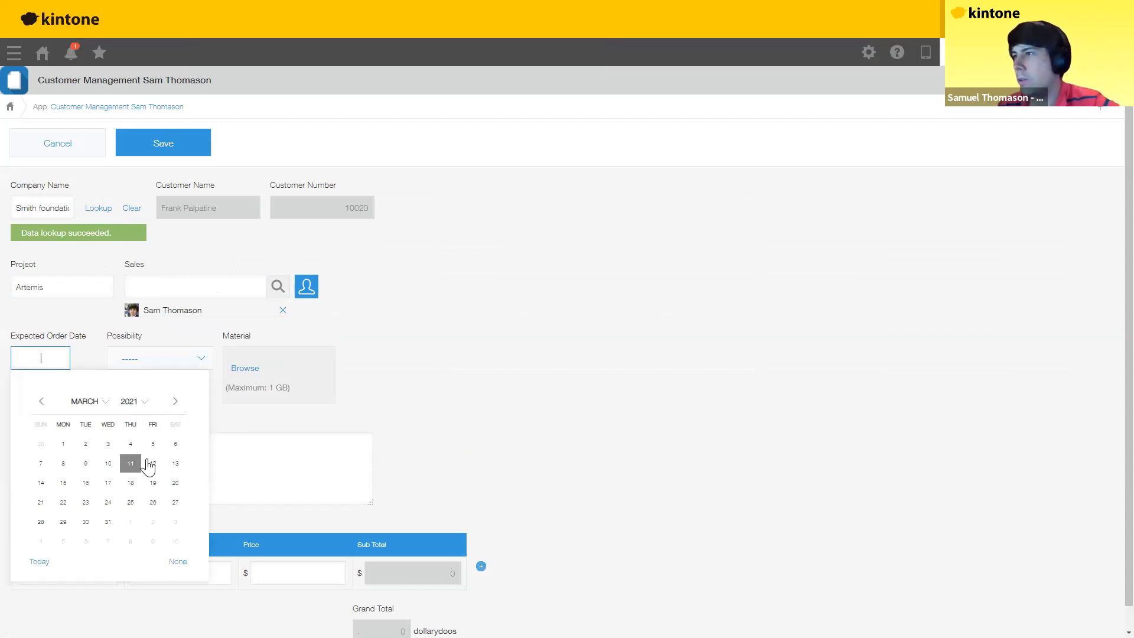
click(134, 401)
click(132, 532)
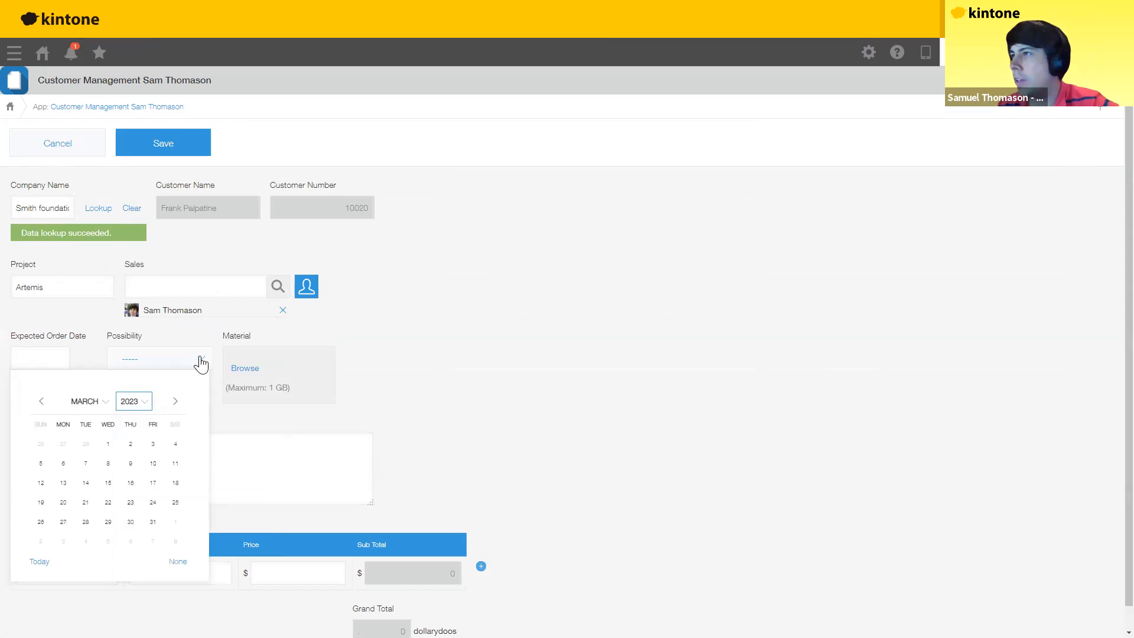
click(131, 503)
Step: Set Possibility to B and start attaching a file to Material
click(201, 359)
click(133, 420)
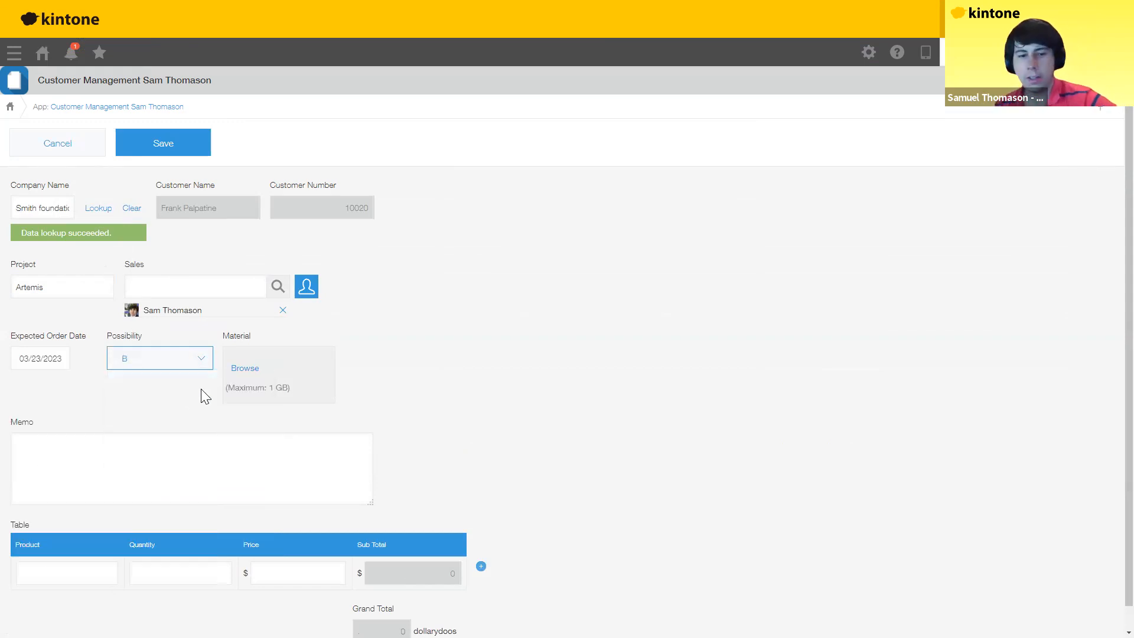
click(241, 368)
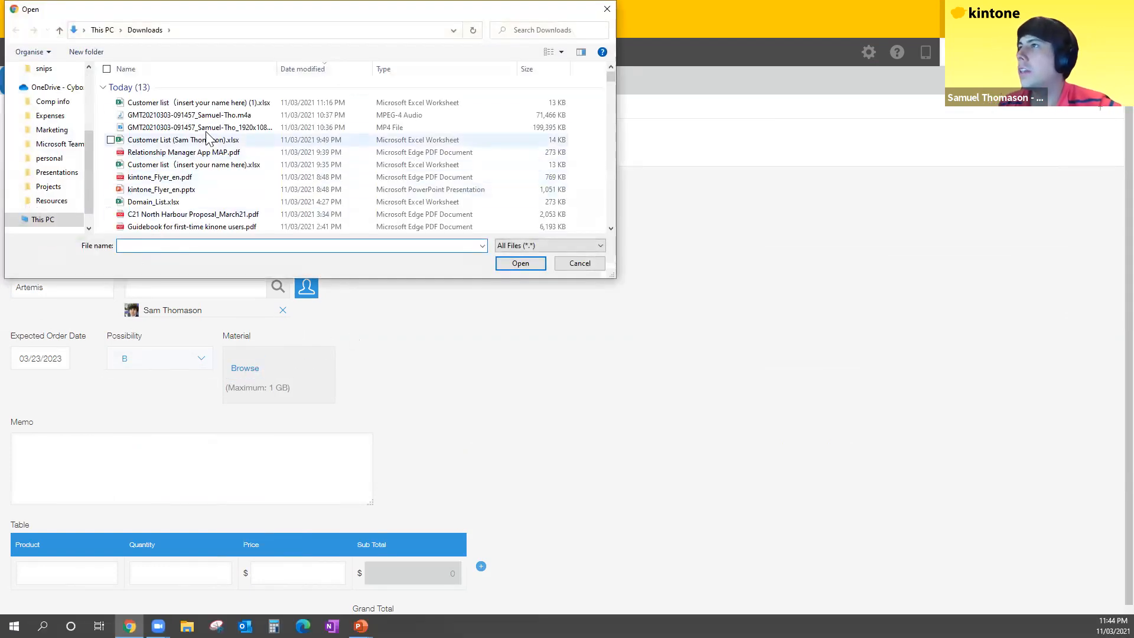
Step: Attach kintone_Flyer_en.pdf to Material and write the memo 'Initiate a artemis project phase 0!'
click(166, 178)
click(521, 264)
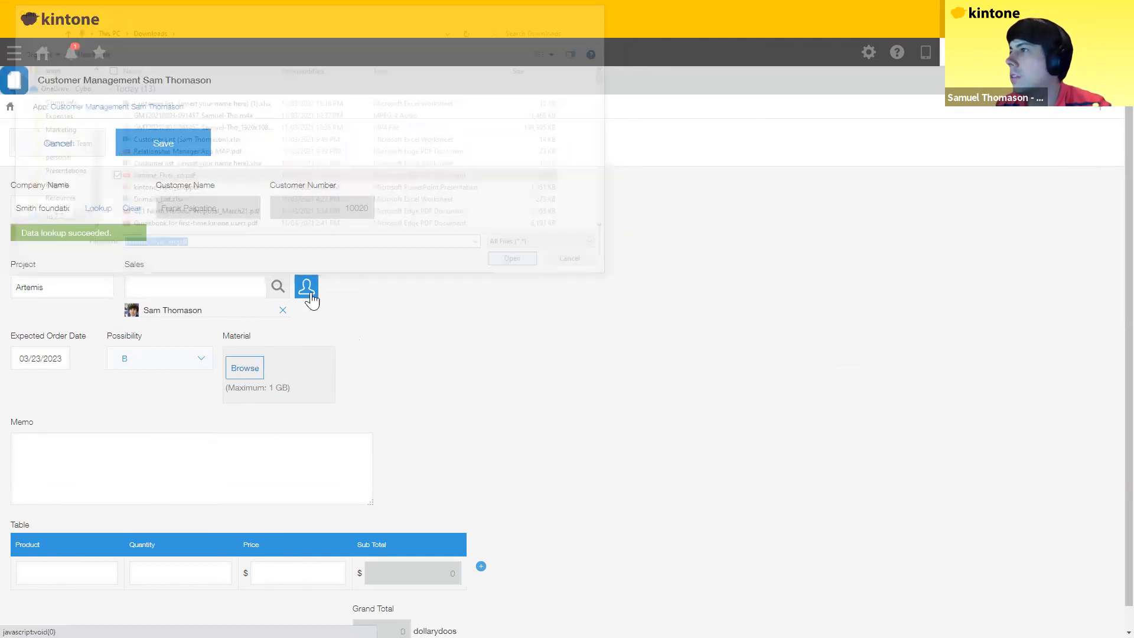
scroll(85, 423, down, 1)
click(84, 423)
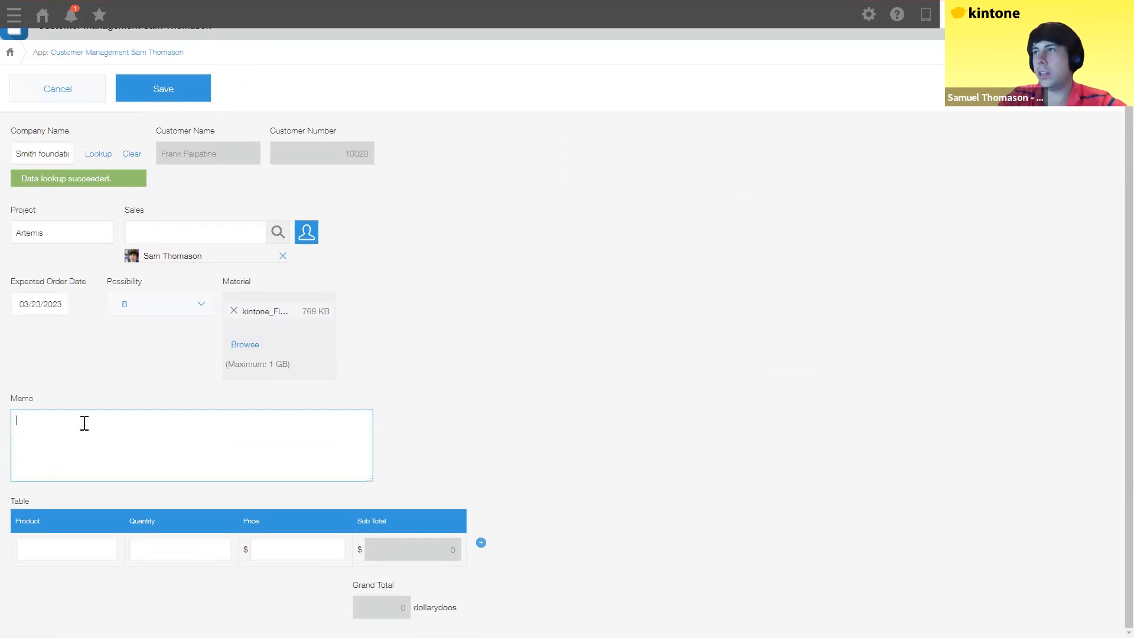
text(Initiate)
text( a)
text( artem)
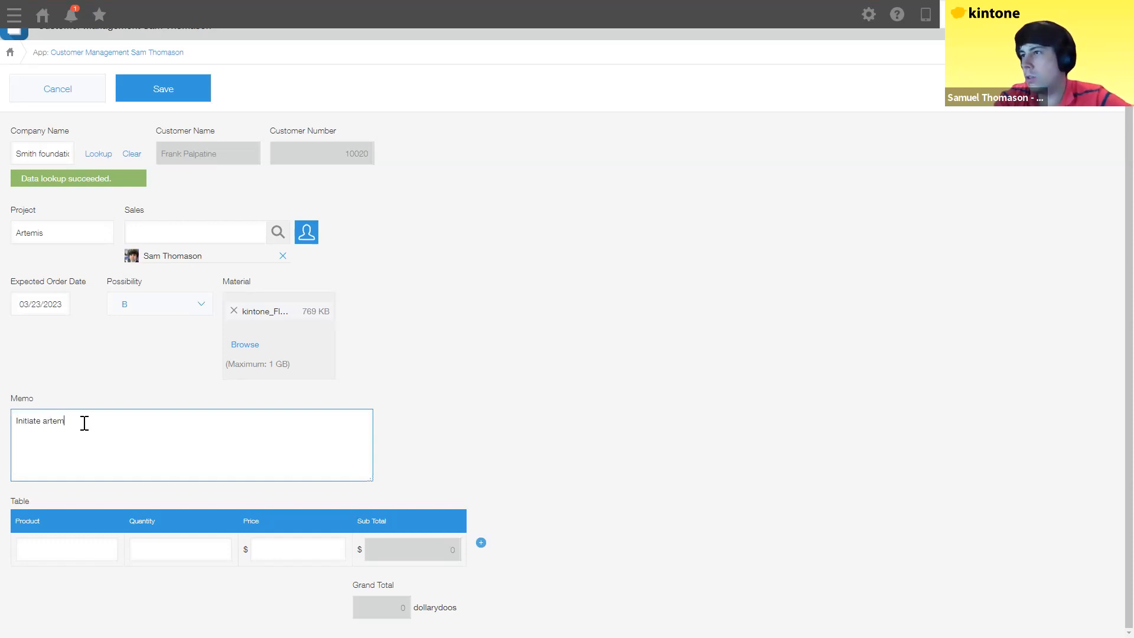
text(is project)
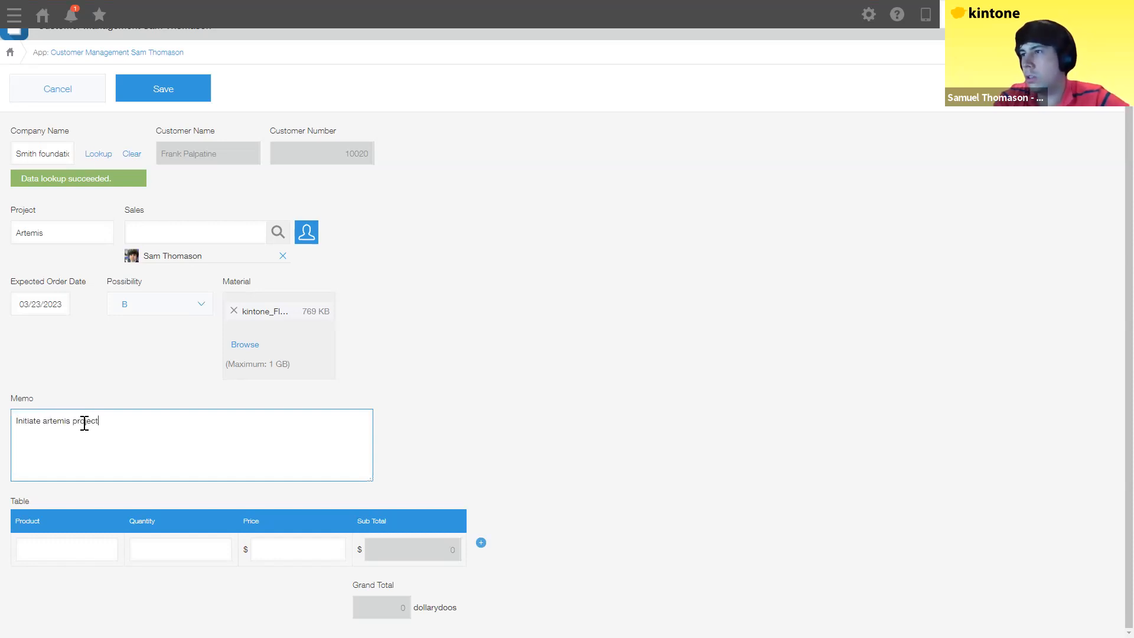
text( phase 0!!)
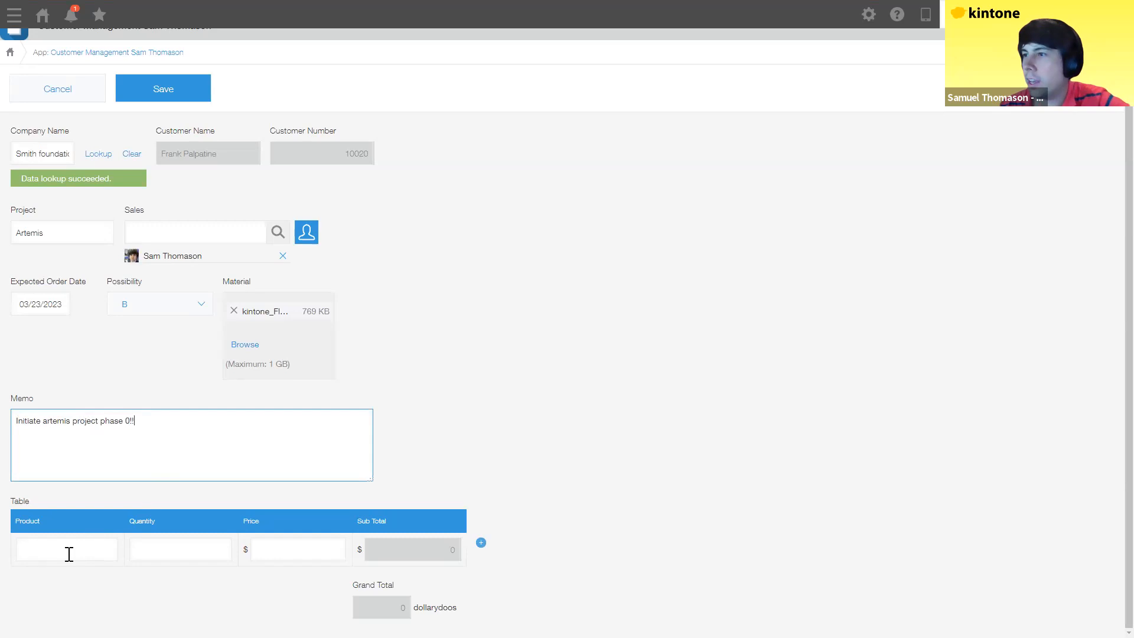
Step: Fill the first table row: rockets boosters, quantity 5, price 10000000
click(66, 554)
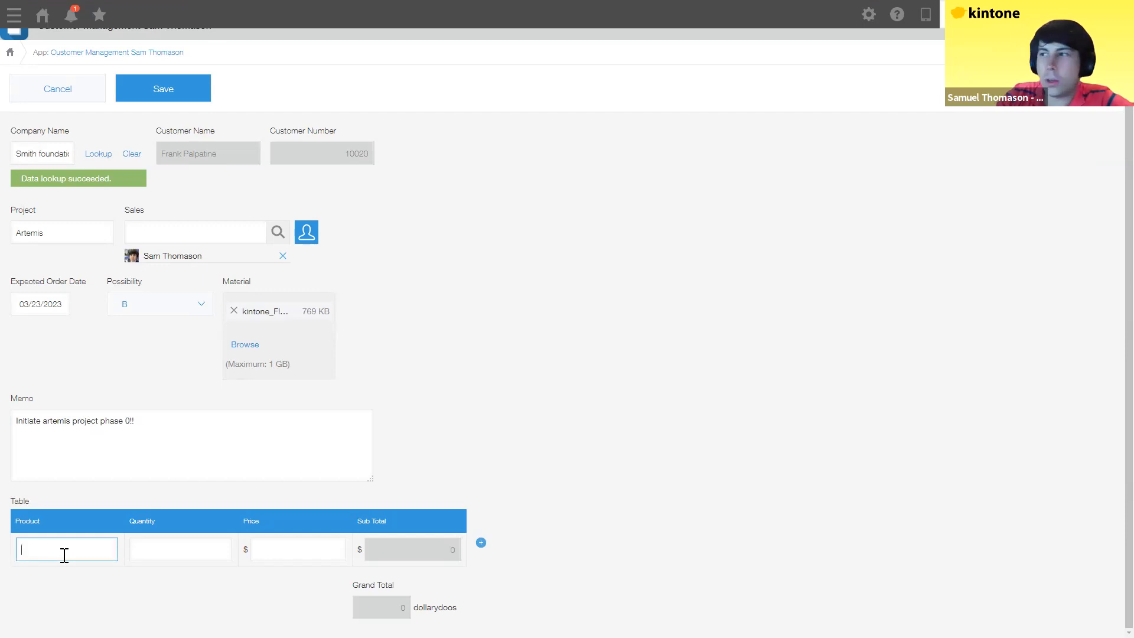
text(rockets boosters)
click(152, 547)
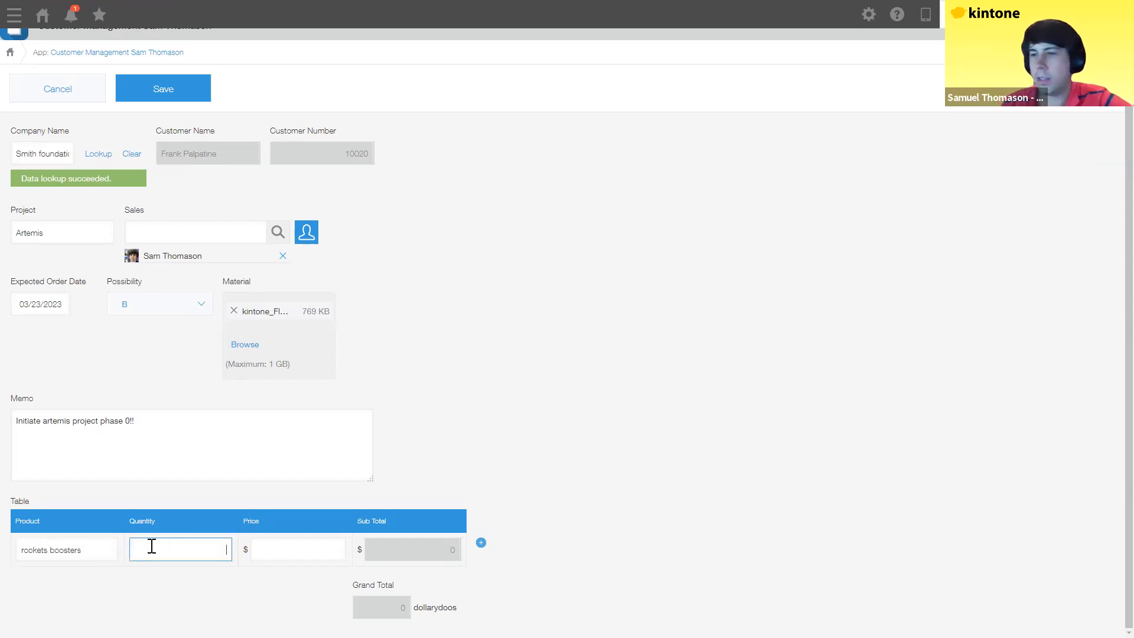
text(5)
click(321, 543)
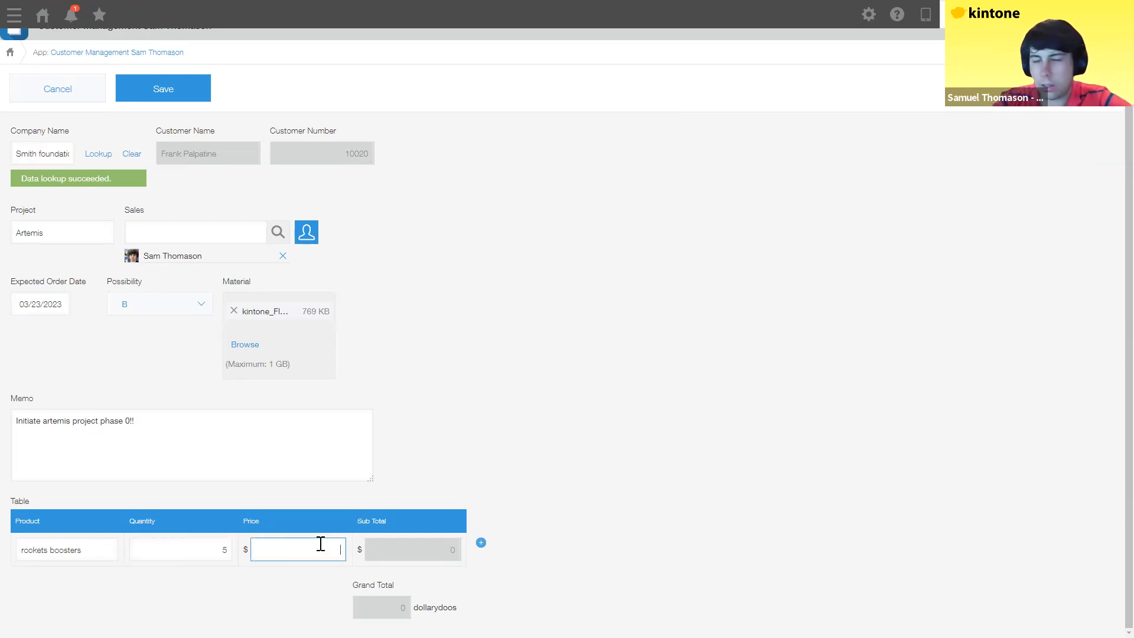
text(10000)
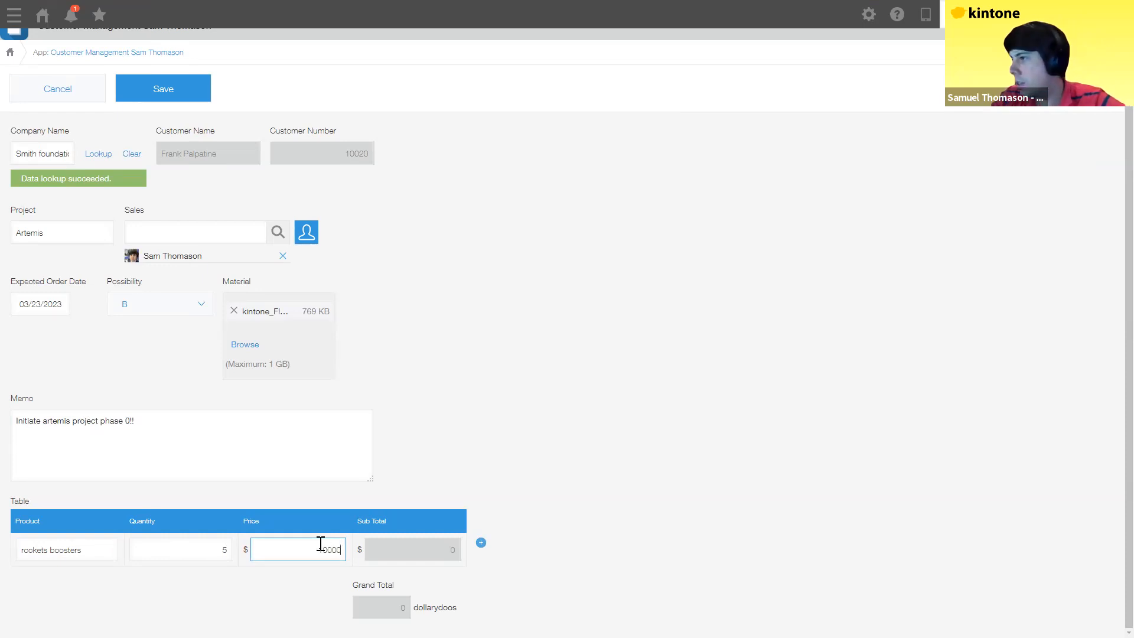
text(000)
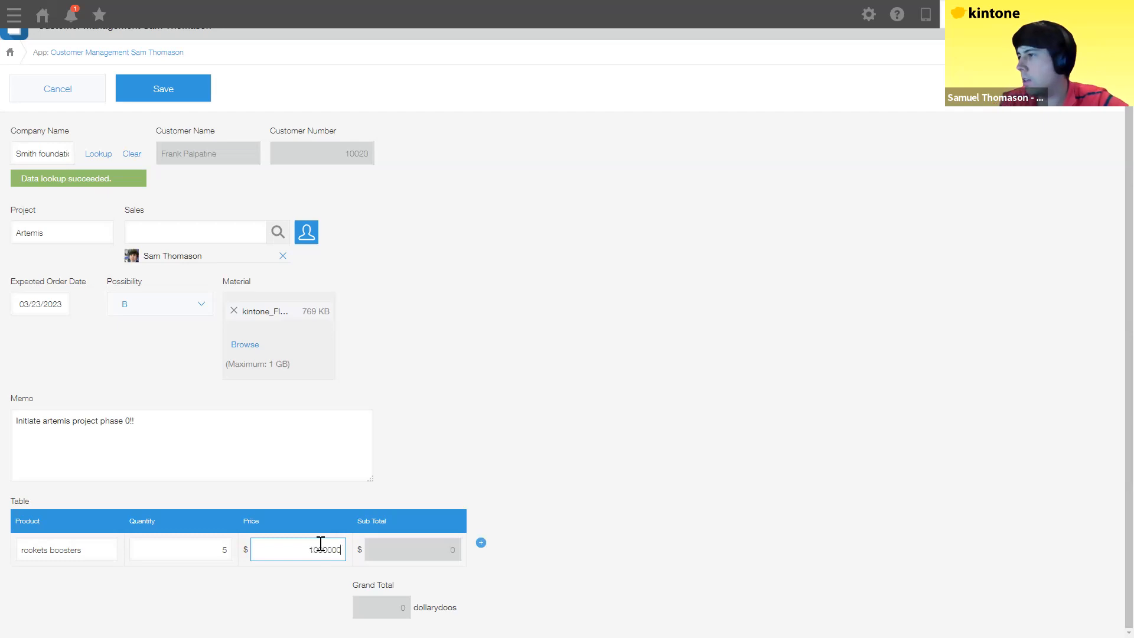
click(523, 550)
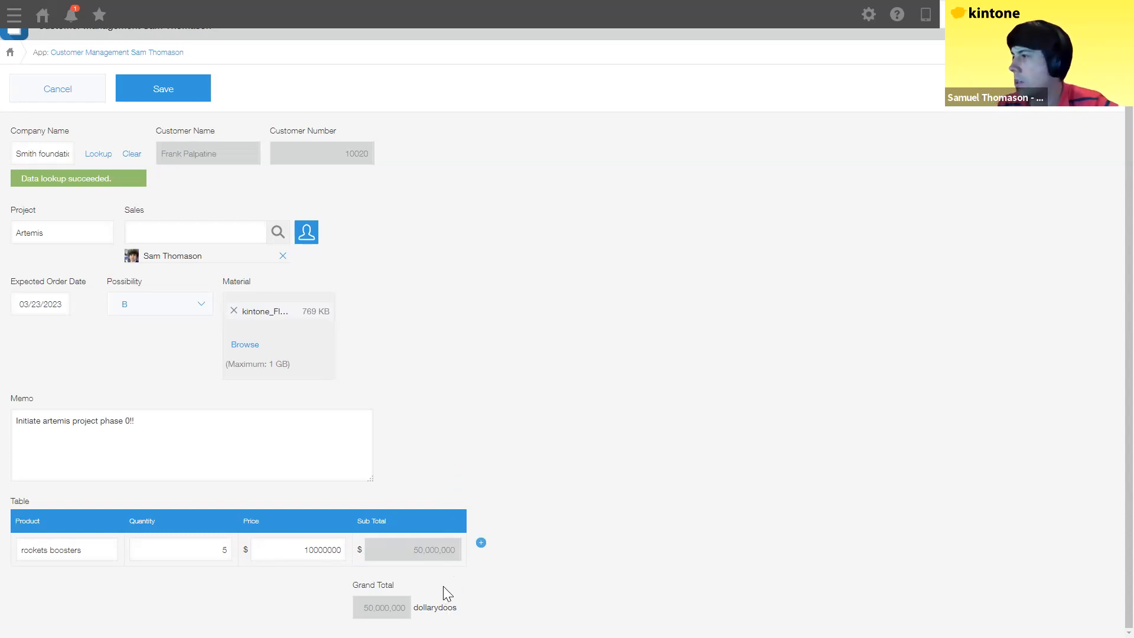
Step: Add a second row for kintone license, quantity 5000 at price 30, and save the record
click(482, 543)
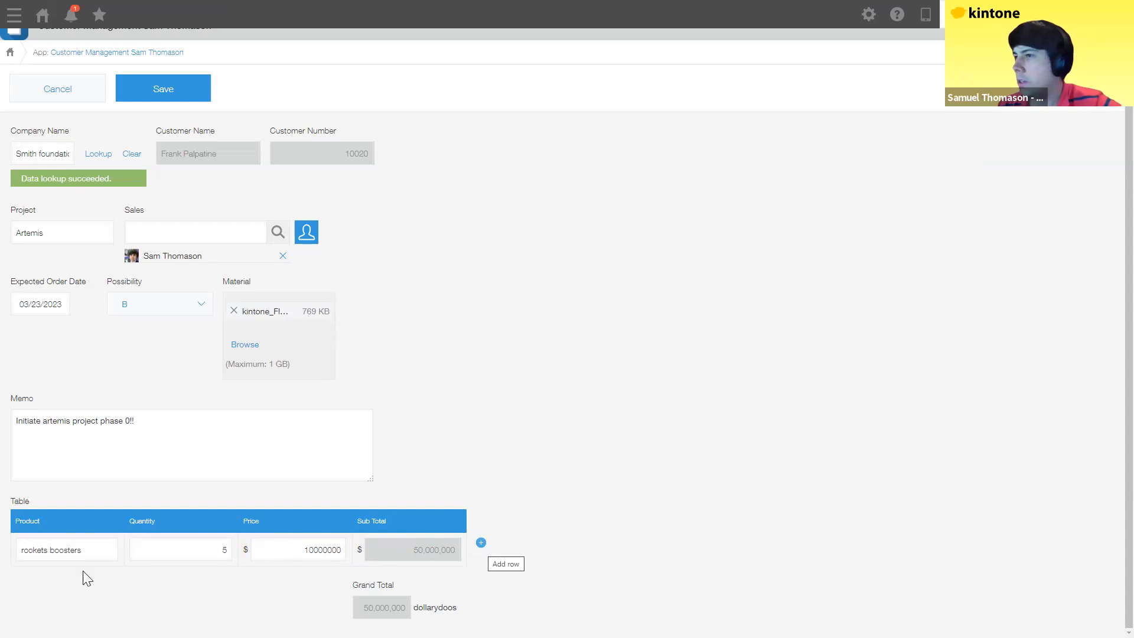
click(58, 585)
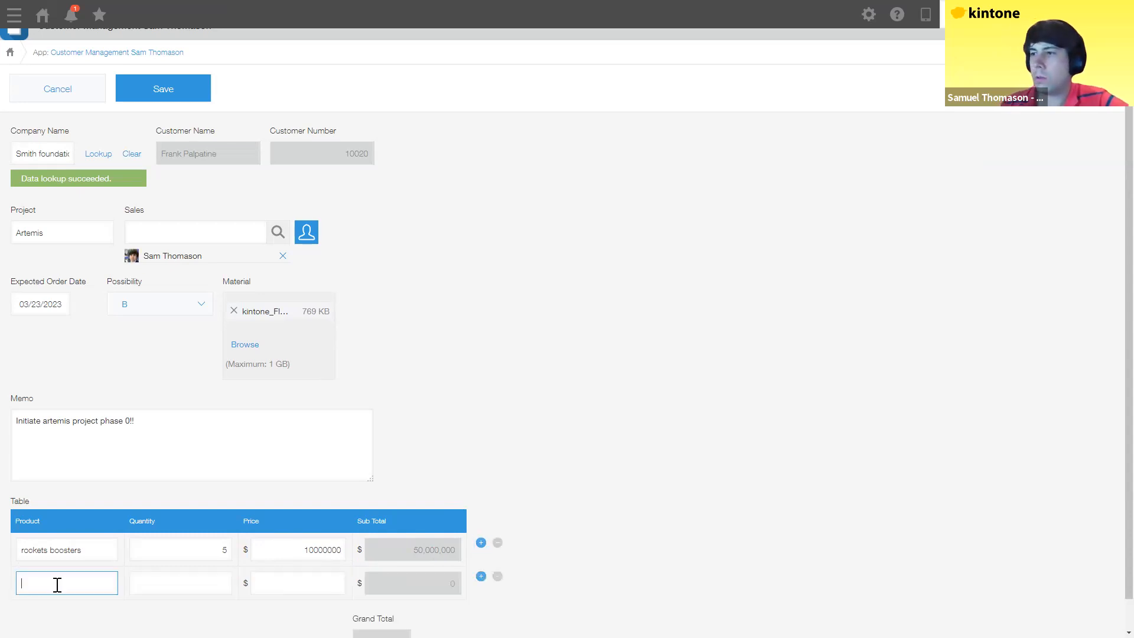
text(kintone license)
key(Tab)
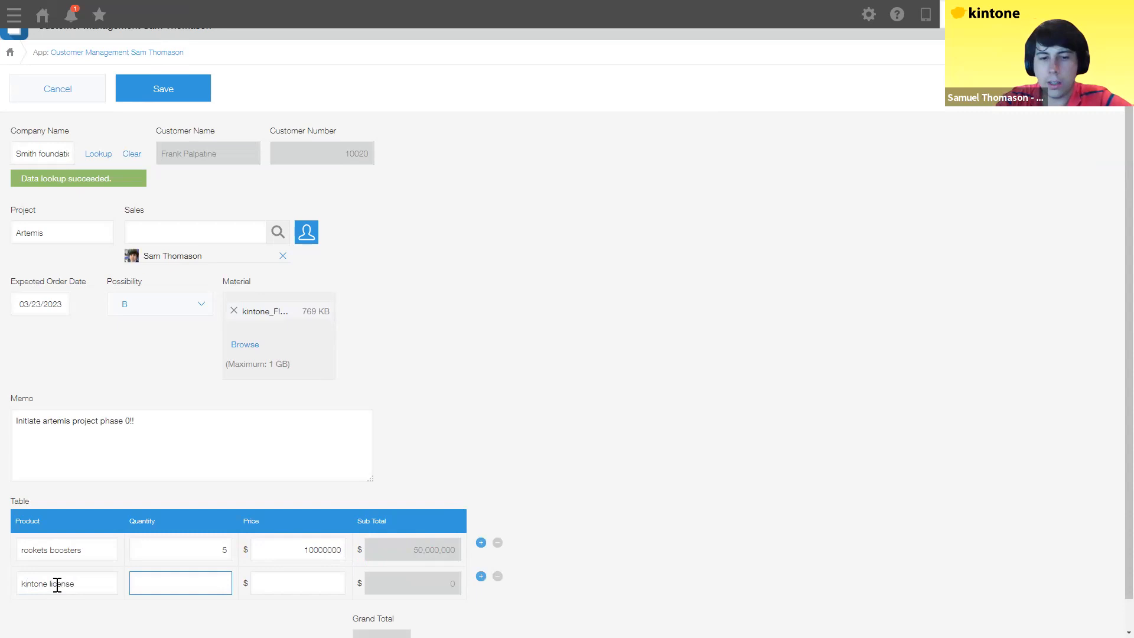
text(5000)
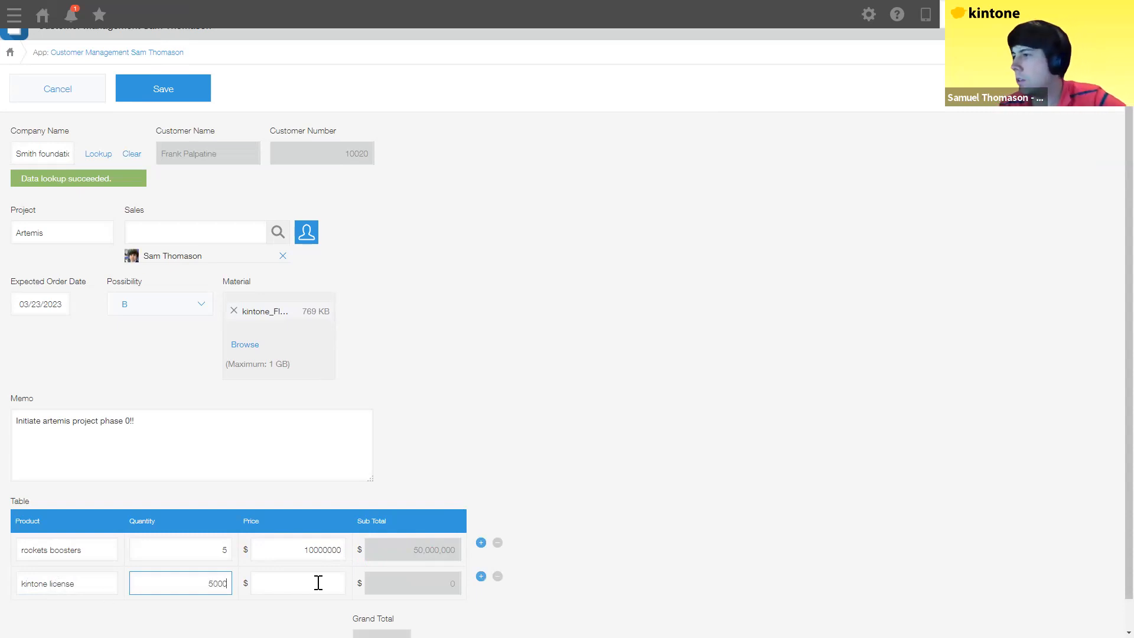
click(318, 583)
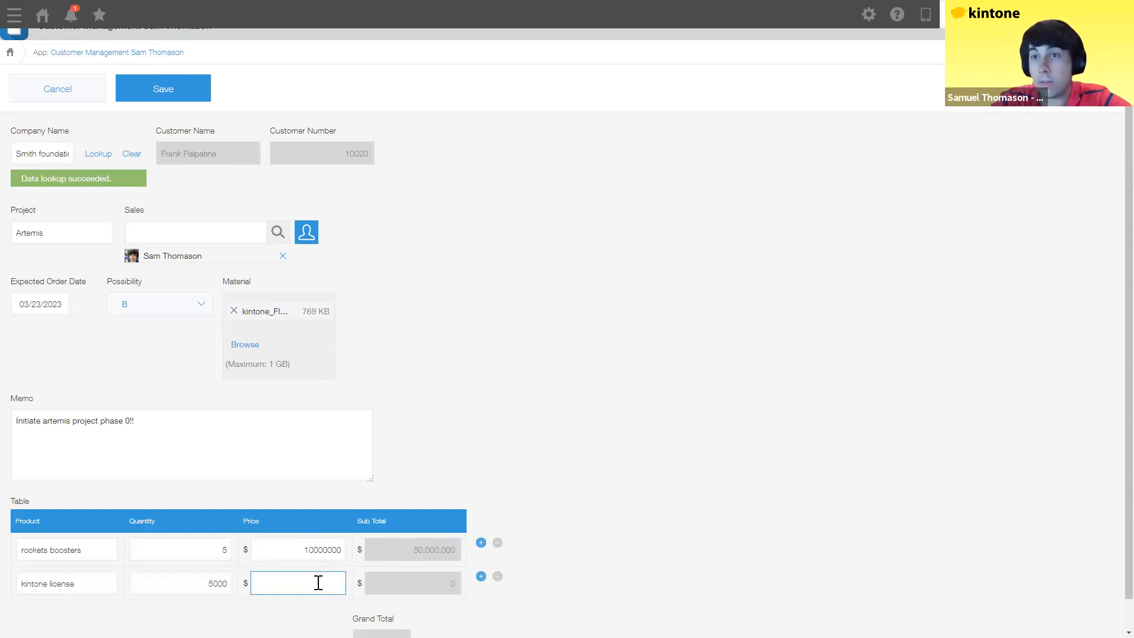
text(30)
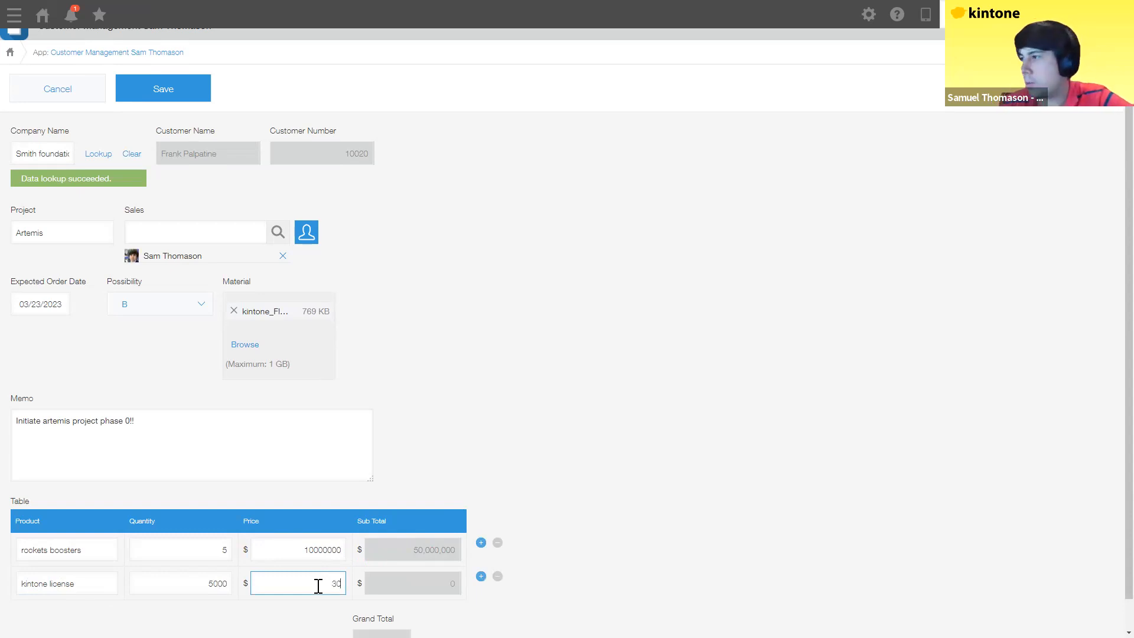
click(538, 556)
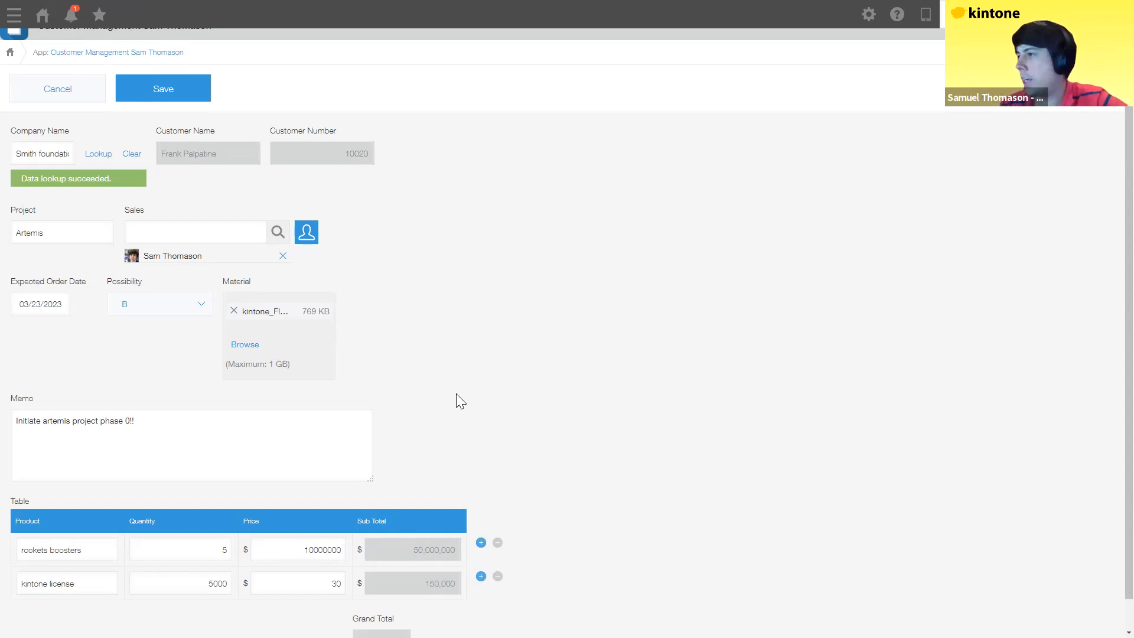
scroll(459, 398, down, 1)
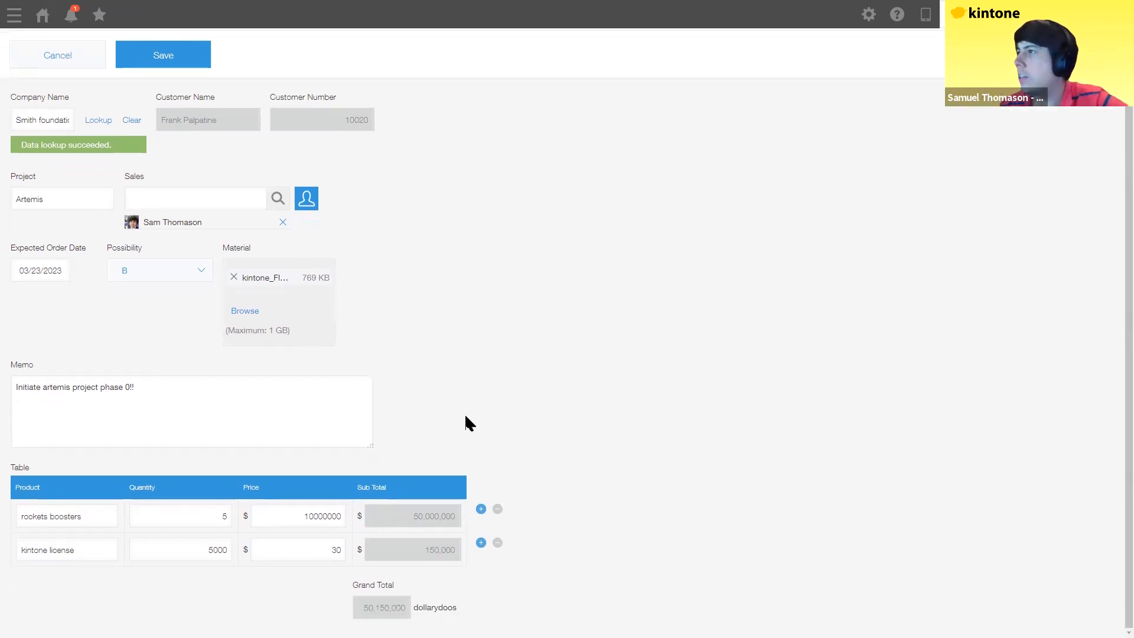
click(196, 62)
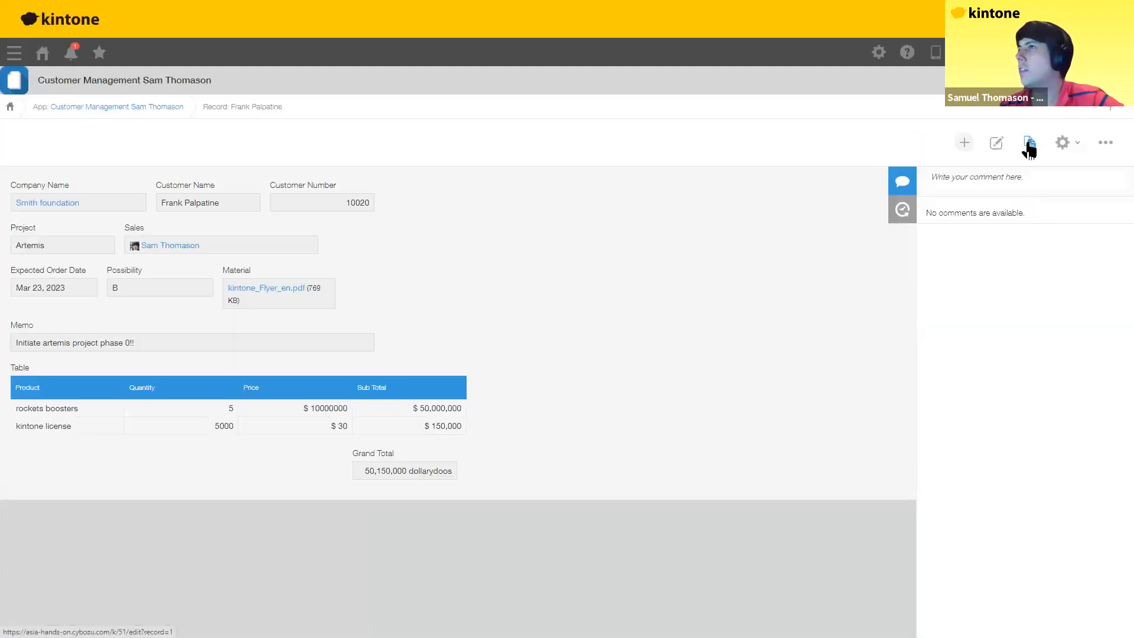
Step: Duplicate the record with project Mickey Mouse, Possibility A, and memo 'Welcome to the house of mouse!'
click(1028, 150)
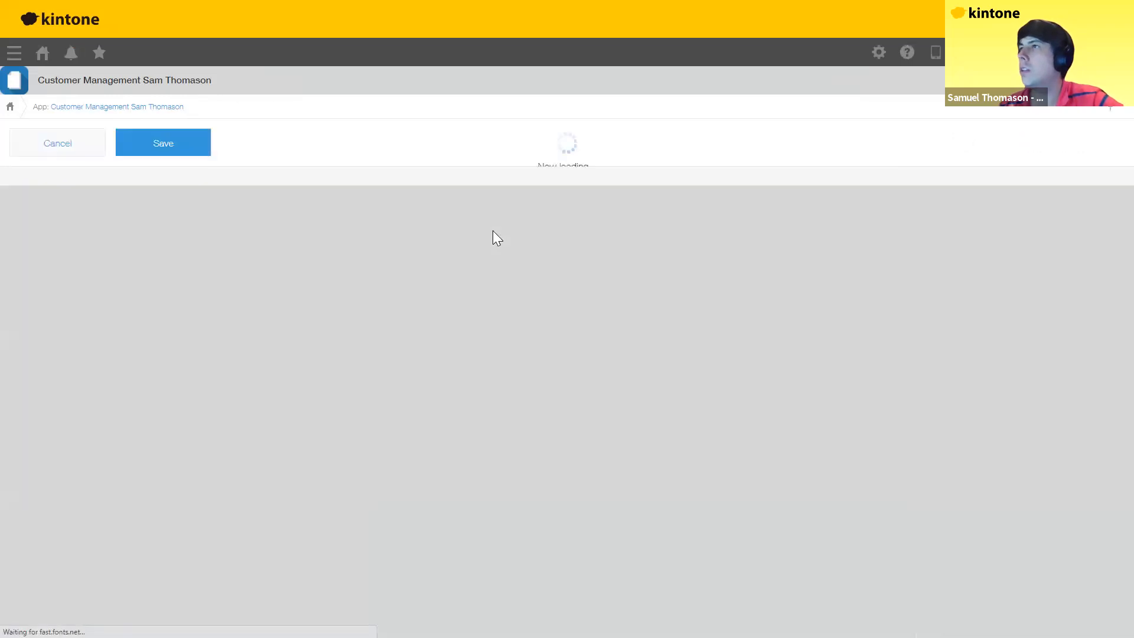
click(101, 209)
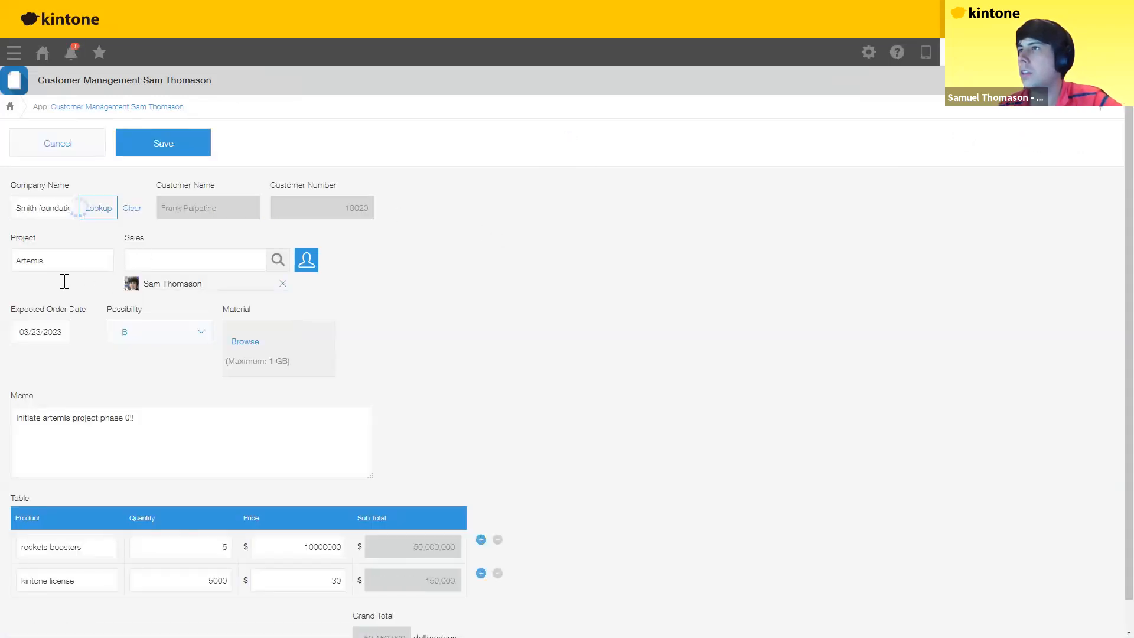
double_click(65, 286)
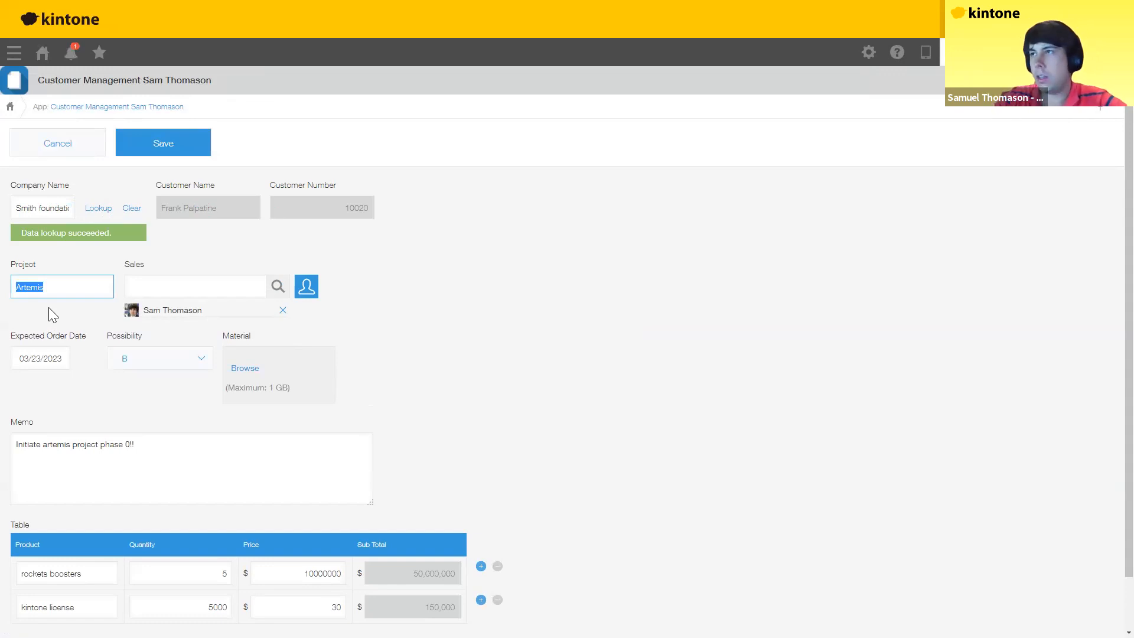
text(Mouse)
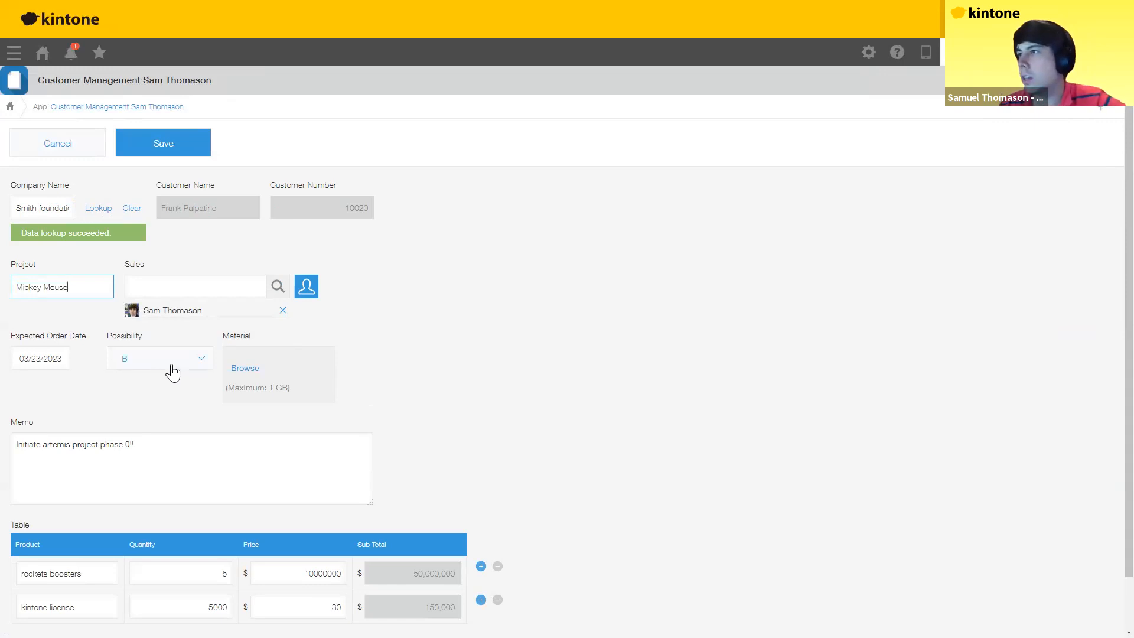
click(155, 359)
click(136, 402)
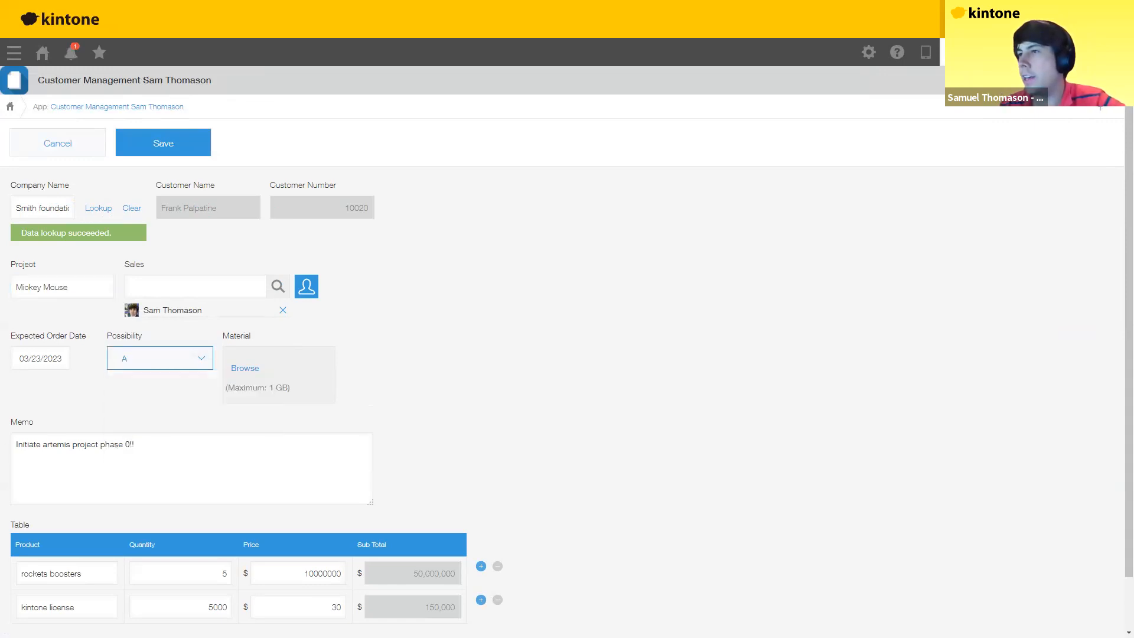
triple_click(316, 458)
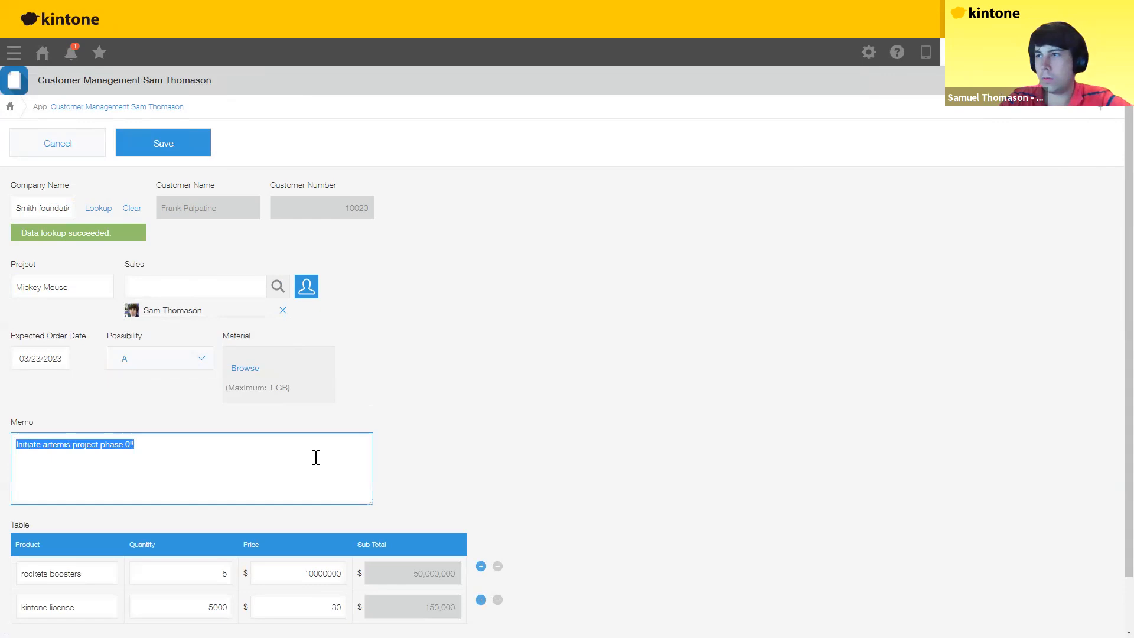
text(Welcome to the house of mouse)
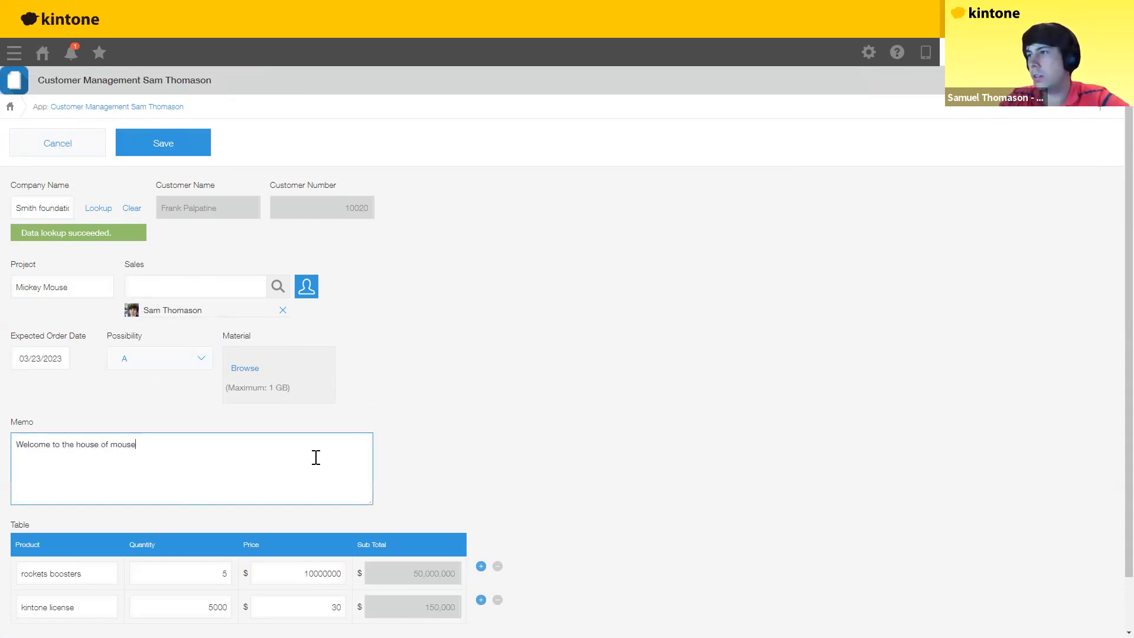
text(!)
Step: Change row one to Disneyland Tickets at 150, kintone license quantity to 1000, and save
scroll(98, 503, down, 1)
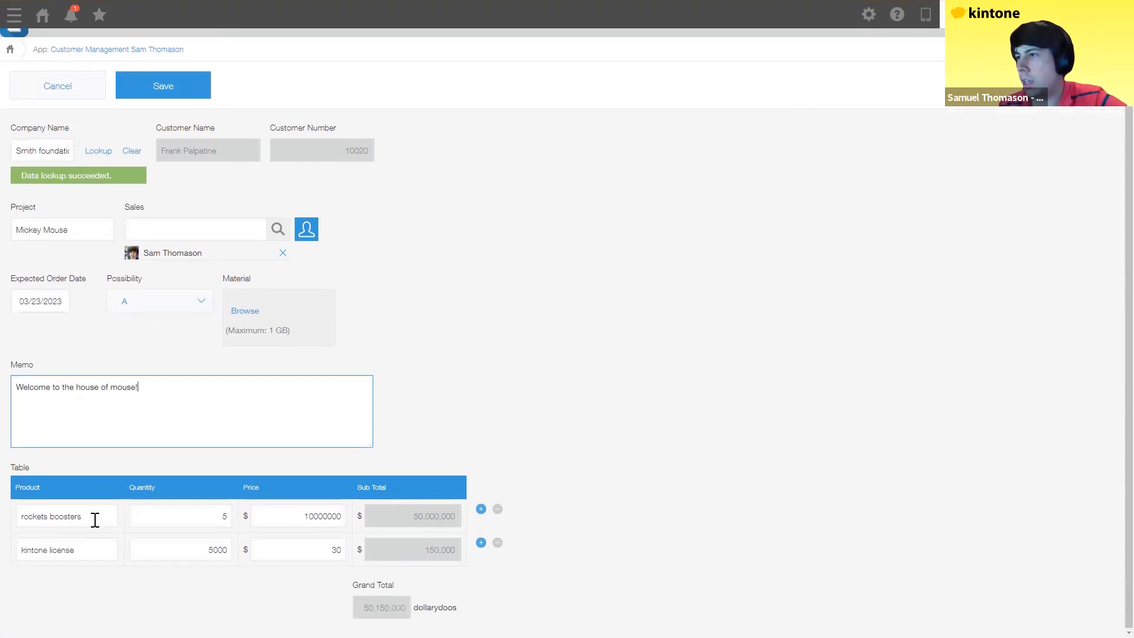
key(Tab)
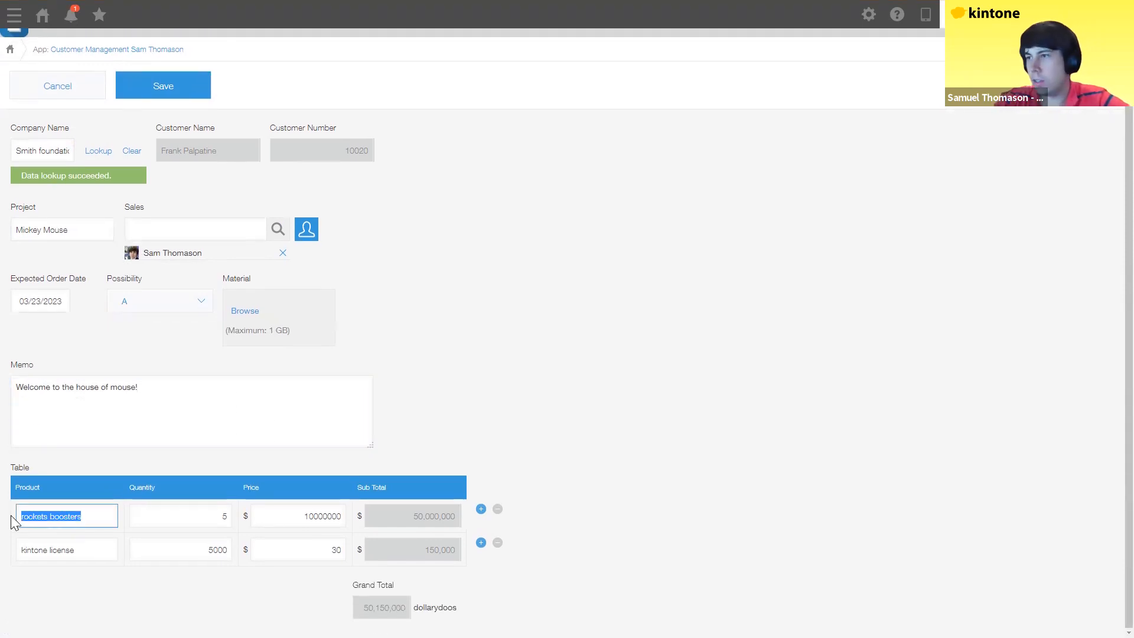
text(D)
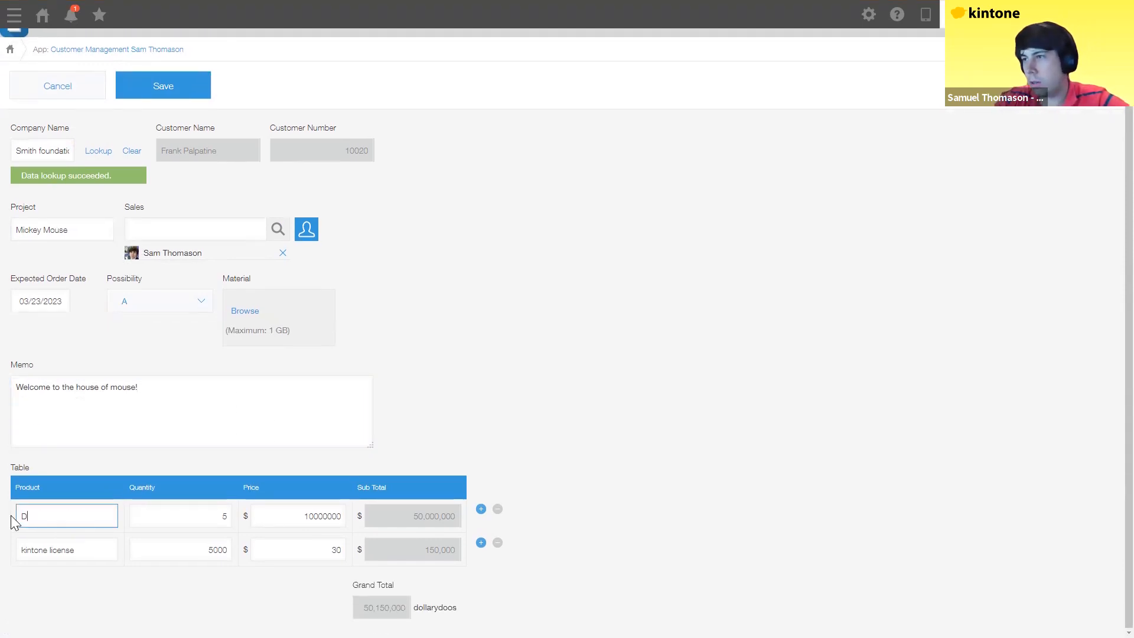
text(isneyla)
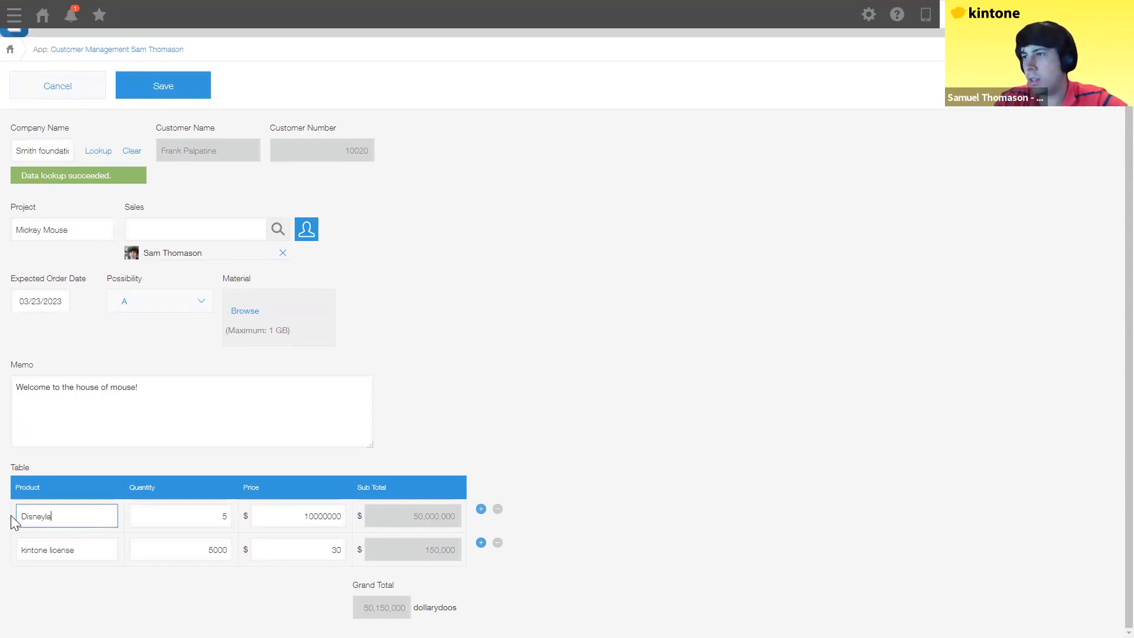
text(nd Ti)
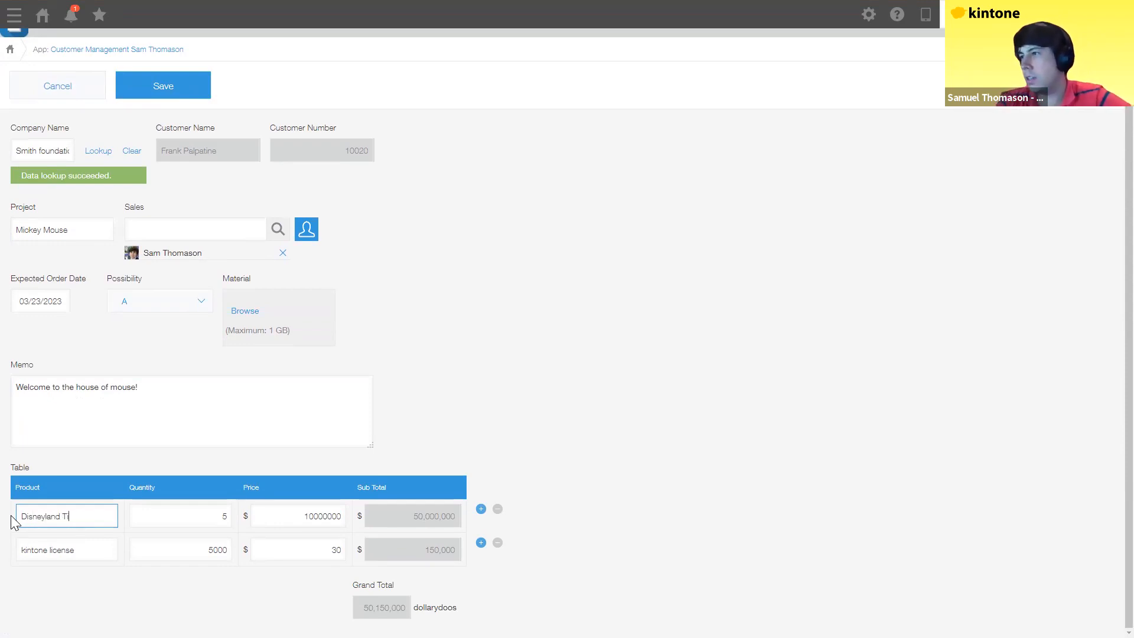
text(ckets)
key(Tab)
key(Tab)
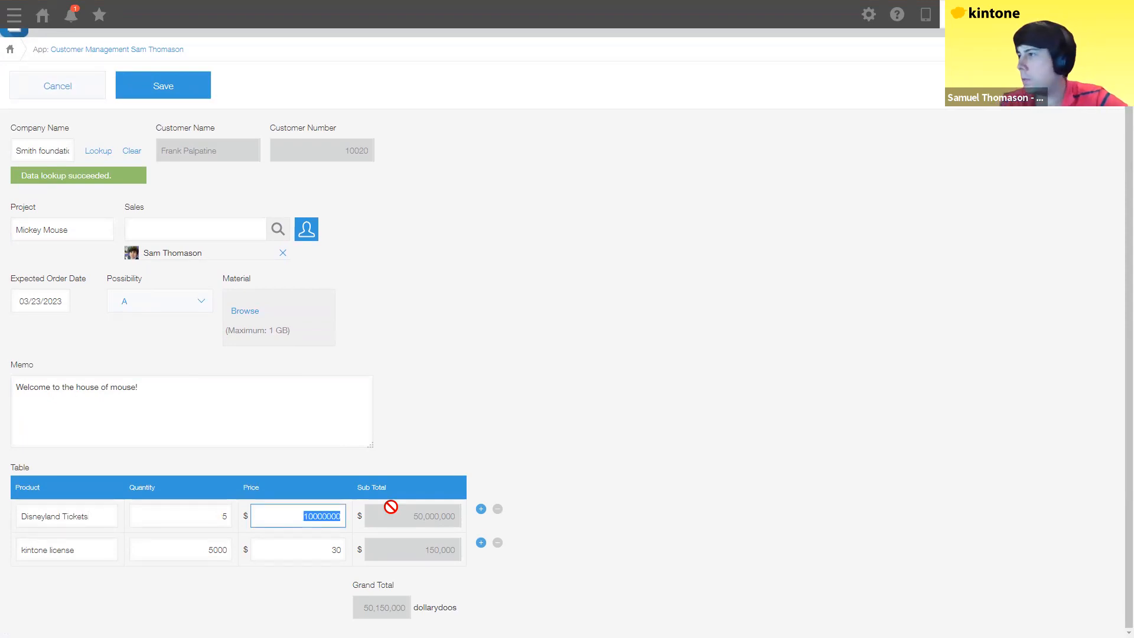
text(150)
click(164, 552)
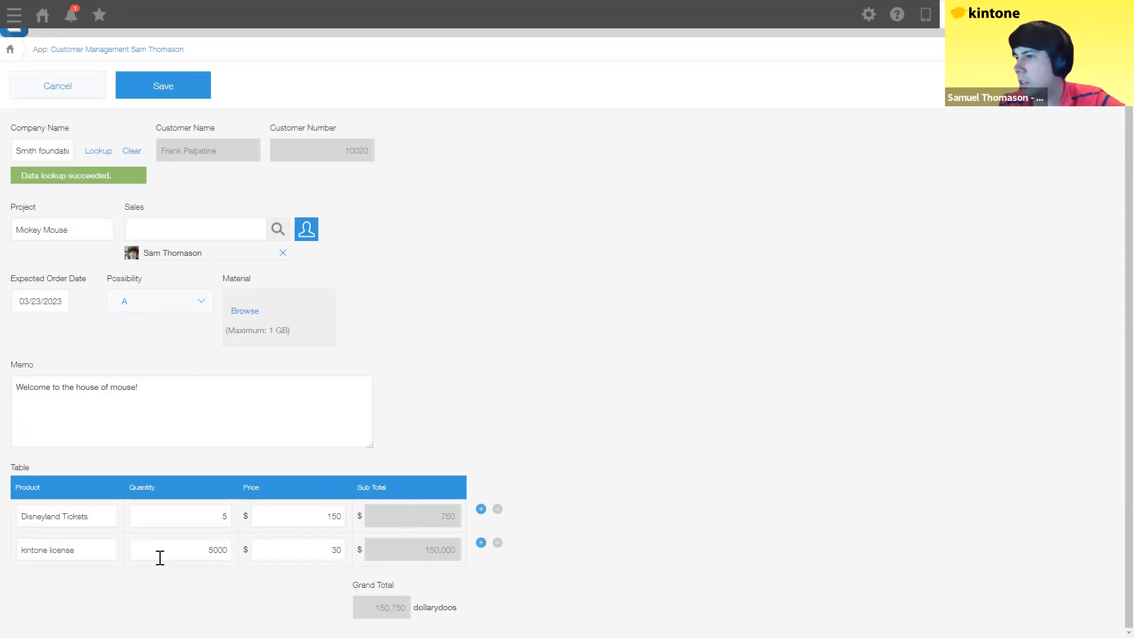
drag(208, 550, 329, 541)
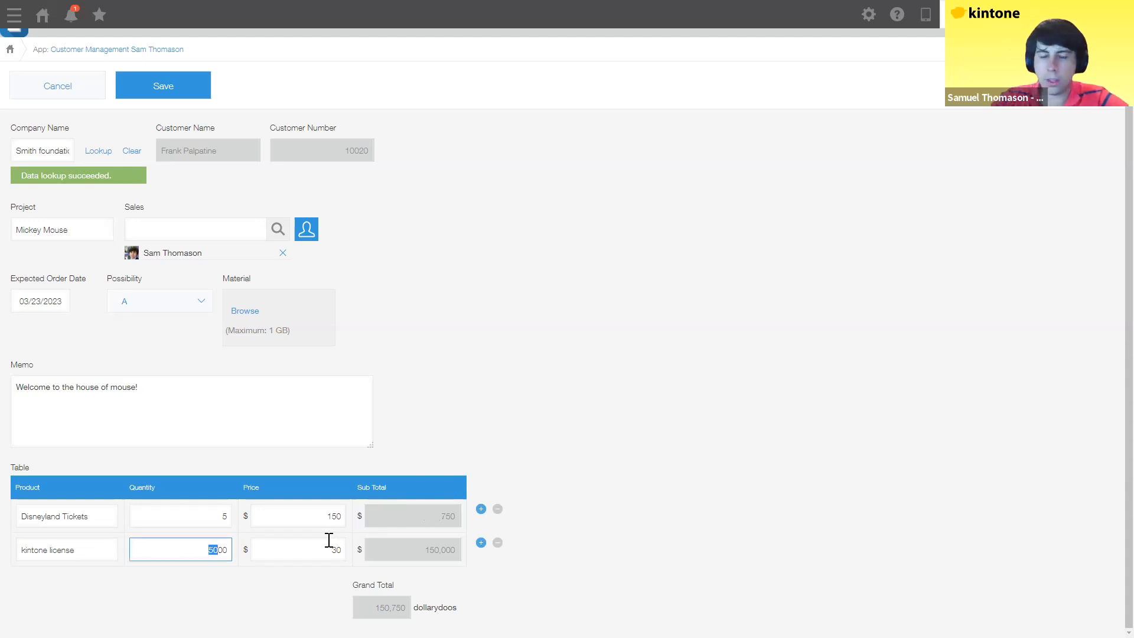
text(1000)
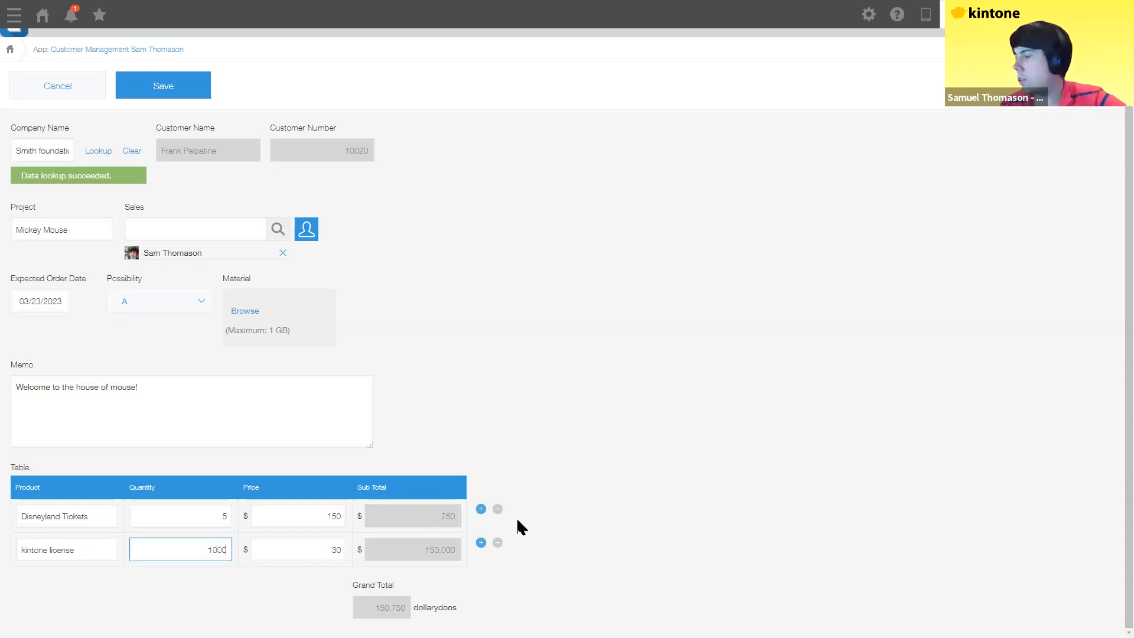
click(531, 554)
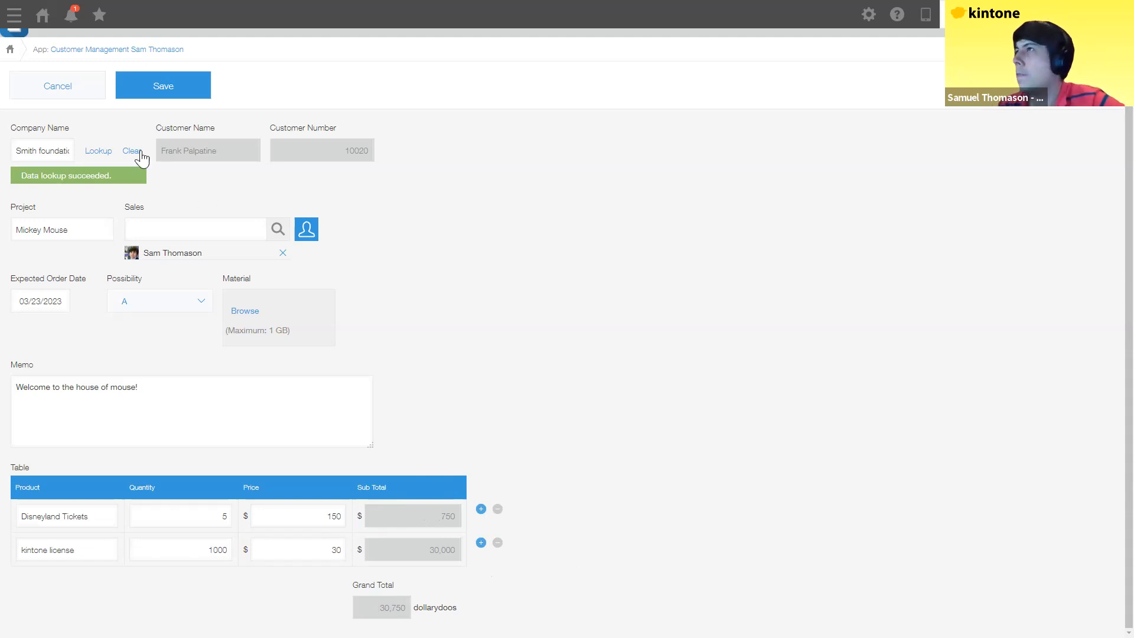
scroll(224, 185, up, 1)
click(171, 144)
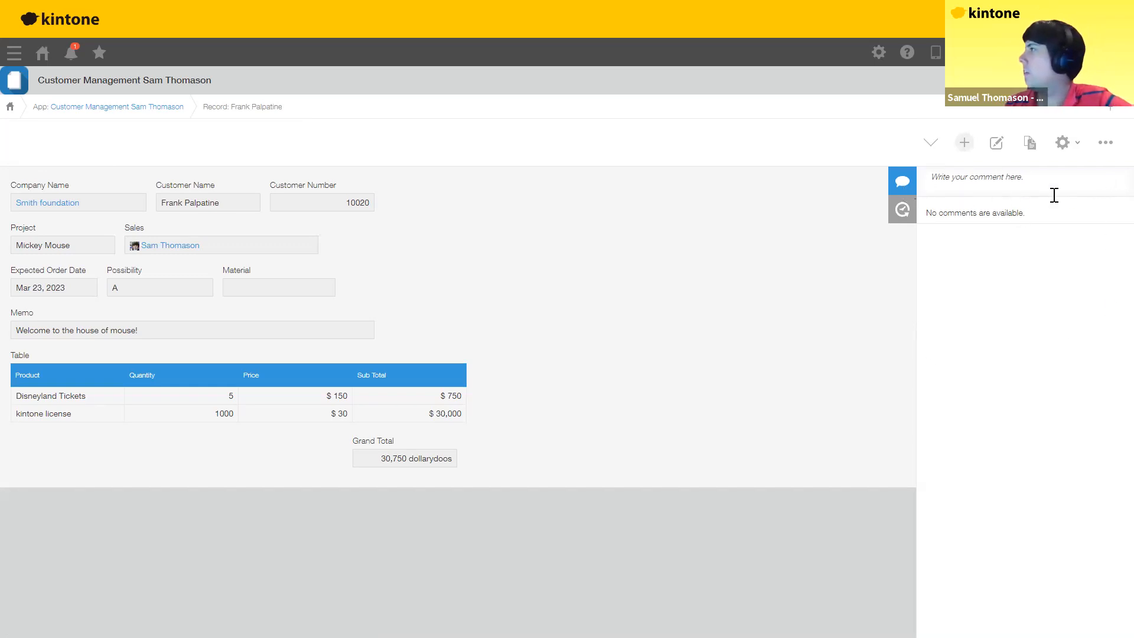
Step: Refresh the record and post a comment mentioning a user that reads 'I'm so ronery'
key(F5)
key(c)
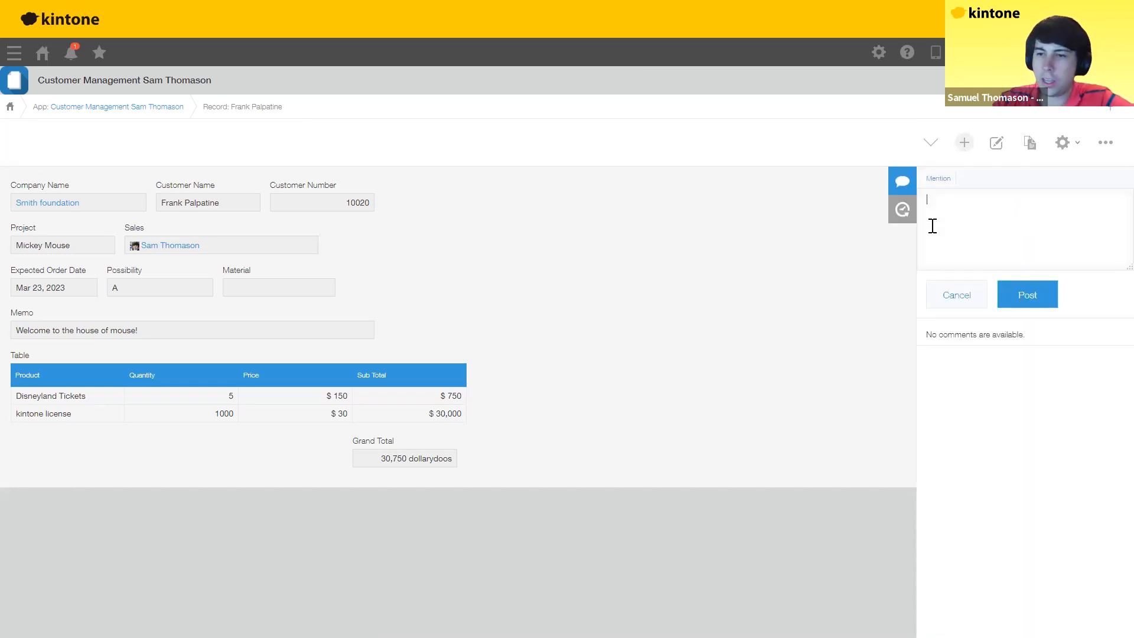
text(@sam)
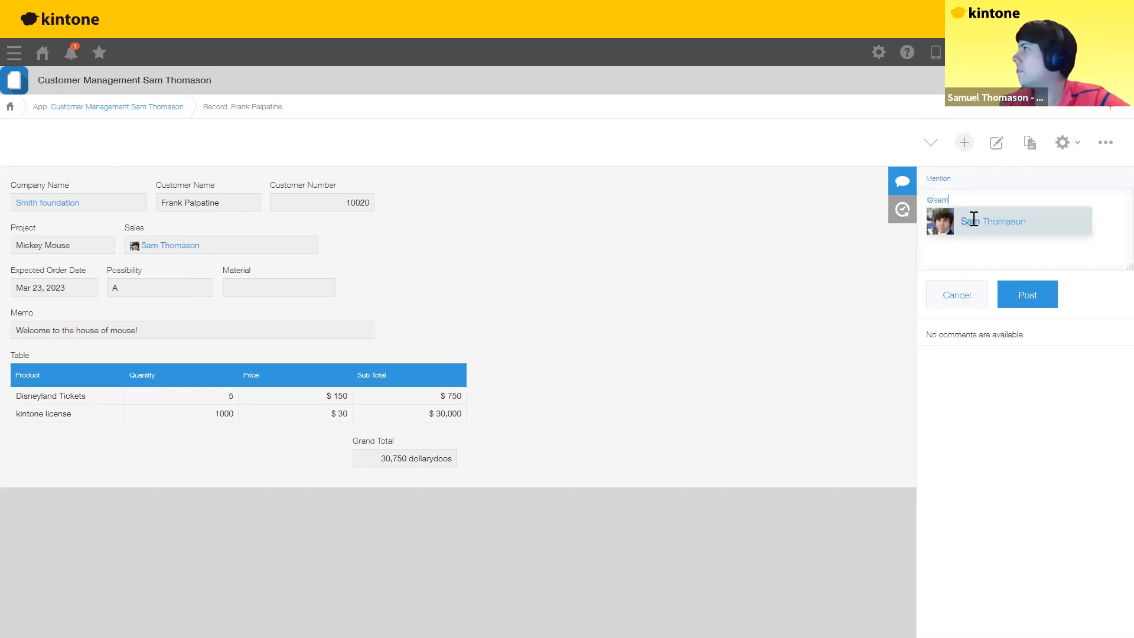
click(974, 219)
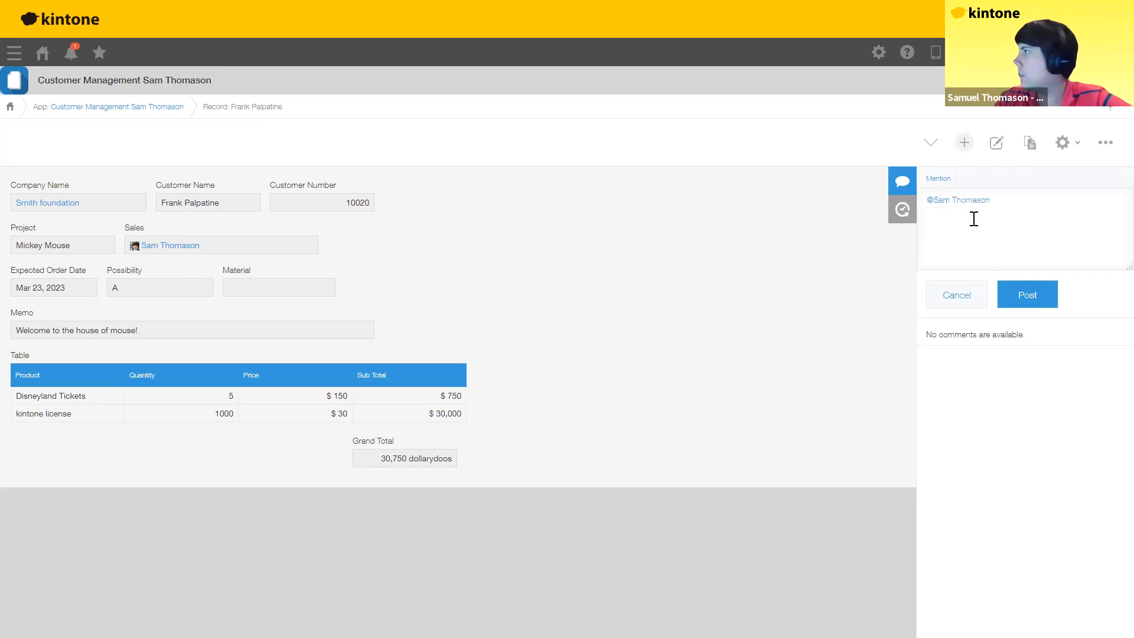
text(I'm so )
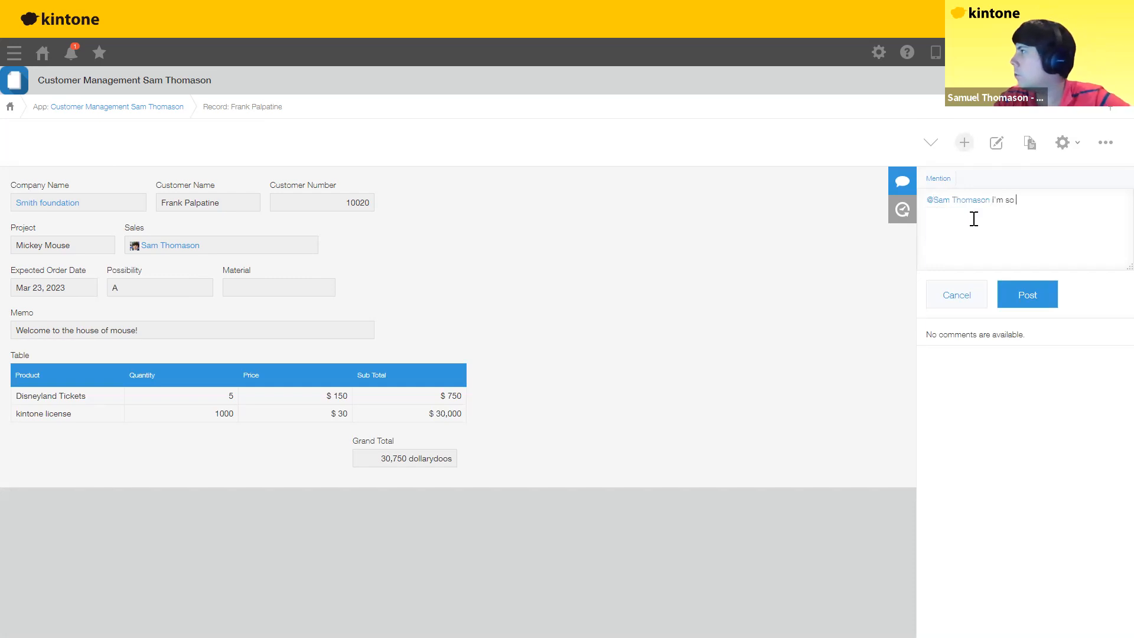
text(ronery)
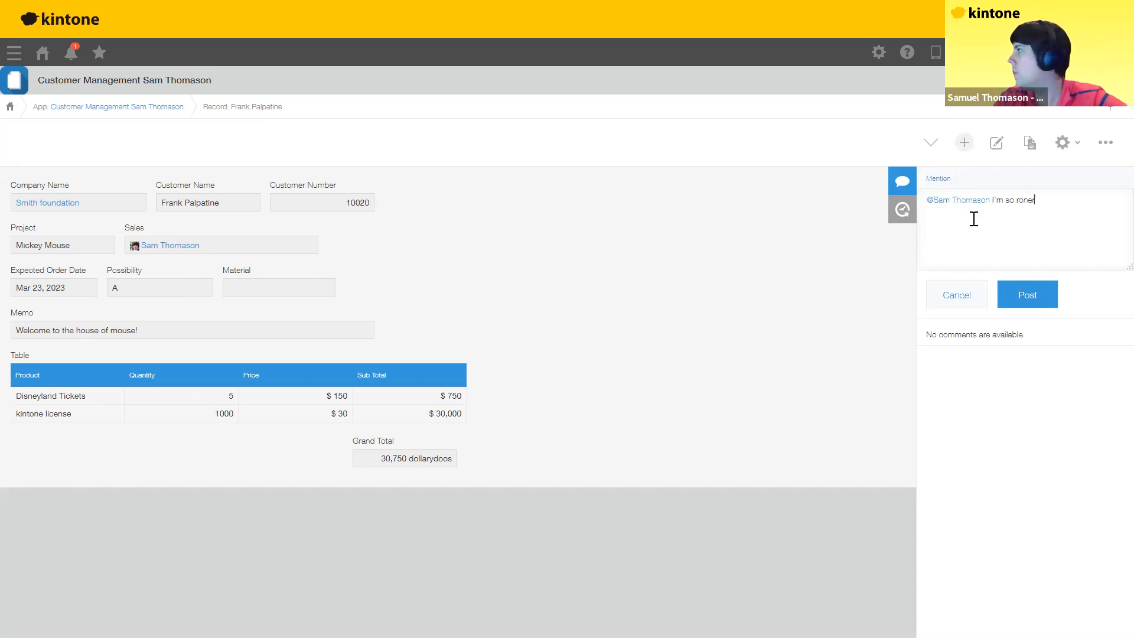
click(1030, 303)
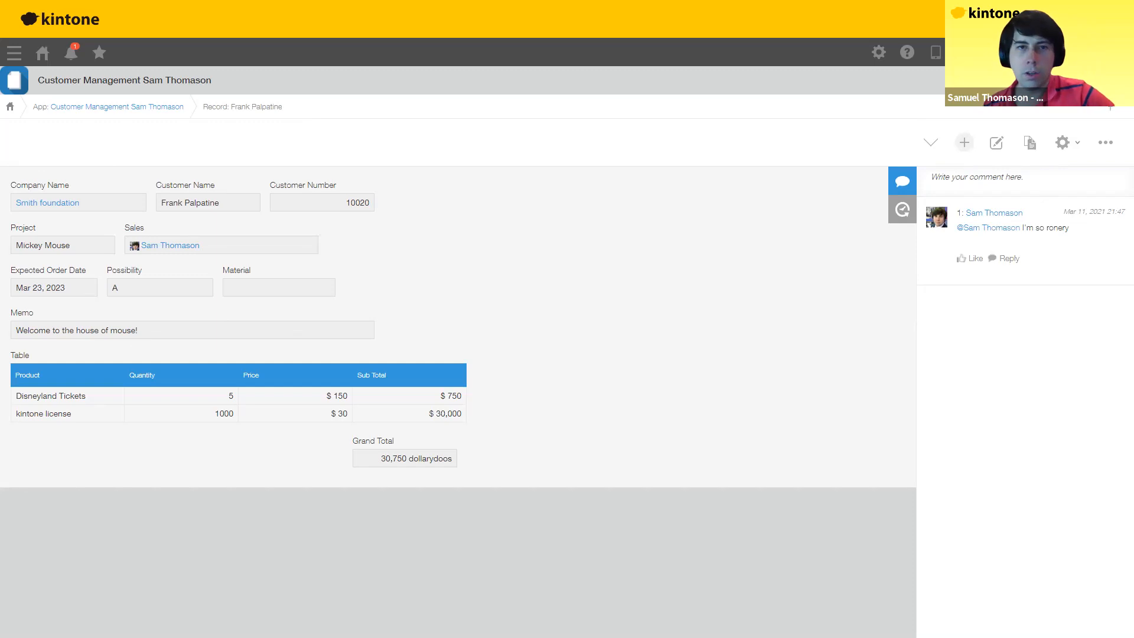
Step: Return to the presentation and advance to slide 34, the three-app overview
click(344, 215)
key(Right)
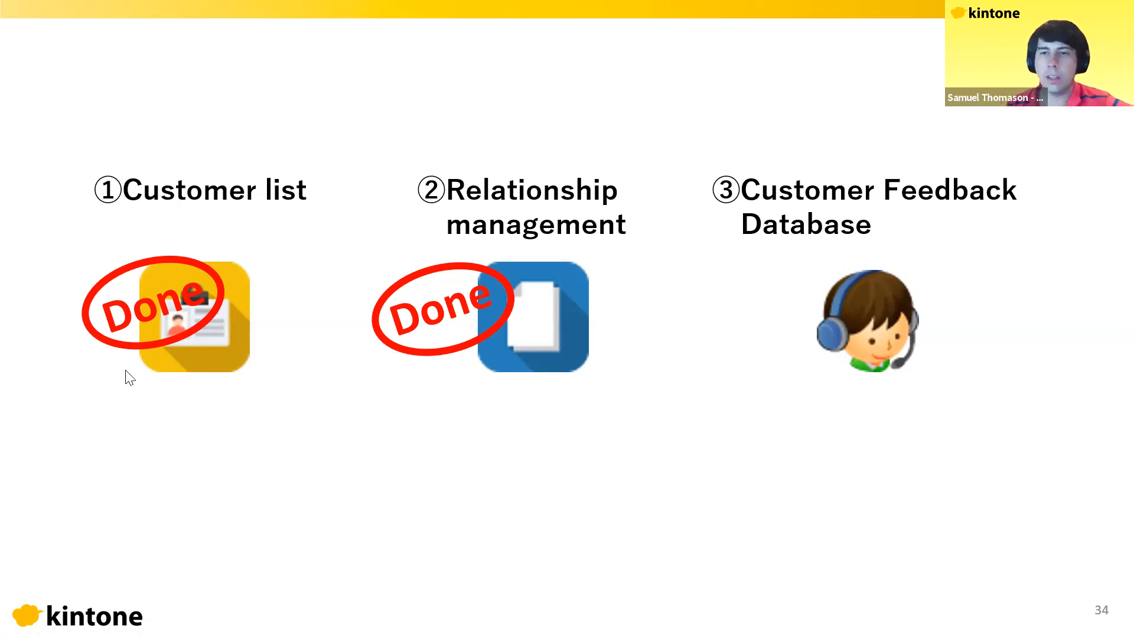
Step: Advance to slide 35 on the Customer Feedback Database app, then go to the kintone portal home
key(Right)
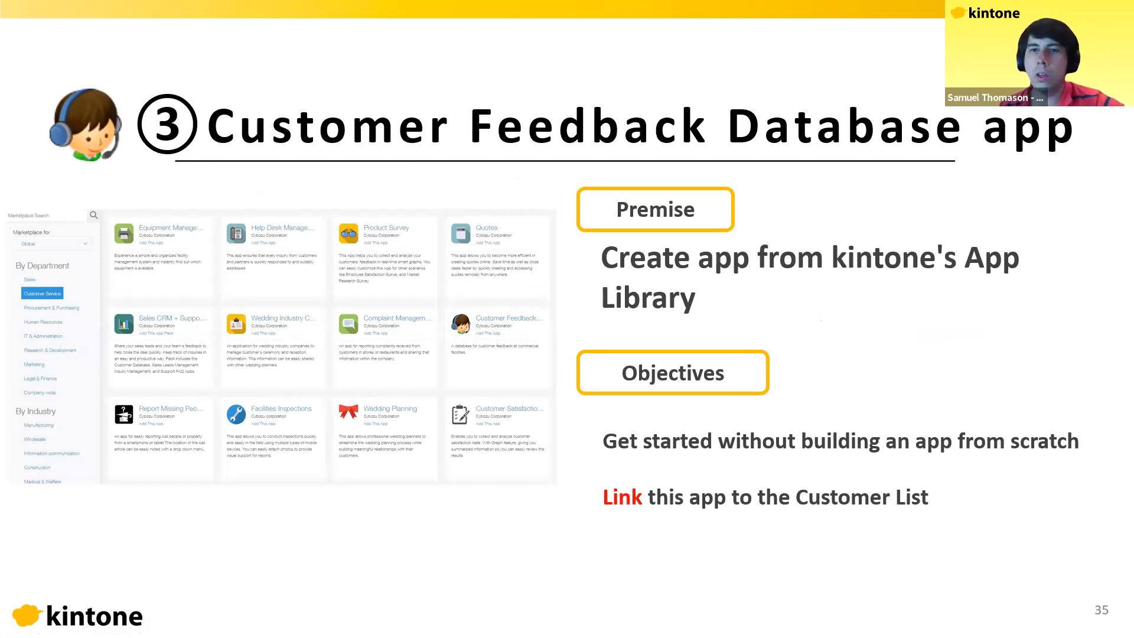
key(alt+Tab)
click(41, 56)
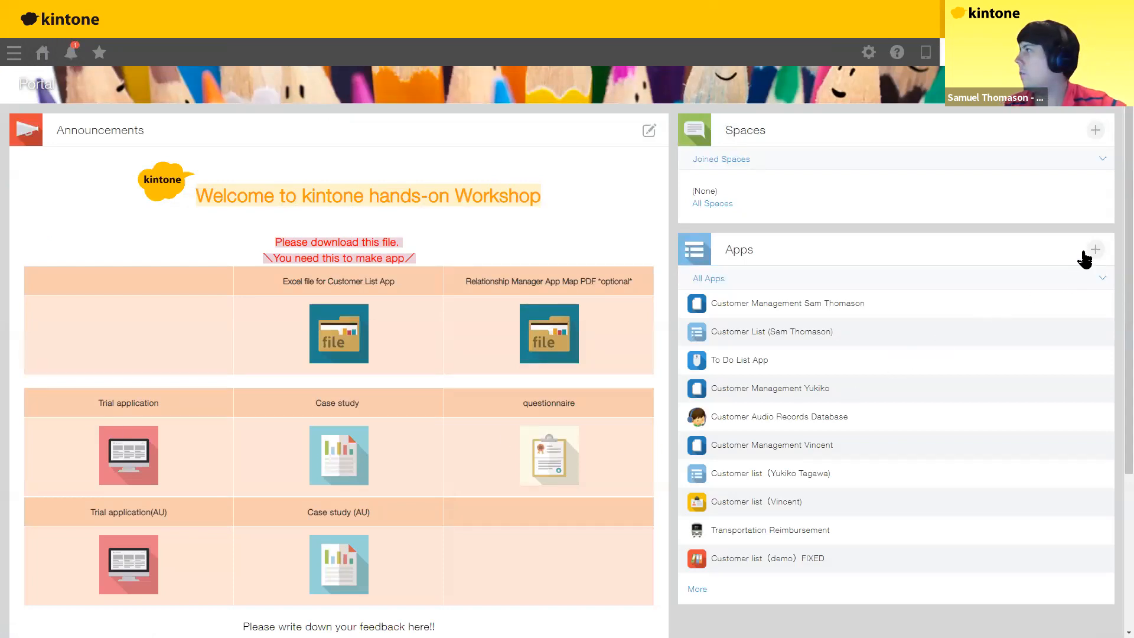
Step: Search the Marketplace for 'customer feedback' and confirm adding the app it finds
click(1095, 250)
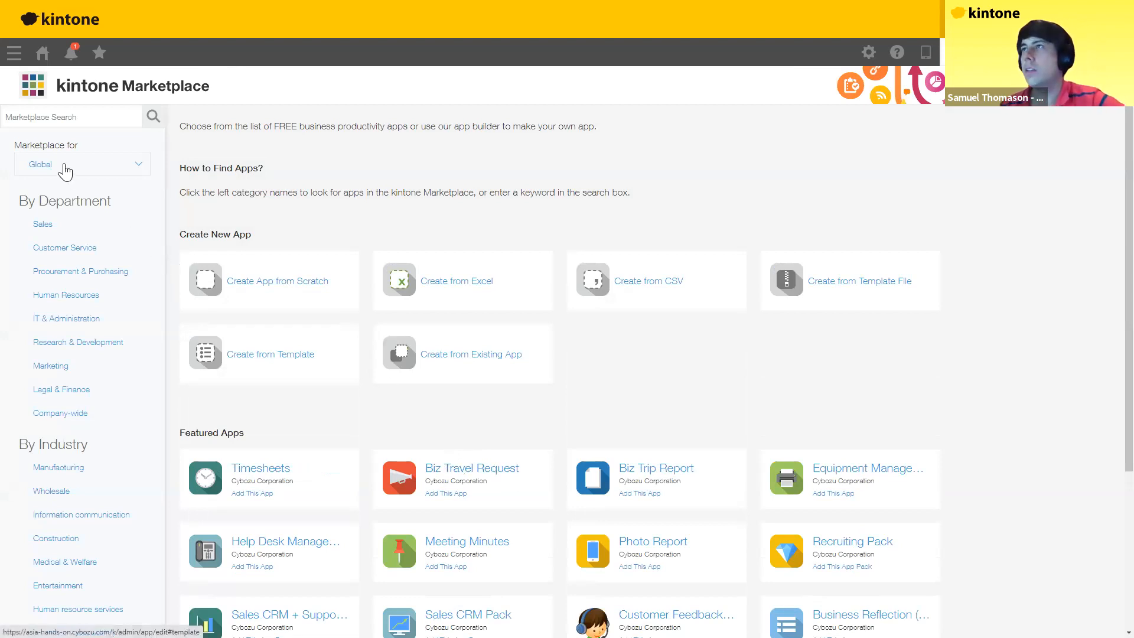
click(68, 117)
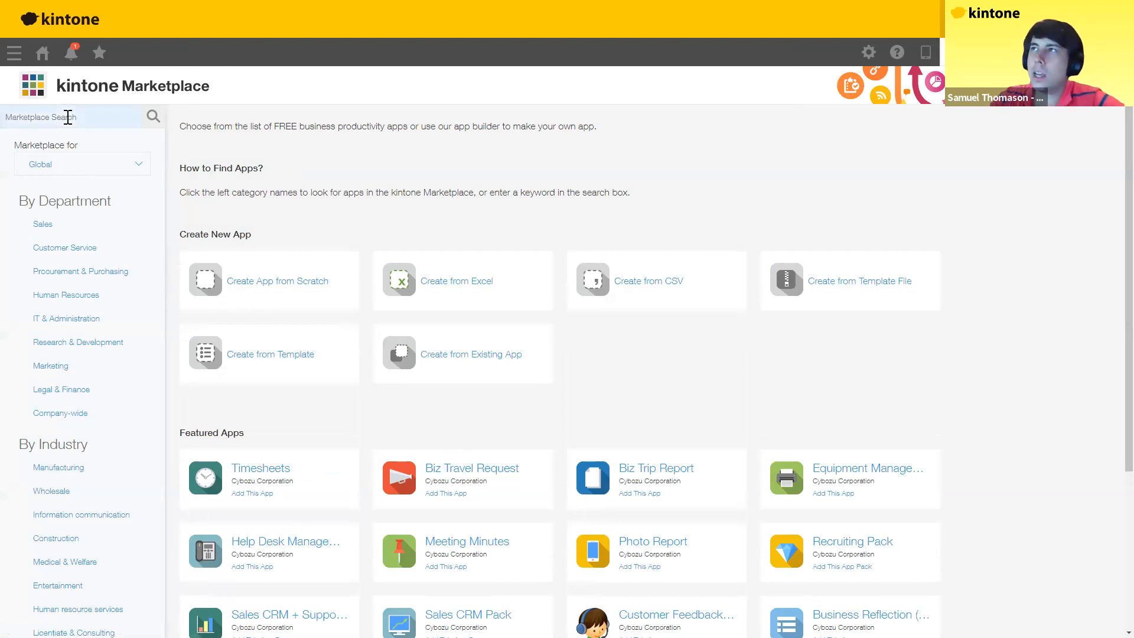
text(cus)
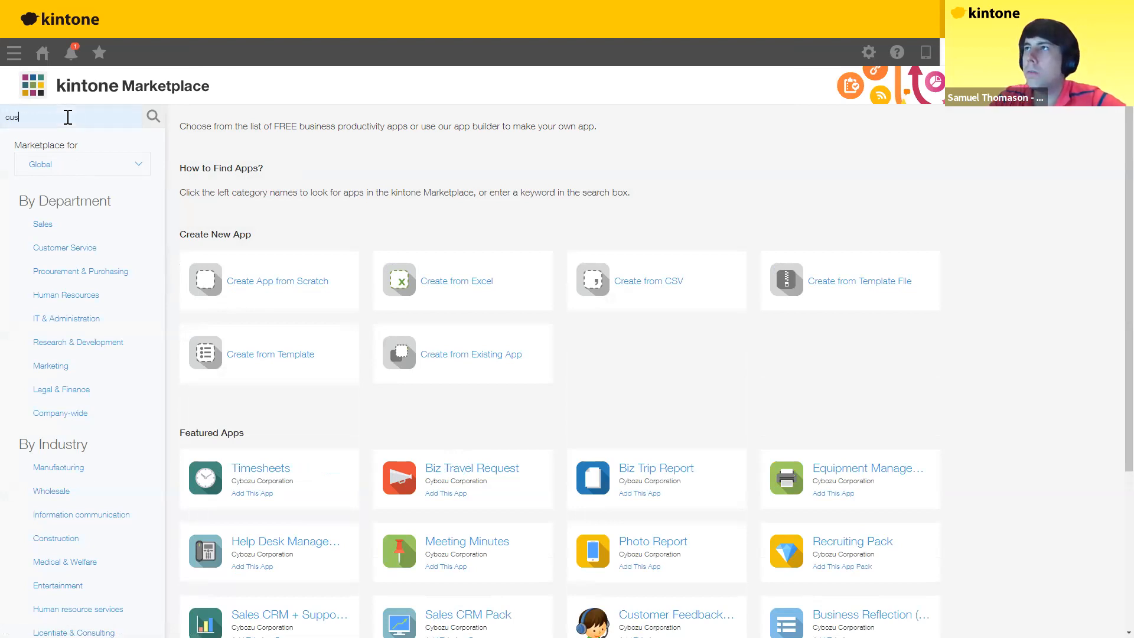
text(tomer feedbac)
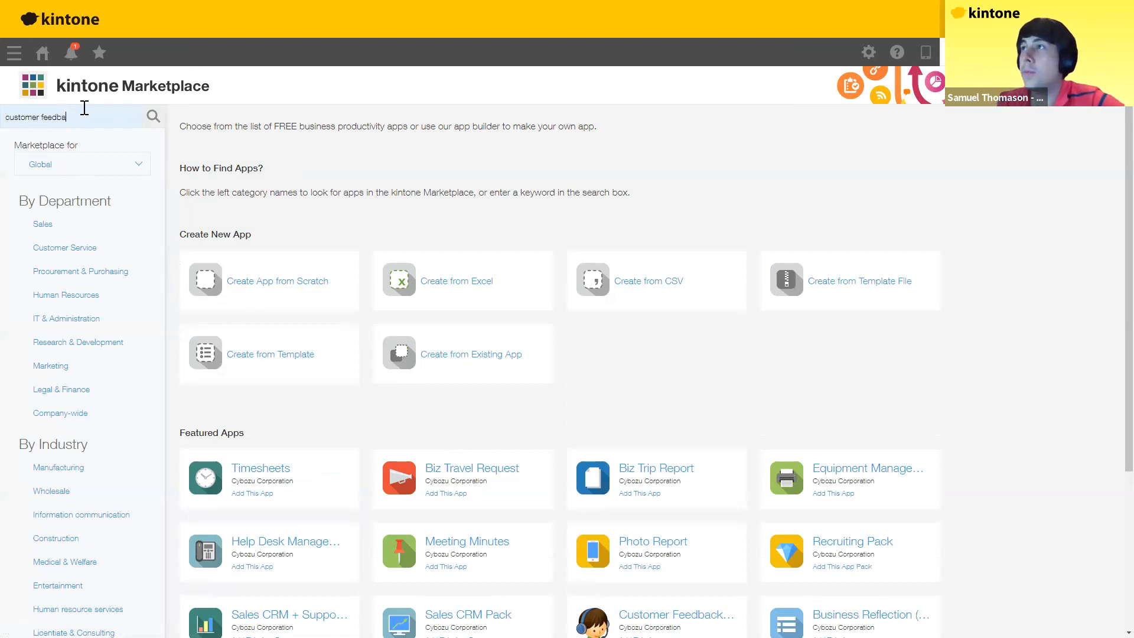
text(k)
click(159, 120)
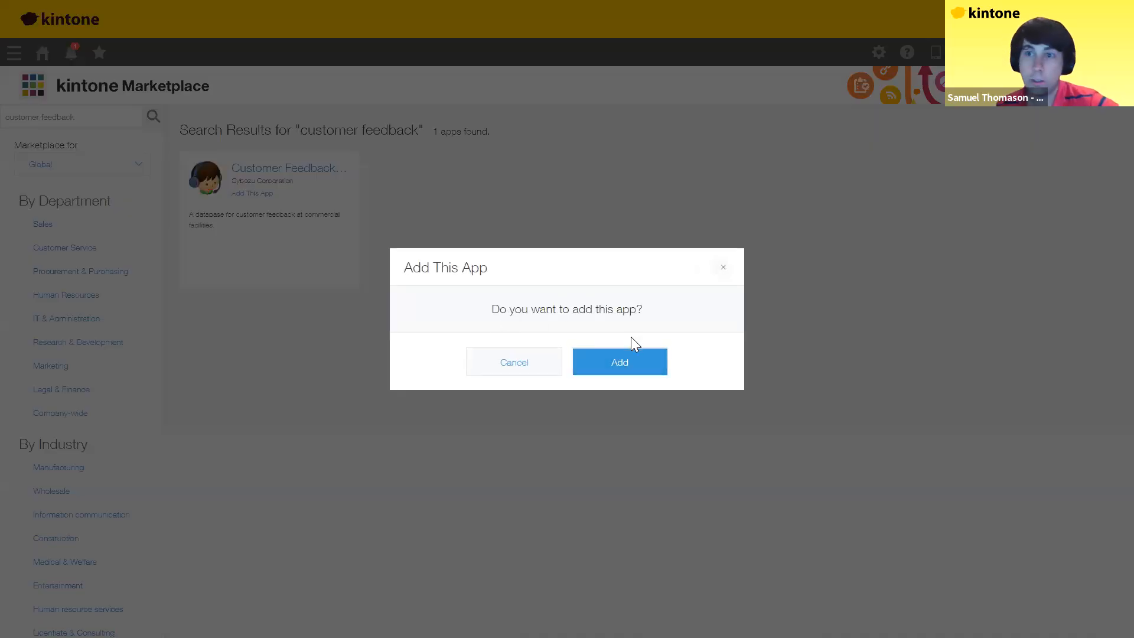
click(622, 366)
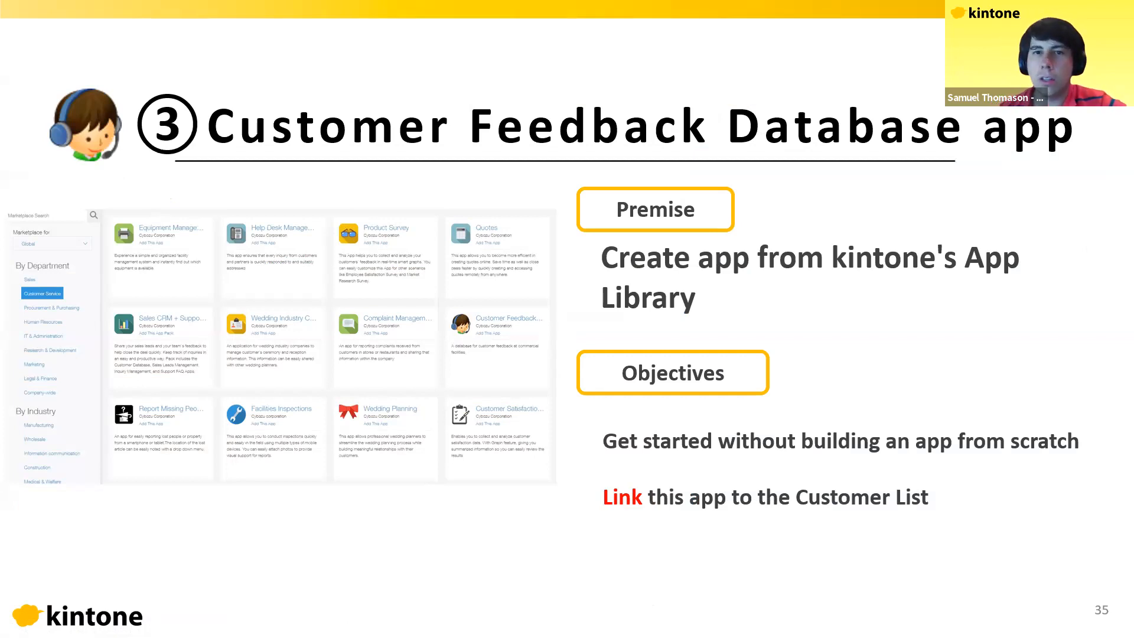
Step: Switch from the slides back to the kintone portal to see the added app
key(alt+Tab)
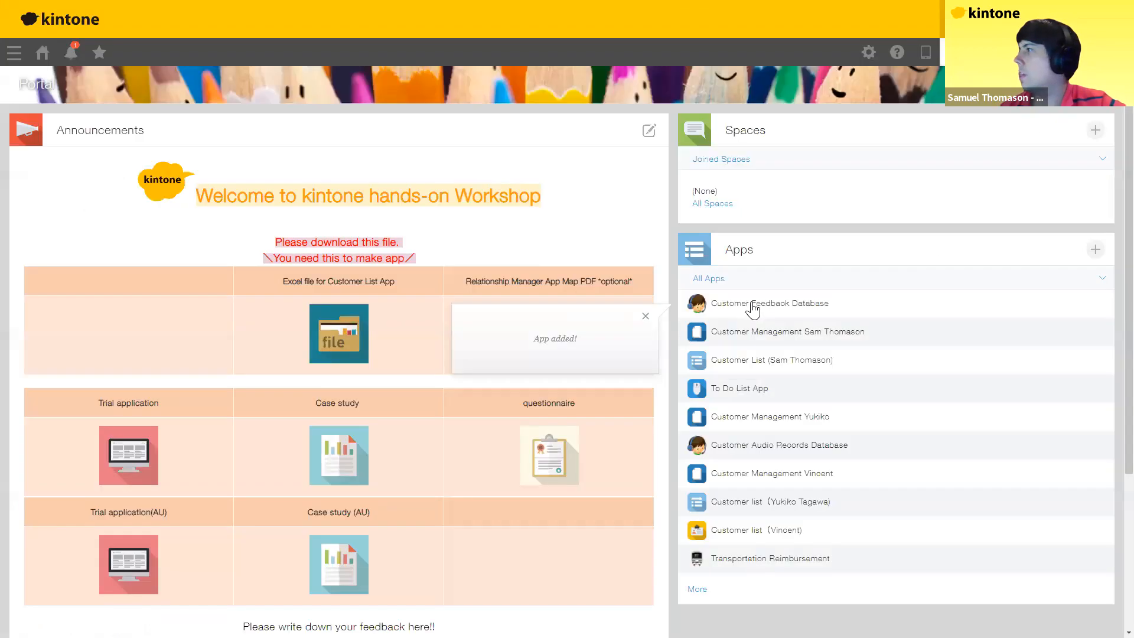
Step: Start a feedback record received via Phone call for kintone Food, with the best-sandwich-ever opinion
click(732, 304)
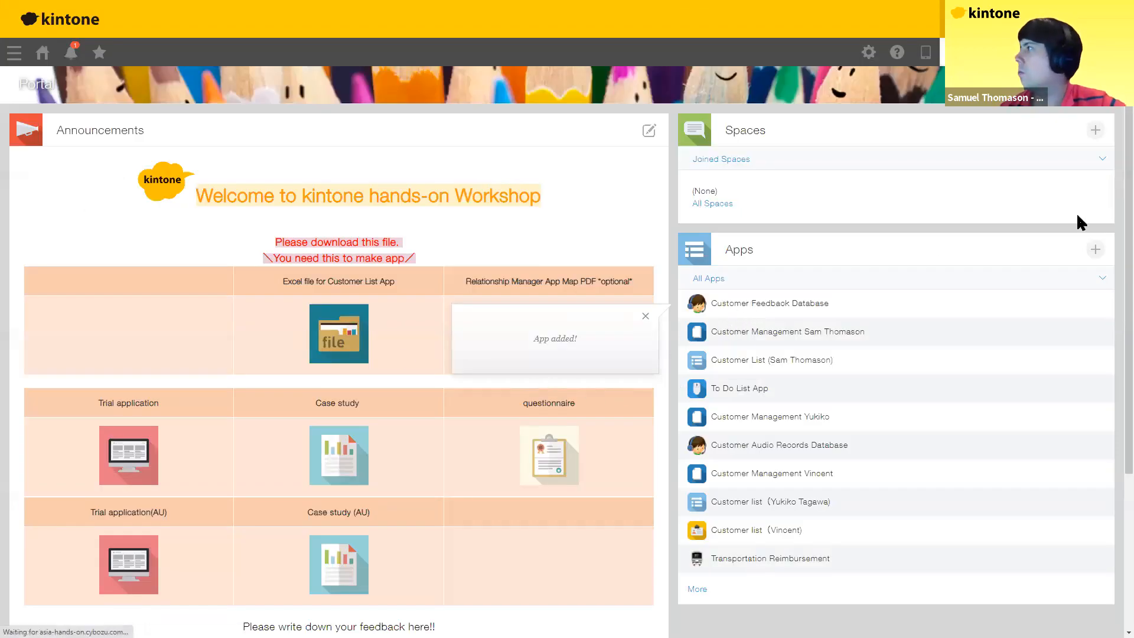
click(1031, 247)
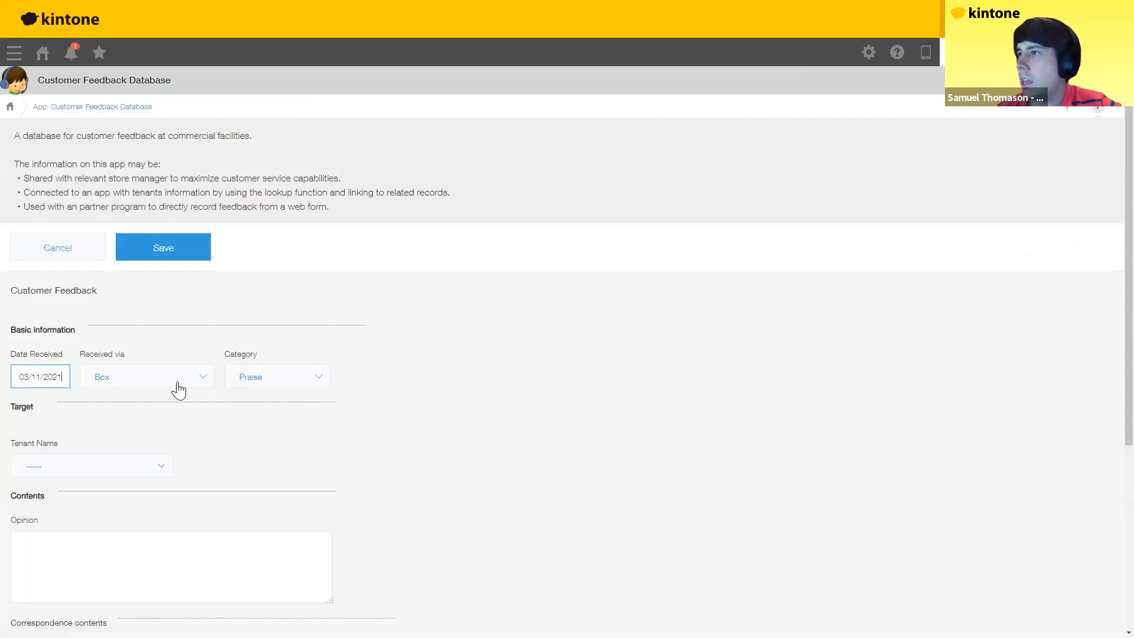
click(178, 390)
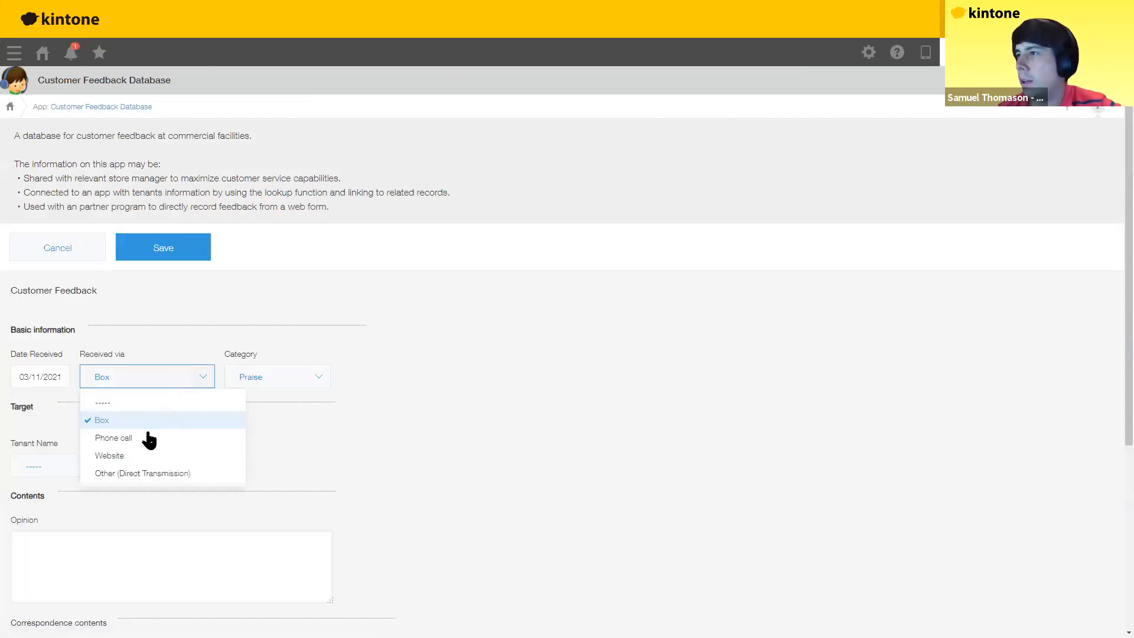
click(131, 443)
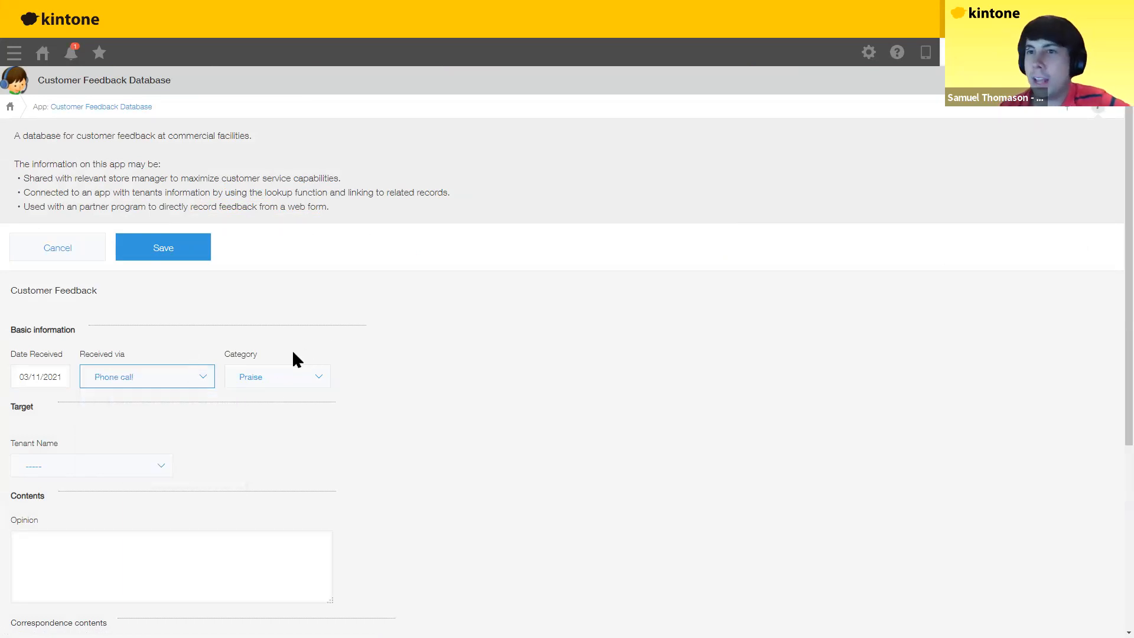
click(157, 473)
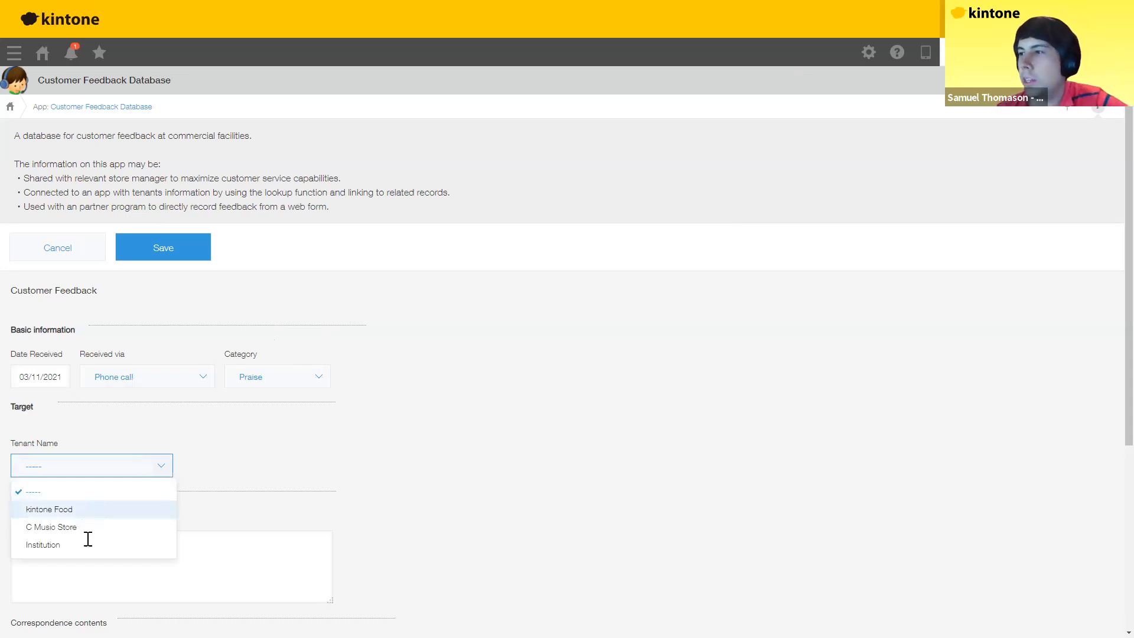
key(Return)
click(117, 540)
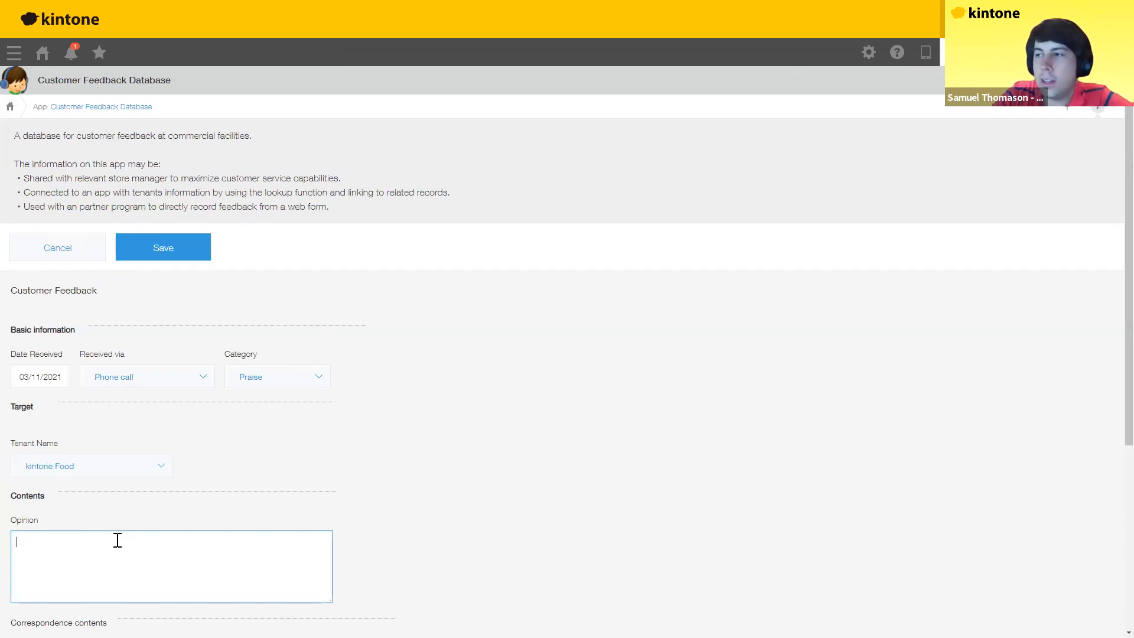
text(that kinto)
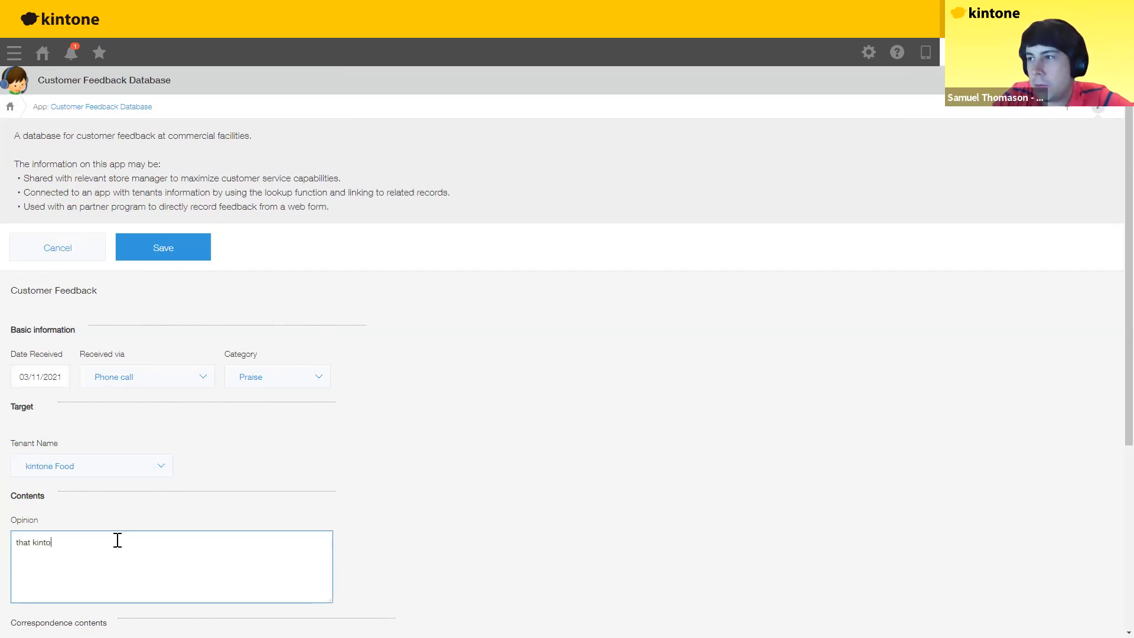
text(ne sandwich )
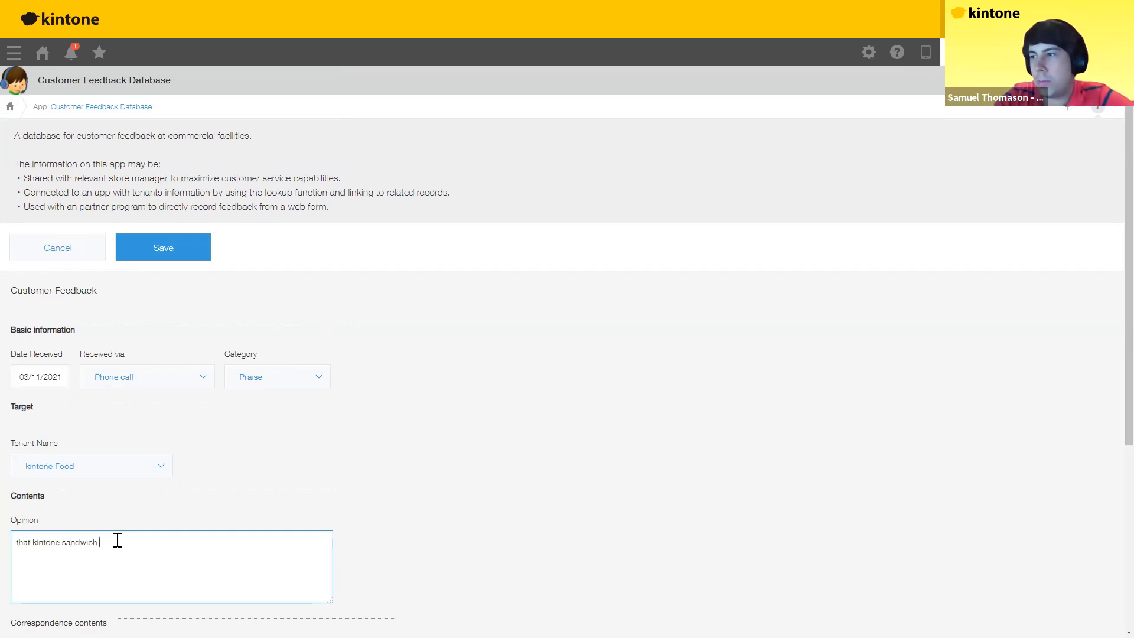
text(was the best sa)
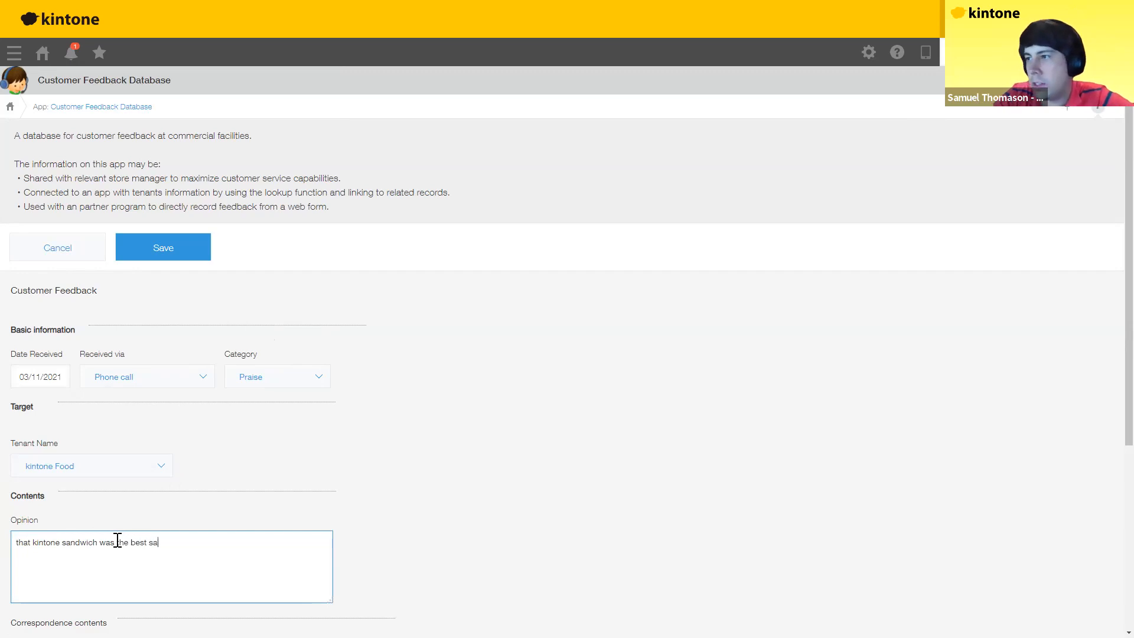
text(ndwich I hav)
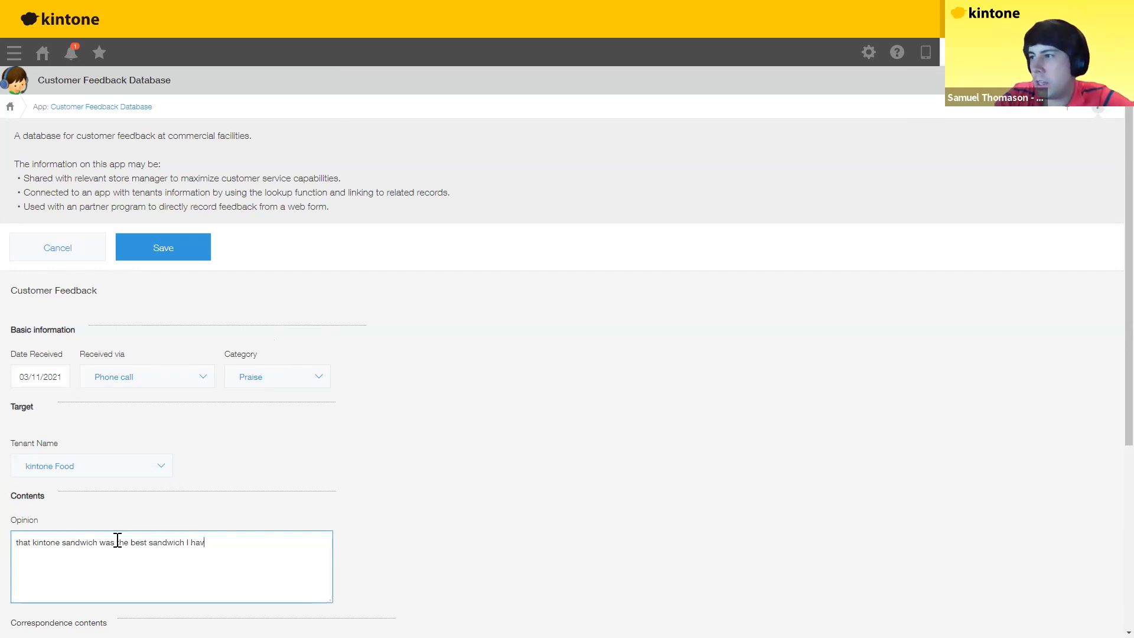
text(e ever tasted!)
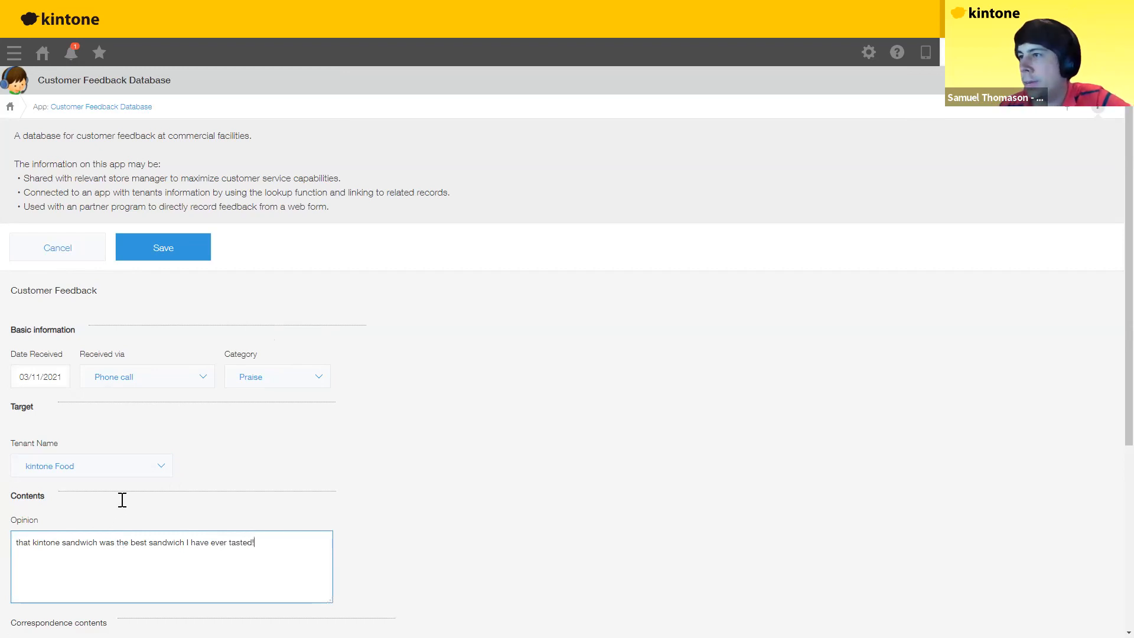
Step: Enter 'cannot be improved, too perfect' as the improvement note and 'don't change recipe' as the plan
scroll(123, 500, down, 1)
scroll(101, 426, down, 3)
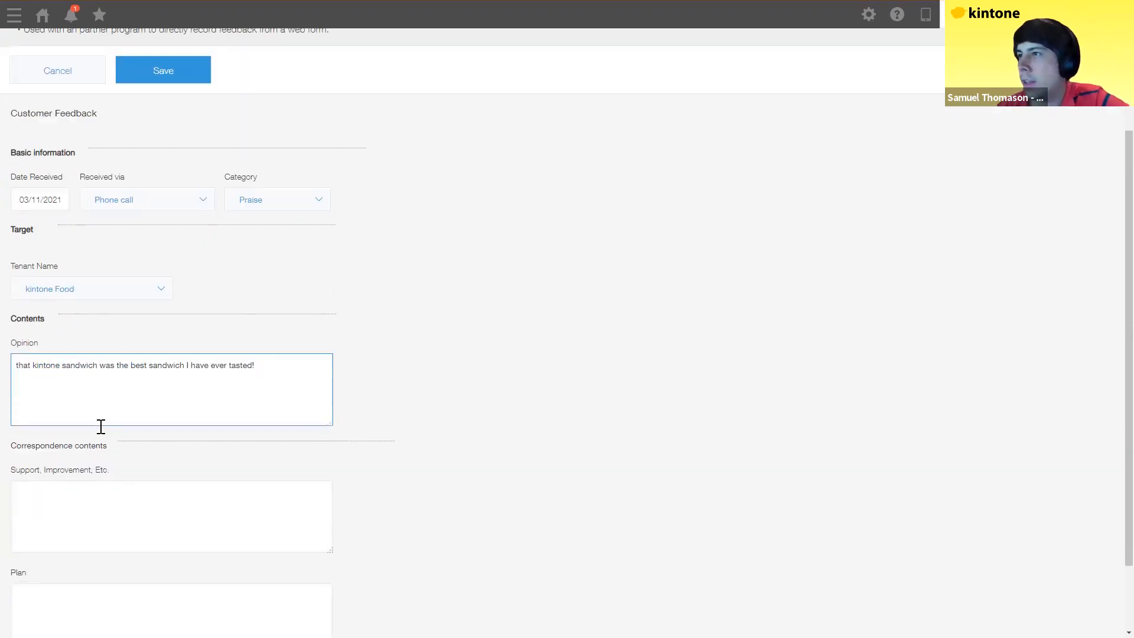
scroll(96, 420, down, 2)
click(96, 420)
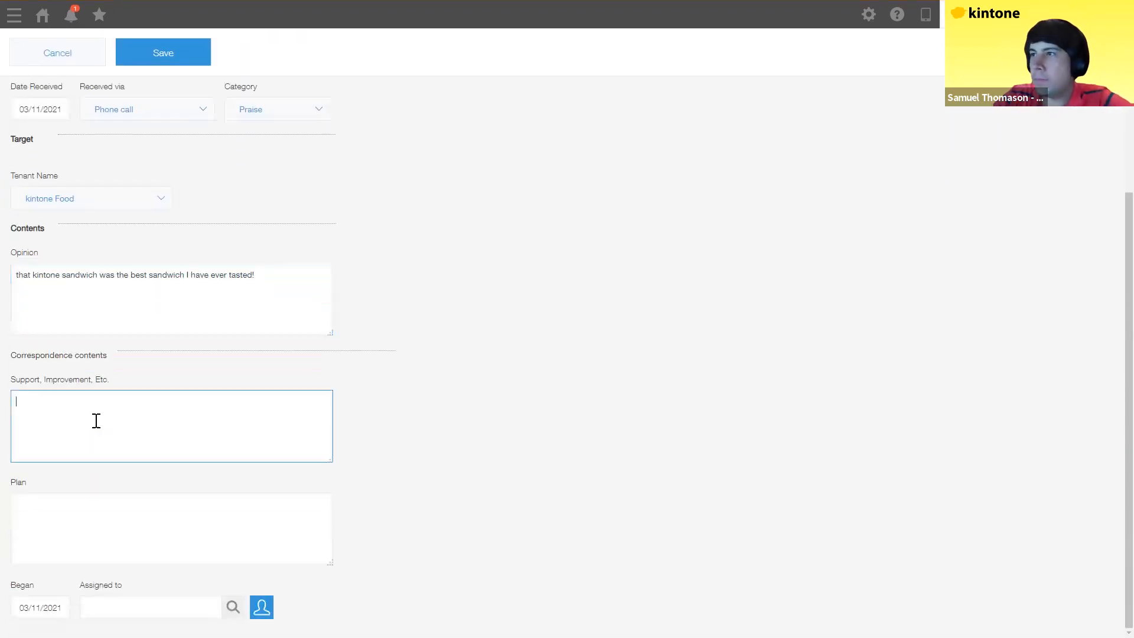
text(can)
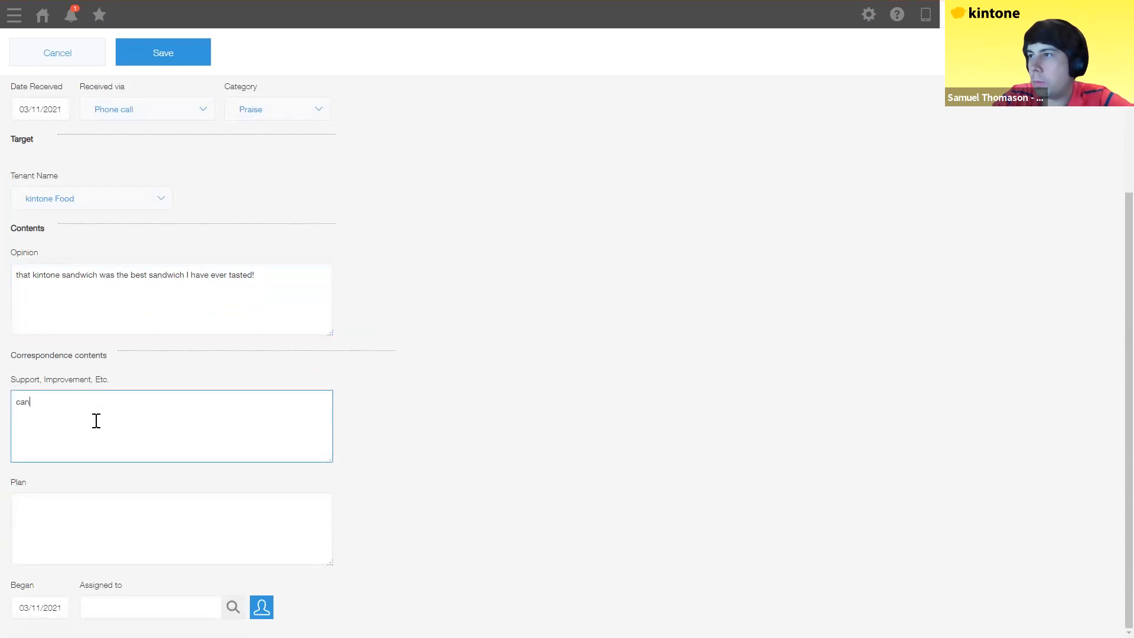
text(not be improve)
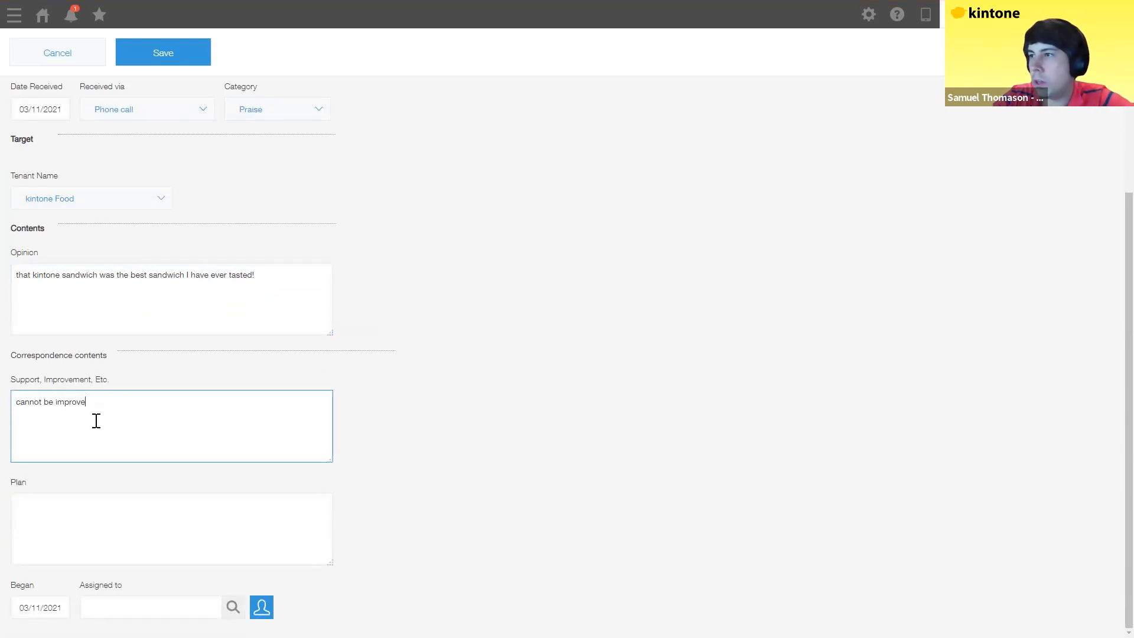
text(d, too perfect)
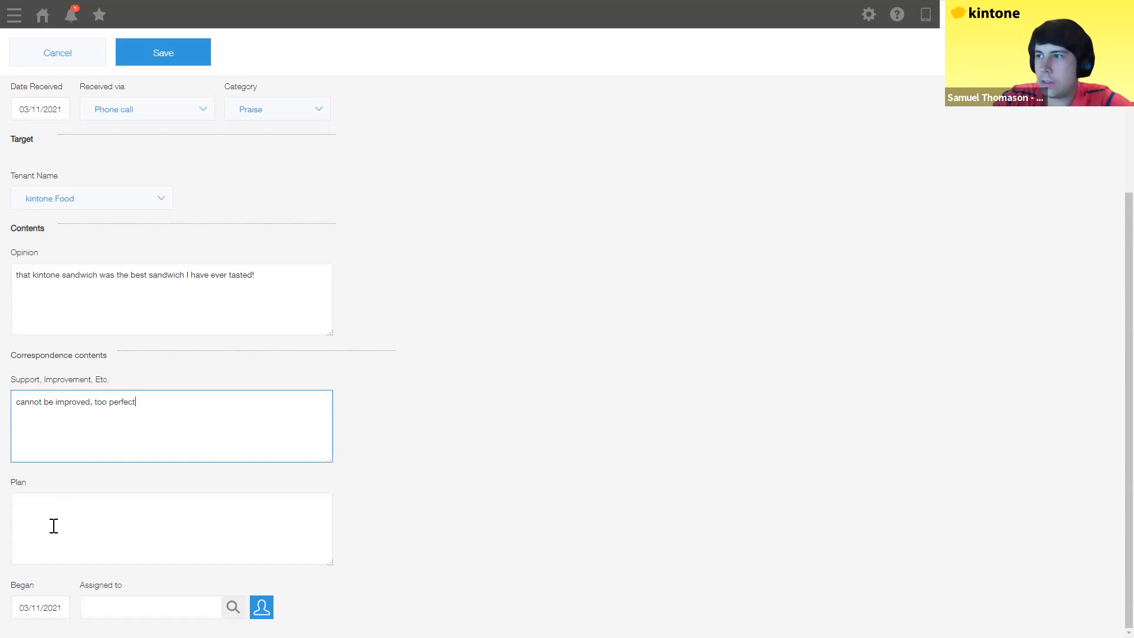
click(54, 526)
text(don)
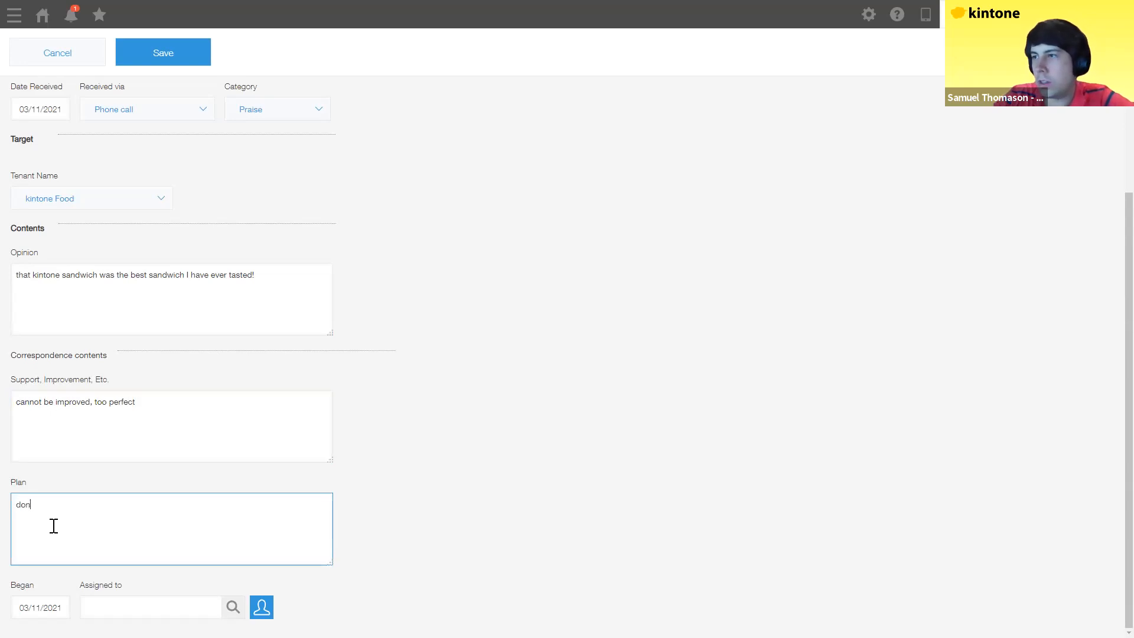
text('t change recipe)
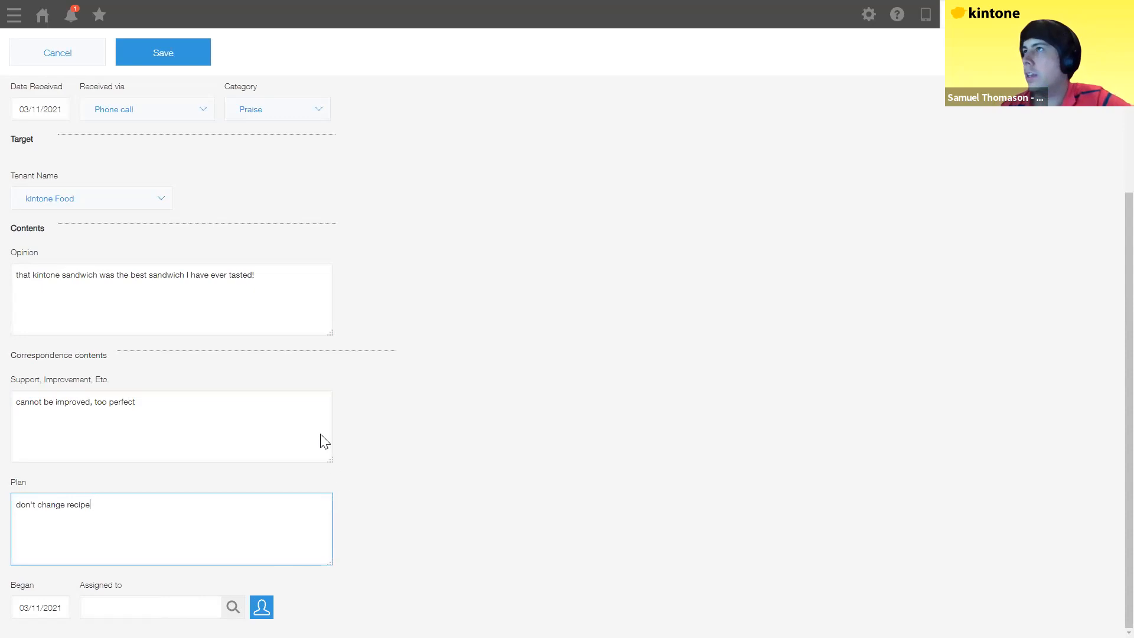
Step: Save the feedback record and return to the portal home page
scroll(183, 243, up, 5)
click(189, 249)
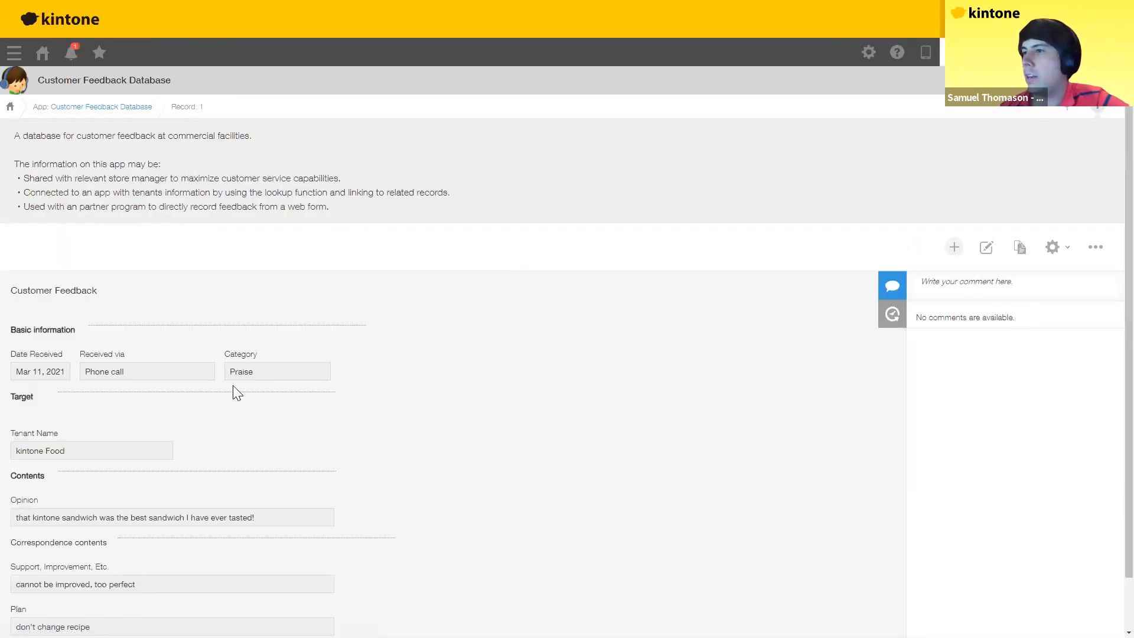
scroll(329, 395, down, 1)
scroll(370, 393, up, 1)
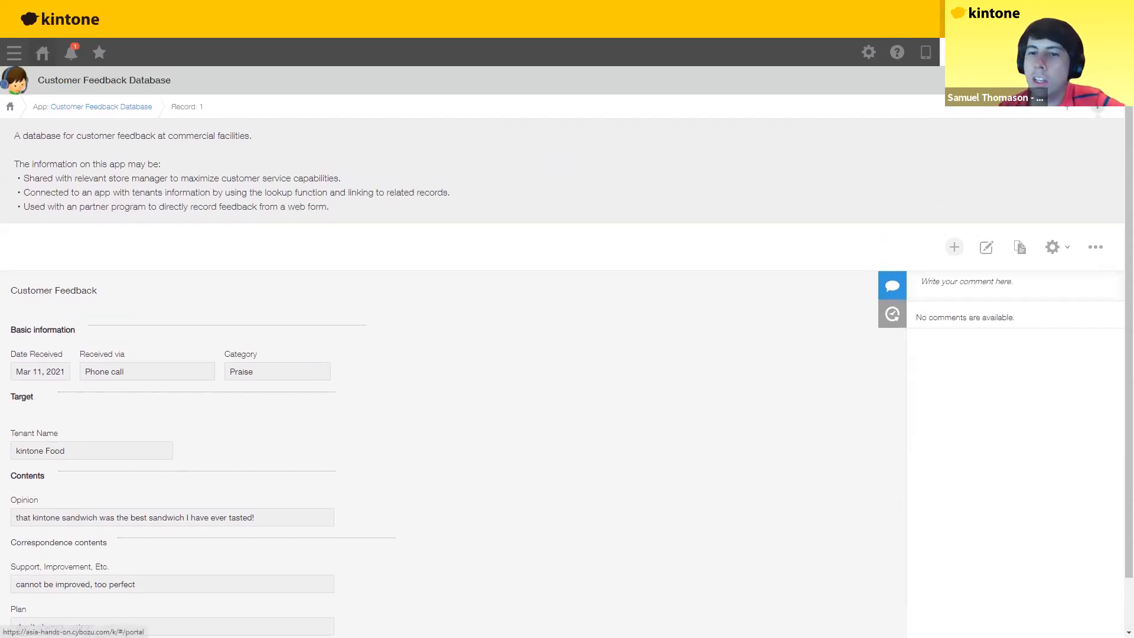
click(43, 52)
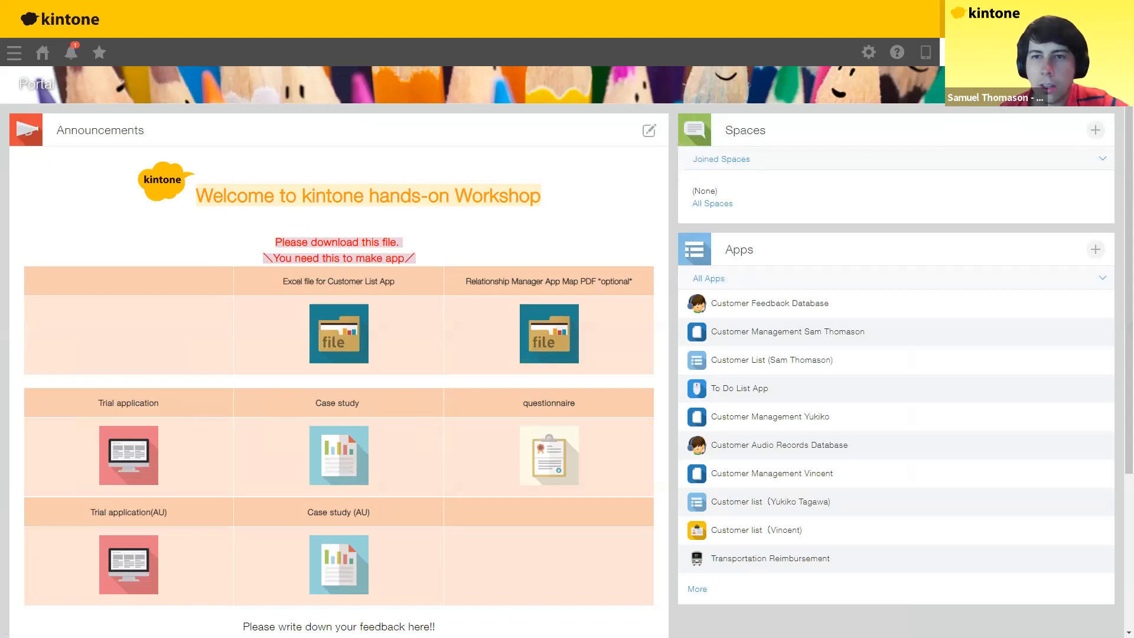
key(alt+Tab)
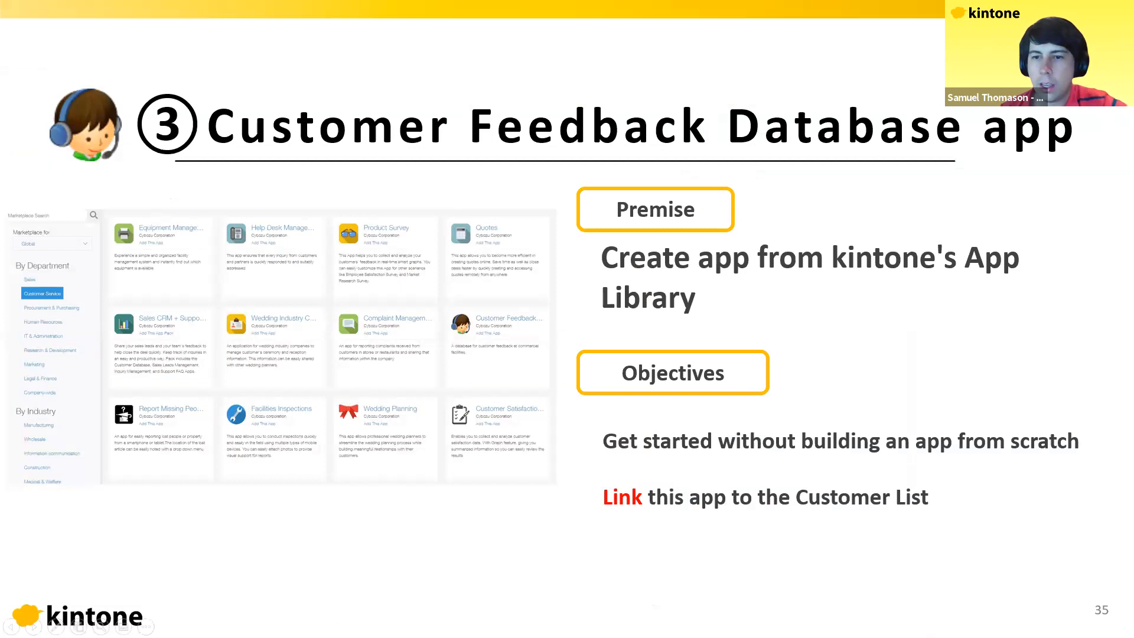
key(Right)
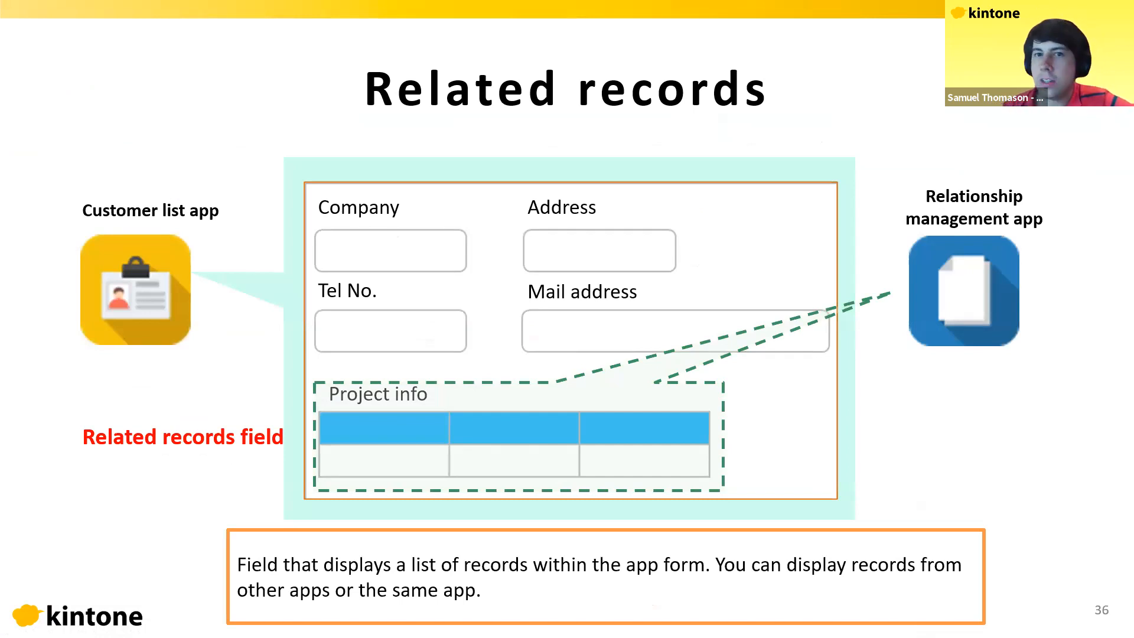
key(alt+Tab)
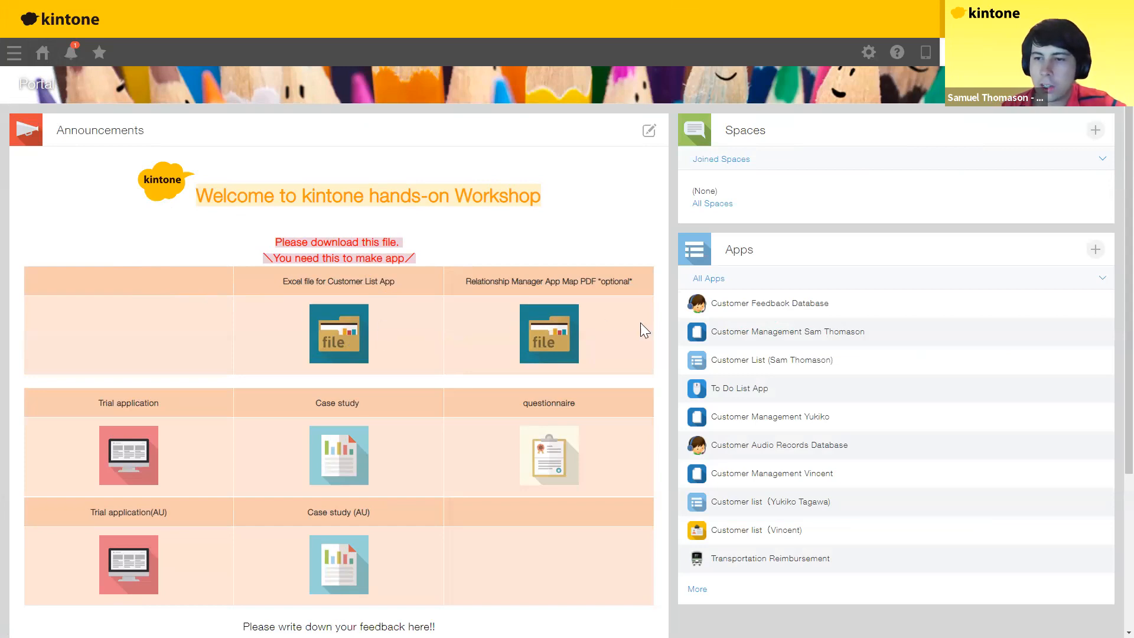
Step: In App Settings, append the user's name to the Customer Feedback Database app name and save the form
scroll(939, 302, down, 1)
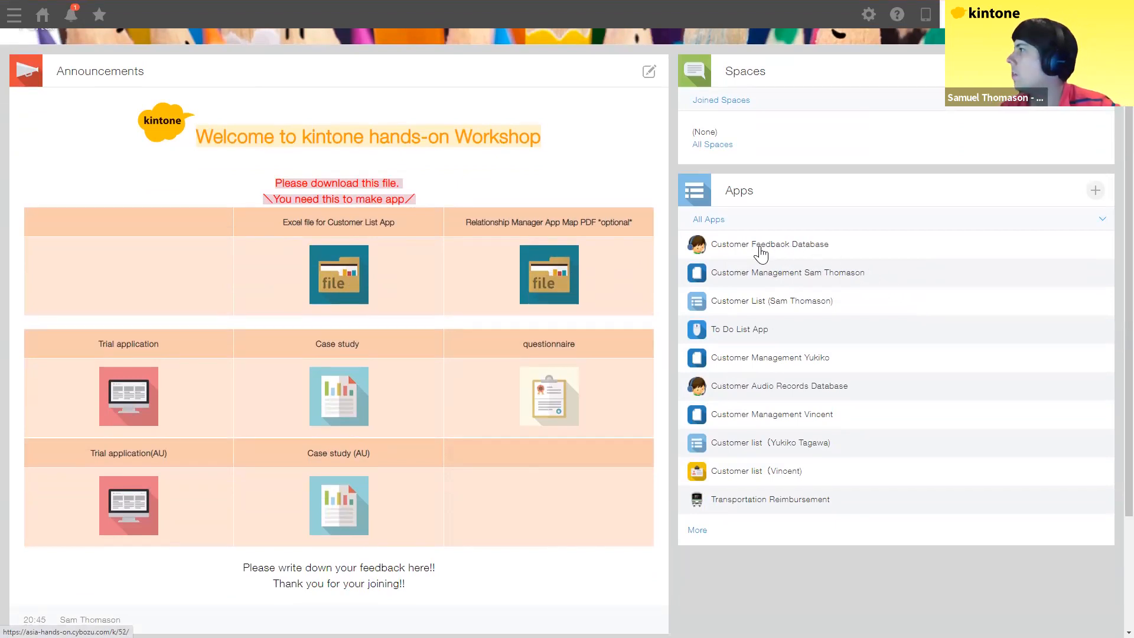
click(786, 248)
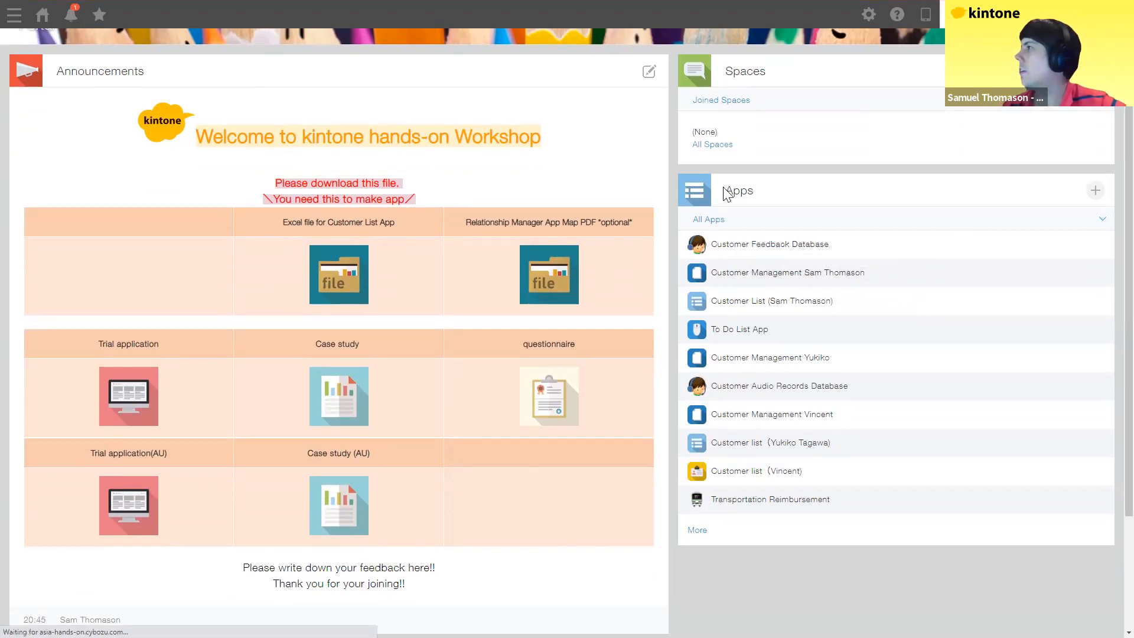
click(1062, 251)
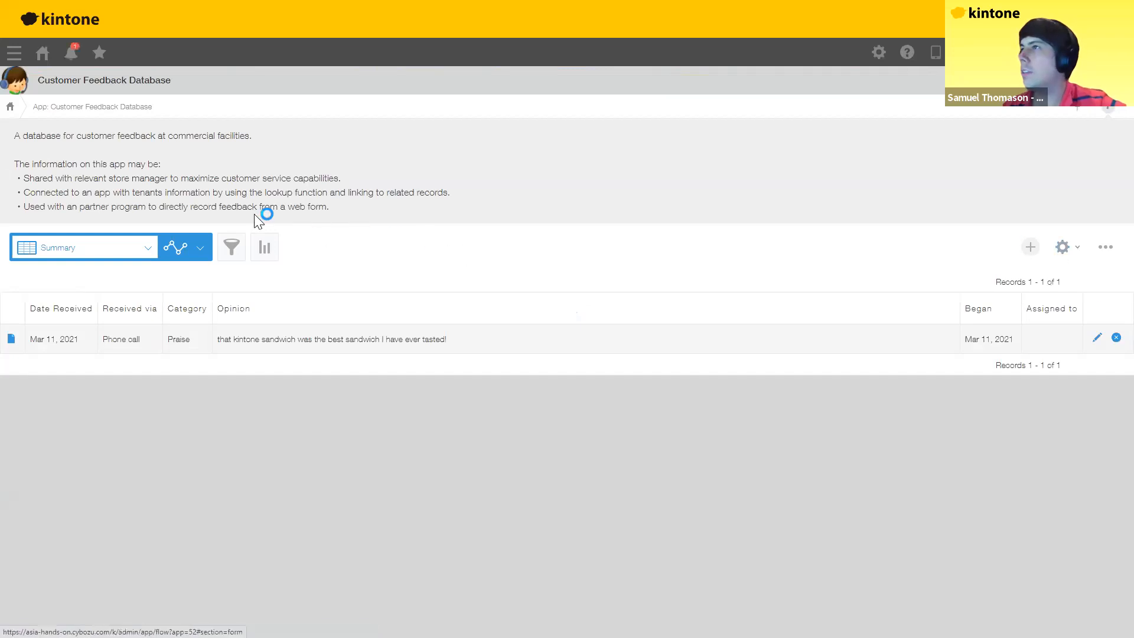
click(305, 107)
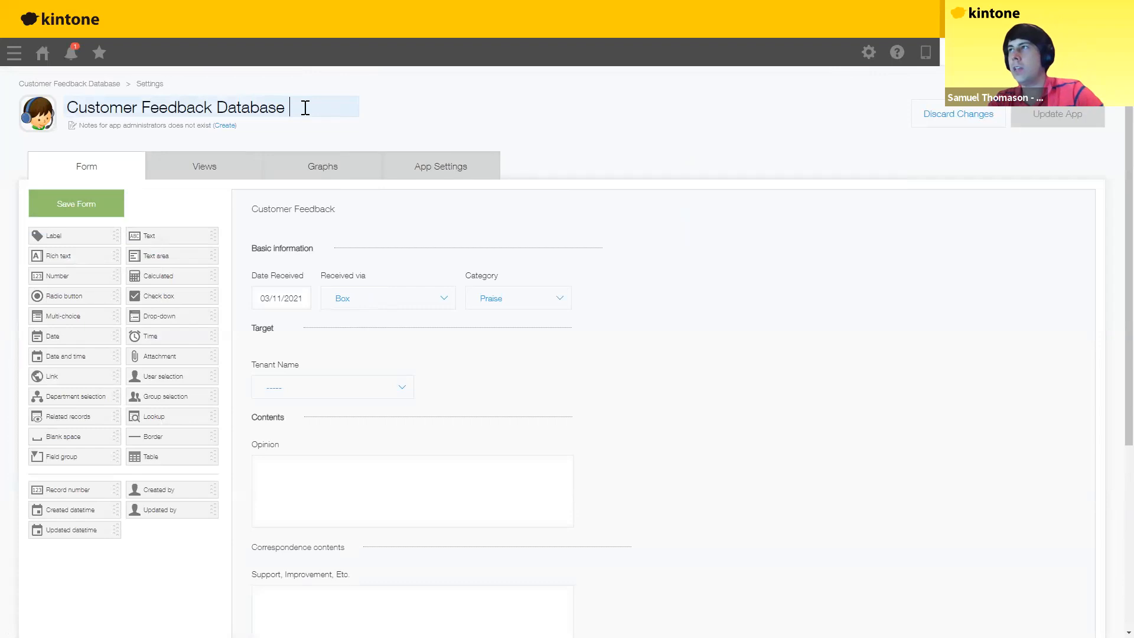
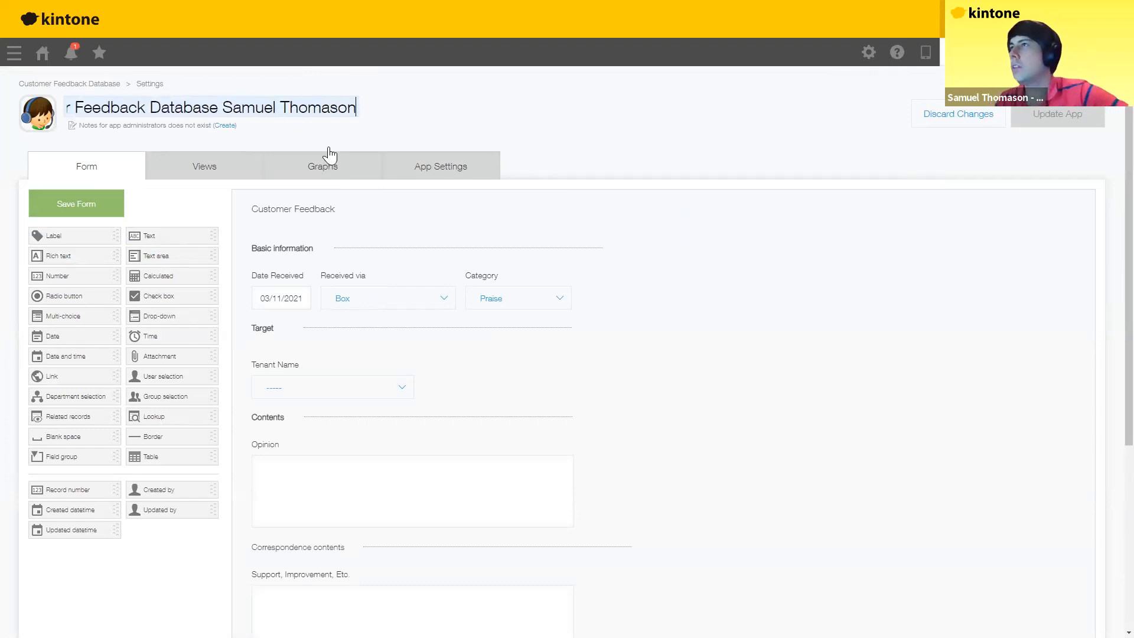
click(88, 210)
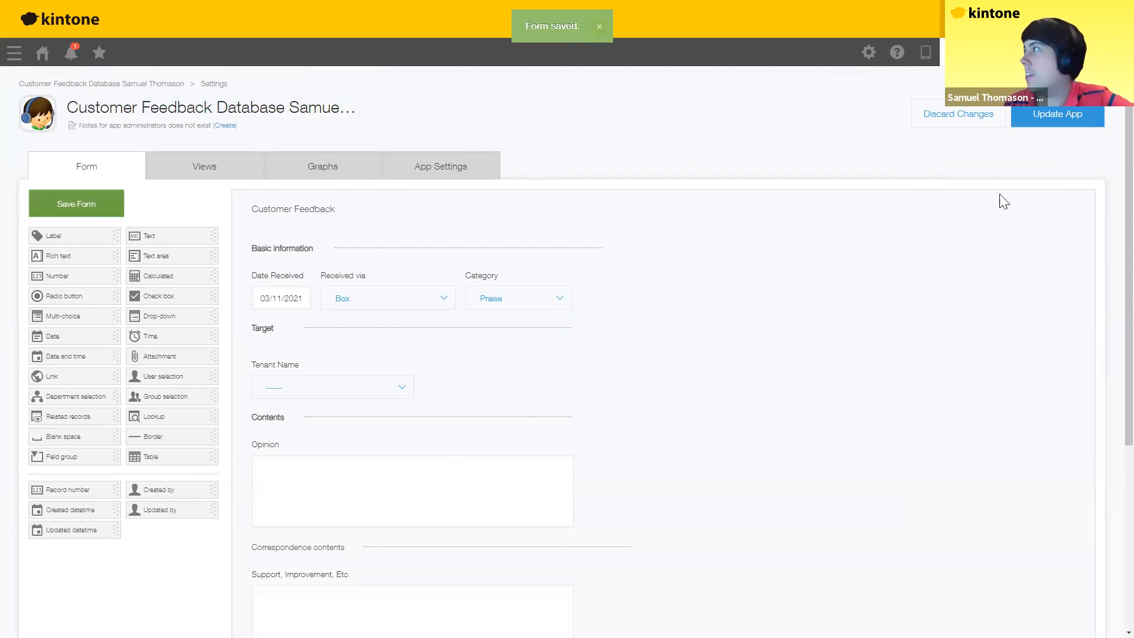
Step: Update the app to apply the rename, then return to the portal
click(1064, 114)
click(612, 387)
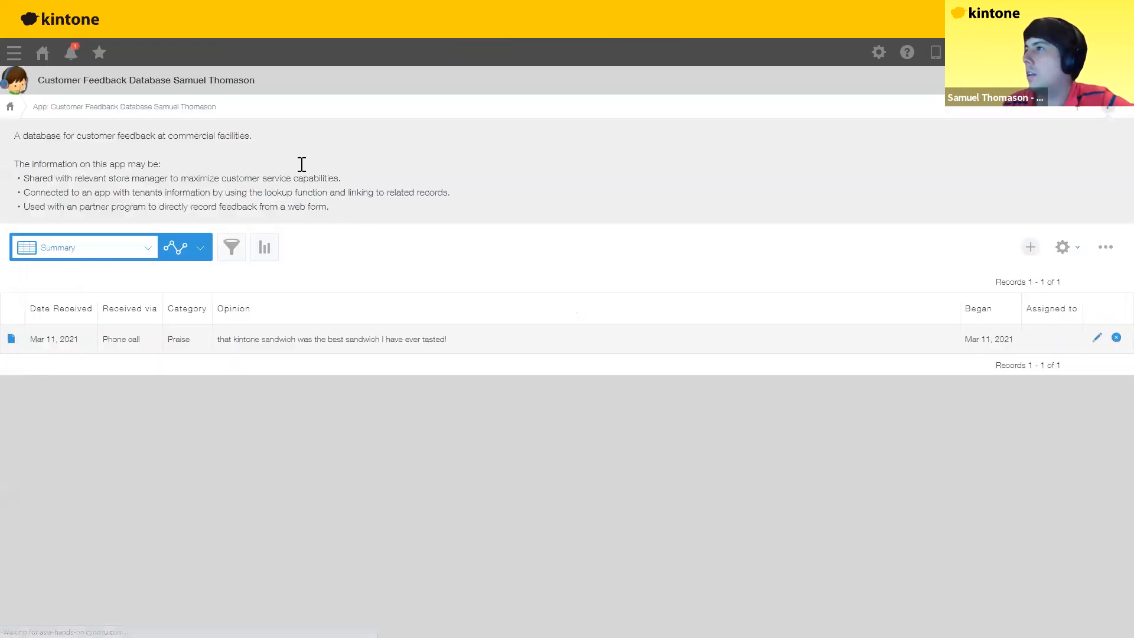
click(42, 53)
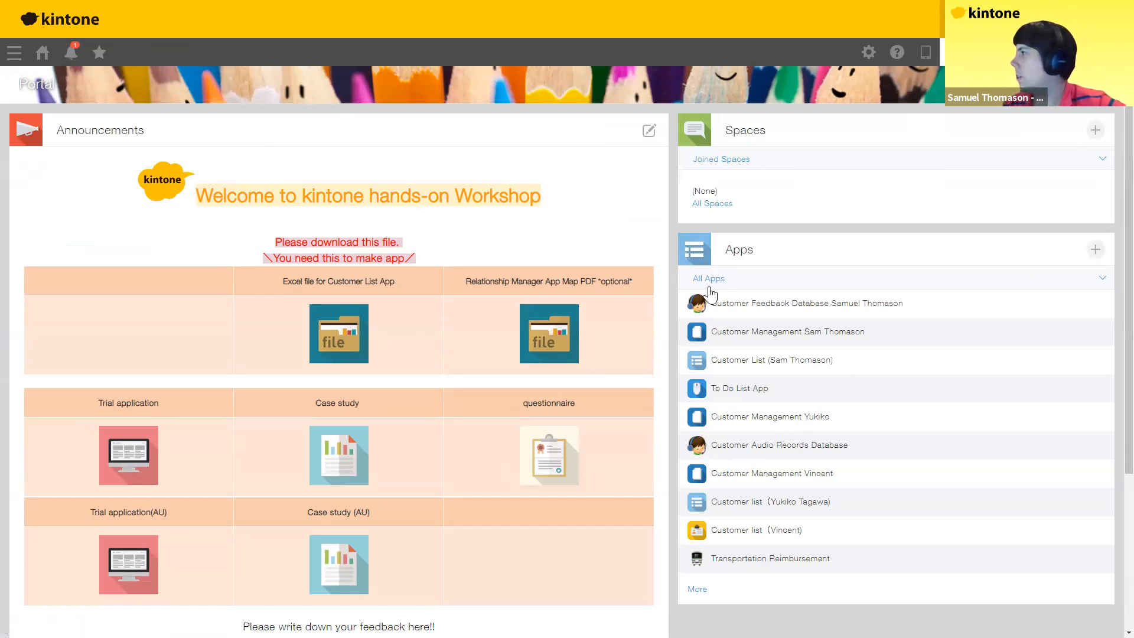
Step: Filter the portal's Apps list from All Apps to Created Apps
click(1084, 287)
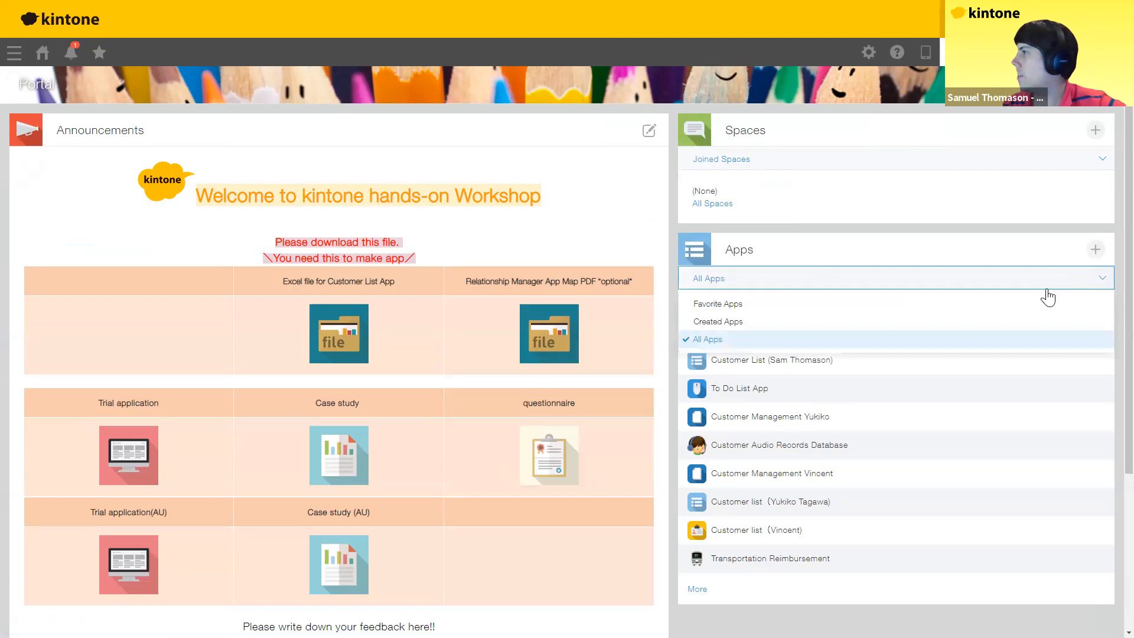
click(735, 323)
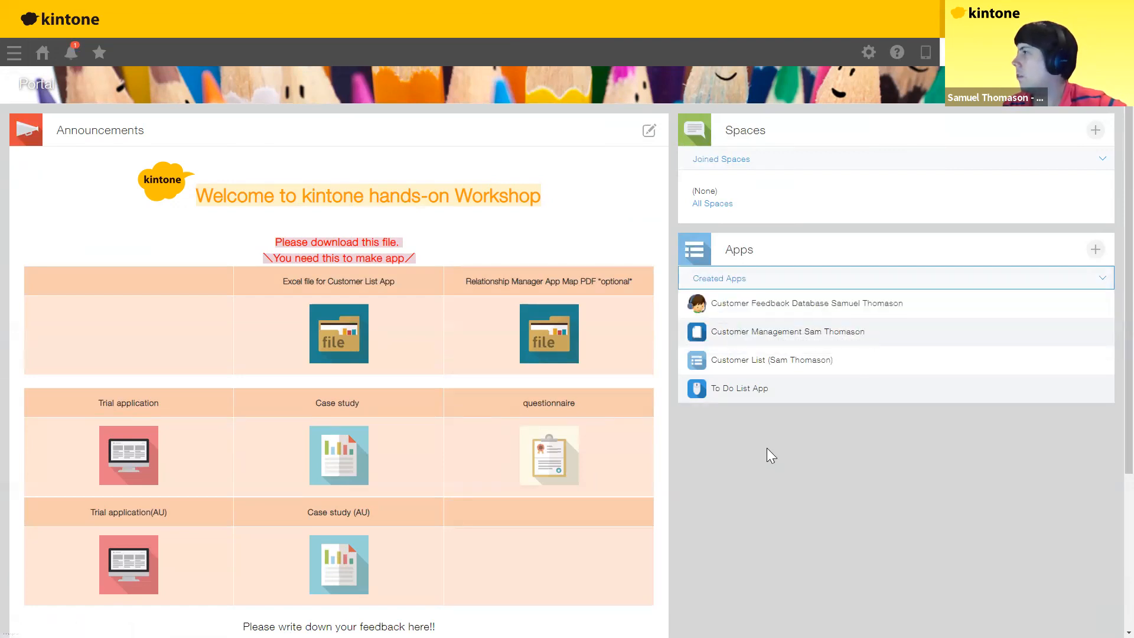
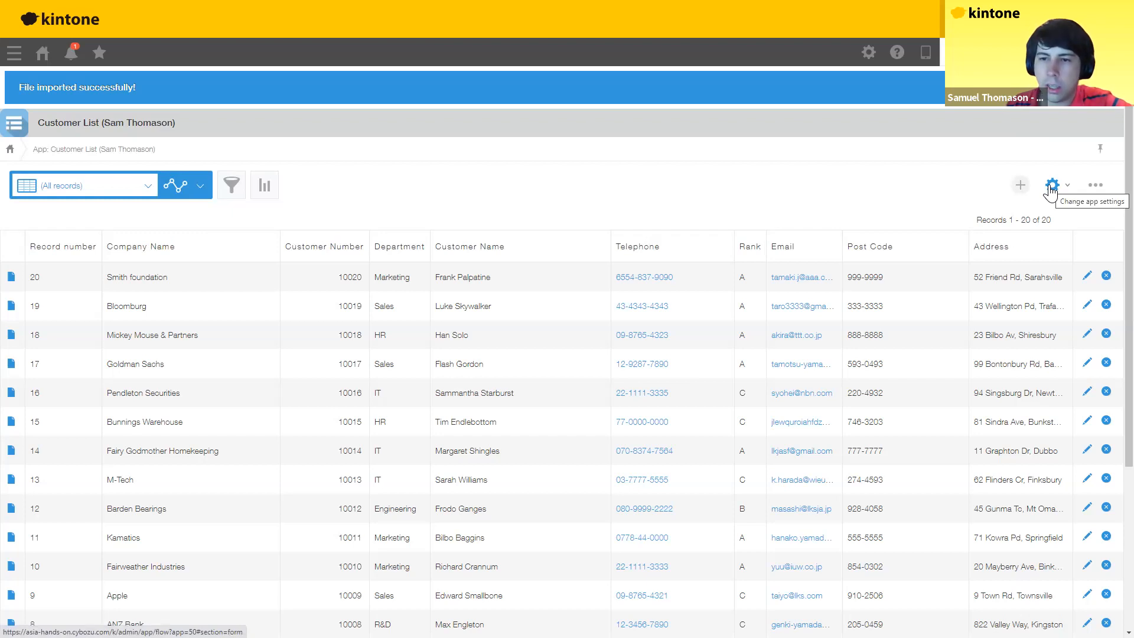
Step: In the Customer List app settings, add a Related records field below Address on the form
click(1051, 188)
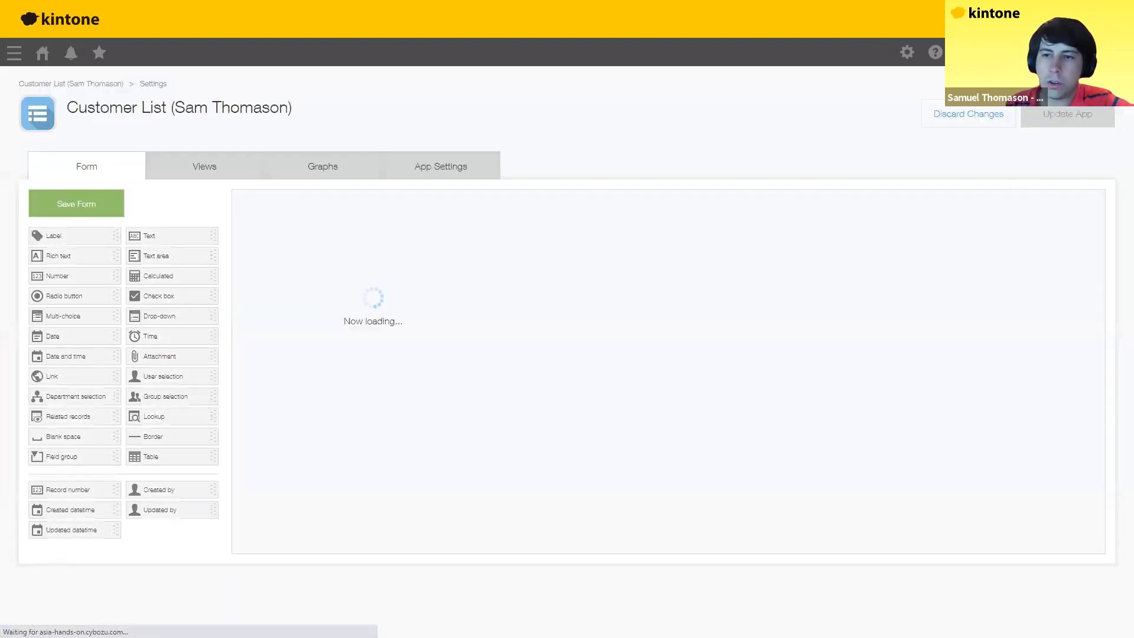
drag(146, 376, 296, 404)
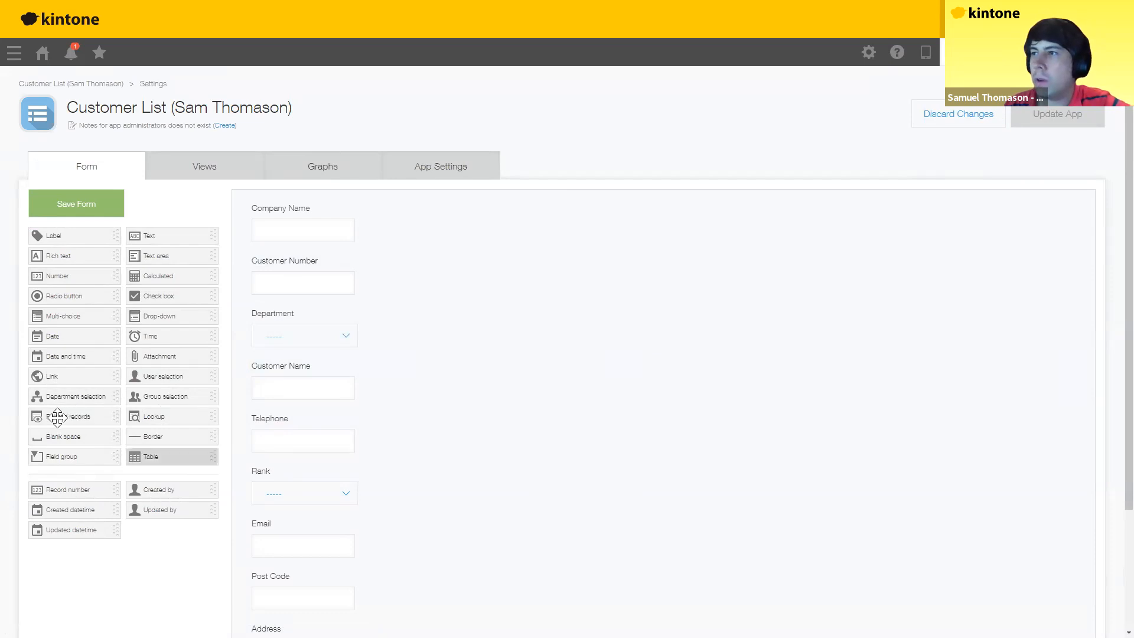
drag(58, 417, 301, 547)
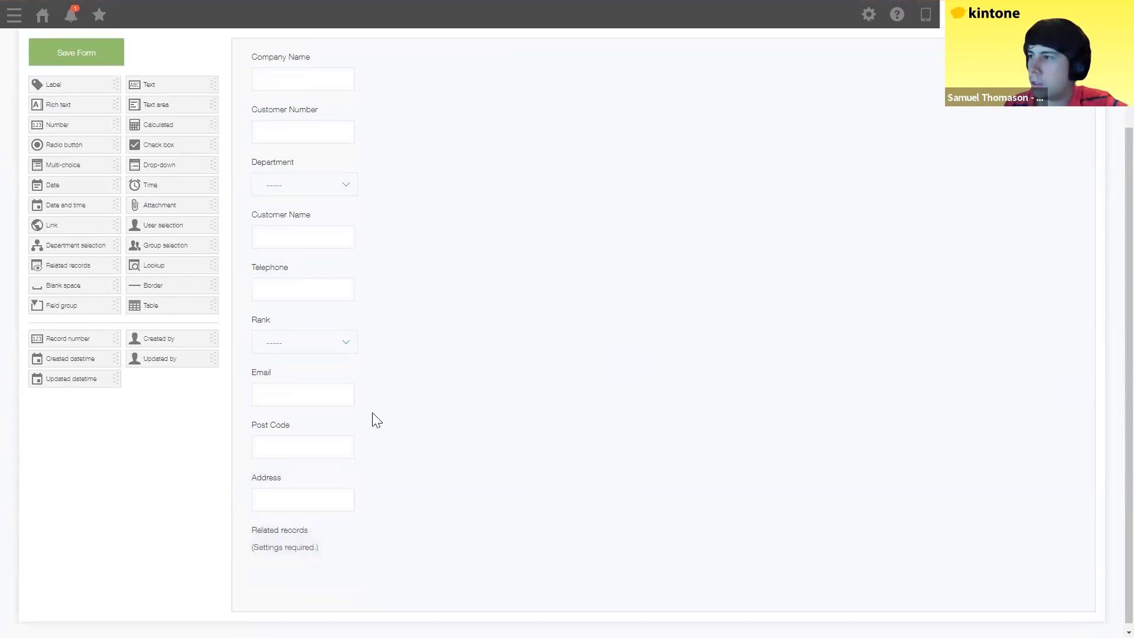
click(352, 477)
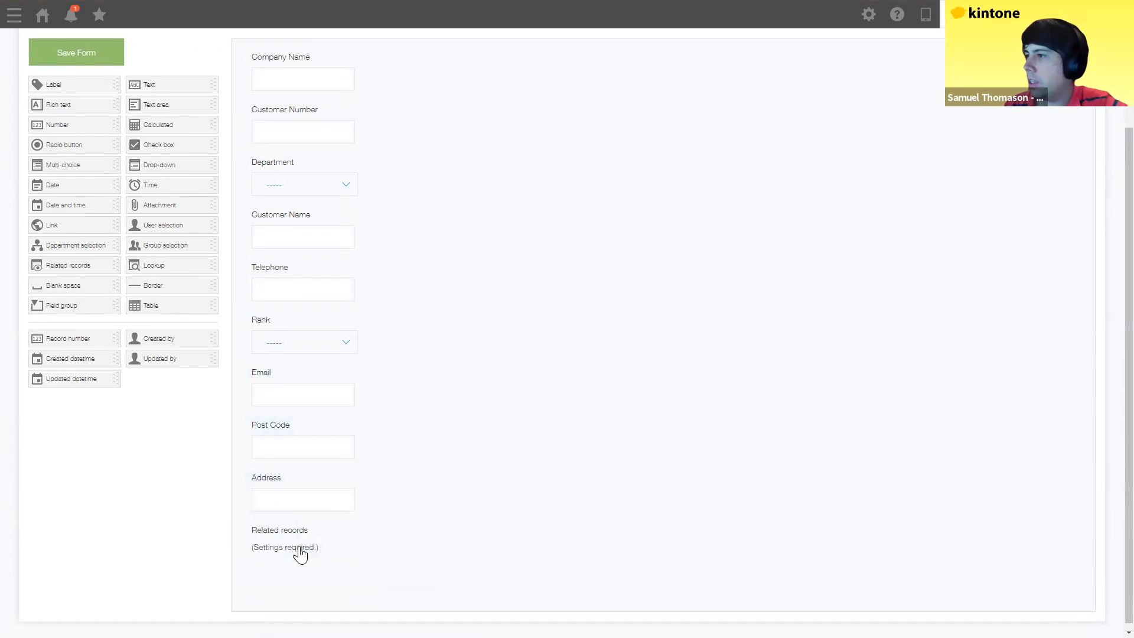
Step: Name the related-records field Project Info and set Customer Management as its datasource app
click(315, 528)
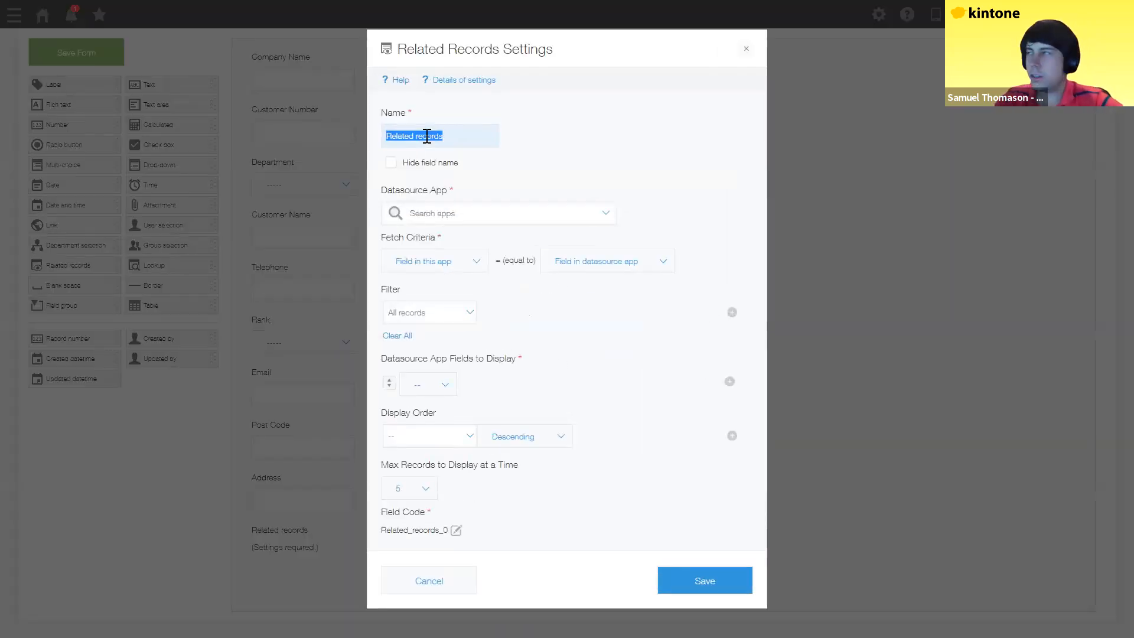
text(Project Info)
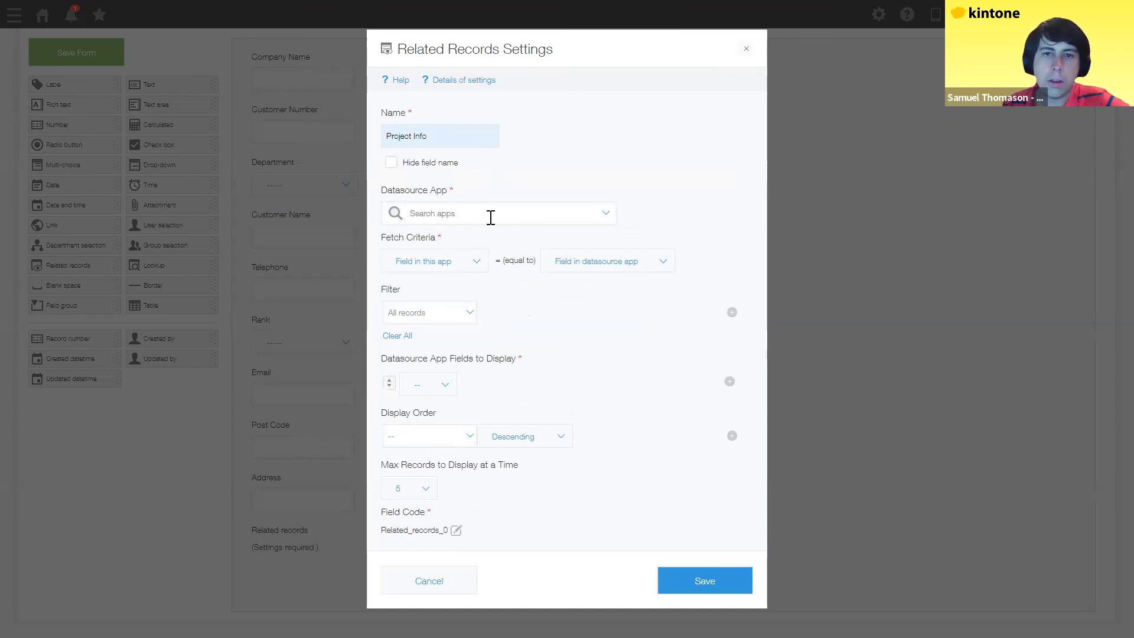
click(491, 218)
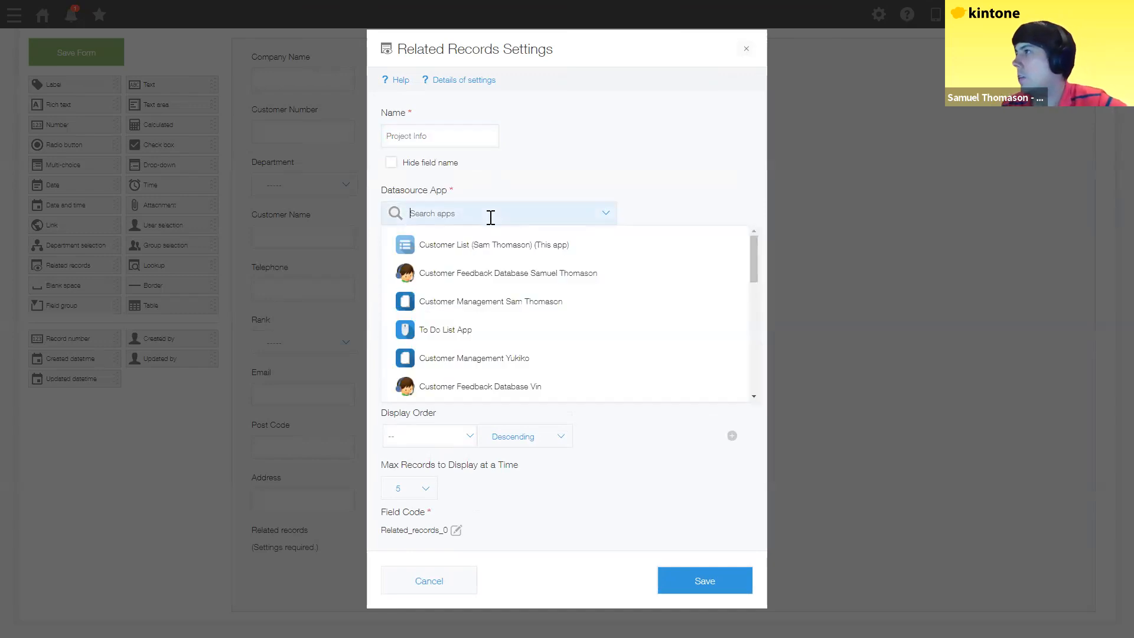
text(sa)
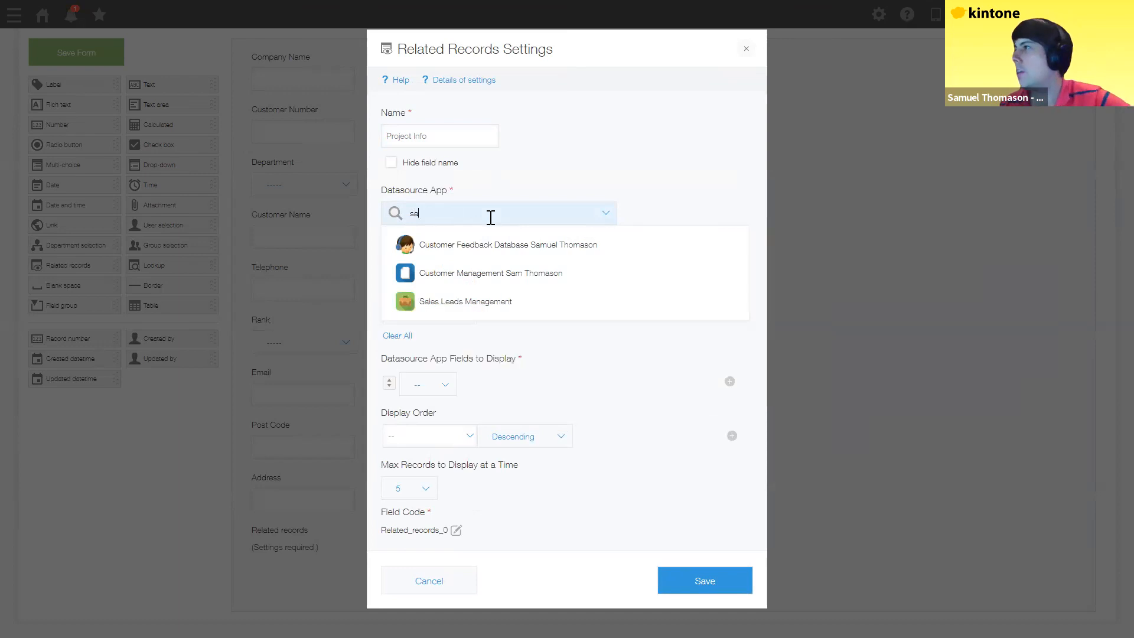
text(m)
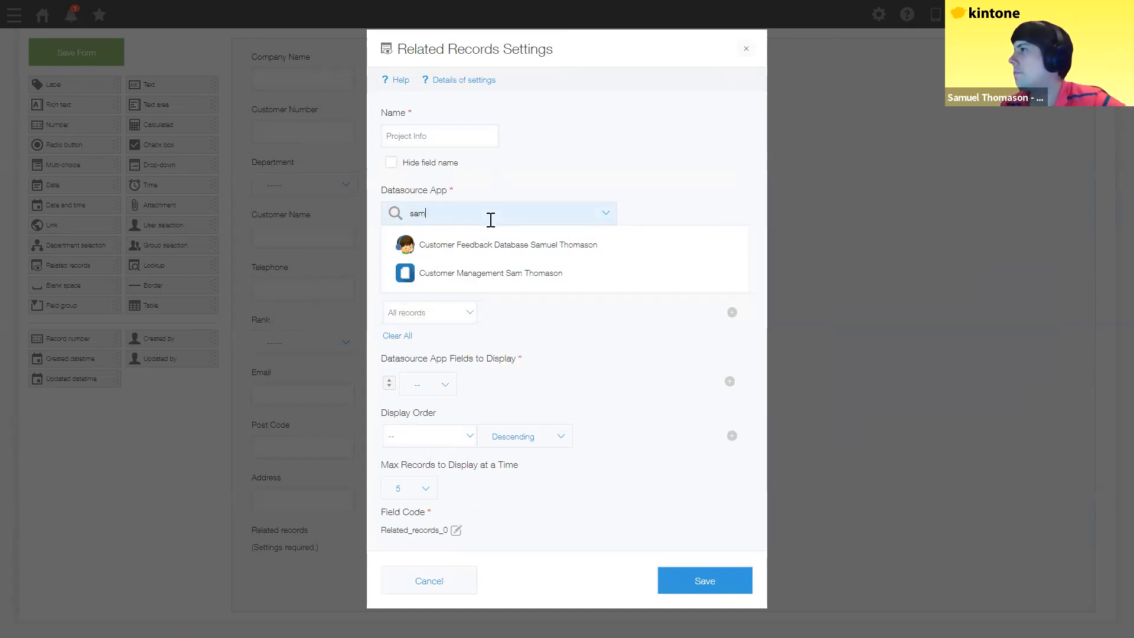
click(490, 275)
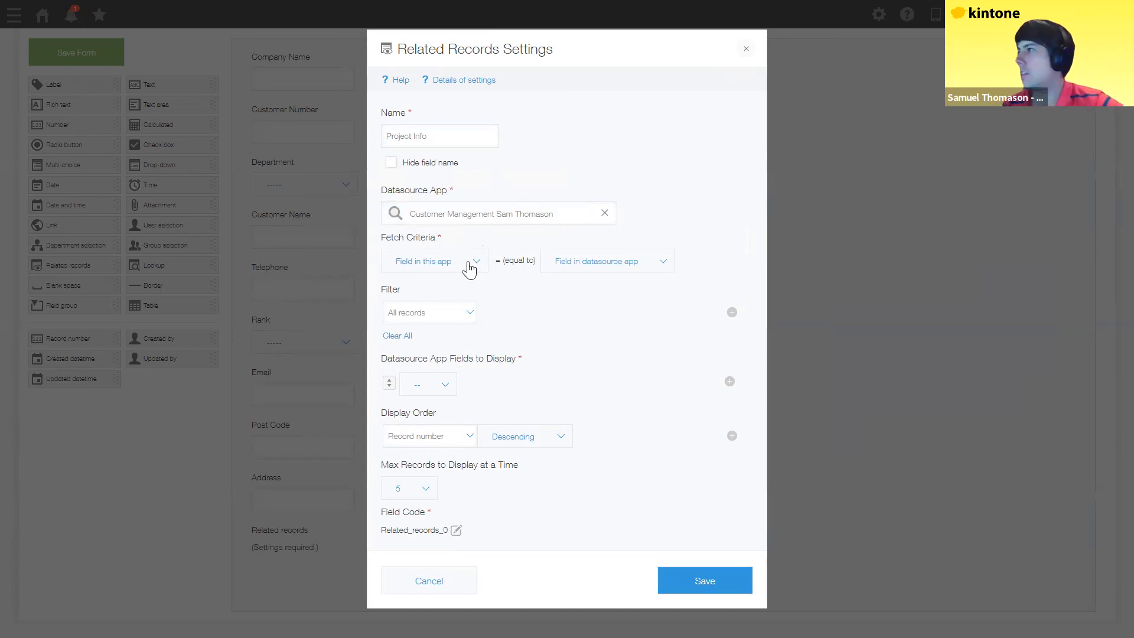
Step: Set fetch criteria so Customer Number matches the source app's Customer Number, adding display rows
click(443, 261)
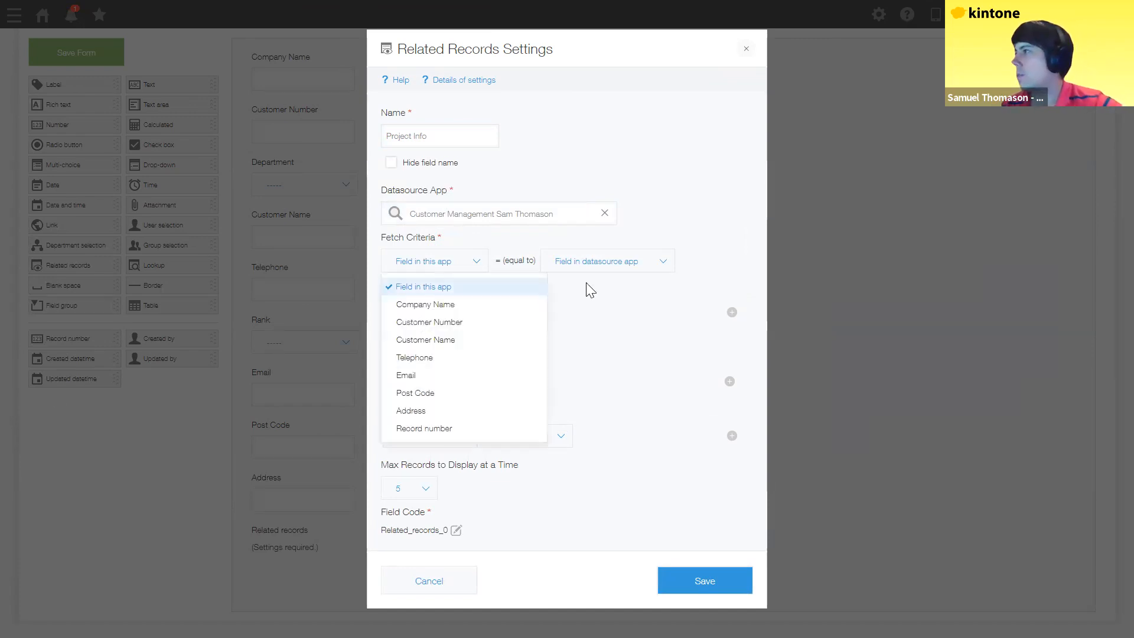
click(430, 322)
click(626, 265)
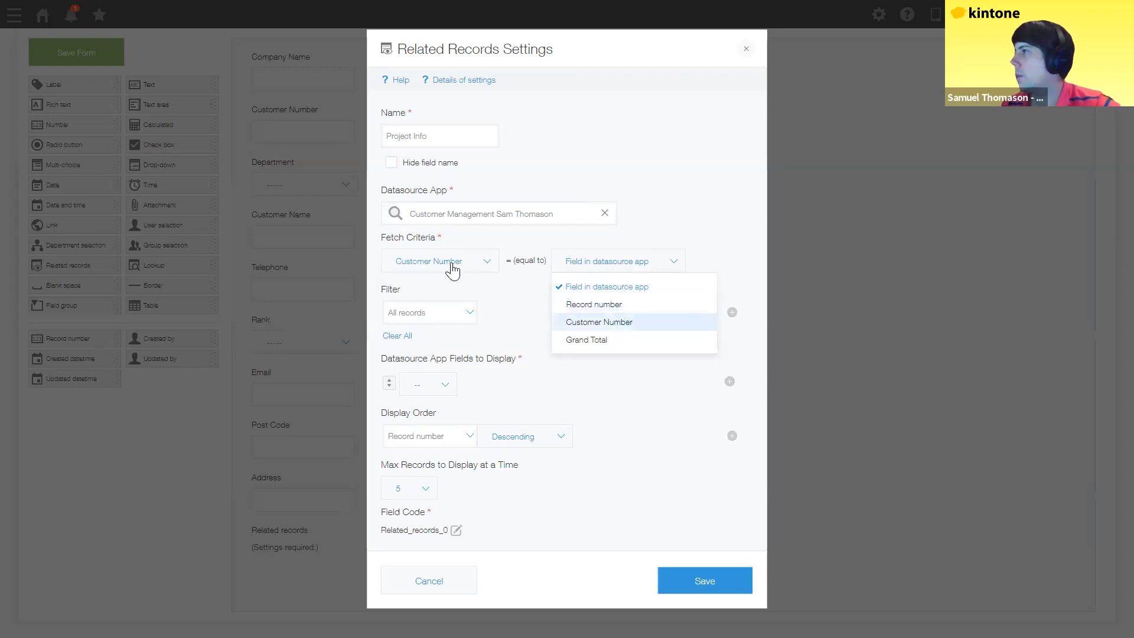
click(609, 322)
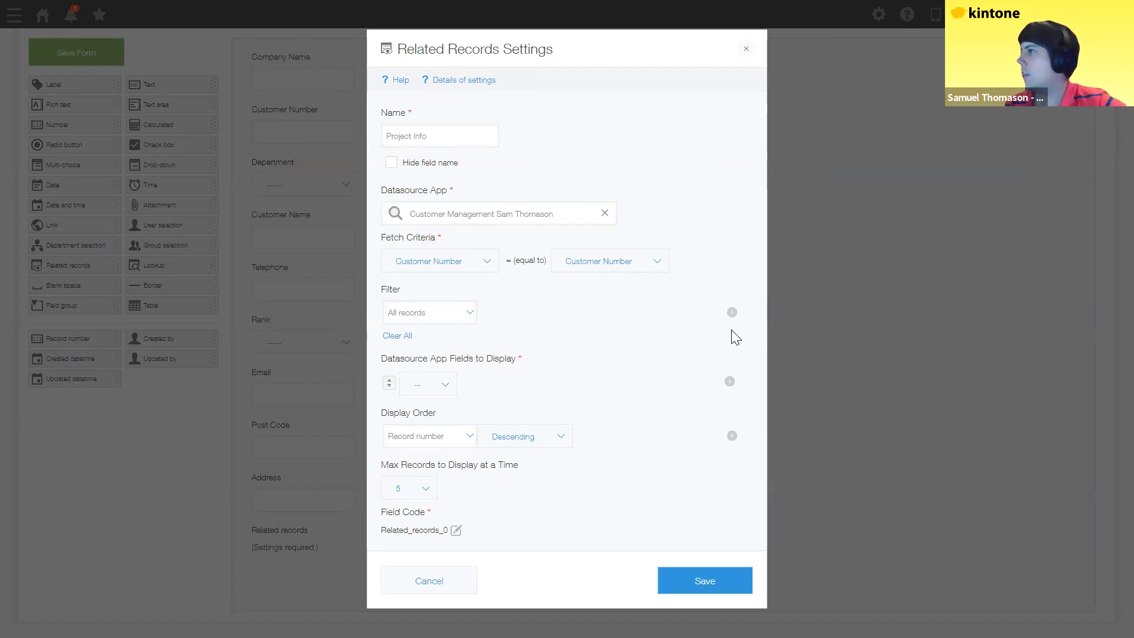
click(731, 382)
Step: Show Expected Order Date and Customer Name in the first two Project Info columns
click(730, 382)
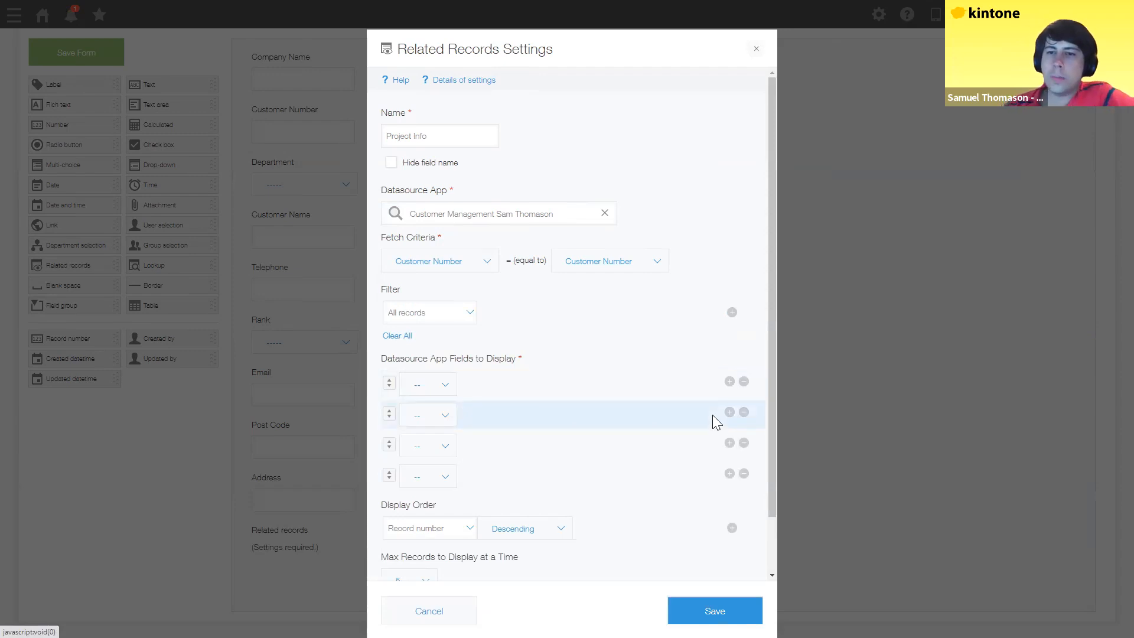
click(444, 390)
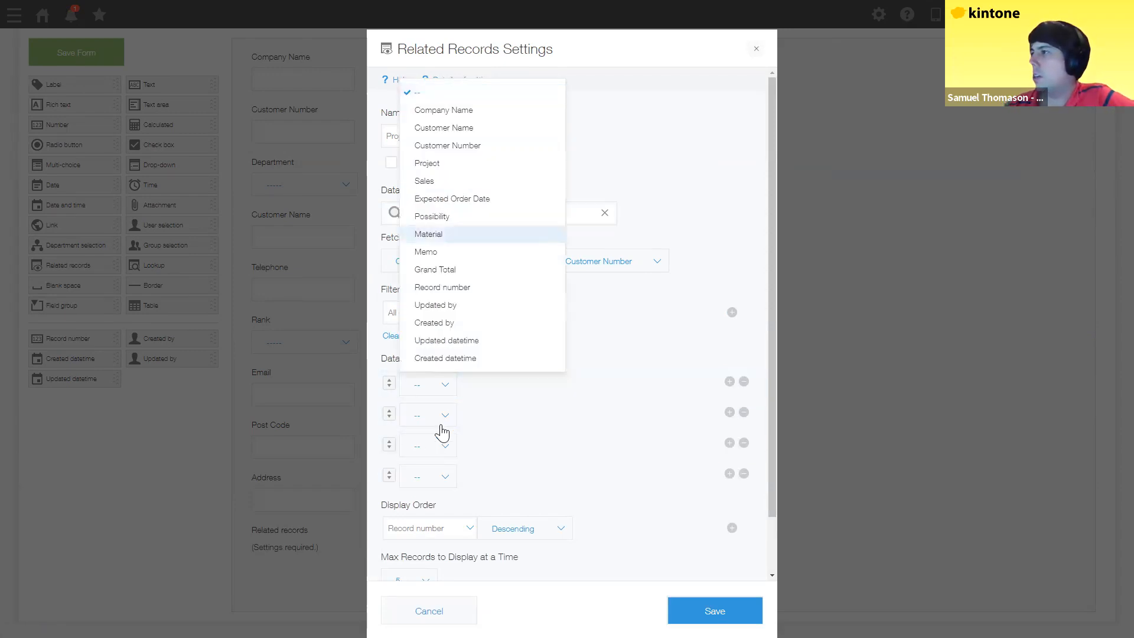
key(Up)
key(Up)
key(Up)
key(Down)
key(Return)
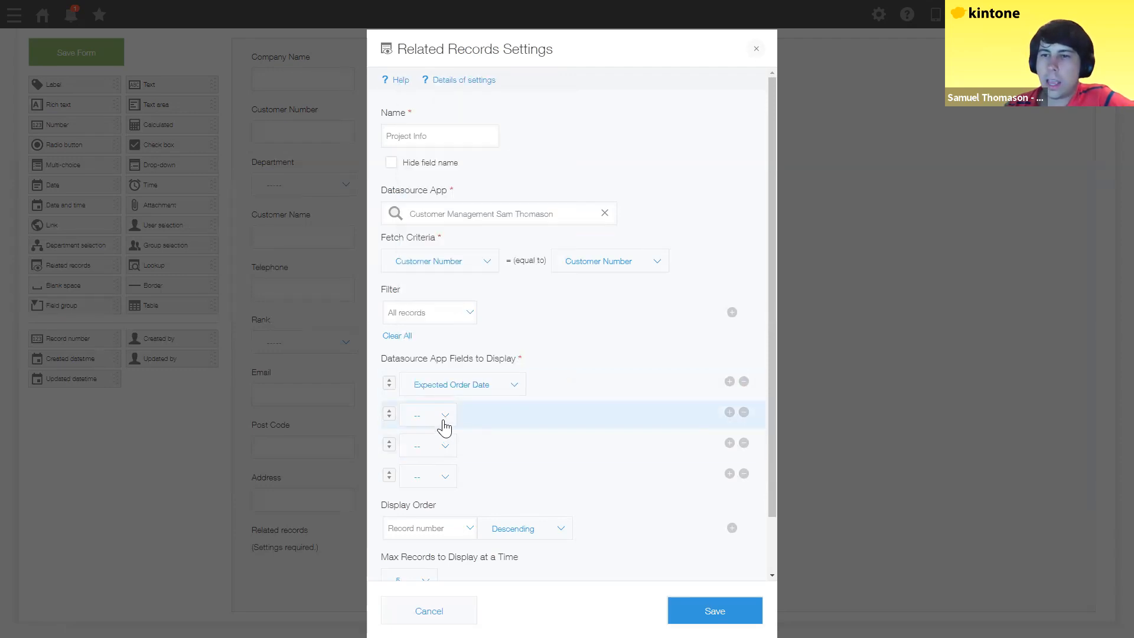
click(445, 421)
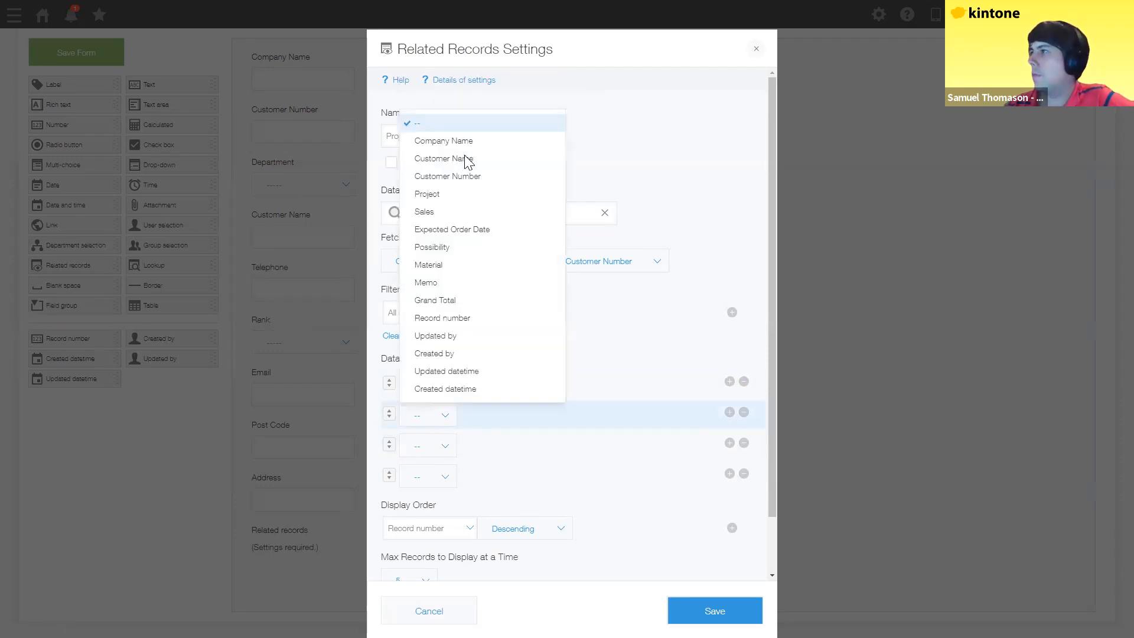
key(Up)
key(Return)
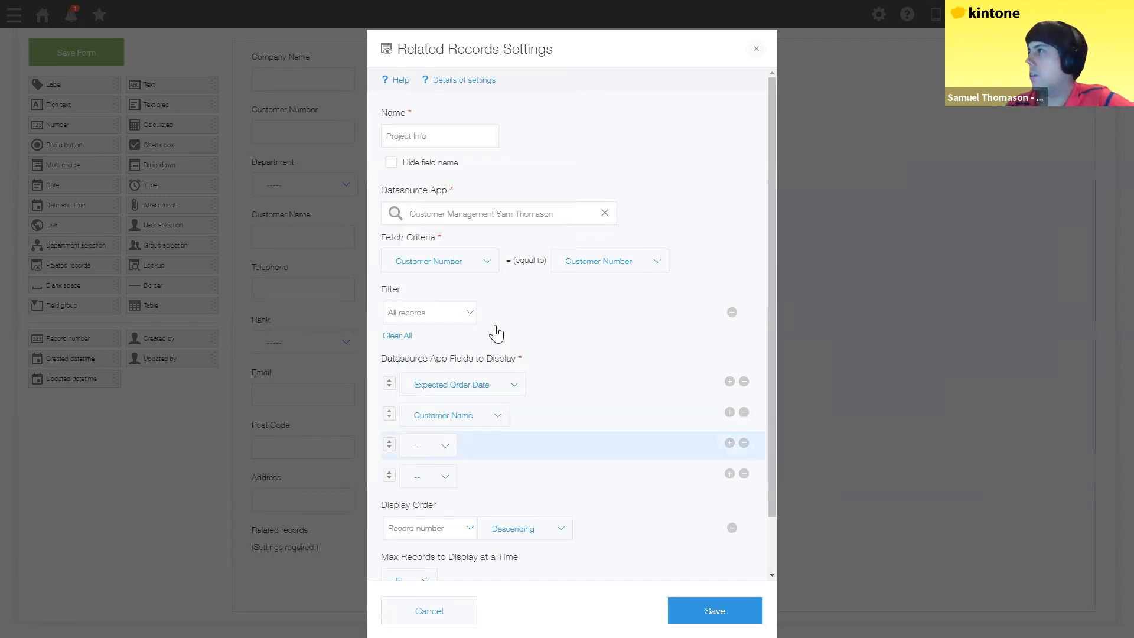
Step: Add Possibility and Grand Total as the third and fourth columns and save the field
key(Return)
click(446, 479)
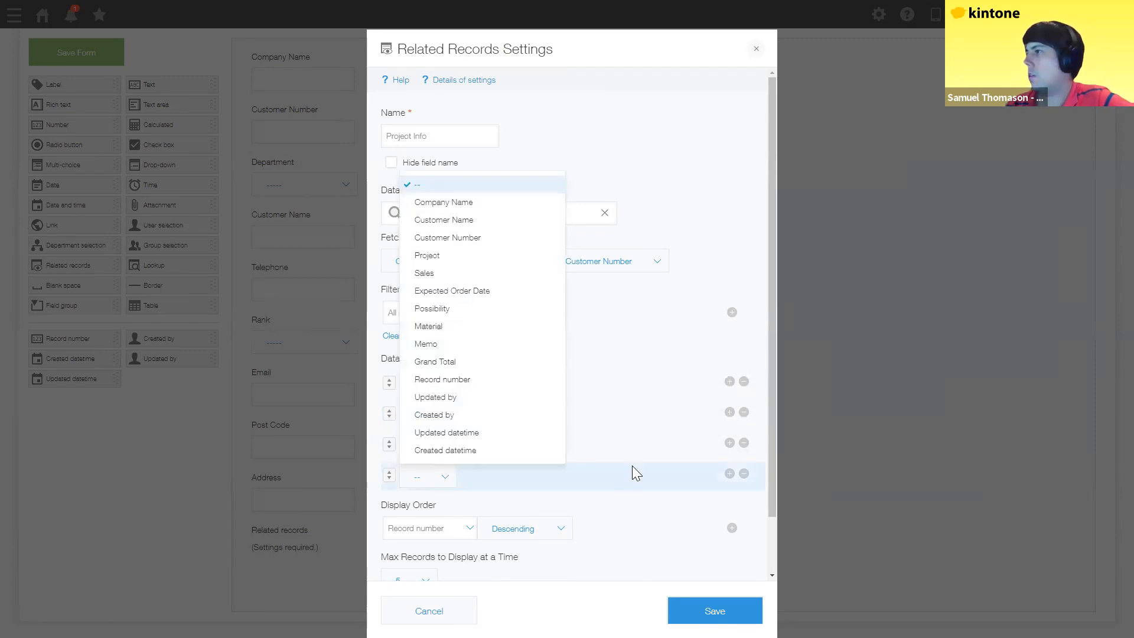
key(Up)
key(Up)
key(Up)
key(Up)
key(Up)
key(Up)
key(Return)
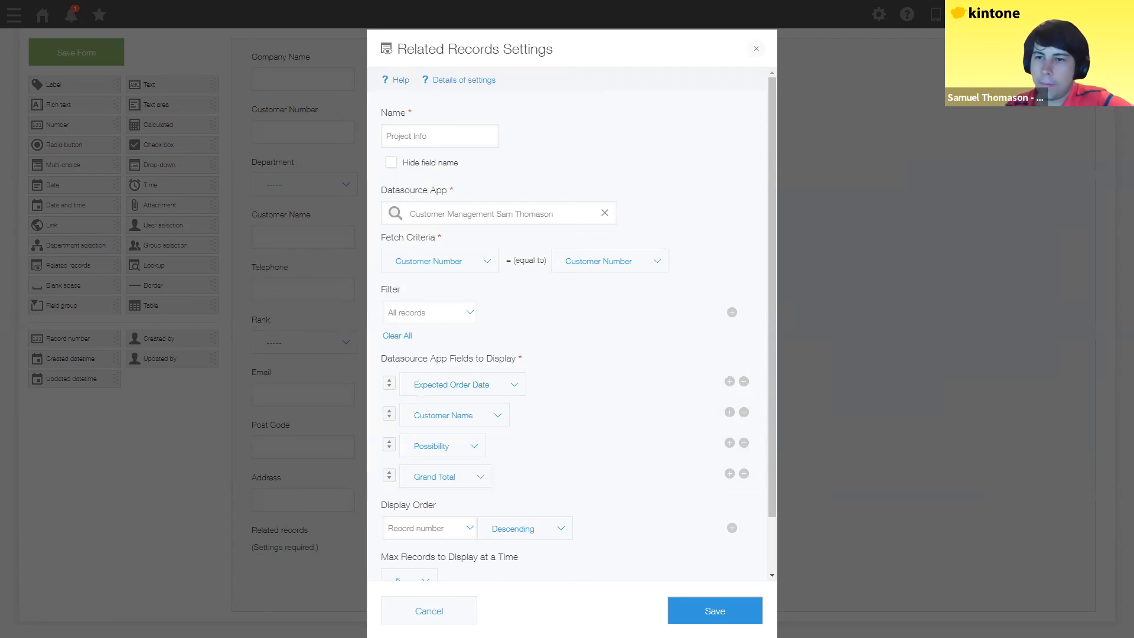
click(700, 607)
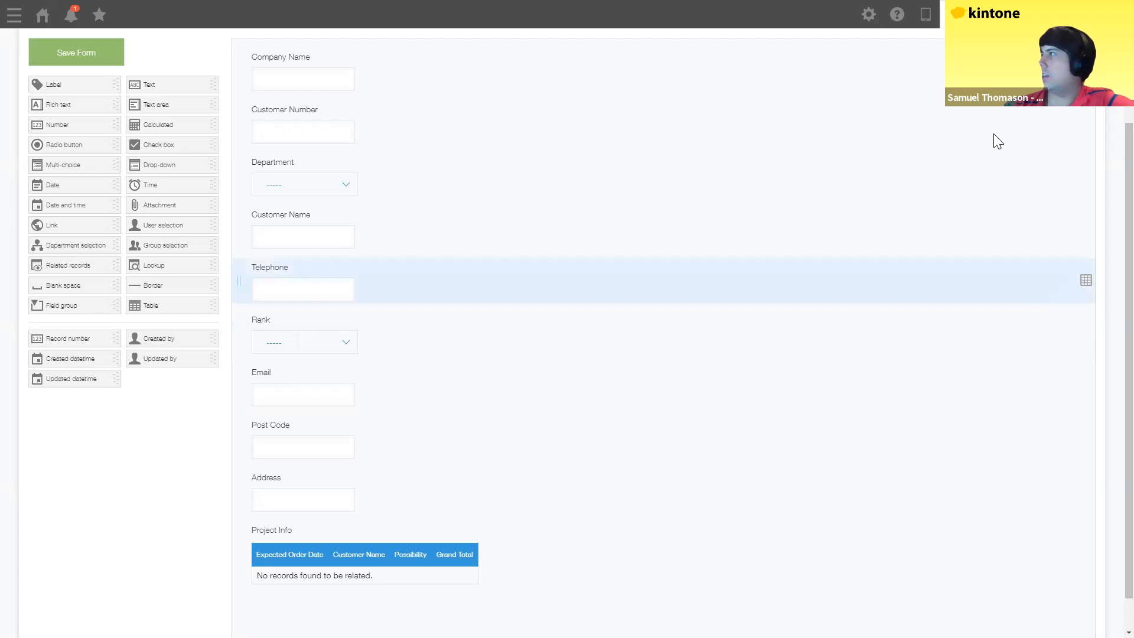
Step: Update the Customer List app to apply the form with the new Project Info table
scroll(999, 142, up, 3)
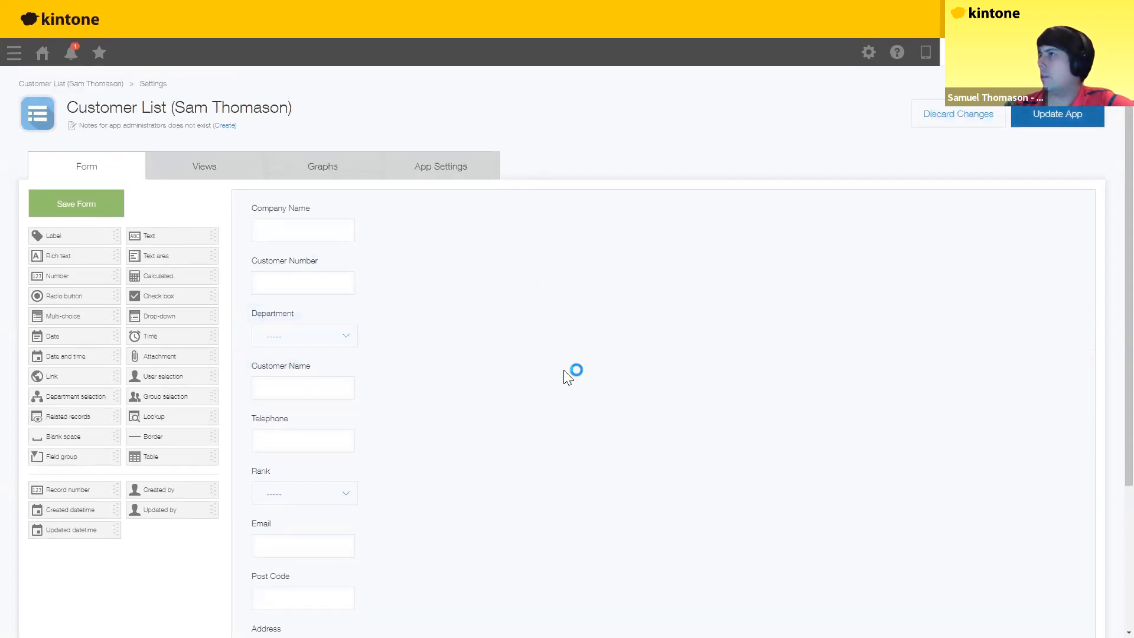
key(Return)
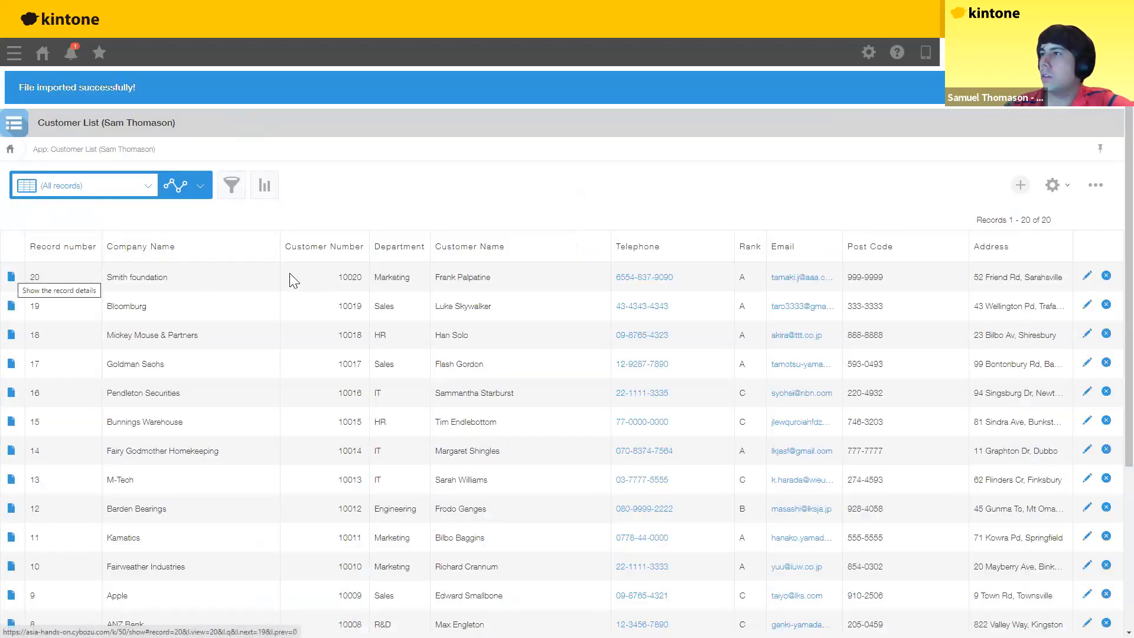
Step: Check the Smith foundation record's two Project Info matches, return to the portal, and advance the slides
scroll(177, 510, down, 1)
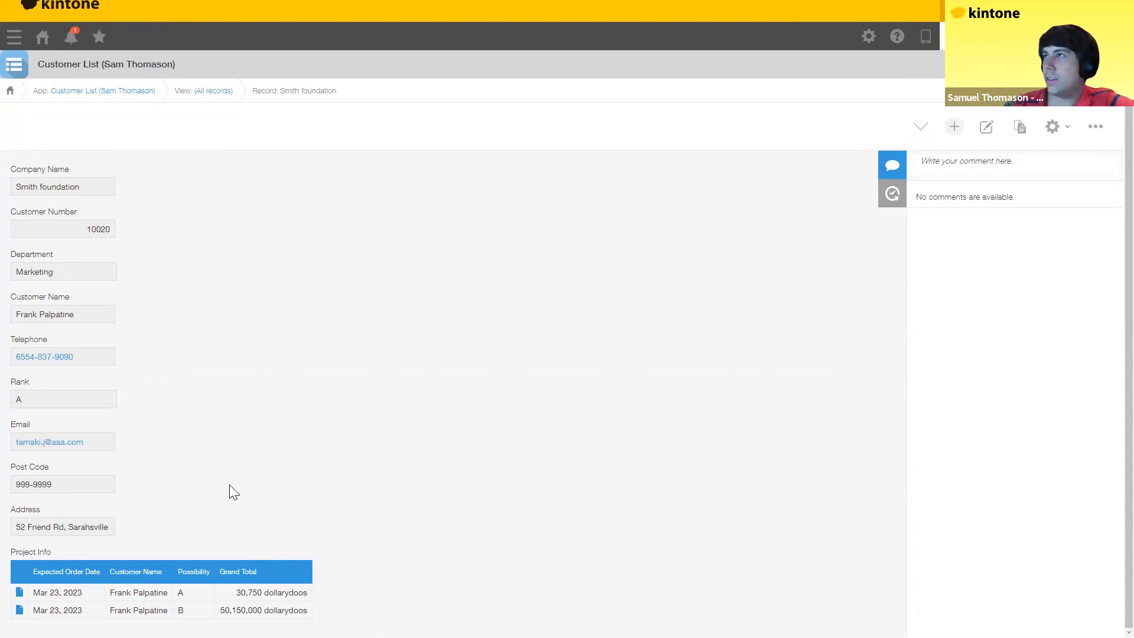
scroll(112, 131, up, 1)
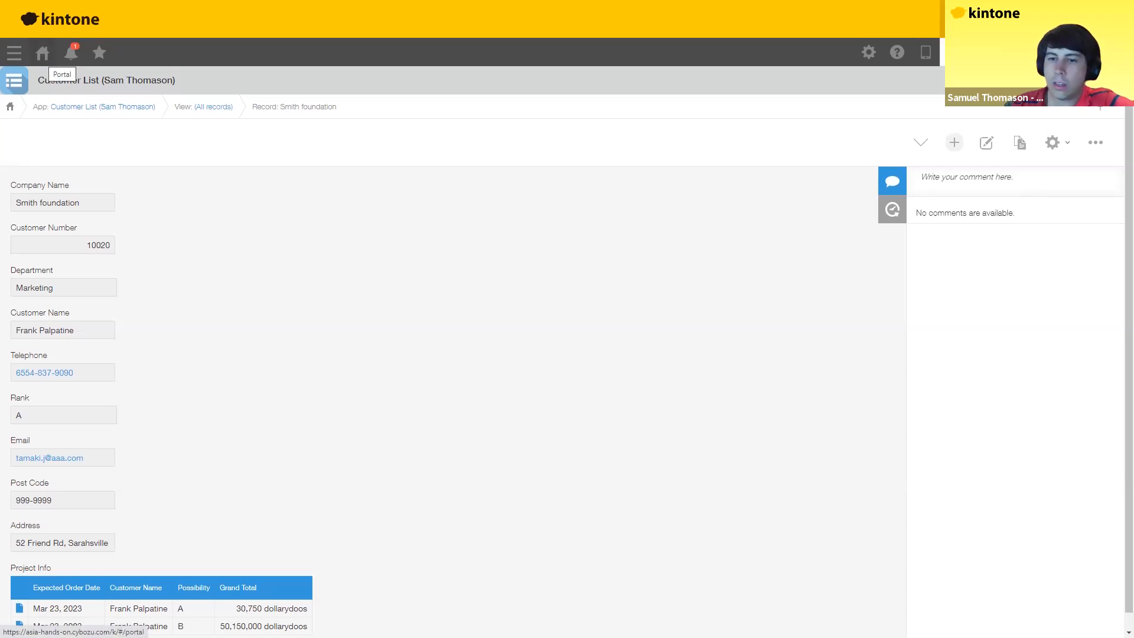
click(44, 59)
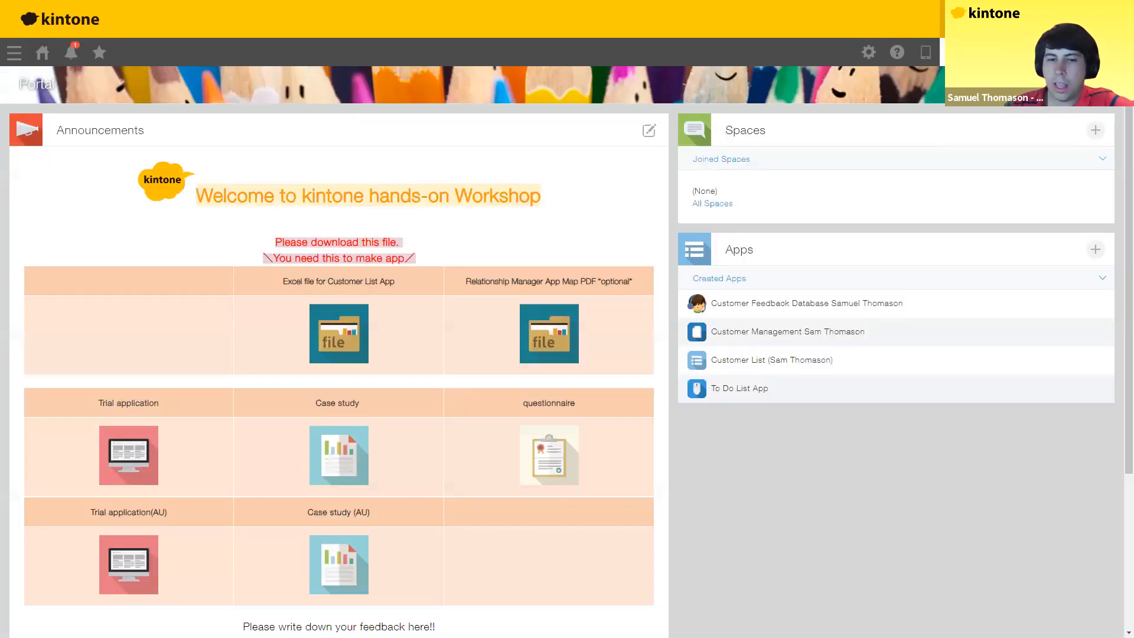
key(alt+Tab)
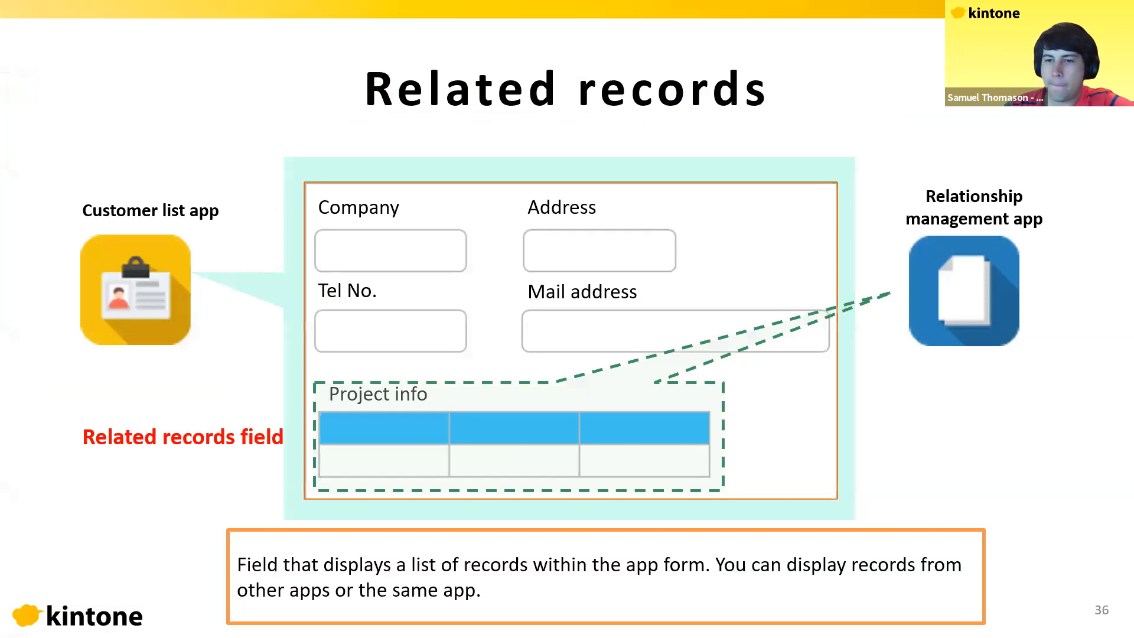
key(Right)
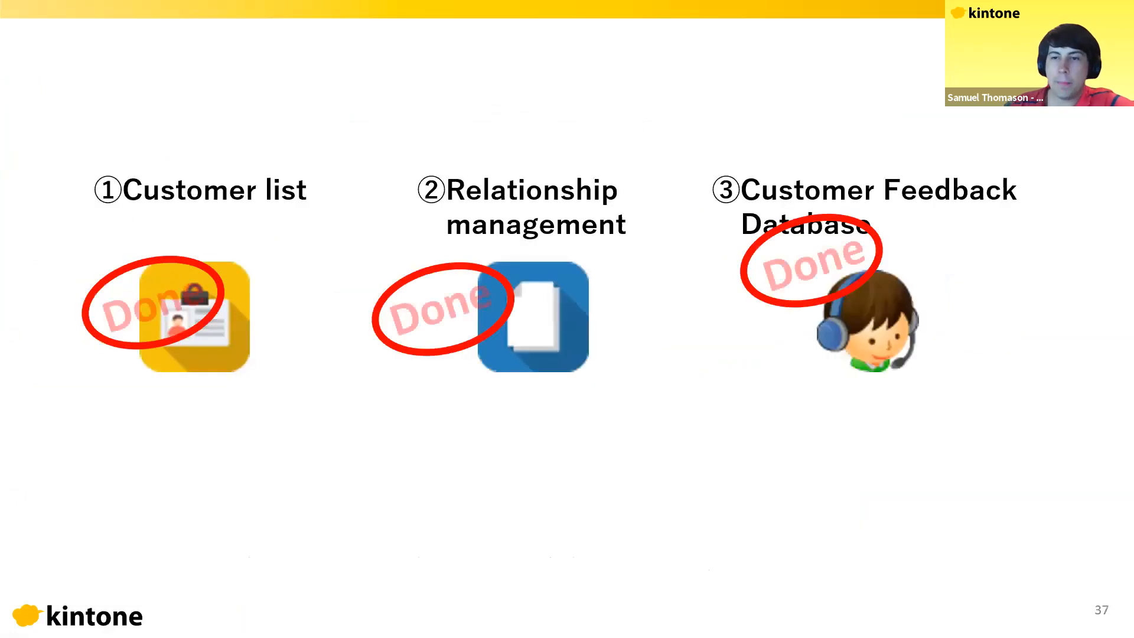